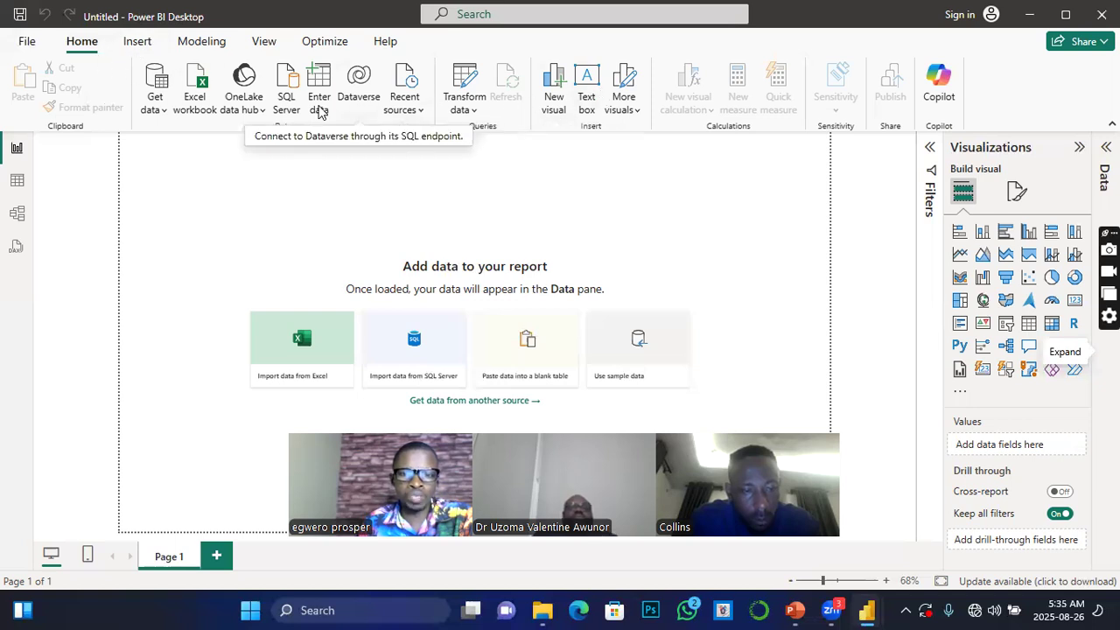
pyautogui.click(138, 41)
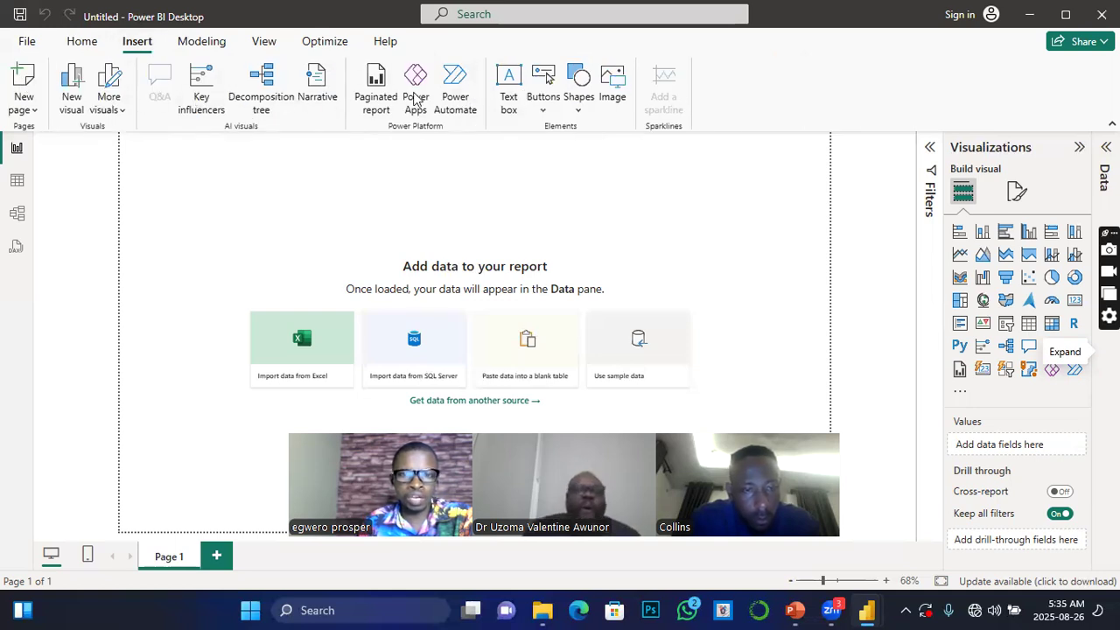
pyautogui.click(206, 49)
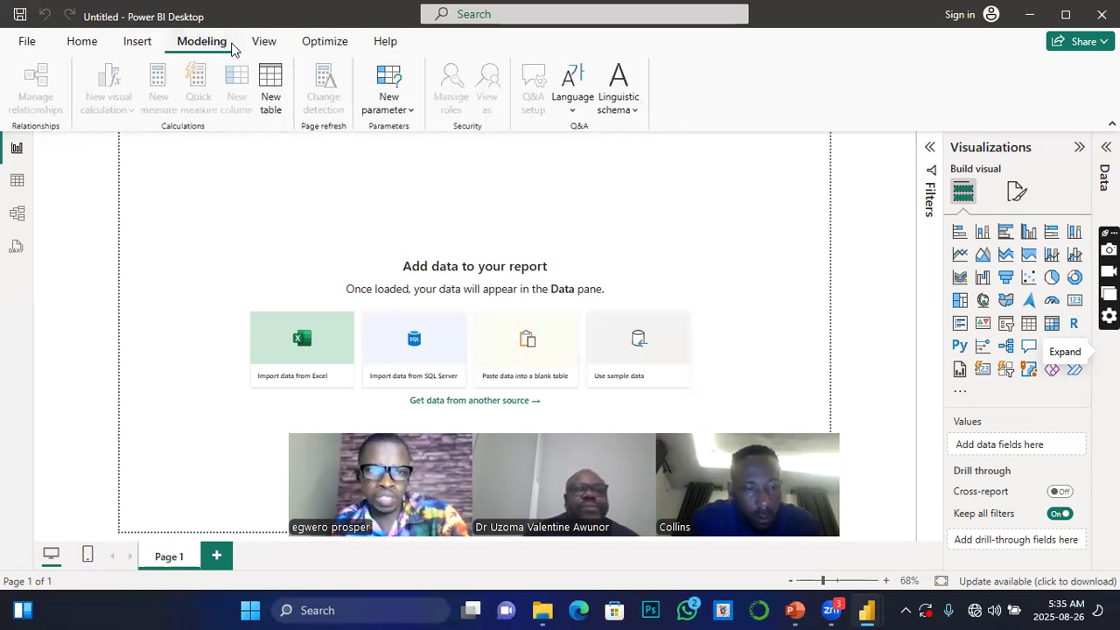
pyautogui.click(261, 44)
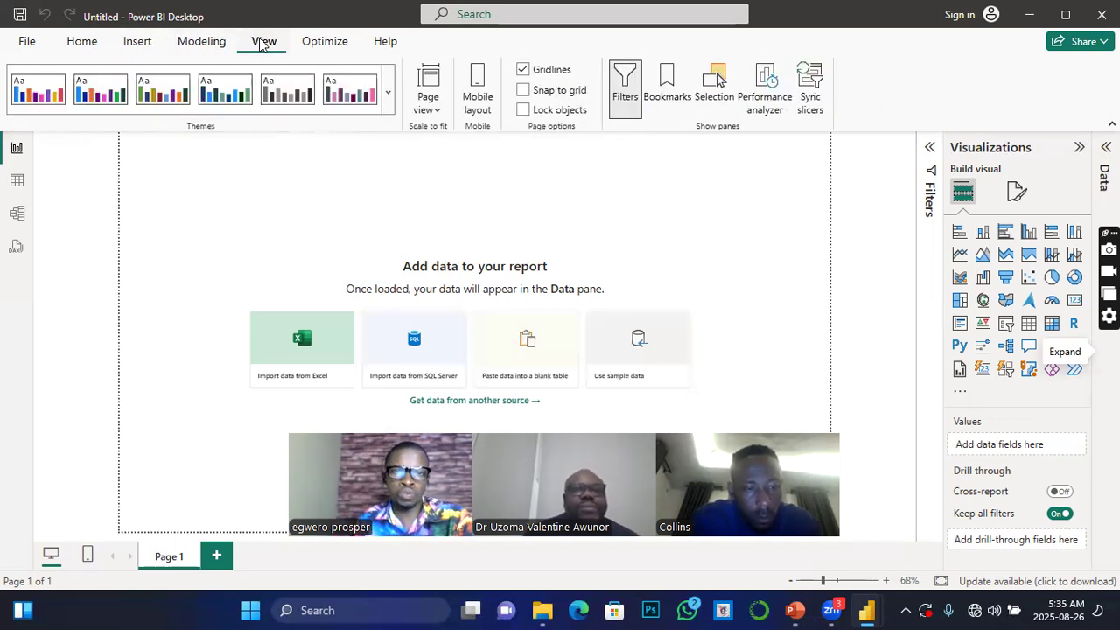
pyautogui.click(325, 44)
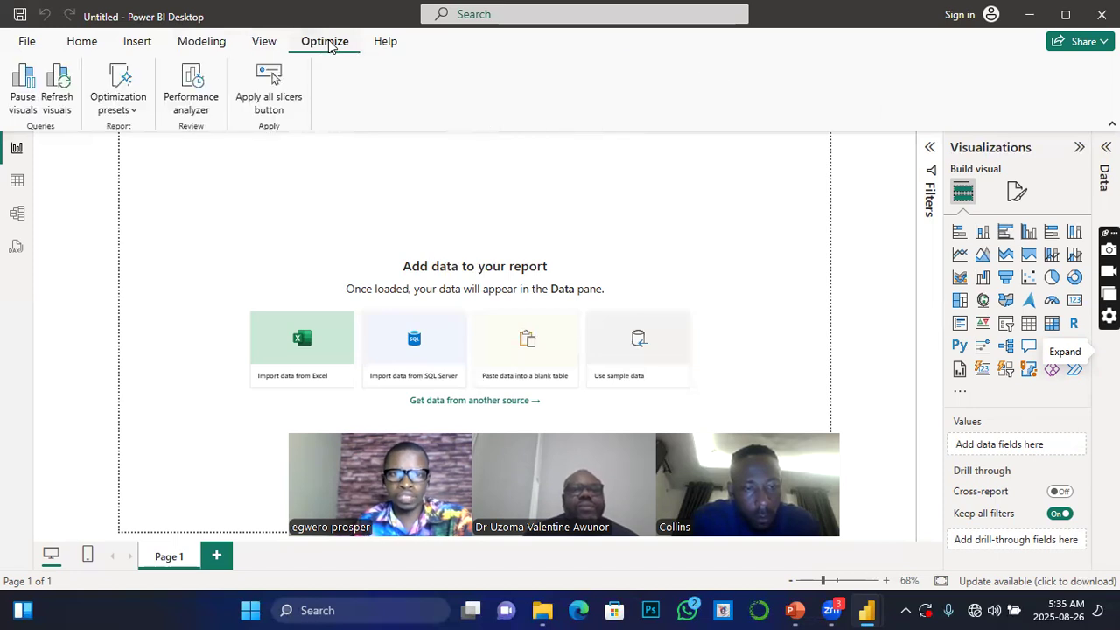
pyautogui.click(81, 46)
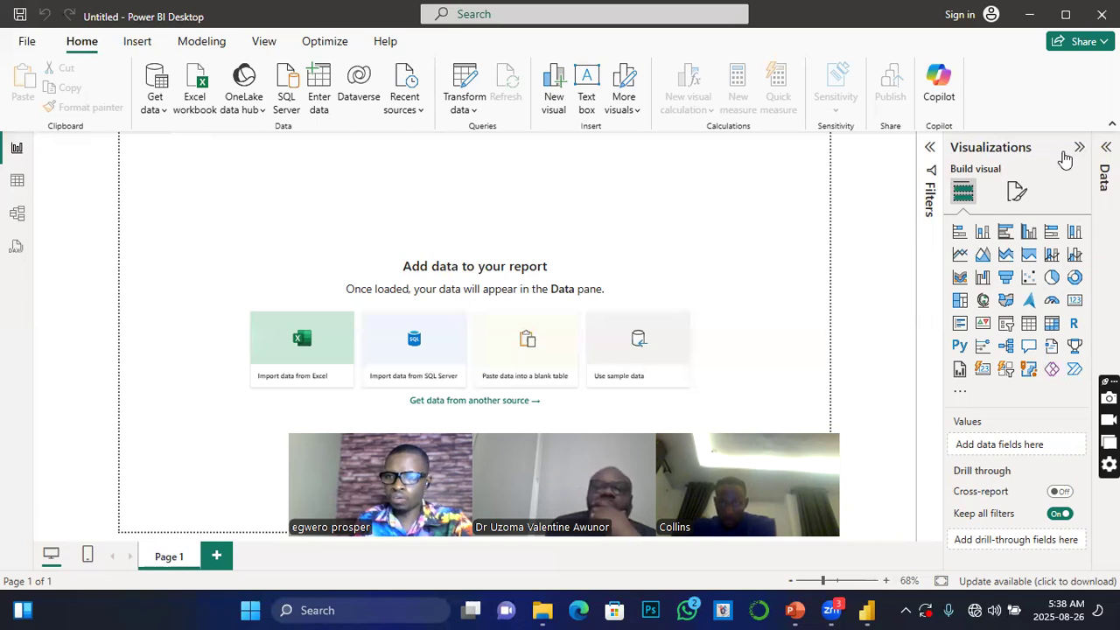
pyautogui.click(1104, 337)
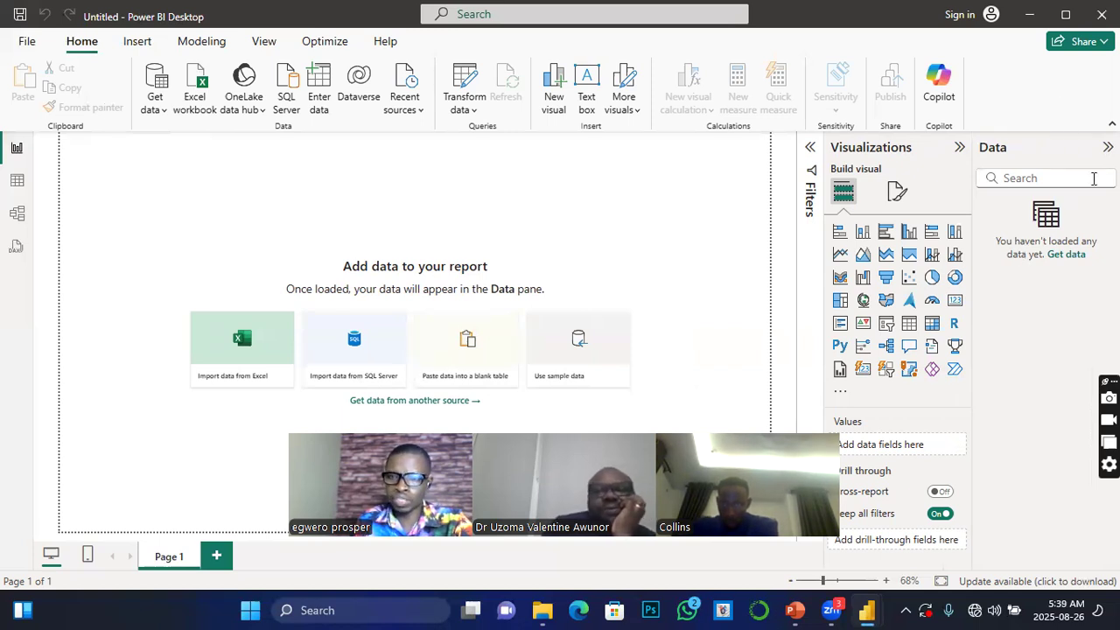
pyautogui.click(1108, 147)
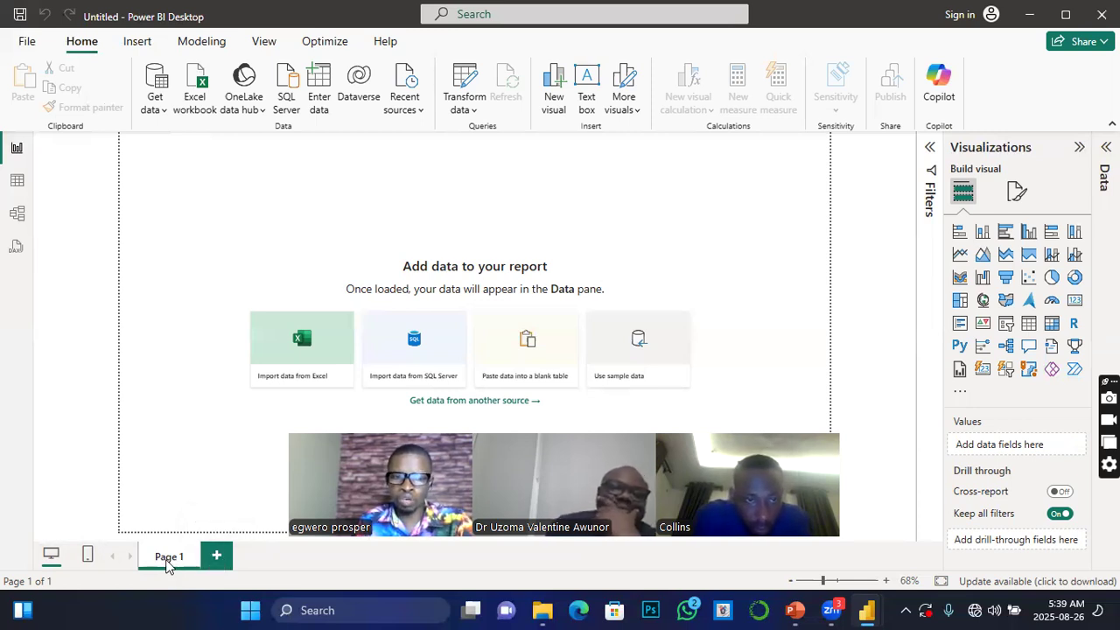
# Add two blank pages, Page 2 and Page 3, to the report and return to Page 1.
pyautogui.click(217, 558)
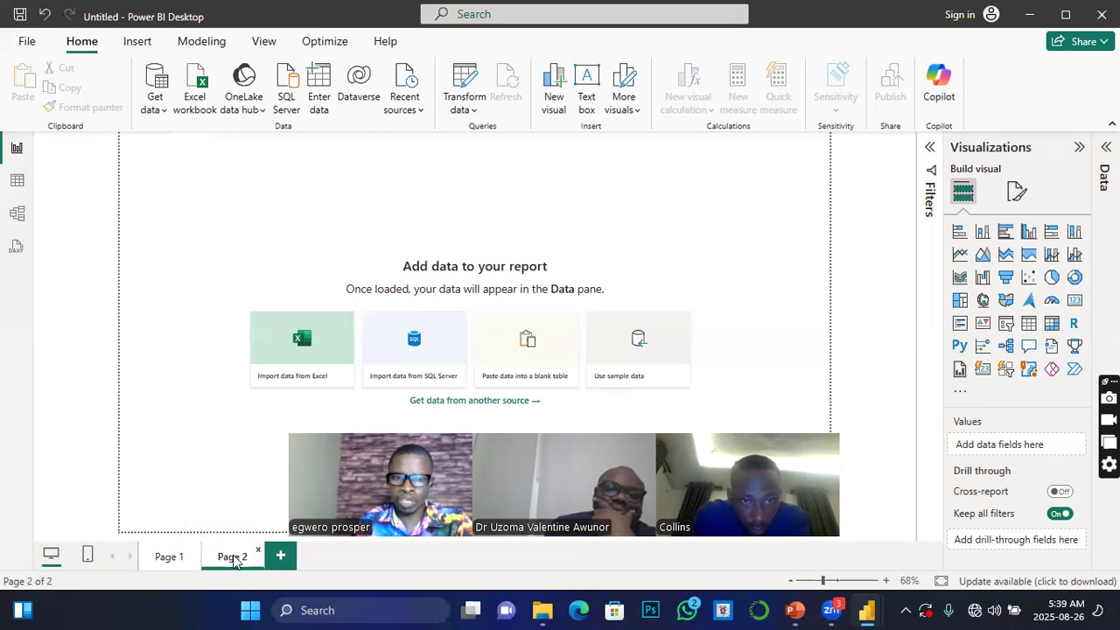
pyautogui.click(280, 557)
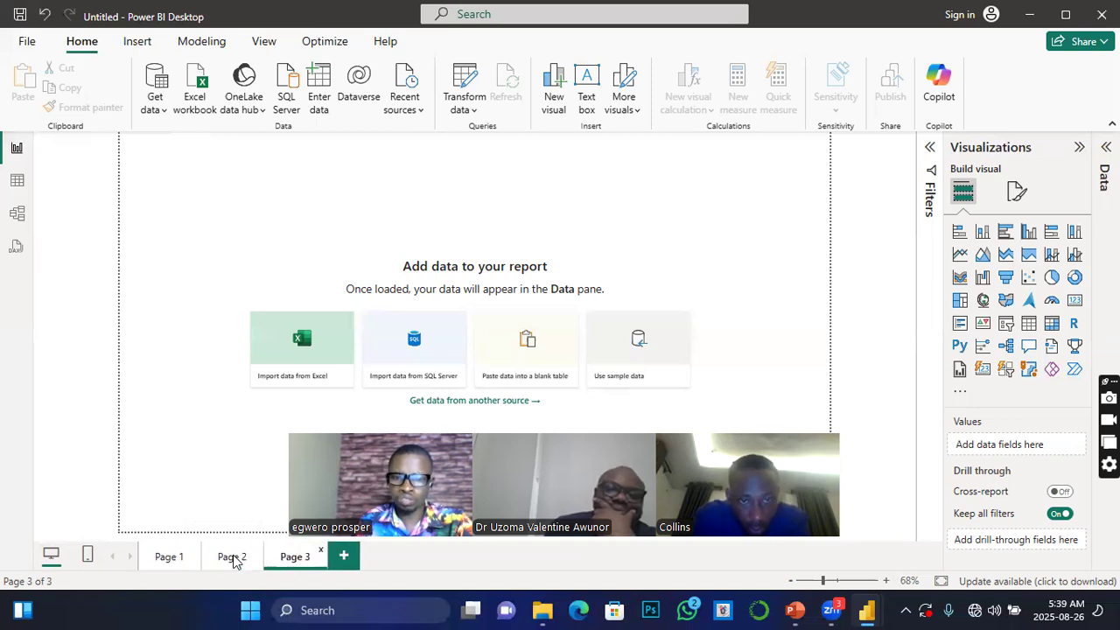
pyautogui.click(172, 561)
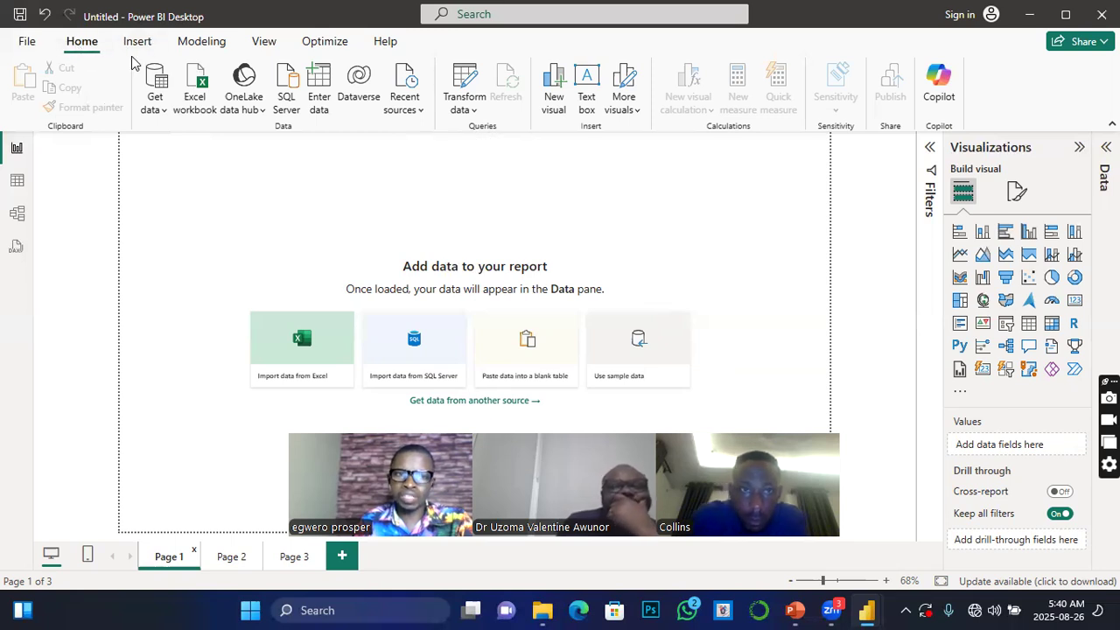
# Examine the complete list of available data source connectors, then close it without connecting to any.
pyautogui.click(165, 112)
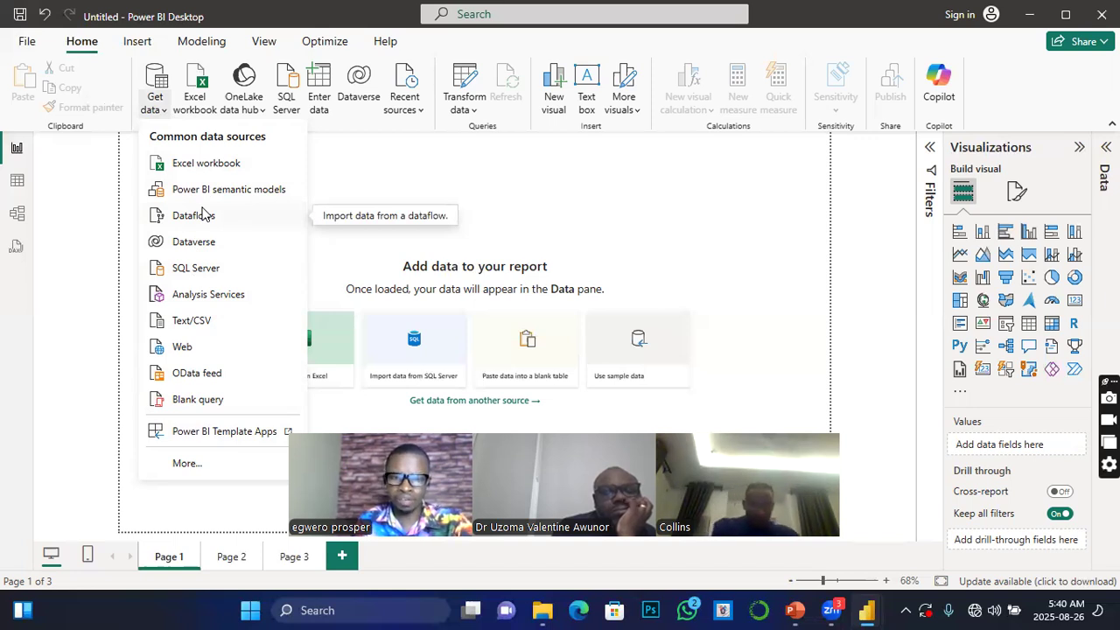
pyautogui.click(189, 471)
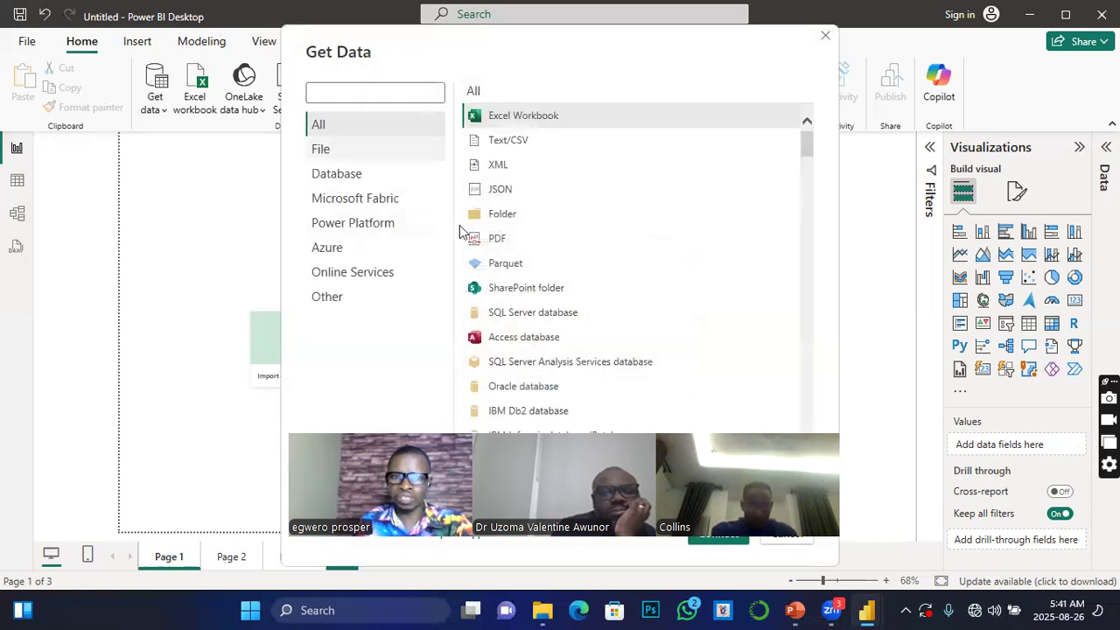
pyautogui.scroll(-2, 516, 275)
pyautogui.scroll(-15, 517, 275)
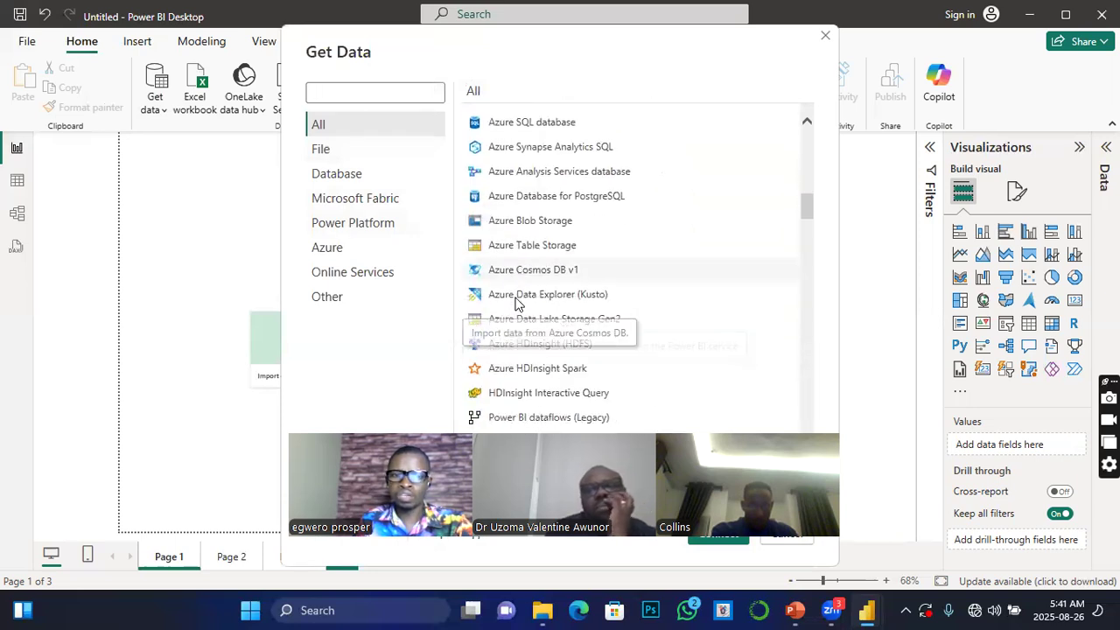
pyautogui.scroll(-20, 516, 306)
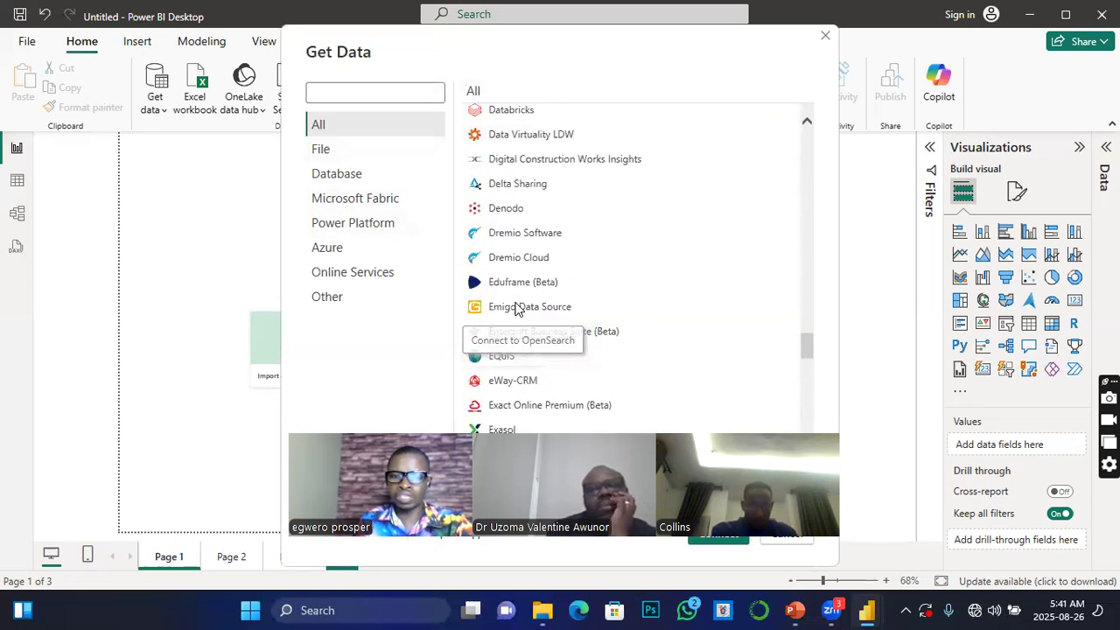
pyautogui.scroll(-20, 516, 311)
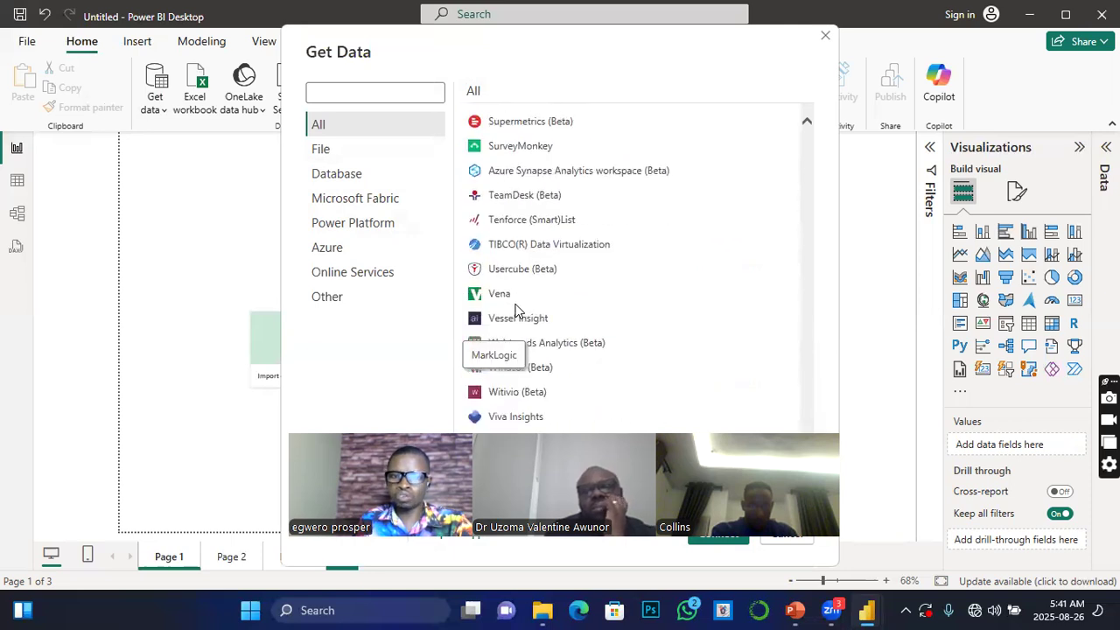
pyautogui.scroll(20, 516, 311)
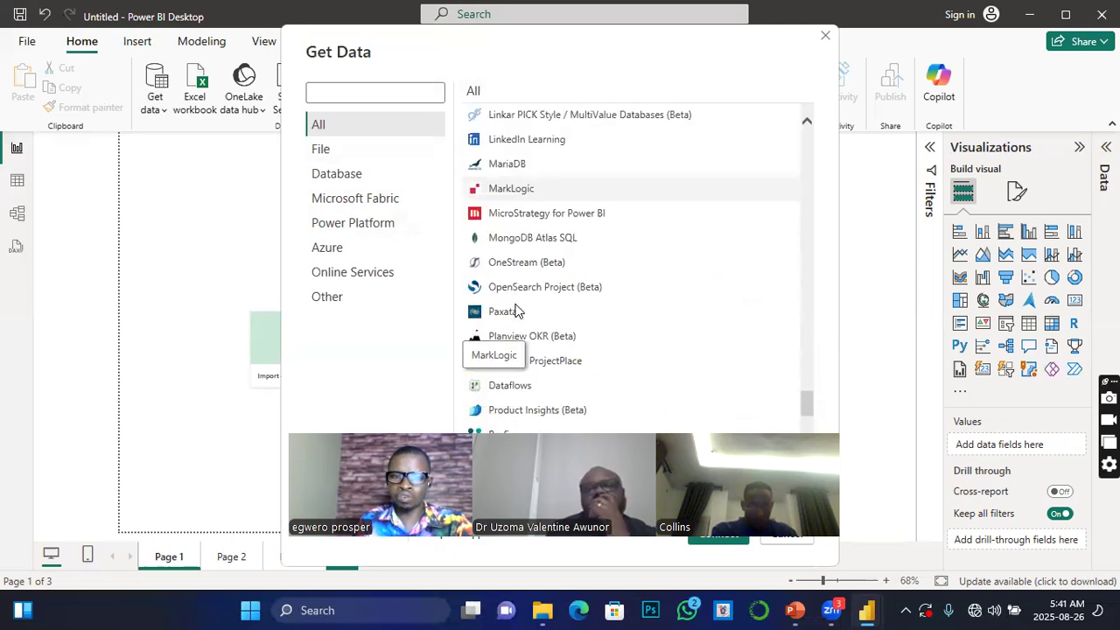
pyautogui.scroll(20, 516, 311)
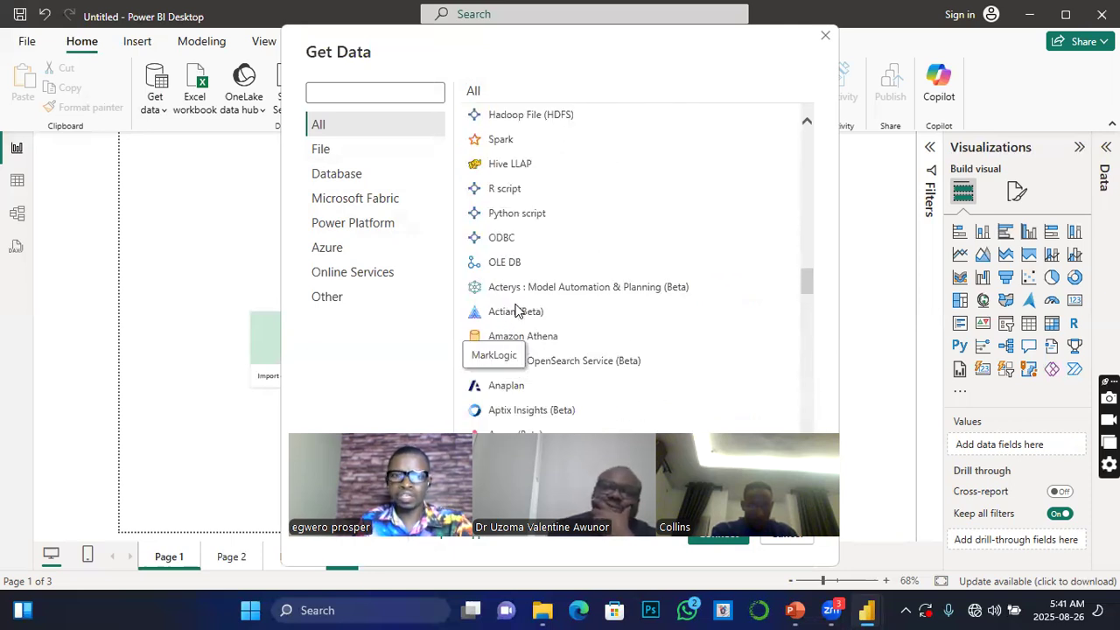
pyautogui.scroll(20, 516, 310)
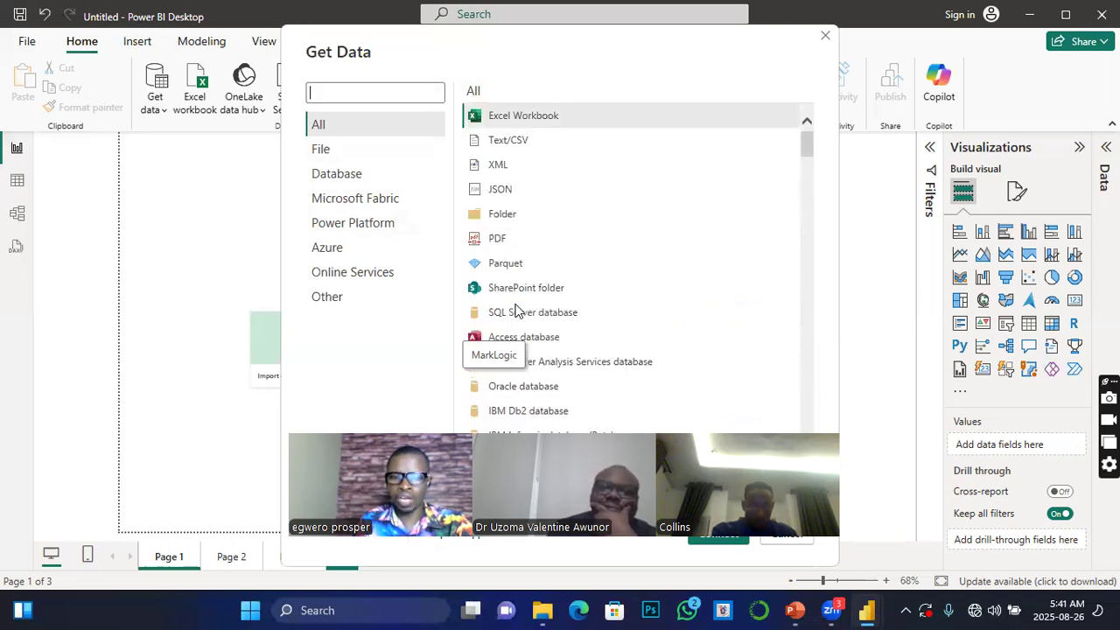
pyautogui.scroll(-5, 516, 311)
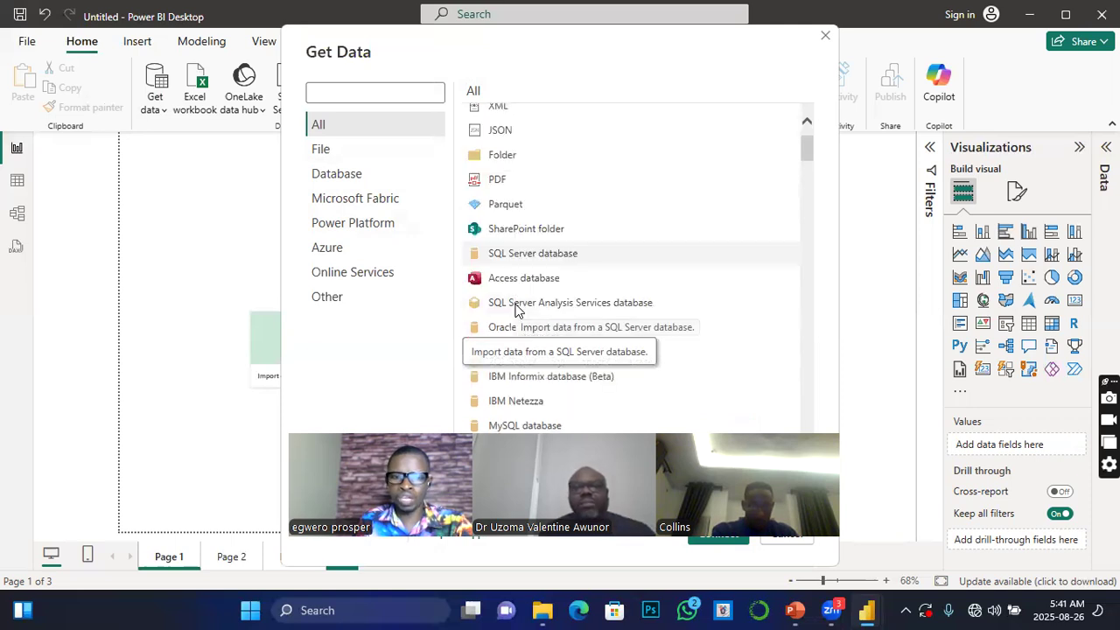
pyautogui.scroll(3, 517, 311)
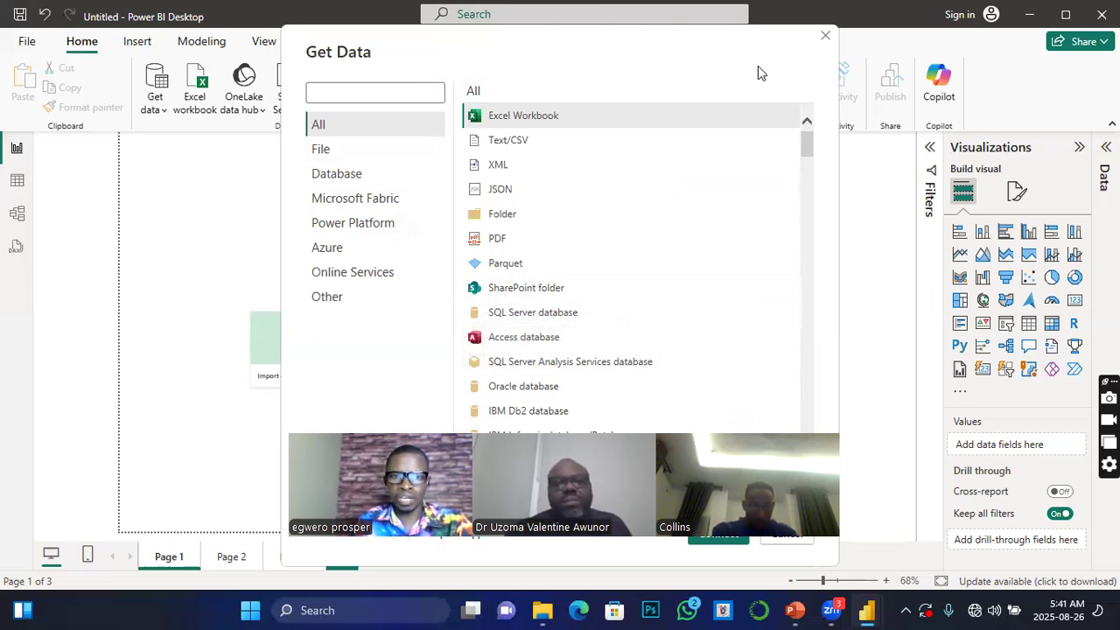
pyautogui.click(824, 39)
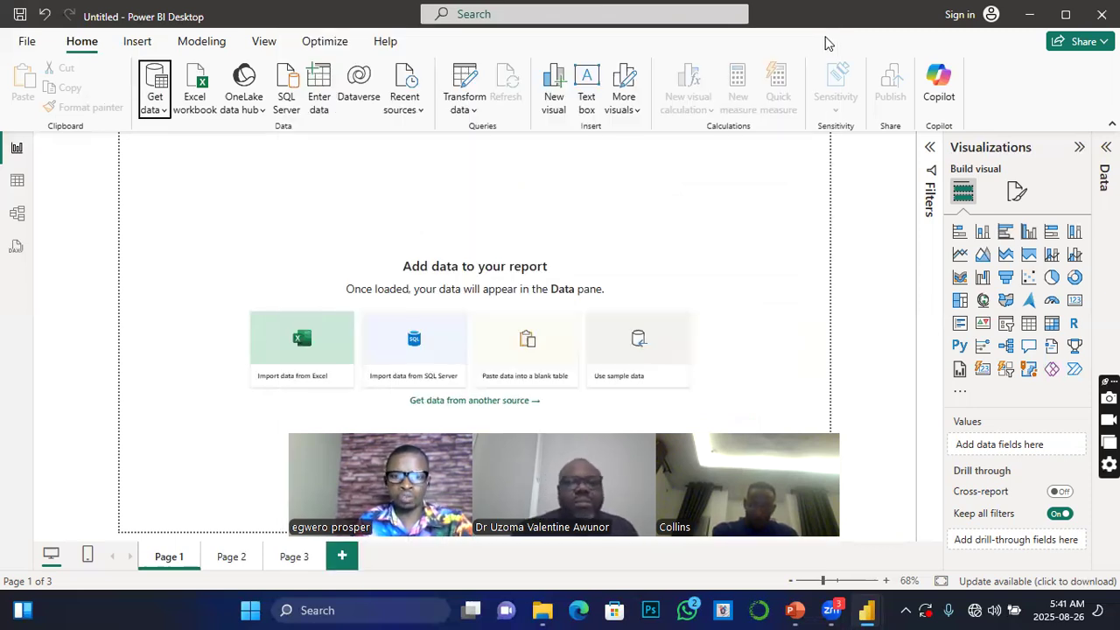
# Open the healthcare file from the WEEKEND_CLASS folder on the Desktop as a Text/CSV data source.
pyautogui.click(160, 112)
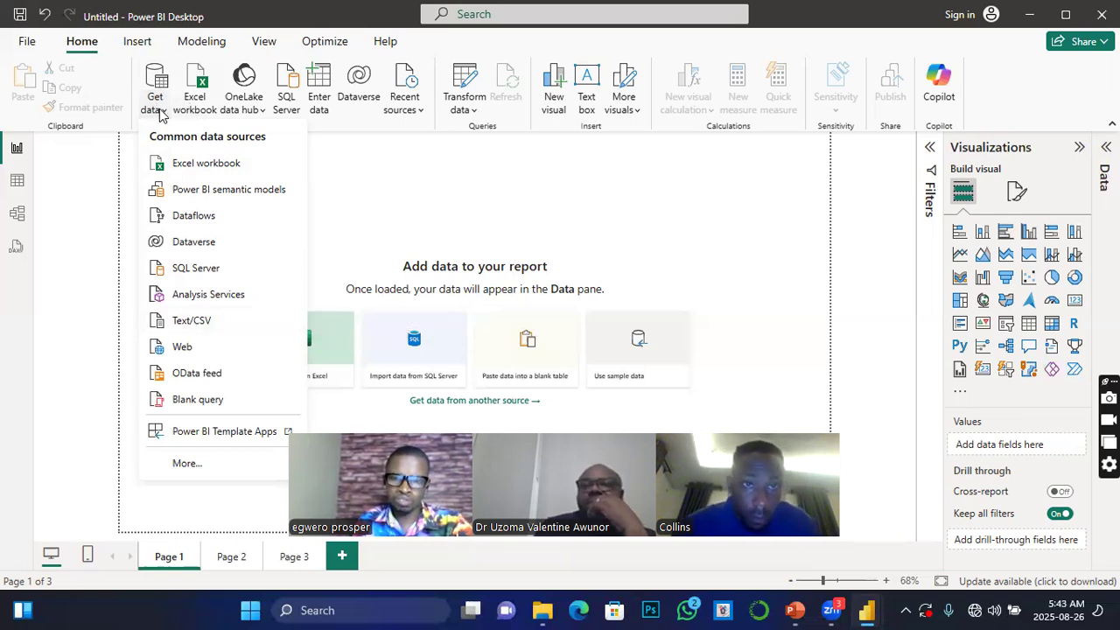
pyautogui.click(180, 324)
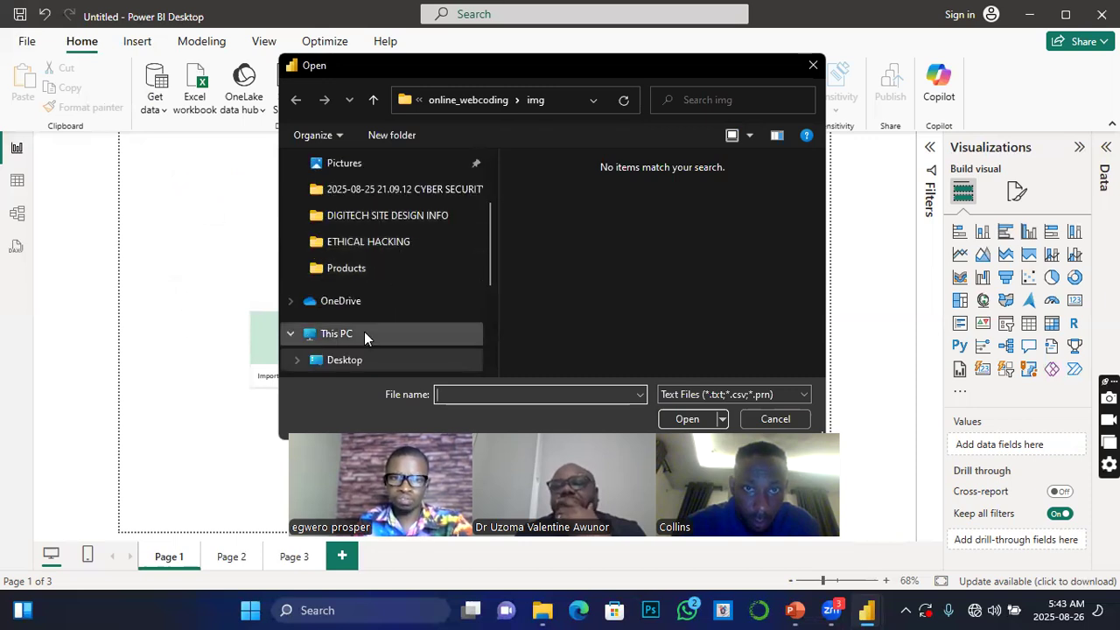
pyautogui.scroll(3, 354, 325)
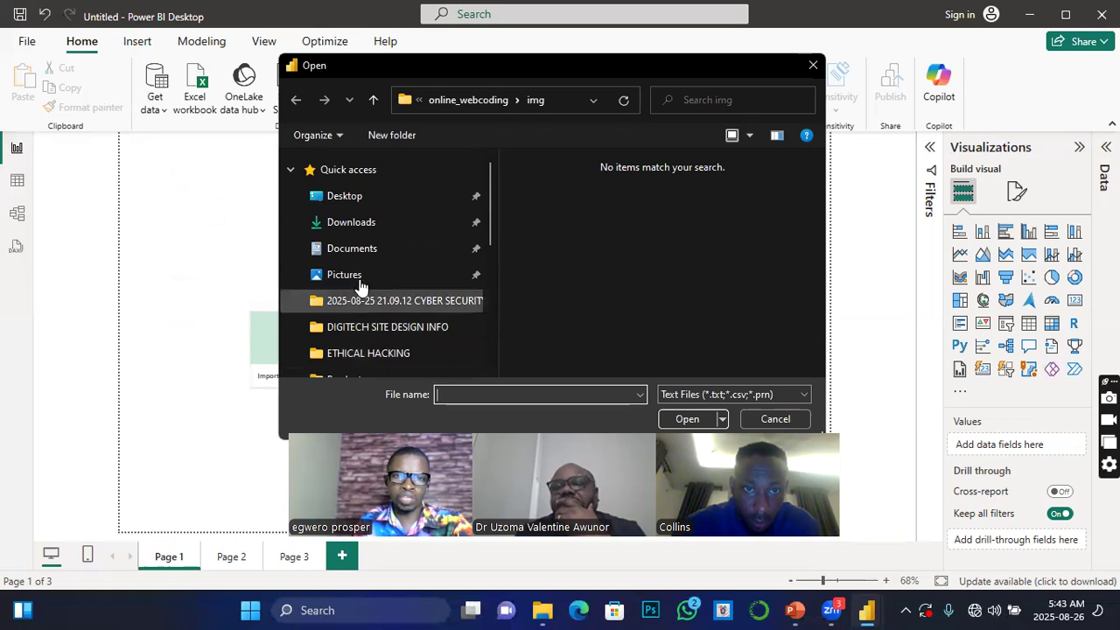
pyautogui.click(348, 198)
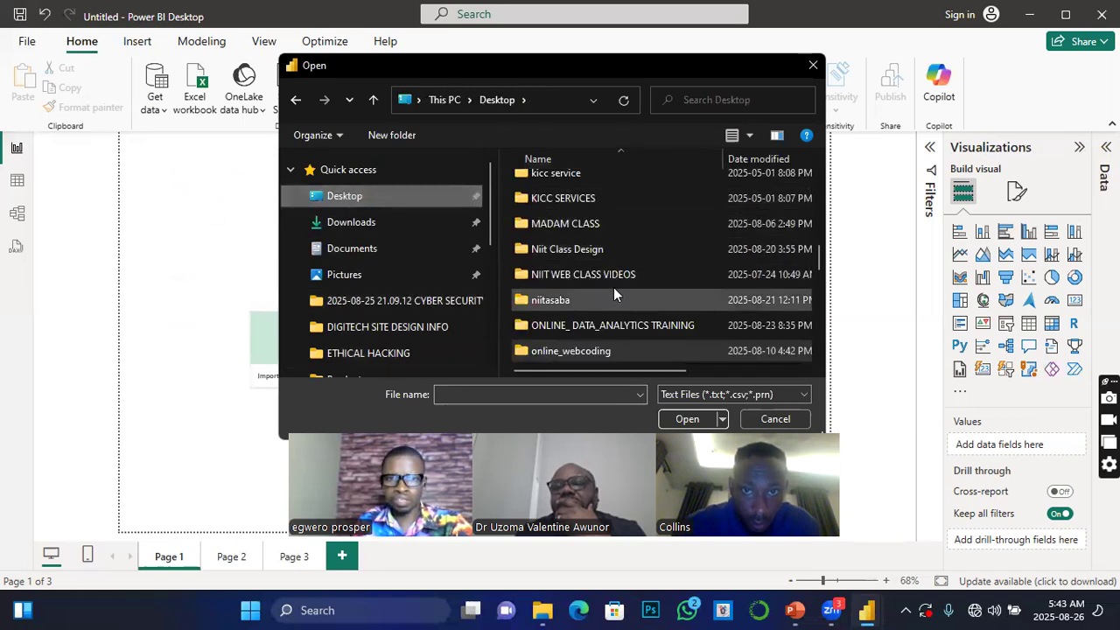
pyautogui.scroll(-2, 623, 289)
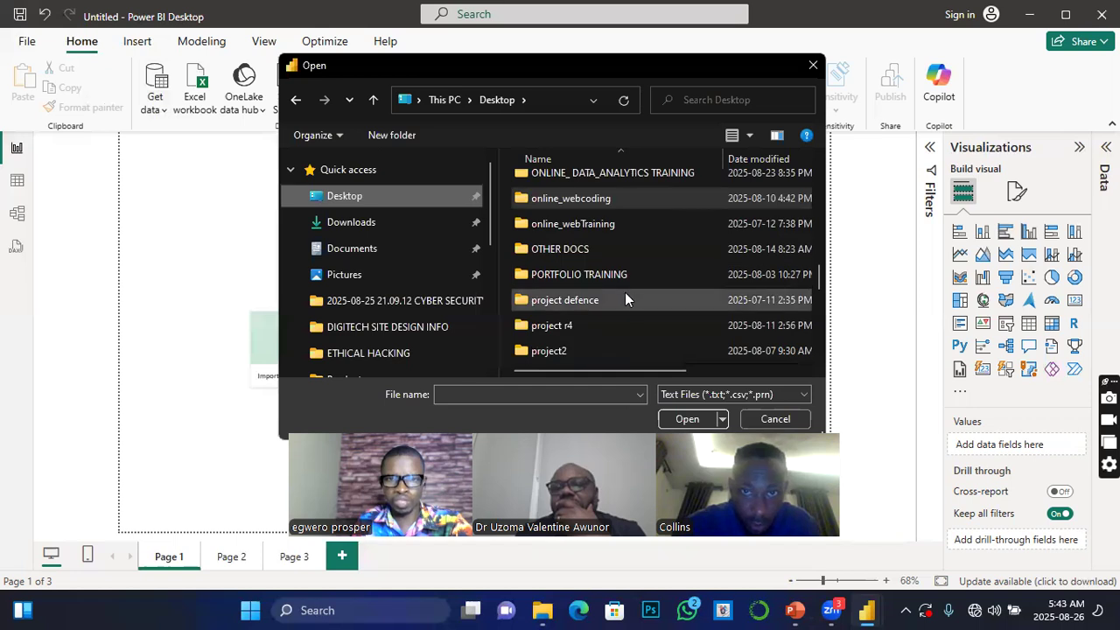
pyautogui.scroll(-1, 625, 293)
pyautogui.scroll(-2, 624, 298)
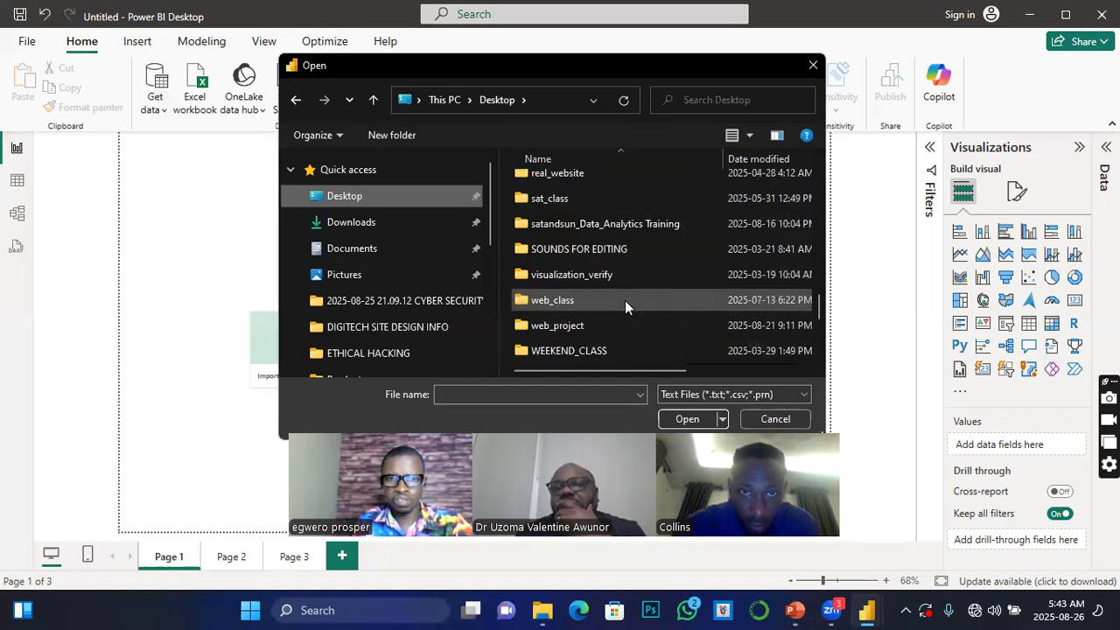
pyautogui.doubleClick(589, 350)
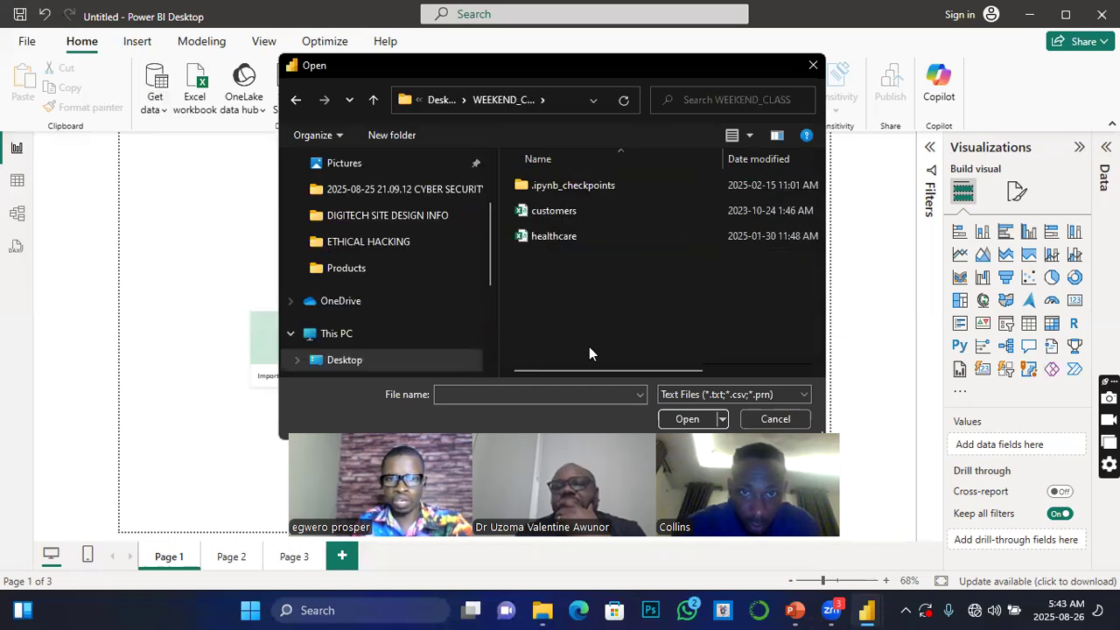
pyautogui.click(543, 235)
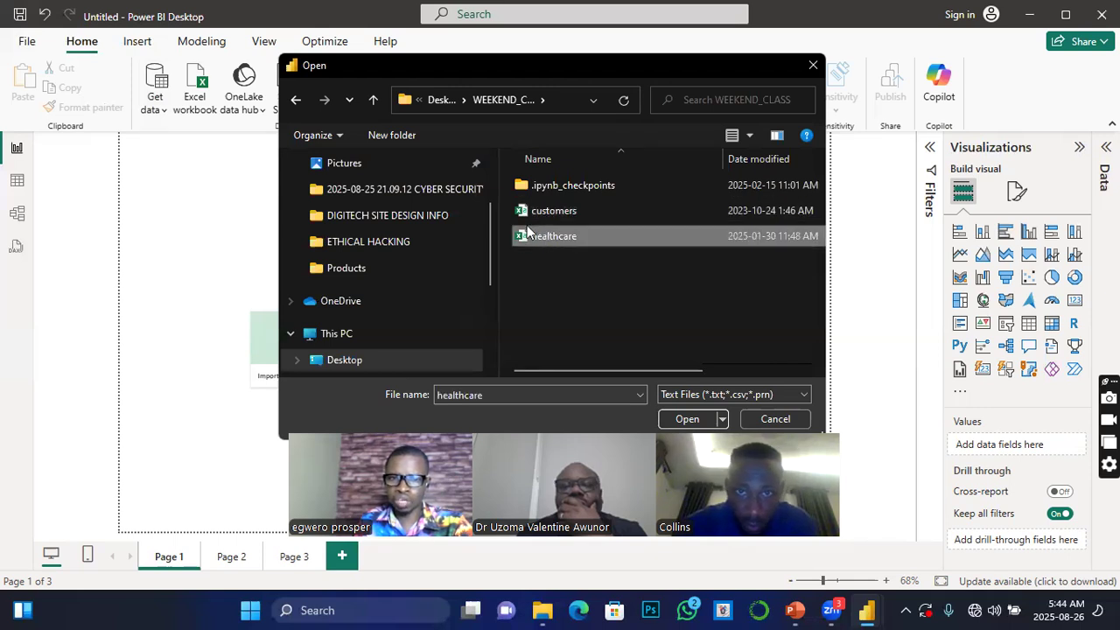
pyautogui.click(689, 421)
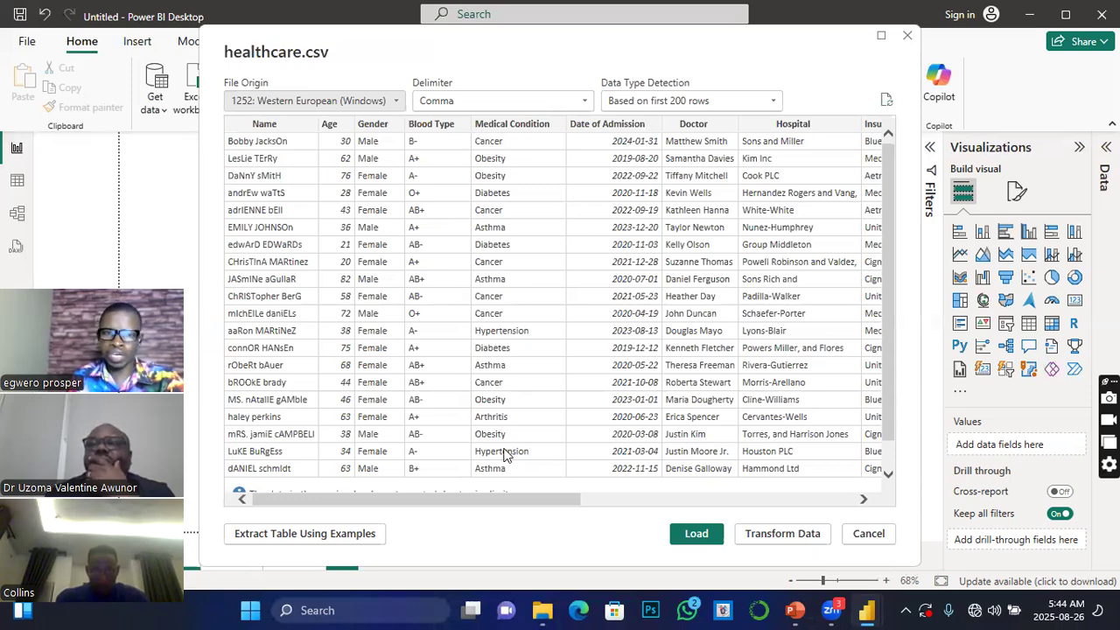
# Examine all columns of the healthcare.csv import preview, from Name through Test Results.
pyautogui.moveTo(496, 499); pyautogui.dragTo(797, 519)
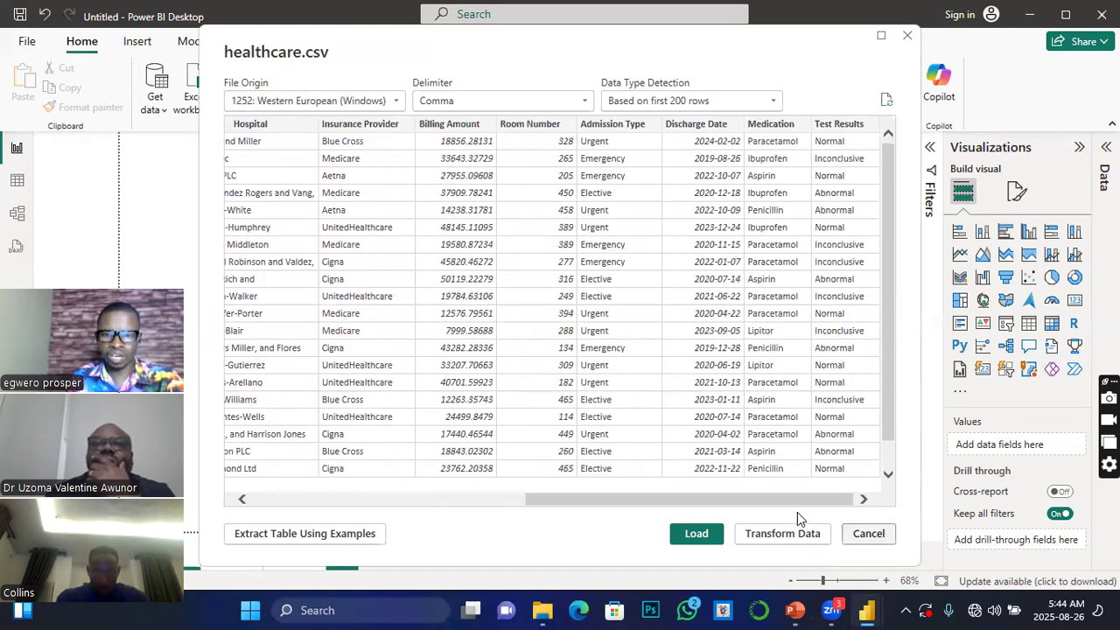
pyautogui.moveTo(767, 500); pyautogui.dragTo(518, 500)
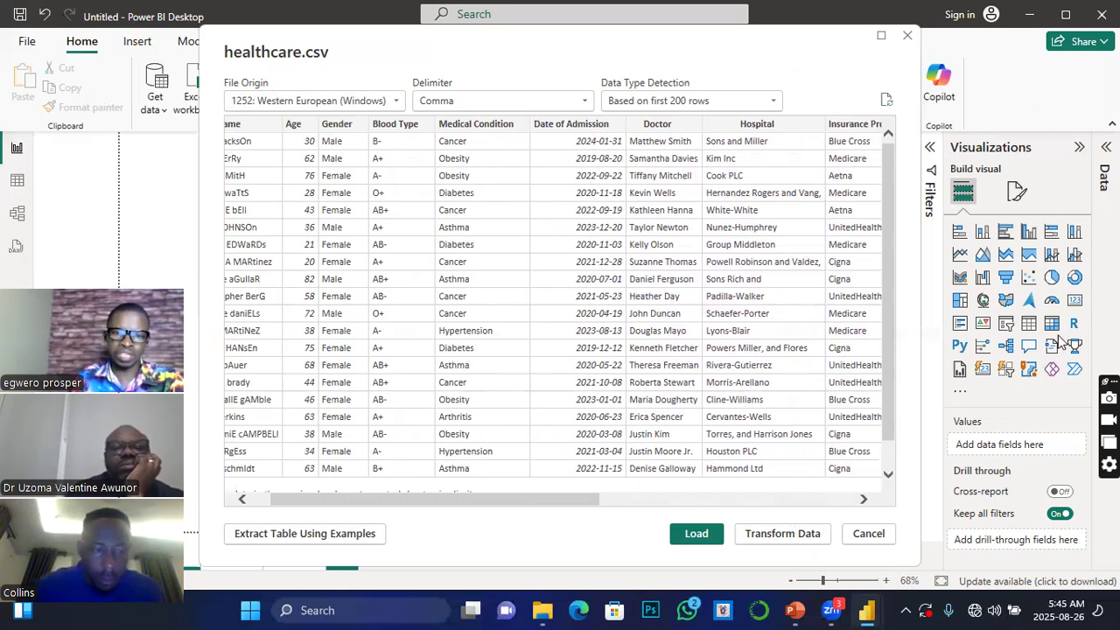
pyautogui.moveTo(555, 500); pyautogui.dragTo(574, 476)
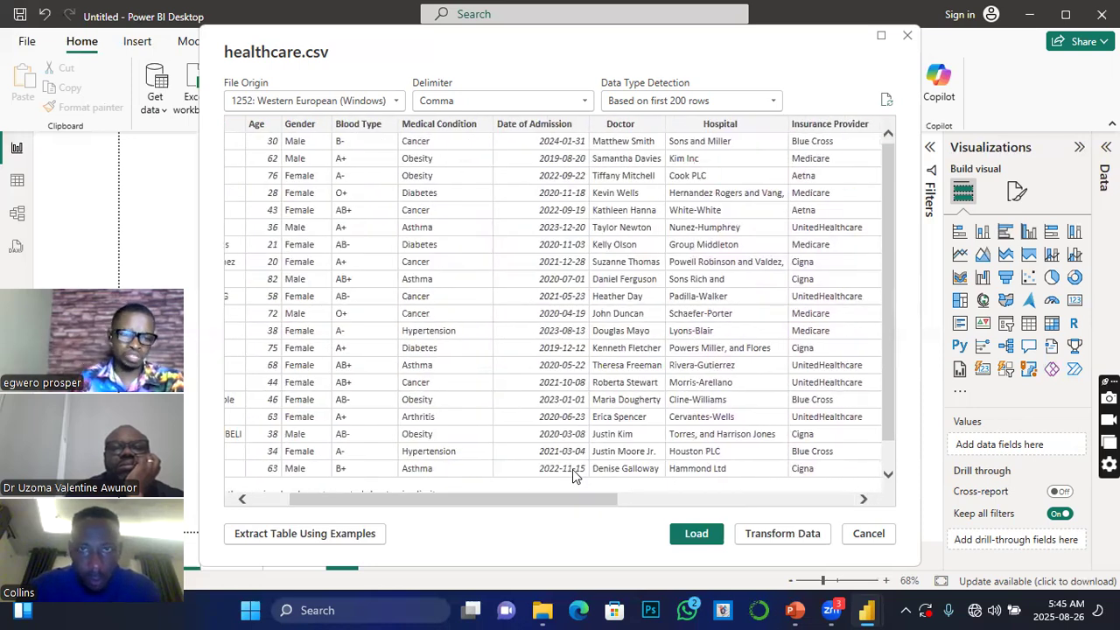
pyautogui.moveTo(492, 501); pyautogui.dragTo(753, 498)
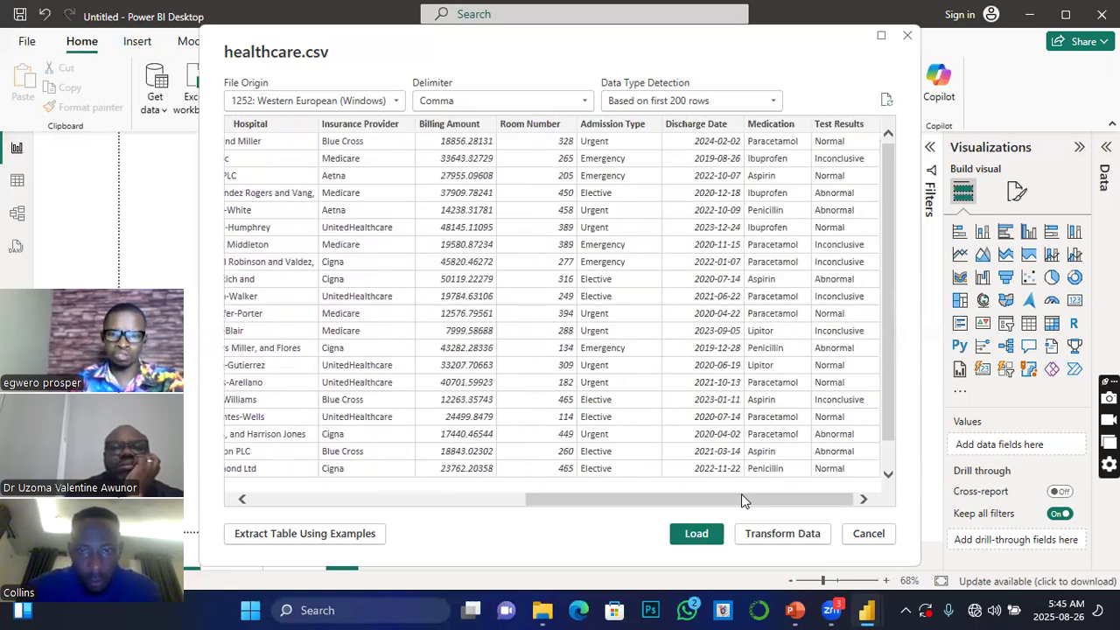
pyautogui.click(494, 499)
pyautogui.moveTo(405, 499); pyautogui.dragTo(406, 499)
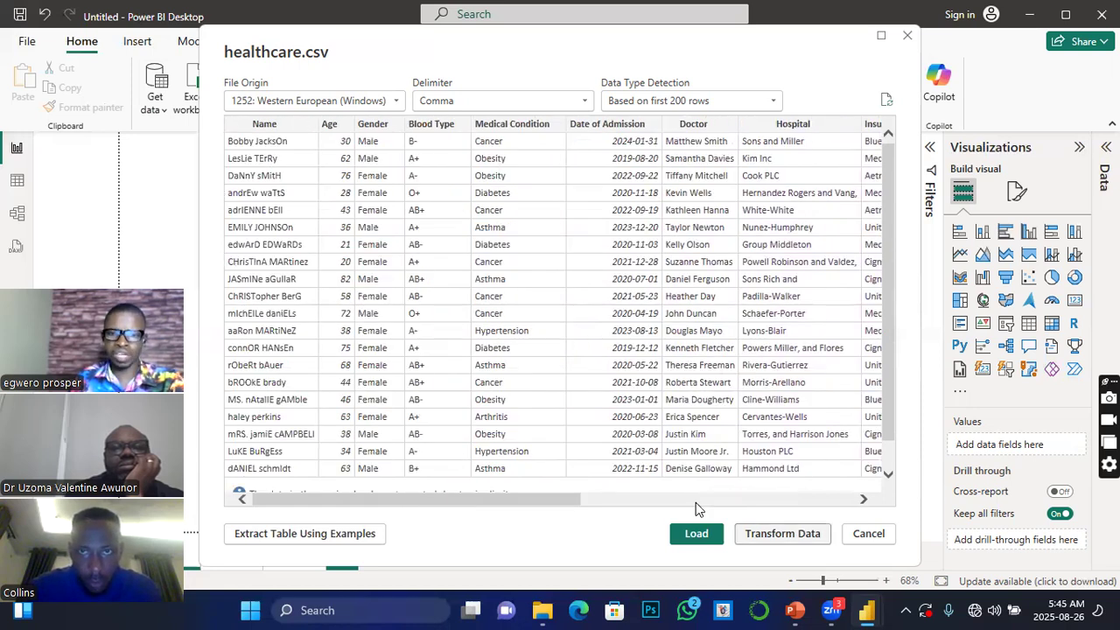
# Load the previewed healthcare.csv data into the report.
pyautogui.click(696, 532)
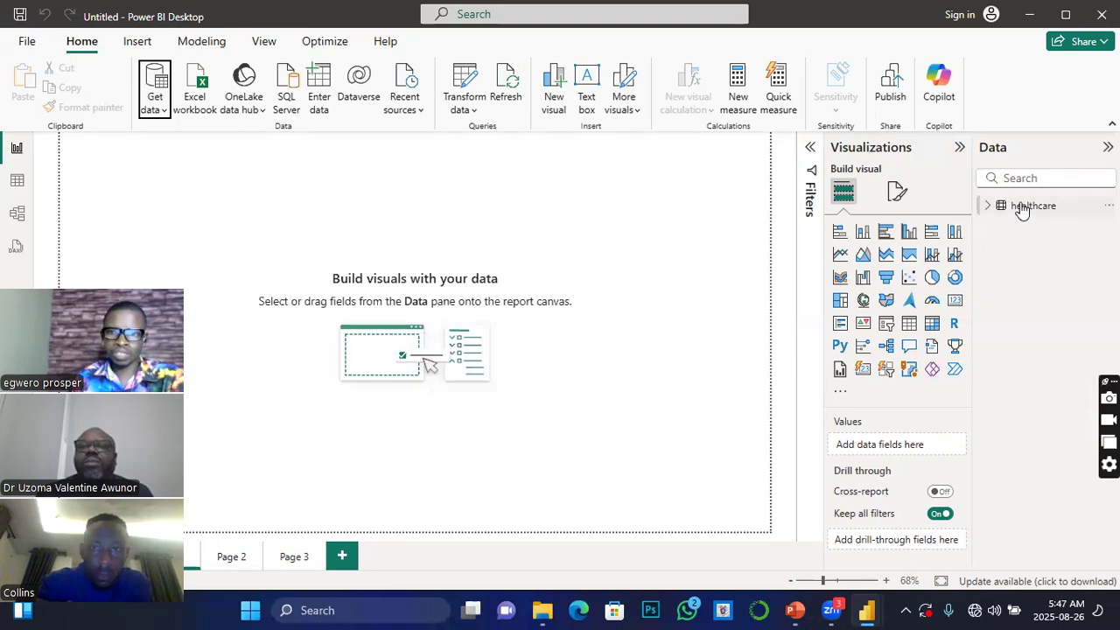
pyautogui.moveTo(1020, 215)
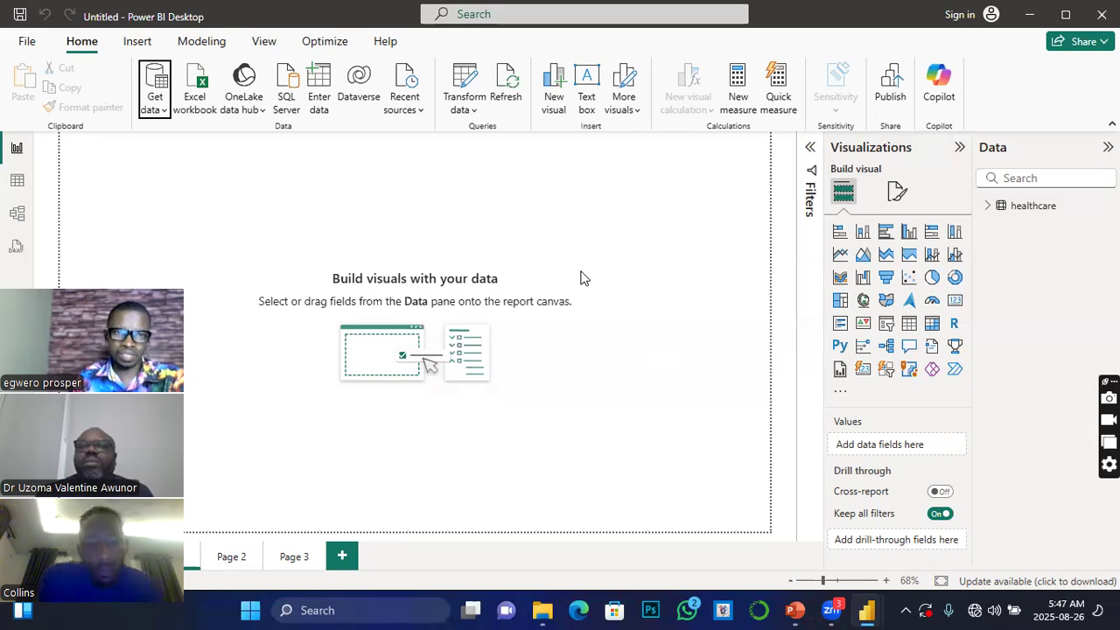
# Open the supermarket_sales - Sheet12 workbook from the WEEKEND_CLASS folder as an Excel data source.
pyautogui.click(163, 112)
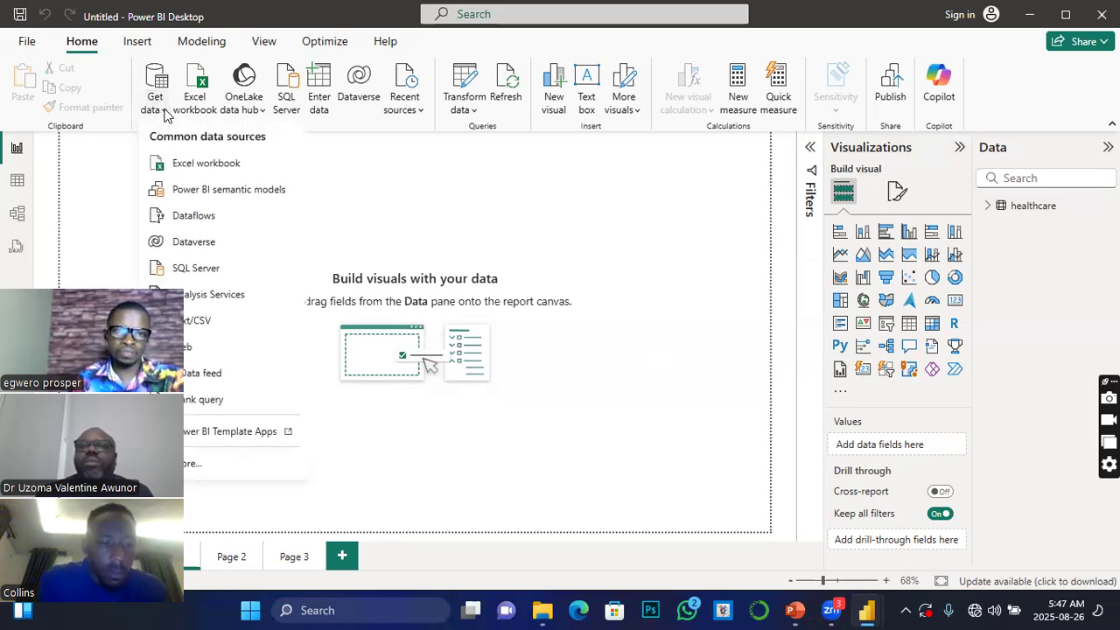
pyautogui.click(194, 164)
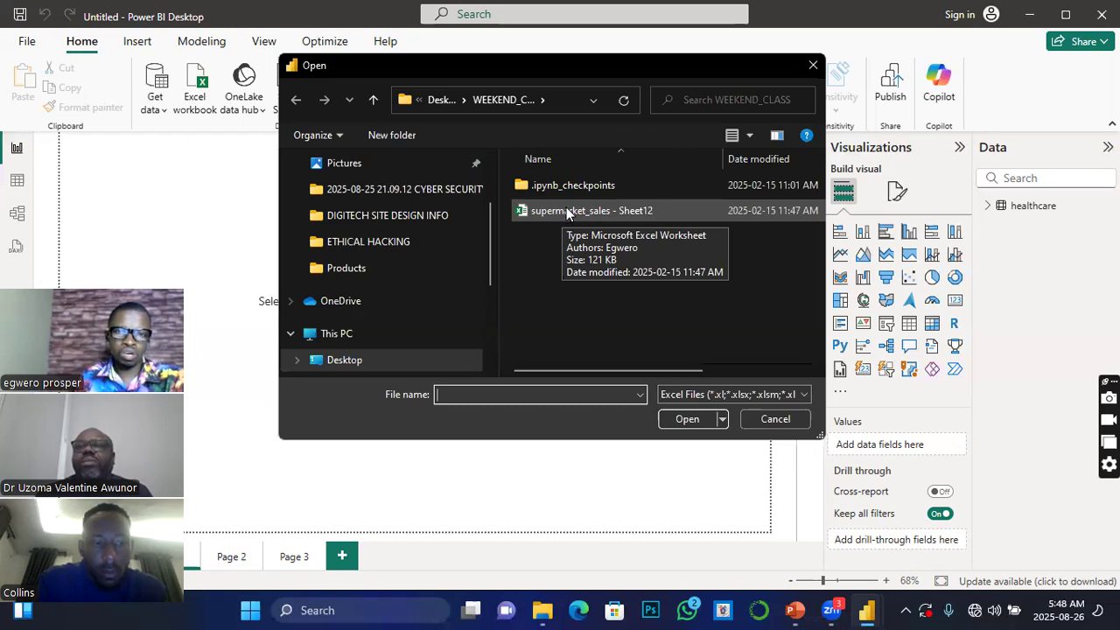
pyautogui.click(565, 212)
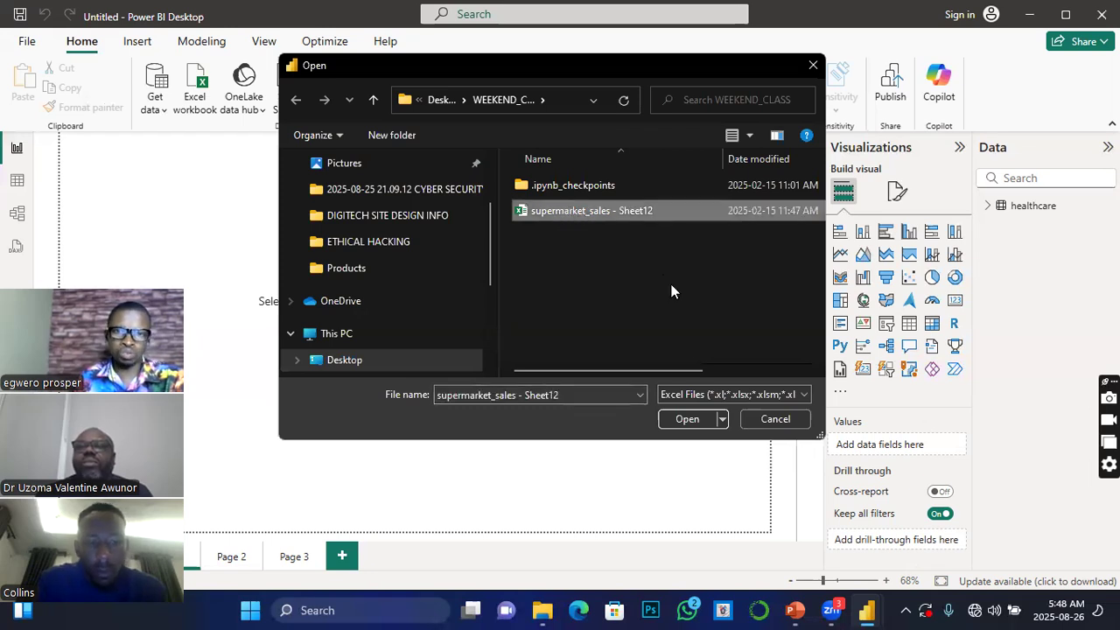
pyautogui.click(689, 419)
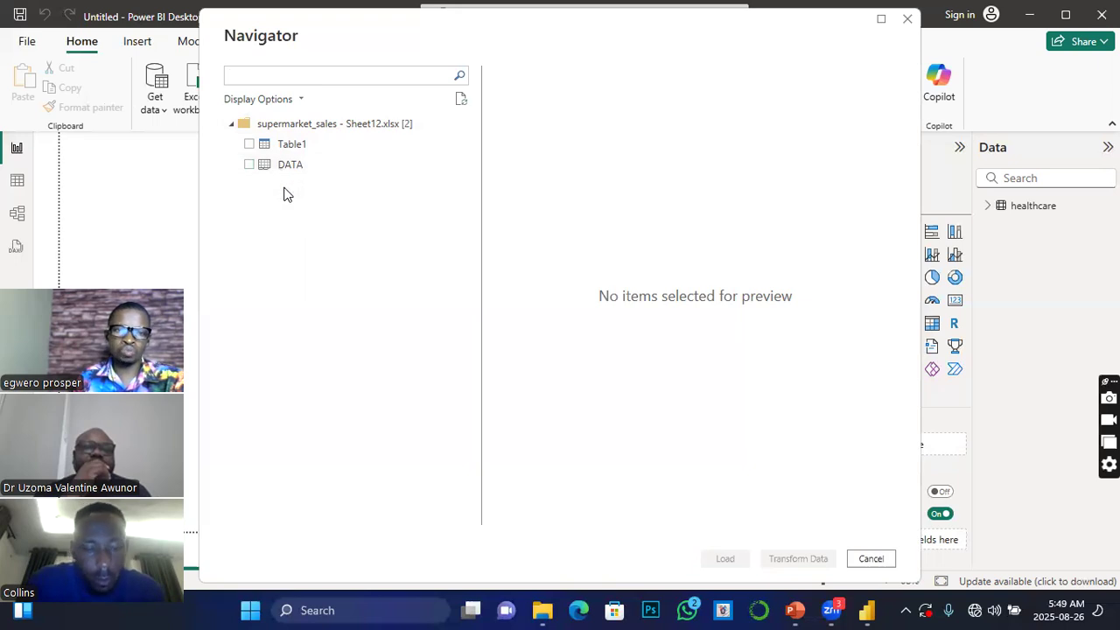
# Preview Table1 and DATA from the supermarket_sales workbook, and load only the DATA sheet into the report.
pyautogui.click(249, 145)
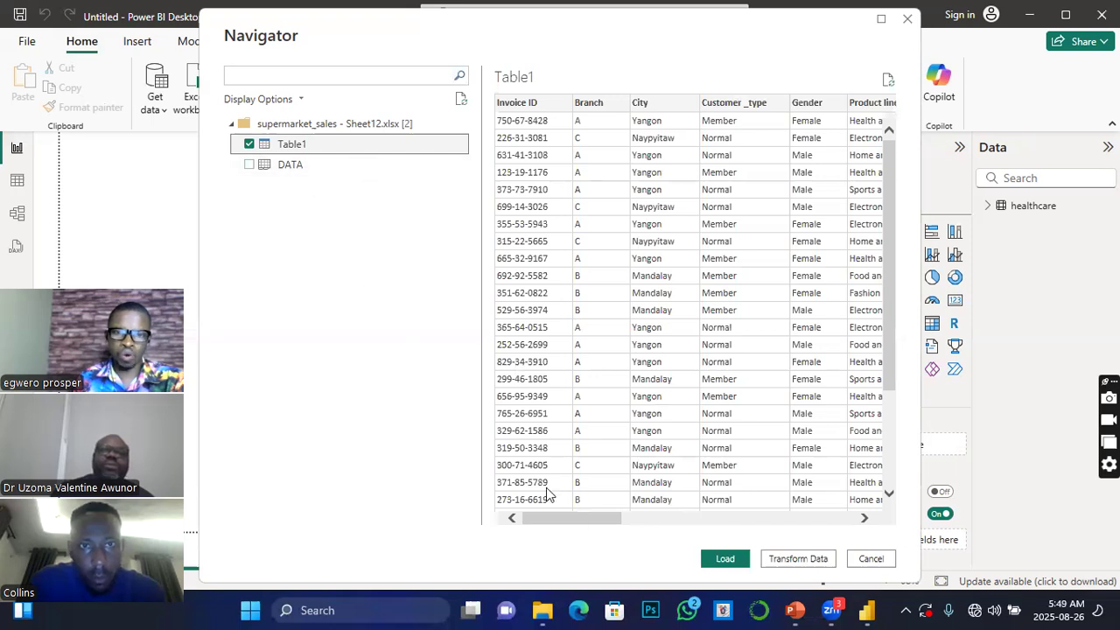
pyautogui.moveTo(546, 513); pyautogui.dragTo(474, 504)
pyautogui.click(249, 167)
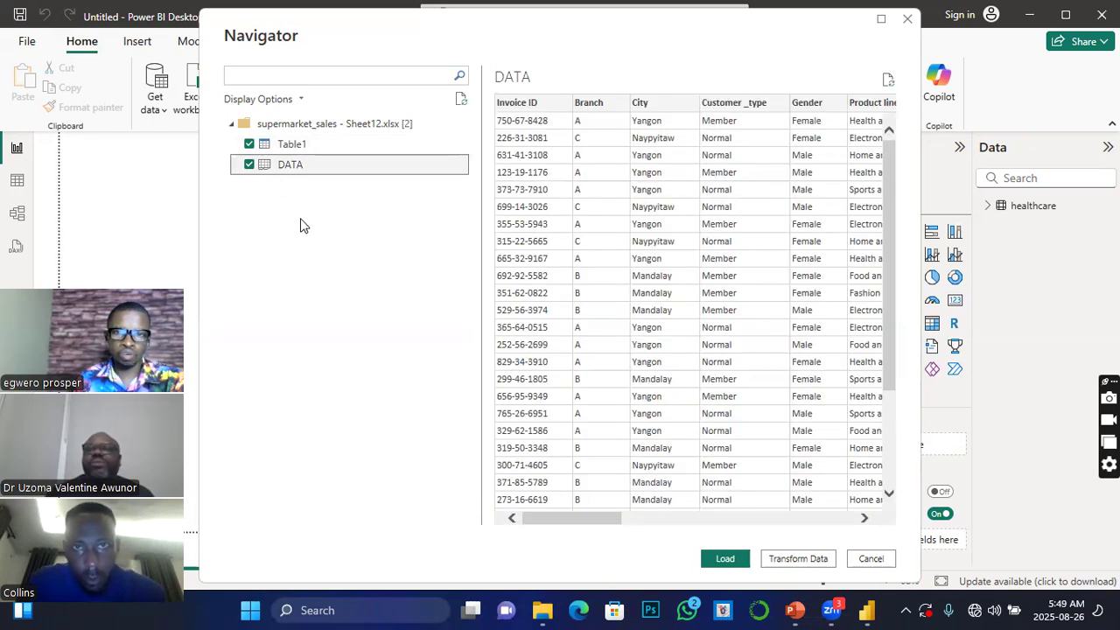
pyautogui.moveTo(587, 516); pyautogui.dragTo(272, 222)
pyautogui.click(249, 146)
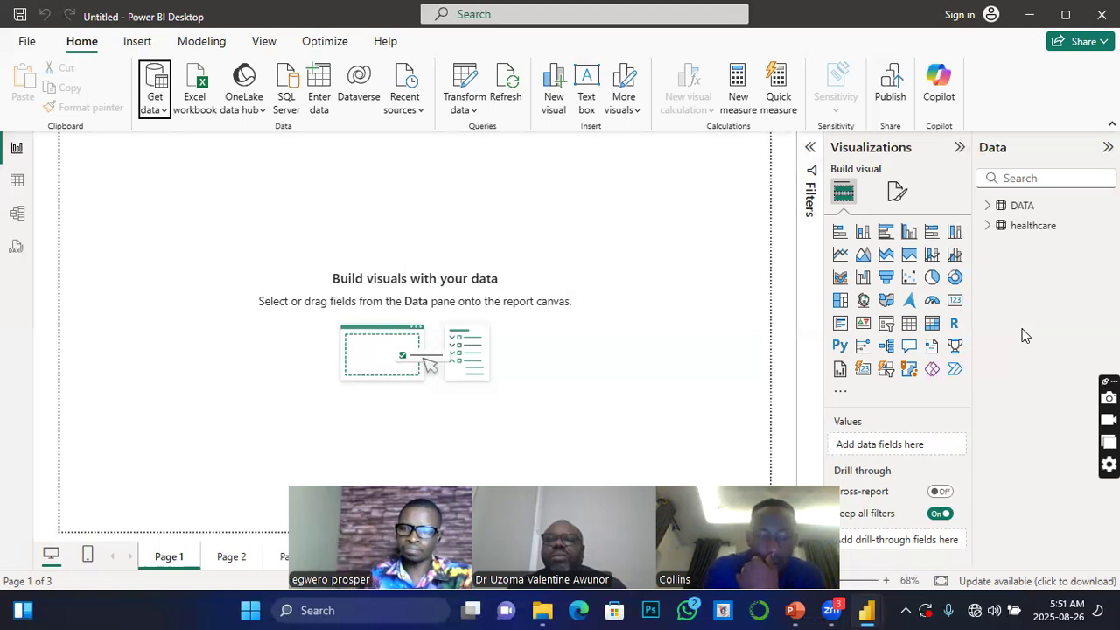
# Expand the healthcare table's field list and examine the rows of the DATA table in Table view, ending back in Report view.
pyautogui.click(989, 226)
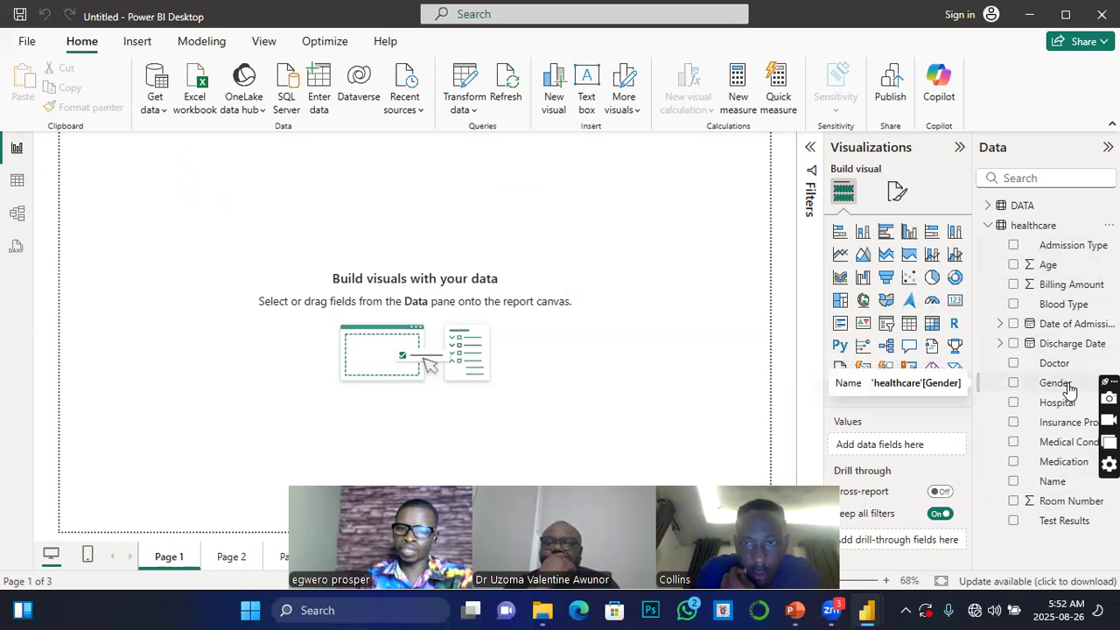
pyautogui.click(18, 182)
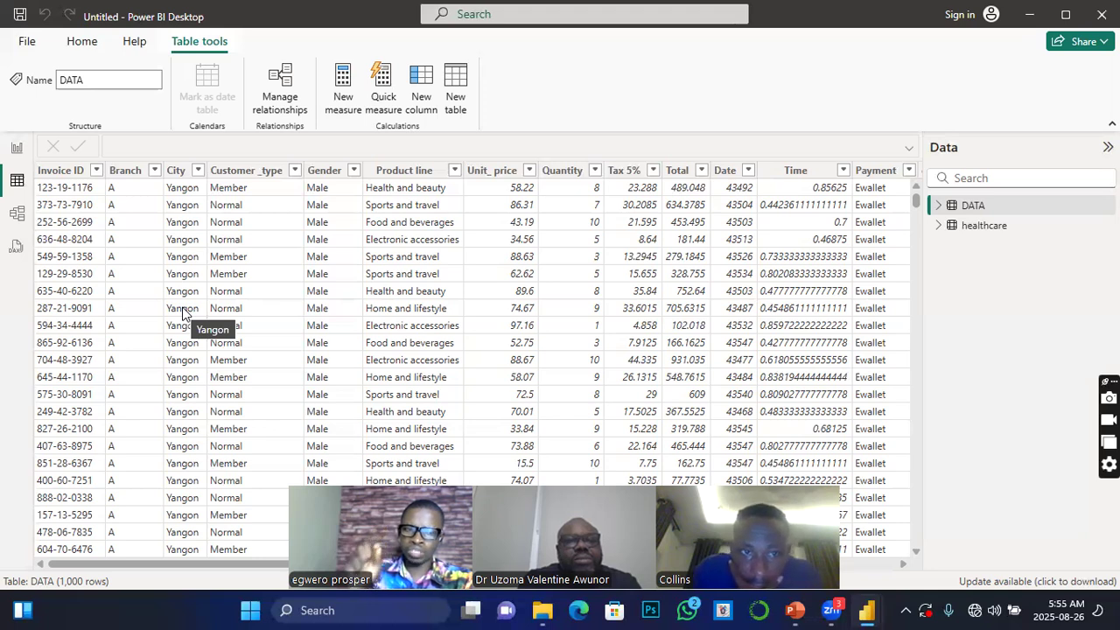
pyautogui.scroll(-10, 184, 314)
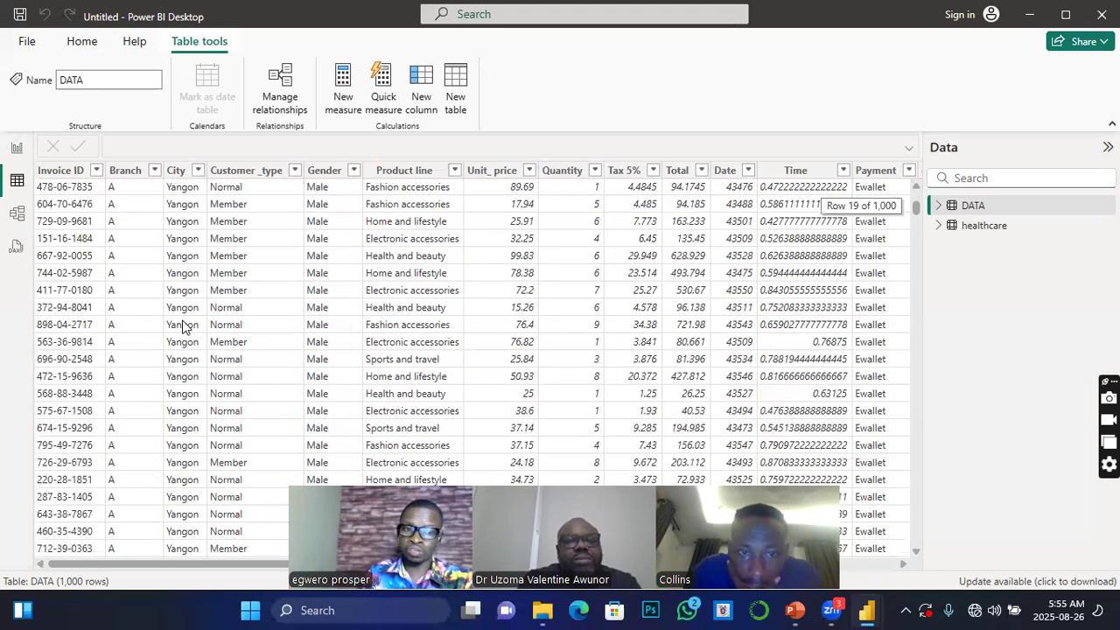
pyautogui.scroll(10, 179, 324)
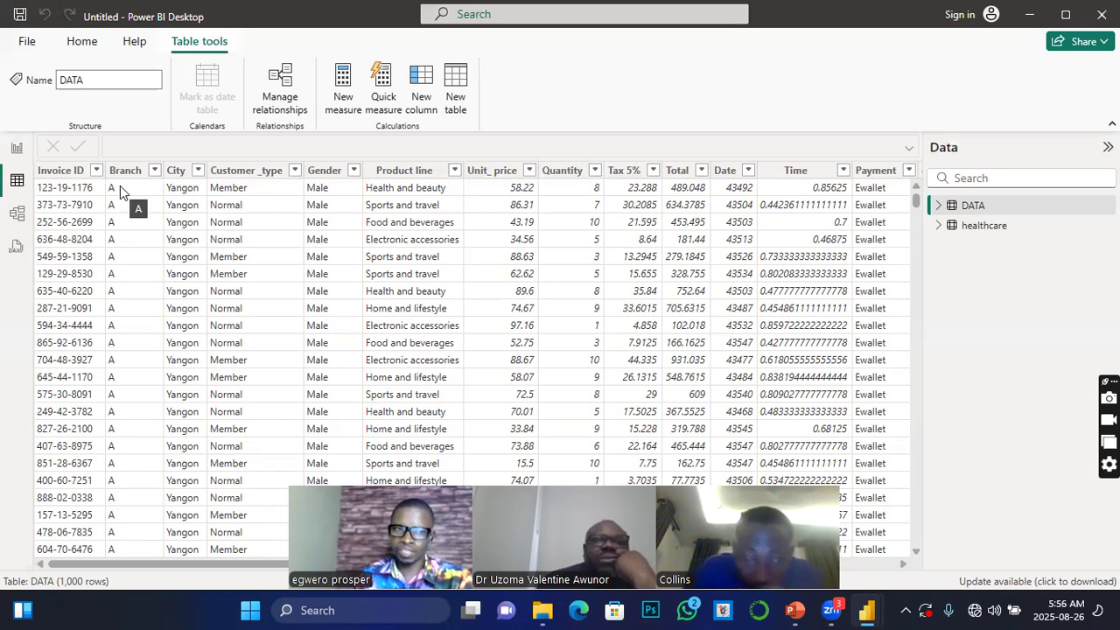
pyautogui.scroll(-15, 120, 189)
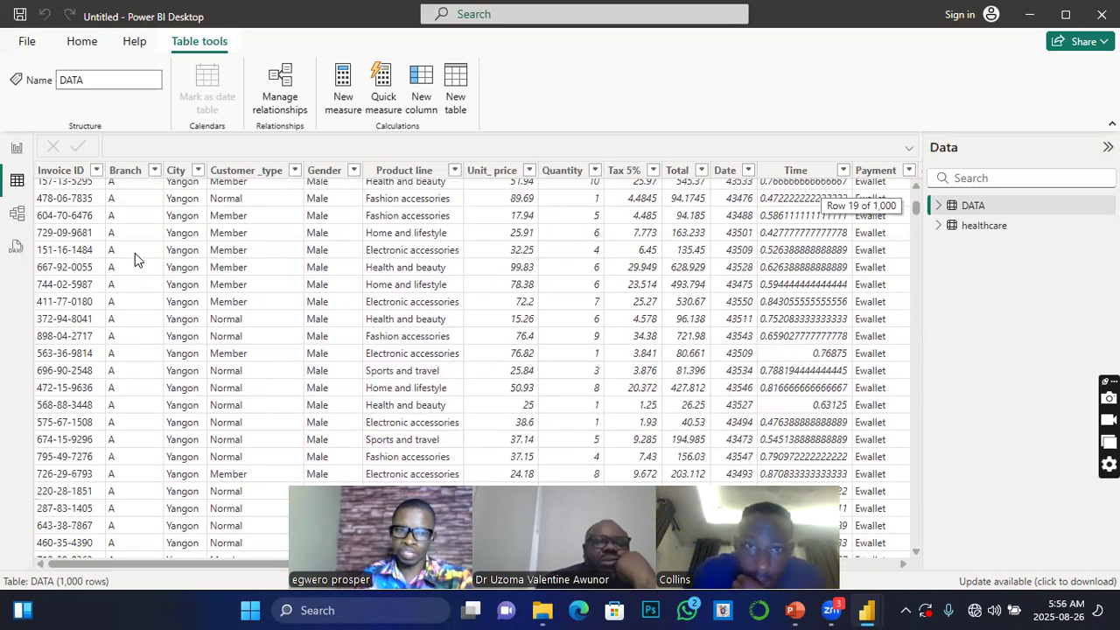
pyautogui.scroll(-15, 316, 340)
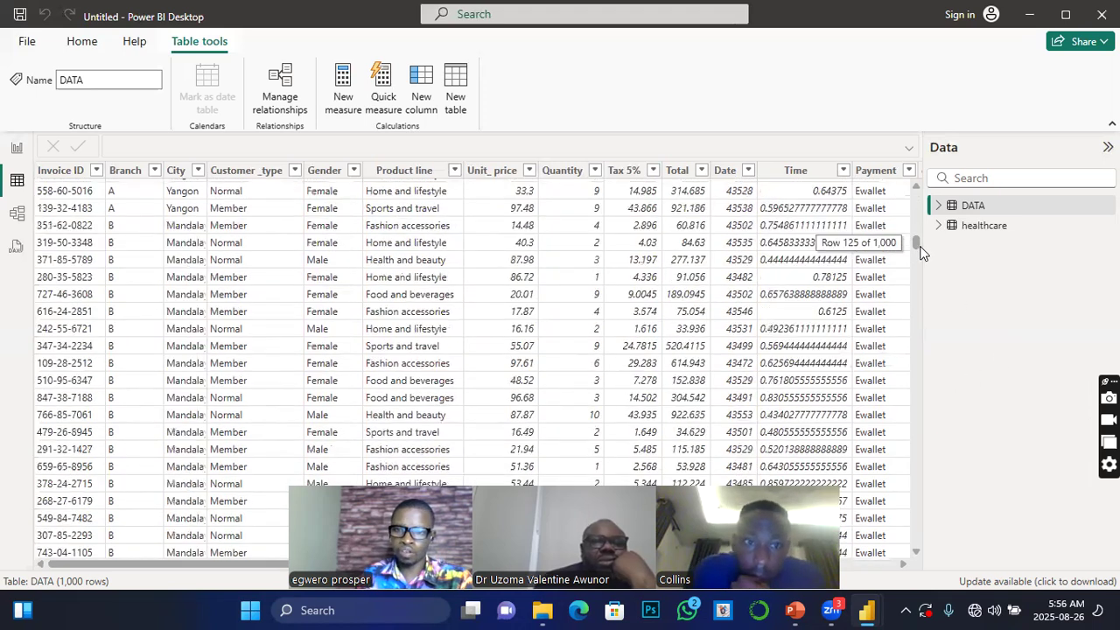
pyautogui.moveTo(916, 244); pyautogui.dragTo(907, 192)
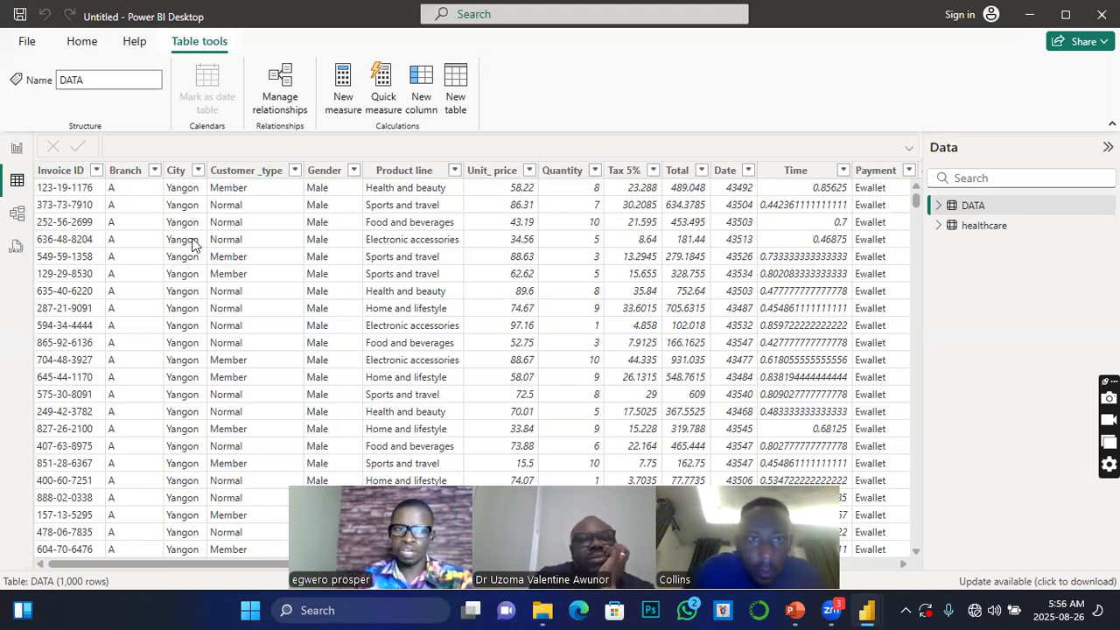
pyautogui.click(58, 170)
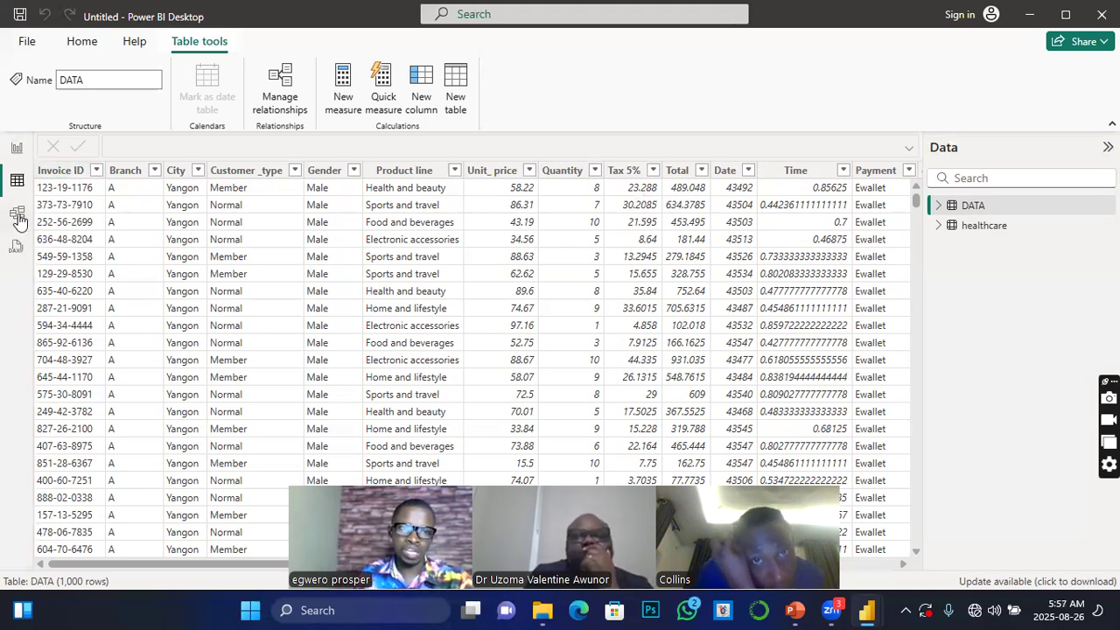
pyautogui.click(15, 151)
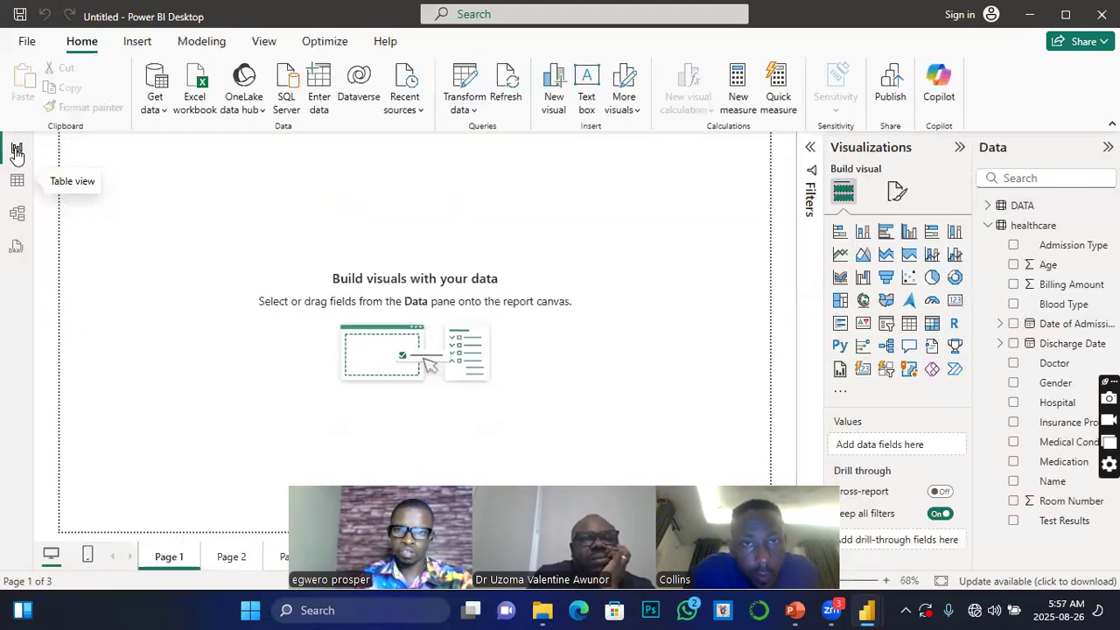
# Examine the DATA table's columns through Rating in Table view, and return to Report view.
pyautogui.click(17, 181)
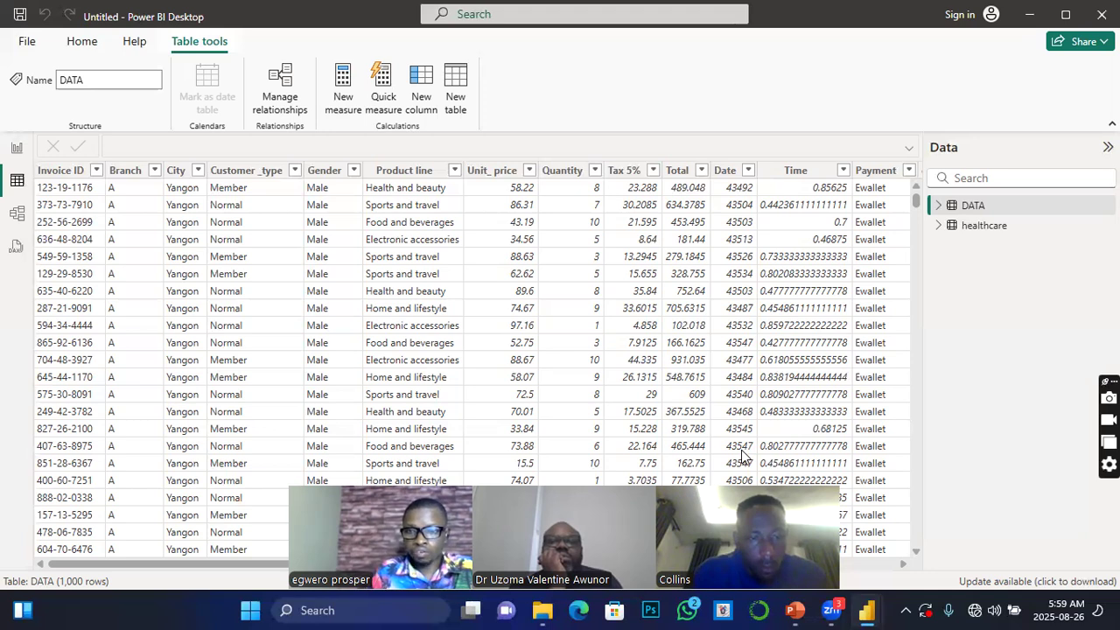
pyautogui.hscroll(5, 742, 456)
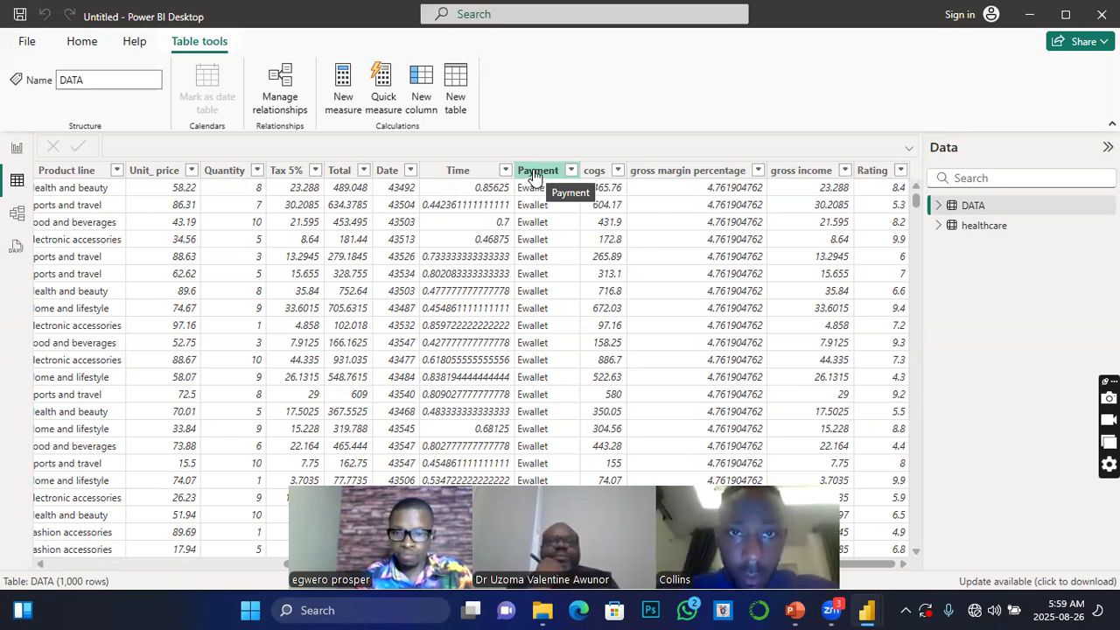
pyautogui.hscroll(-3, 857, 572)
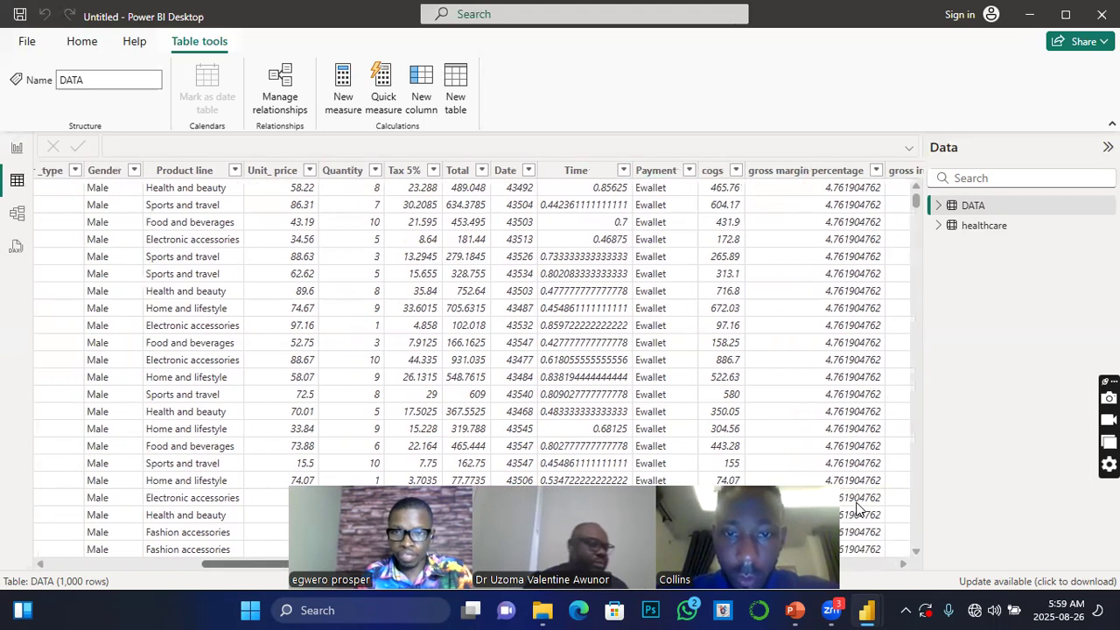
pyautogui.hscroll(3, 858, 507)
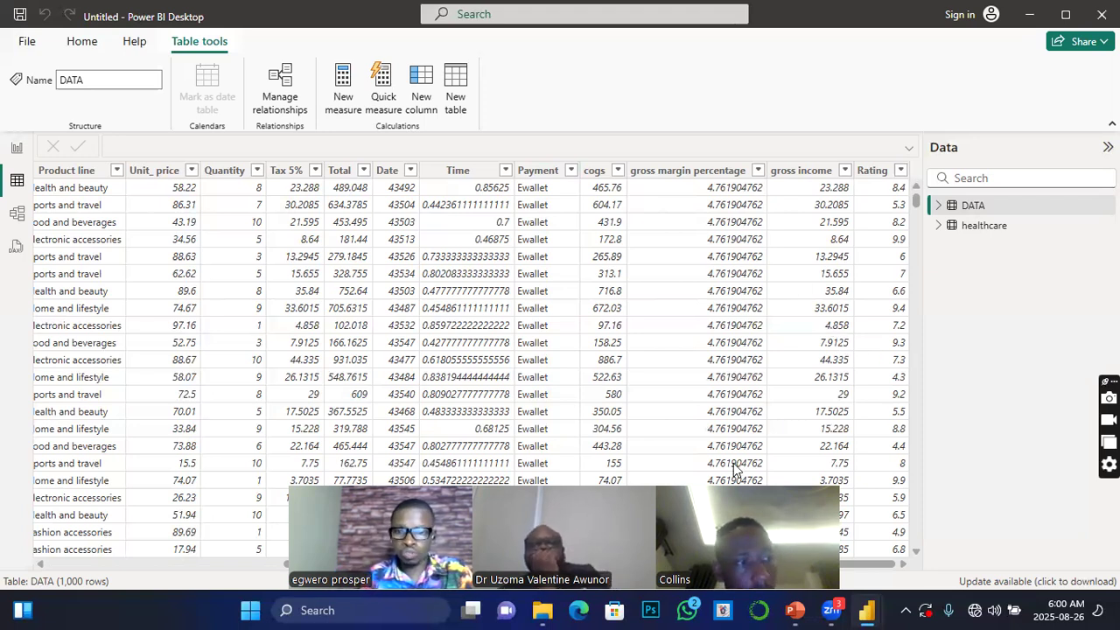
pyautogui.hscroll(-5, 735, 470)
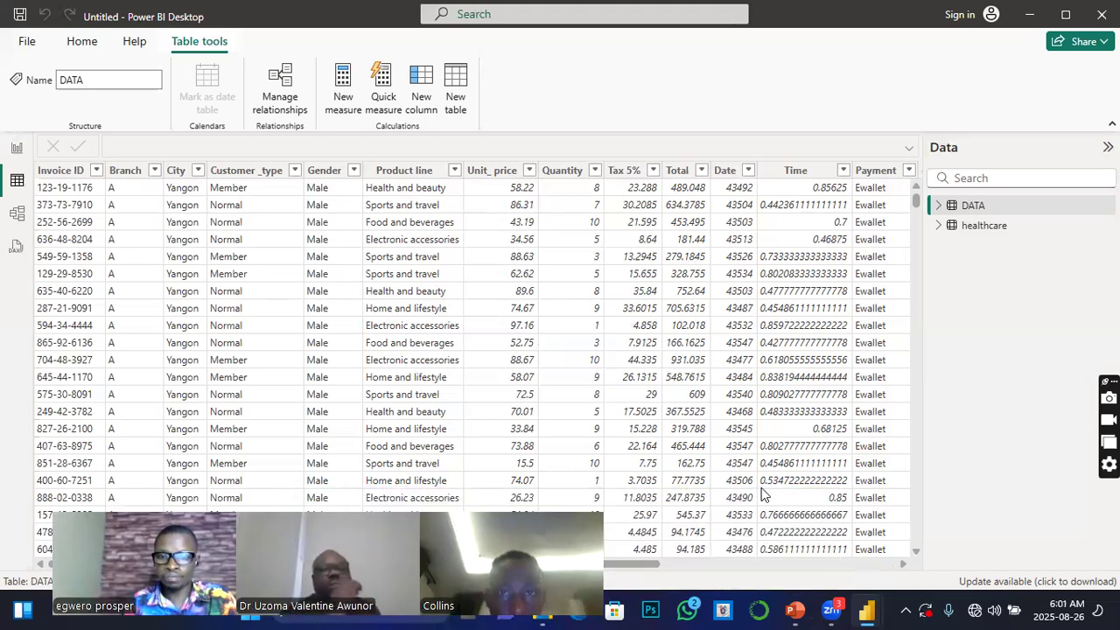
pyautogui.hscroll(3, 762, 495)
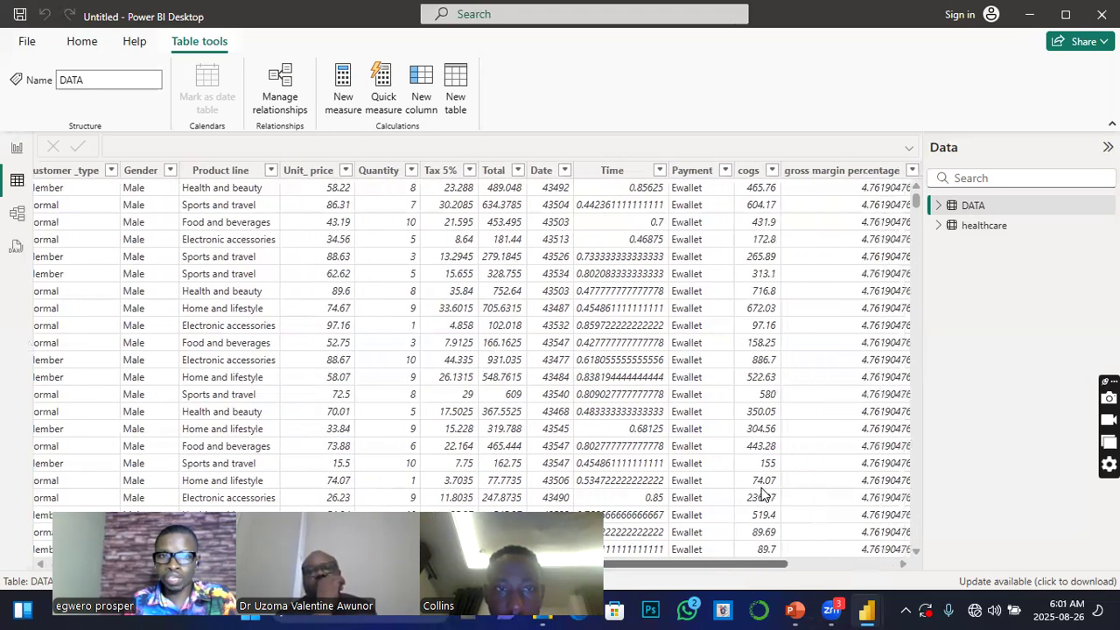
pyautogui.hscroll(1, 761, 495)
pyautogui.hscroll(2, 761, 494)
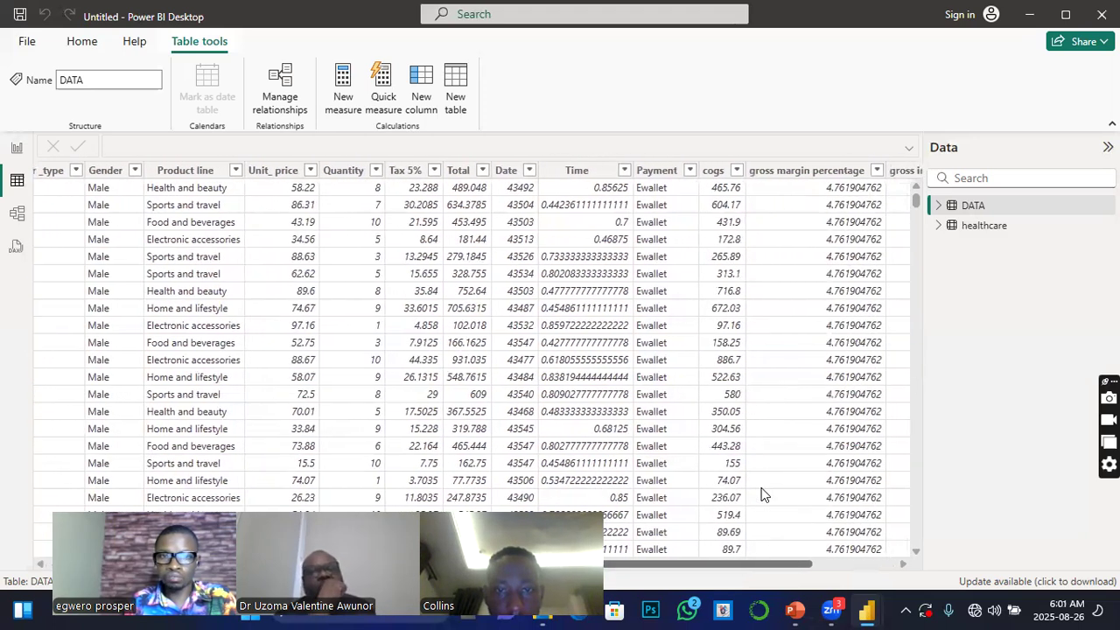
pyautogui.hscroll(-1, 762, 494)
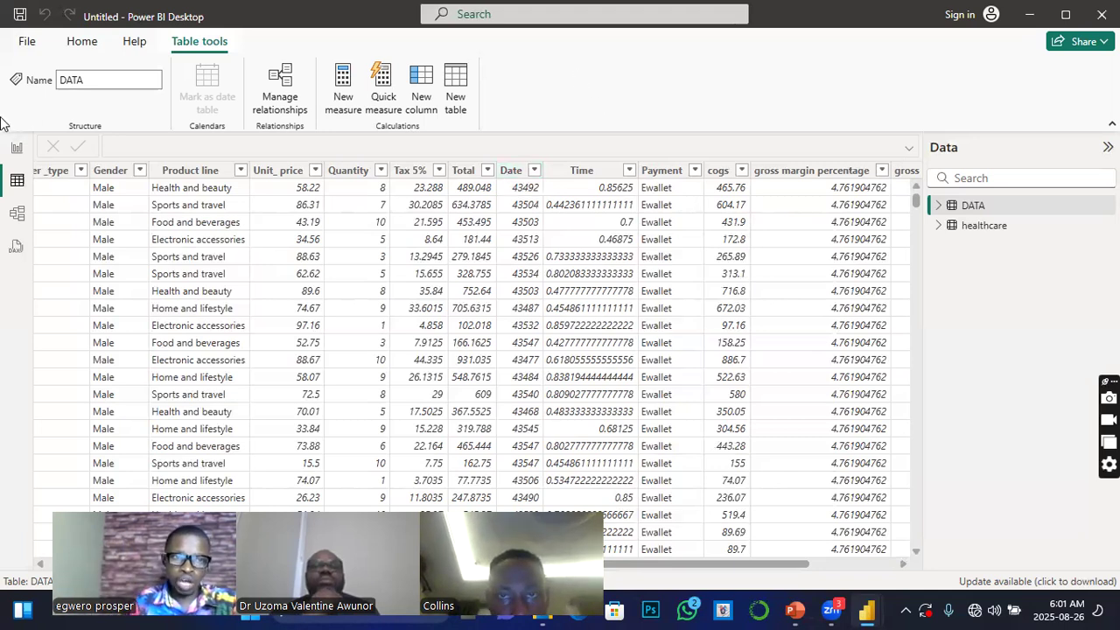
pyautogui.click(18, 149)
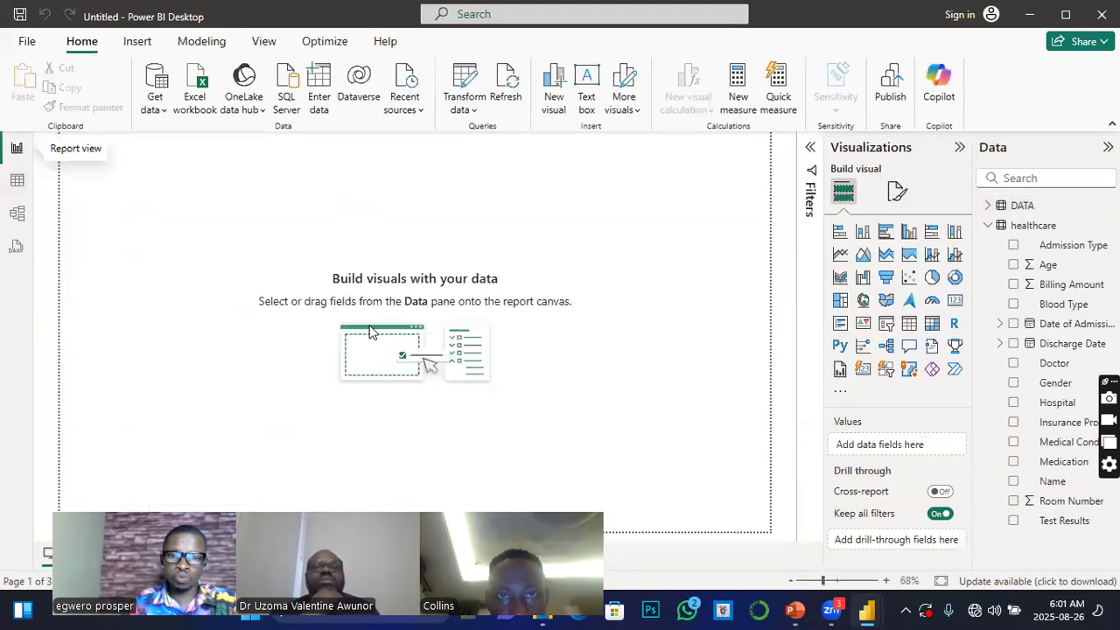
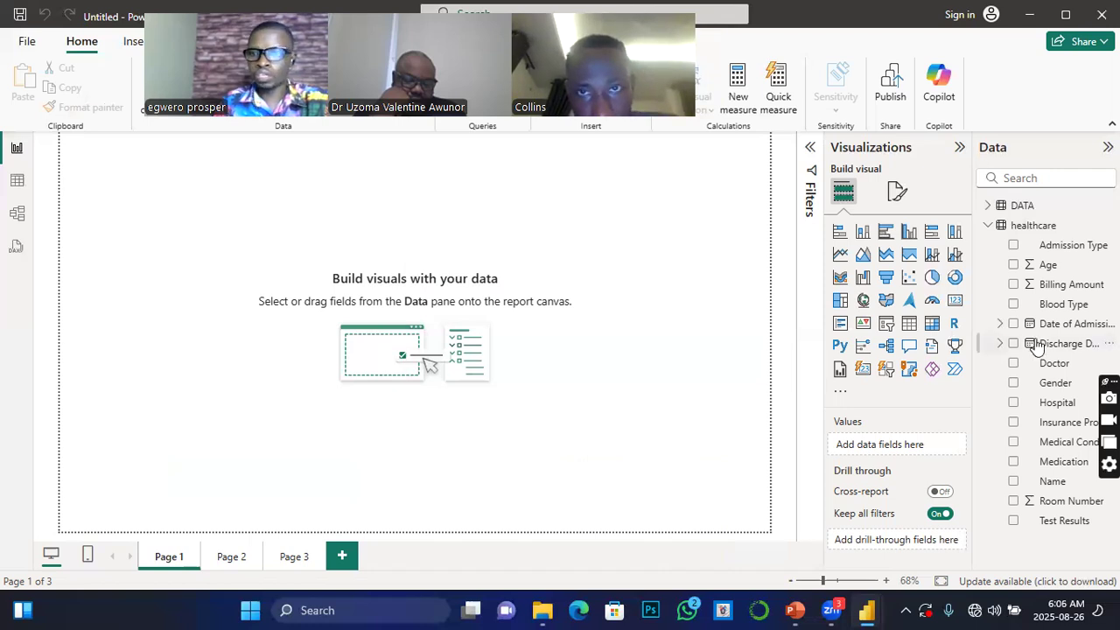
# Examine the field lists of the healthcare and DATA tables and the options available for the healthcare Age field.
pyautogui.click(996, 228)
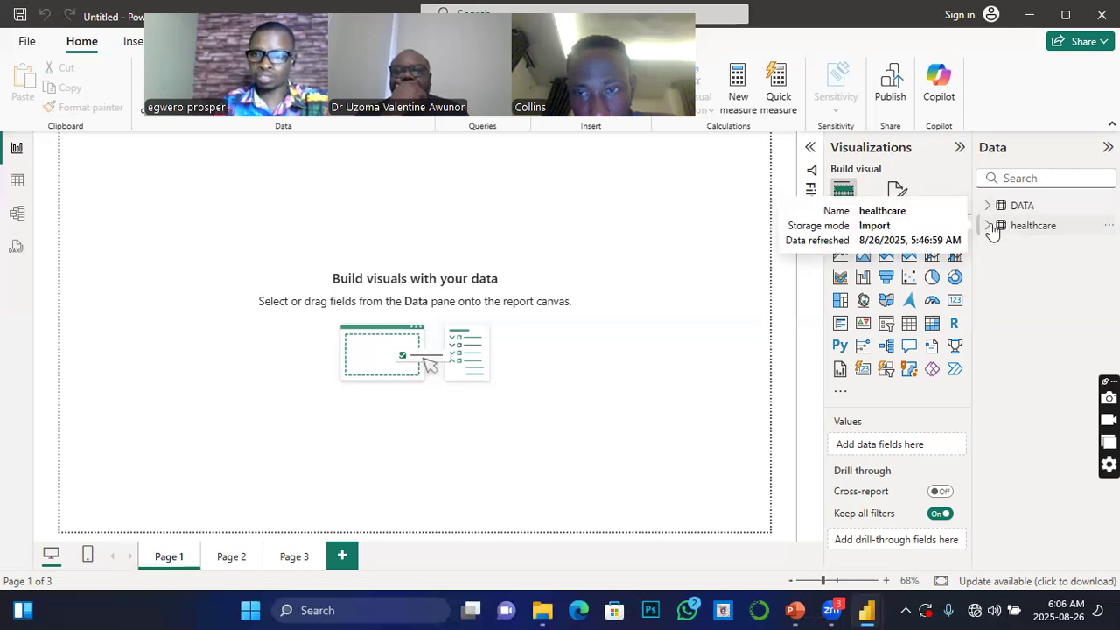
pyautogui.click(991, 228)
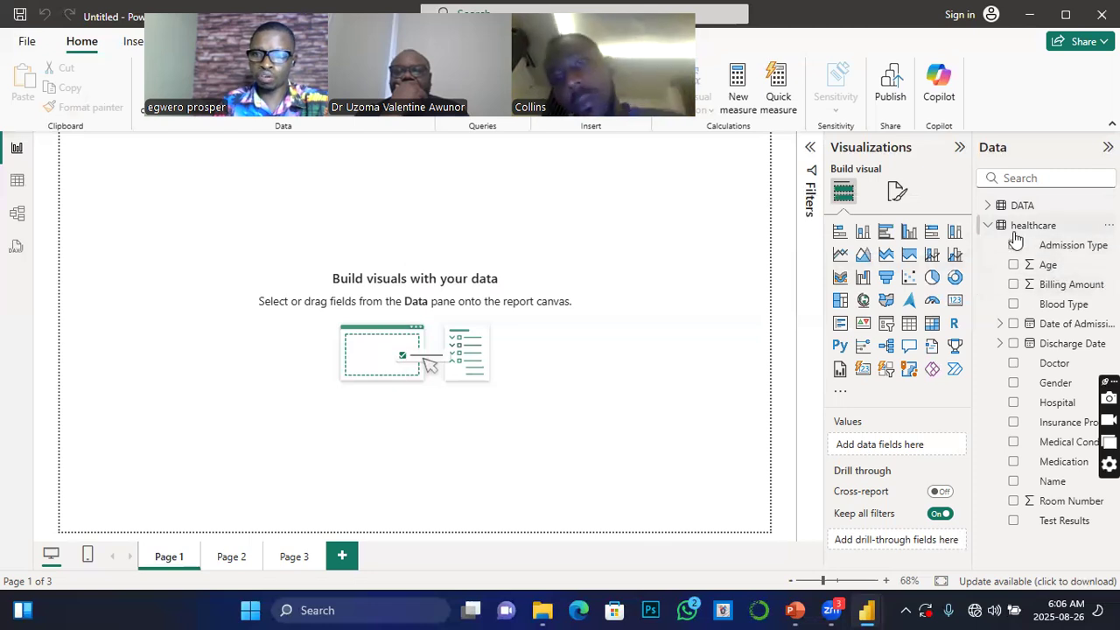
pyautogui.click(990, 207)
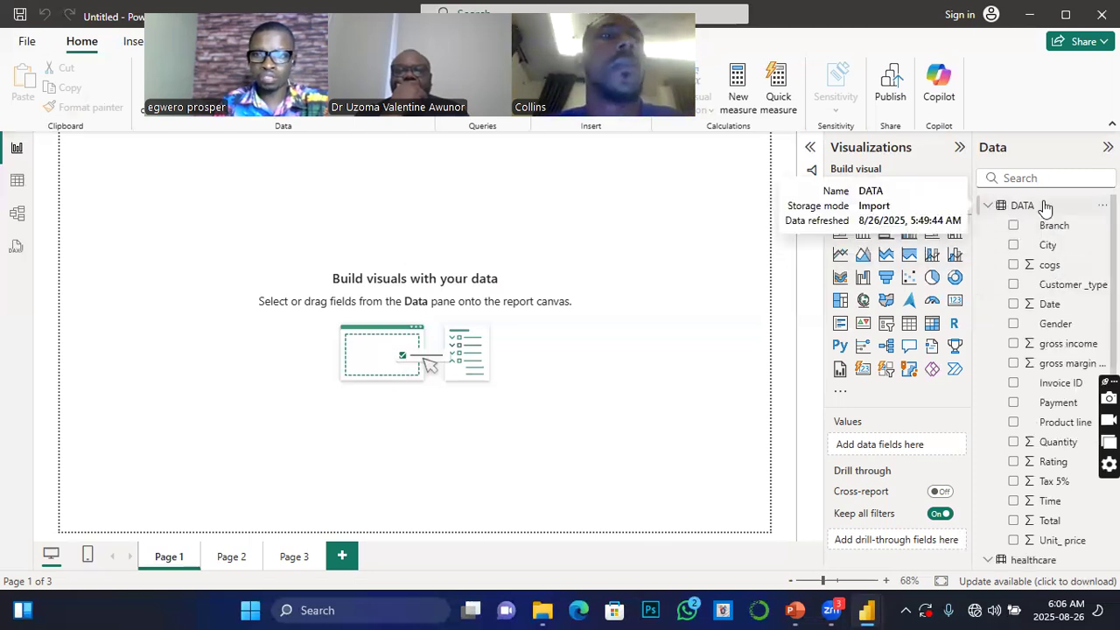
pyautogui.click(989, 207)
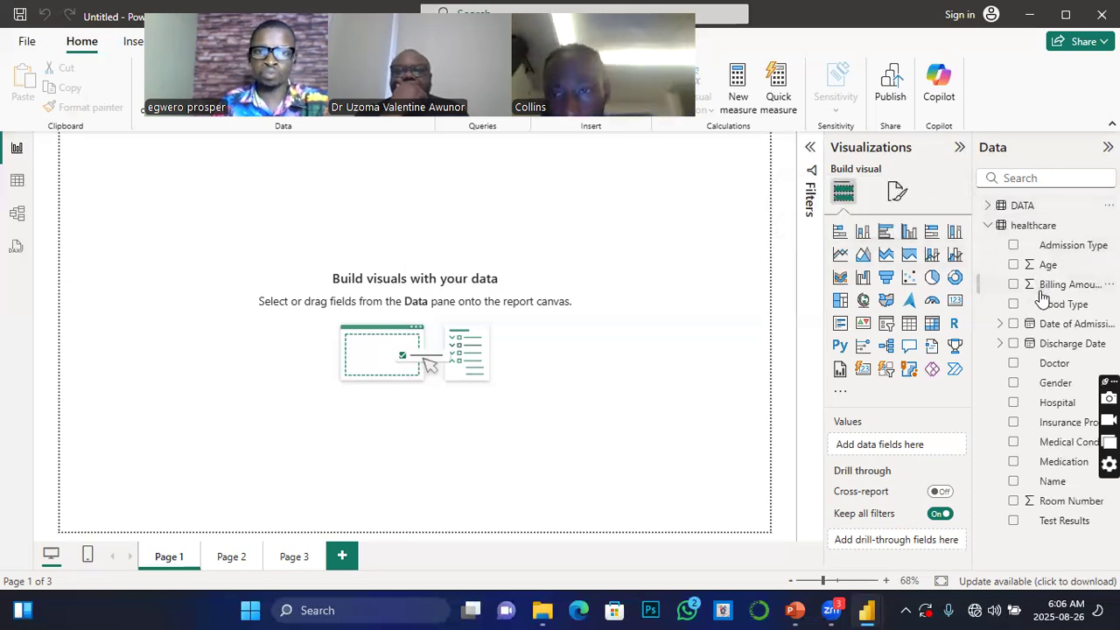
pyautogui.click(991, 227)
pyautogui.click(991, 229)
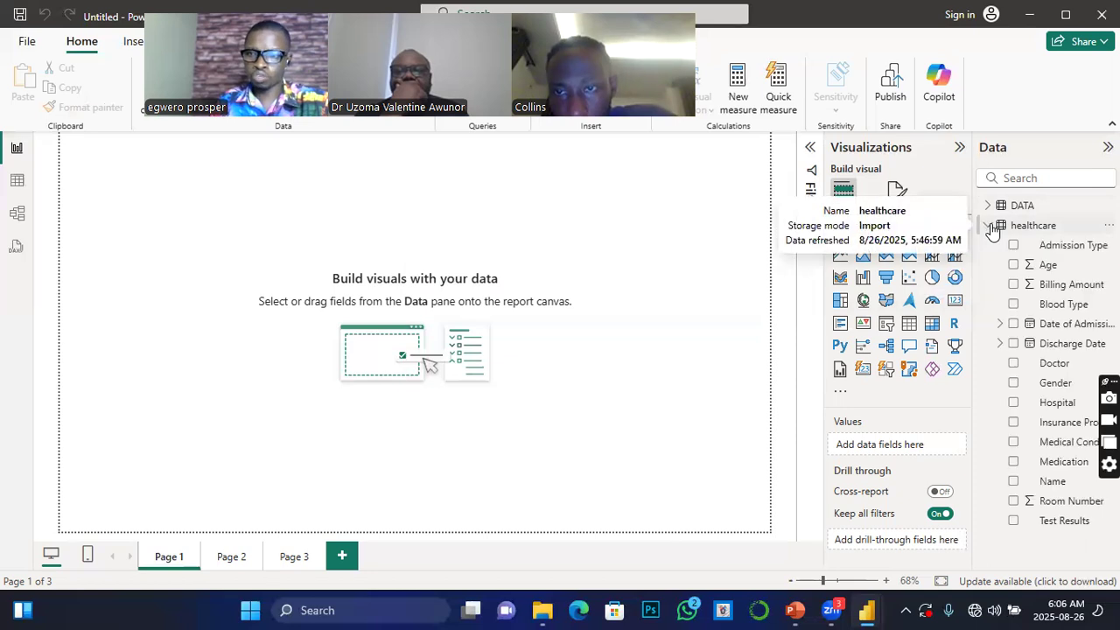
pyautogui.rightClick(1047, 266)
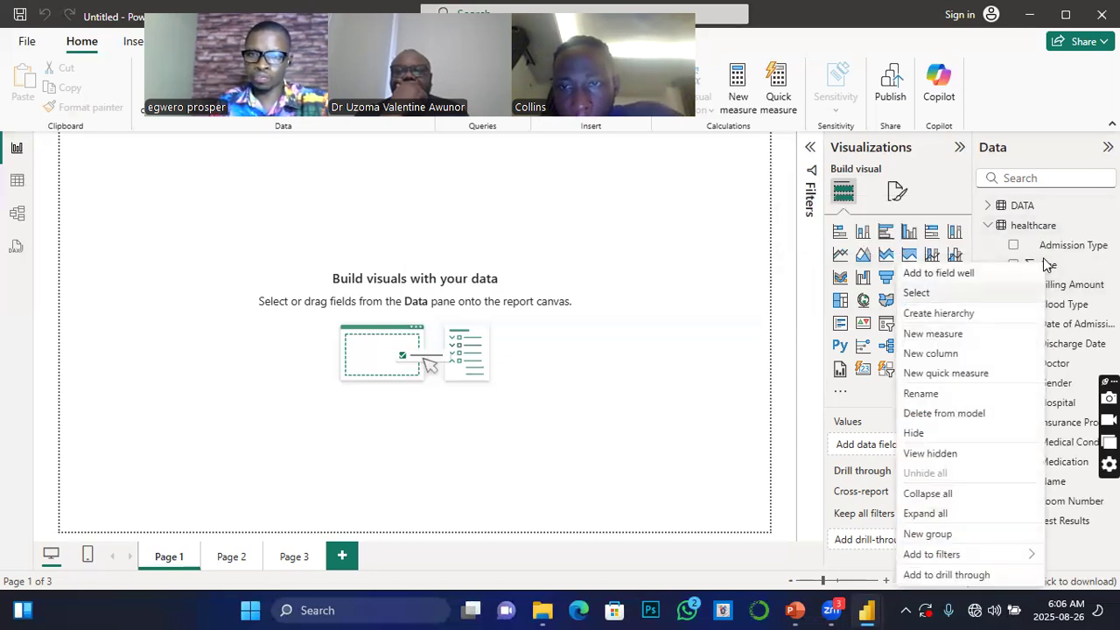
pyautogui.click(925, 337)
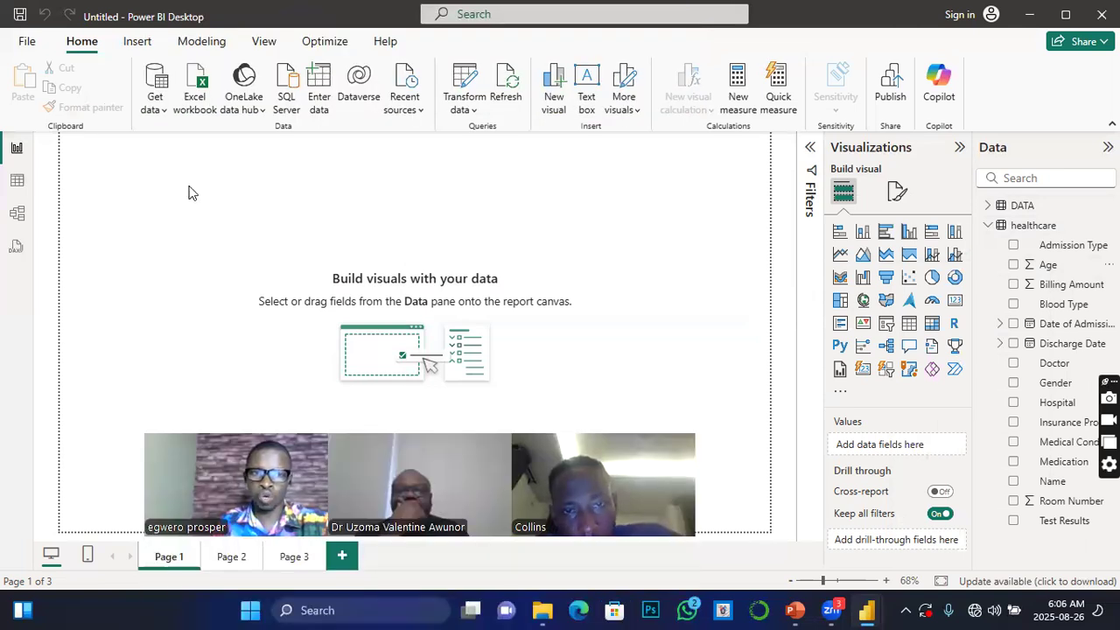
# Create a new measure in the healthcare table and name it Total_gross in its formula.
pyautogui.tripleClick(154, 146)
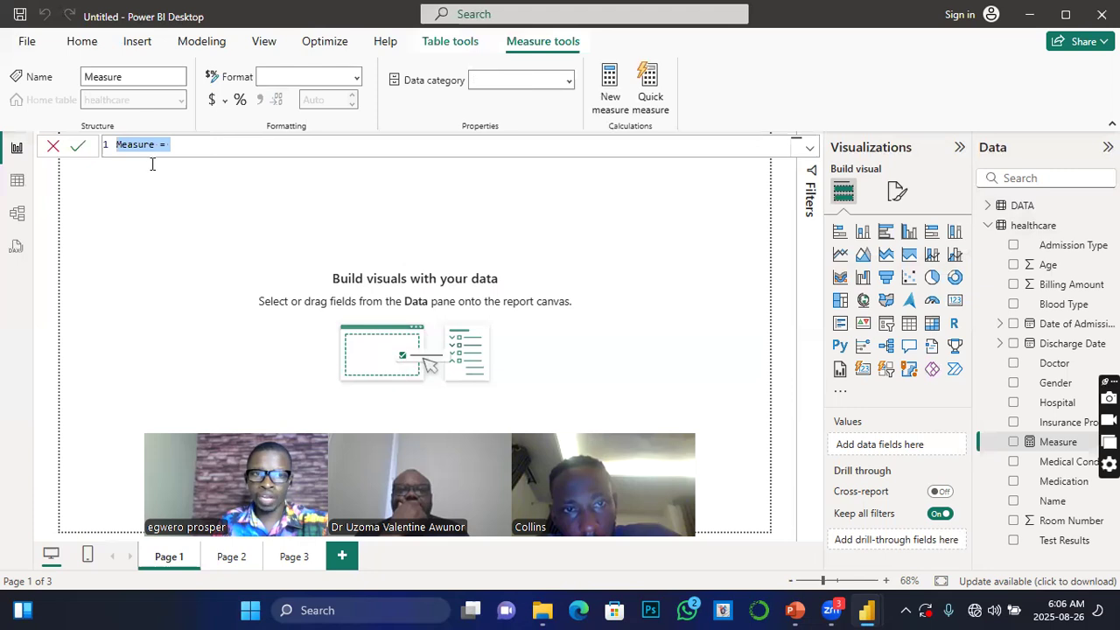
pyautogui.click(157, 146)
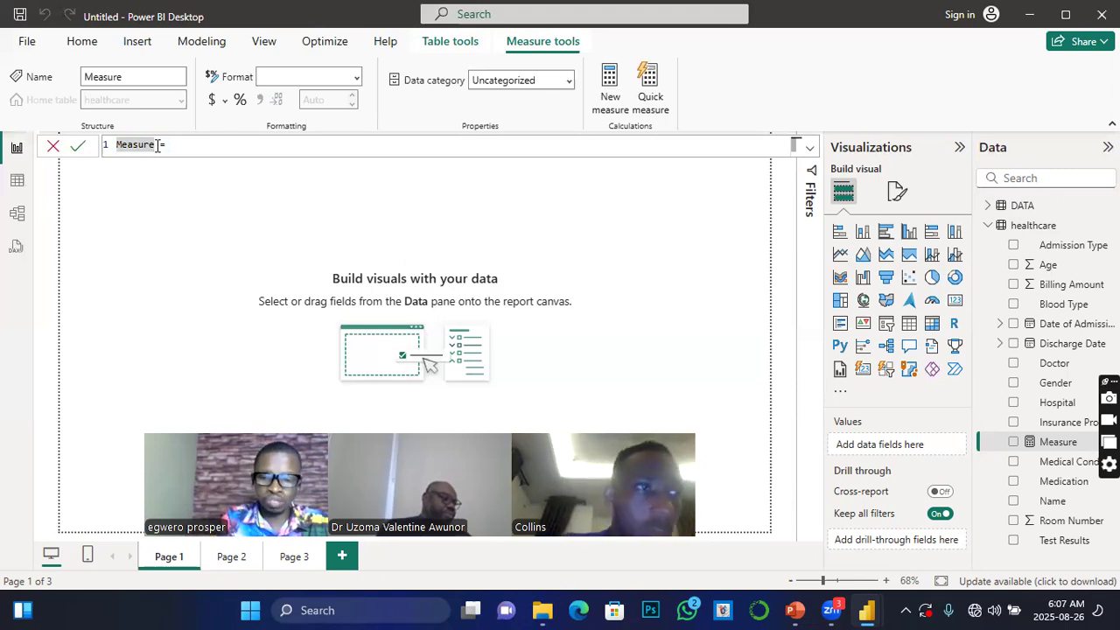
pyautogui.press('BackSpace')
pyautogui.press('BackSpace')
pyautogui.press('BackSpace')
pyautogui.press('BackSpace')
pyautogui.press('BackSpace')
pyautogui.press('BackSpace')
pyautogui.press('BackSpace')
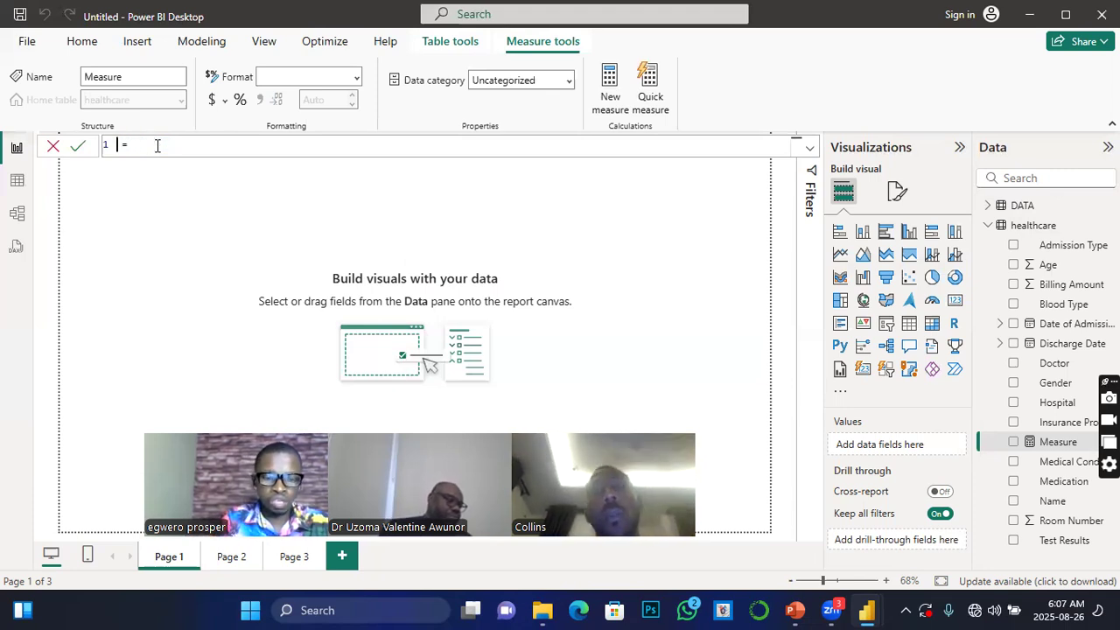
pyautogui.write('Total ')
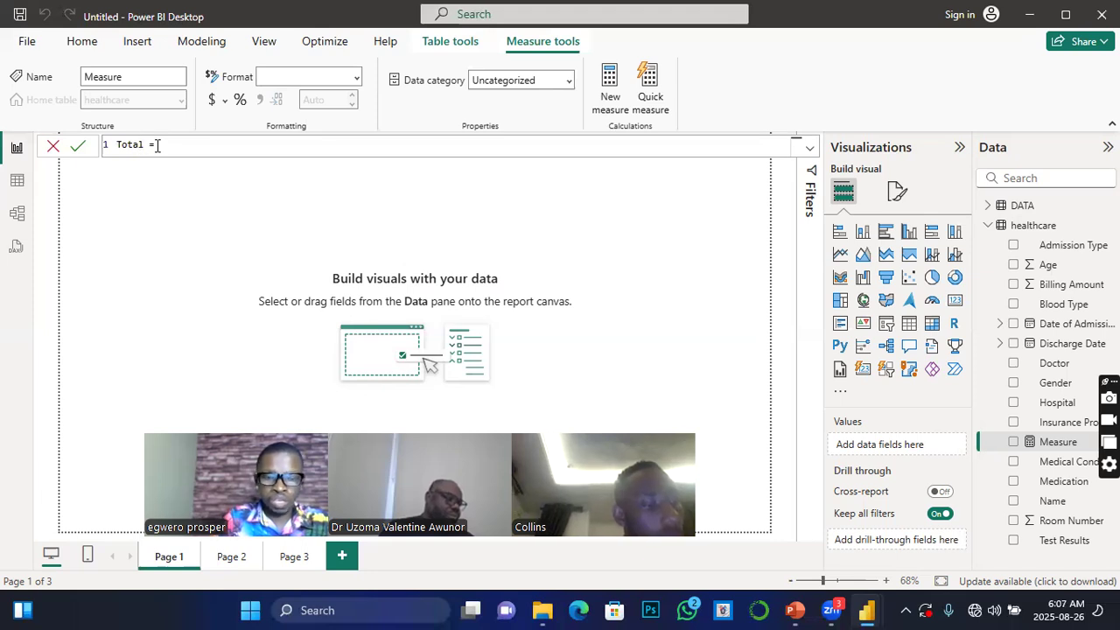
pyautogui.write('_gross')
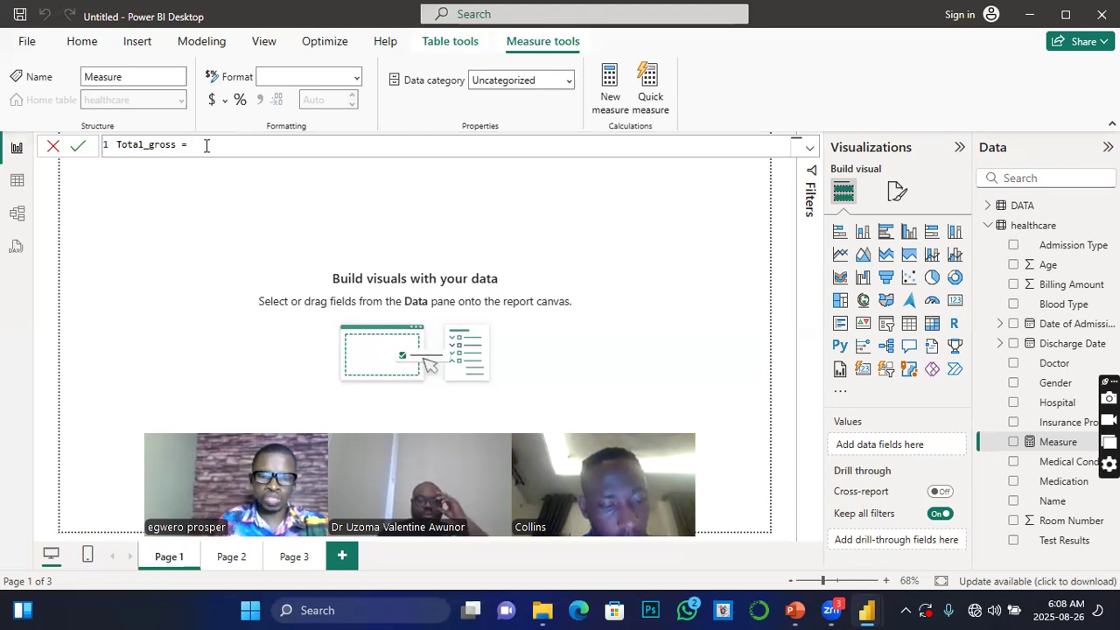
# Begin the Total_gross measure's expression with the SUM function.
pyautogui.write('su')
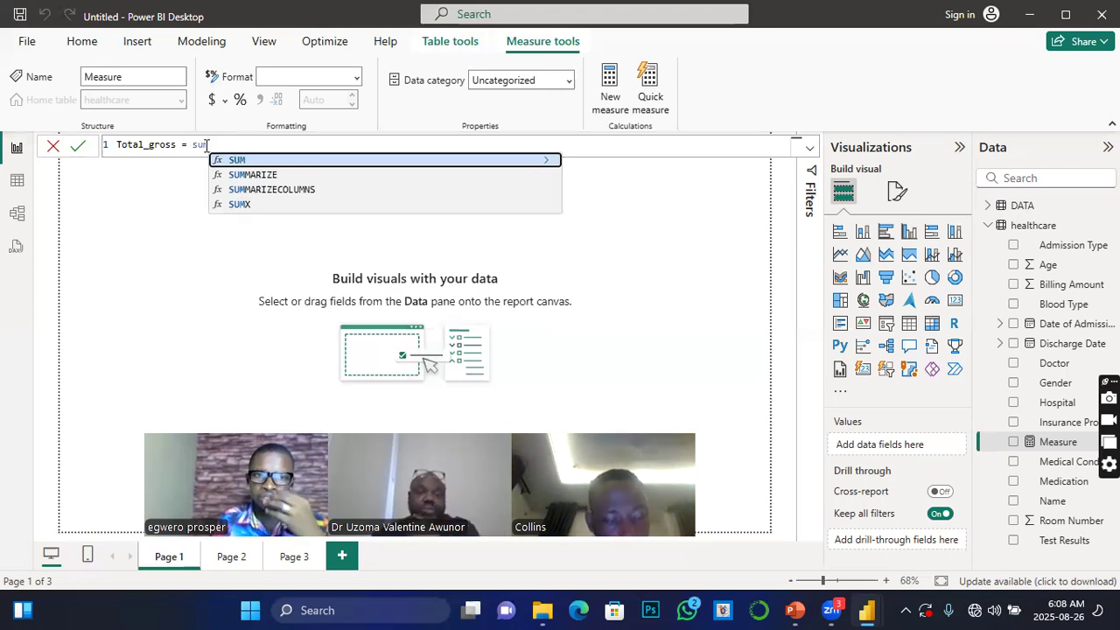
pyautogui.write('m')
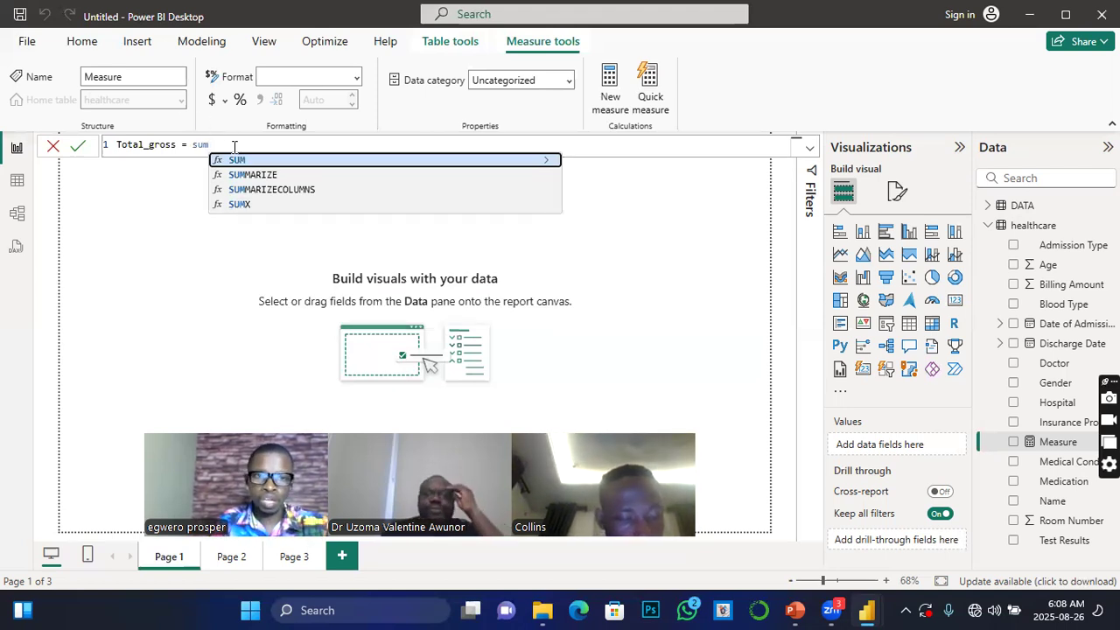
pyautogui.click(236, 160)
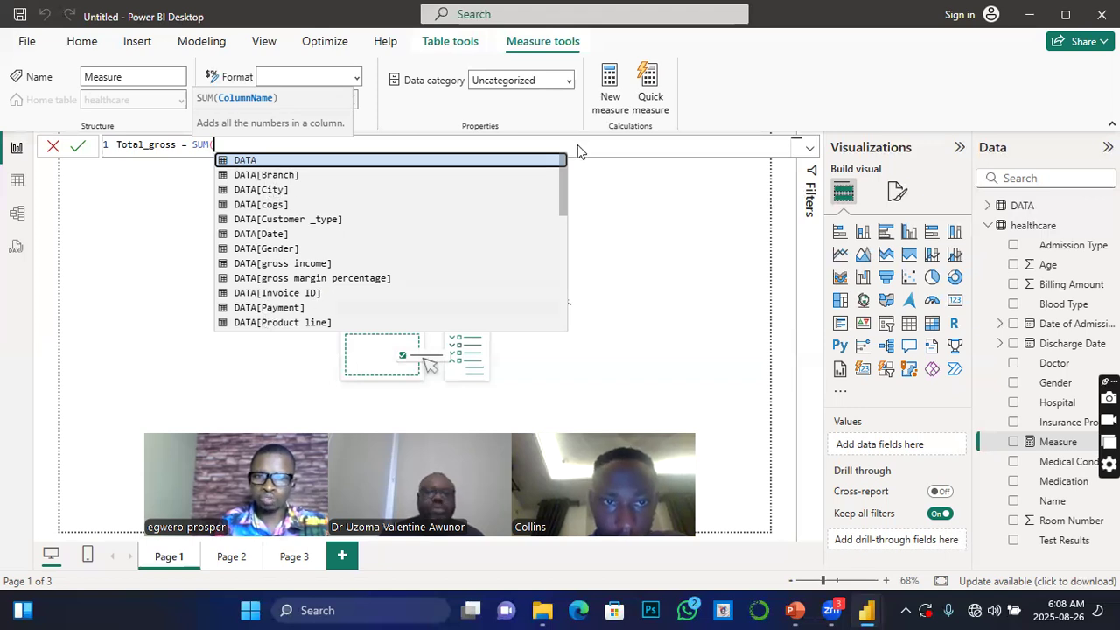
# Complete the Total_gross formula with the DATA[gross income] column as the SUM argument and commit the measure.
pyautogui.scroll(-4, 519, 245)
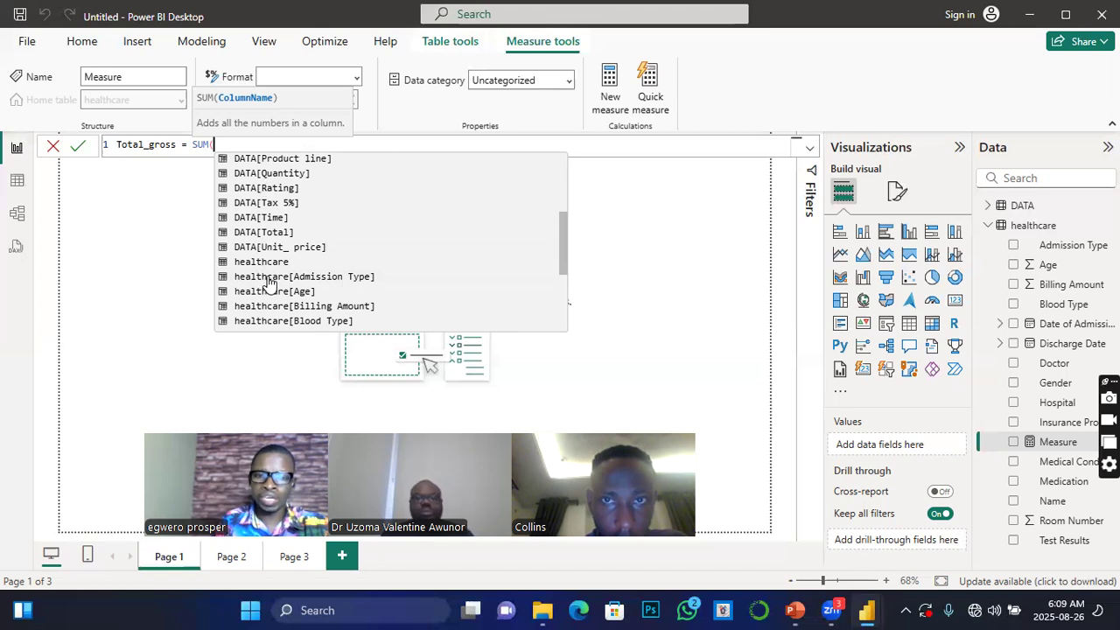
pyautogui.scroll(-3, 269, 284)
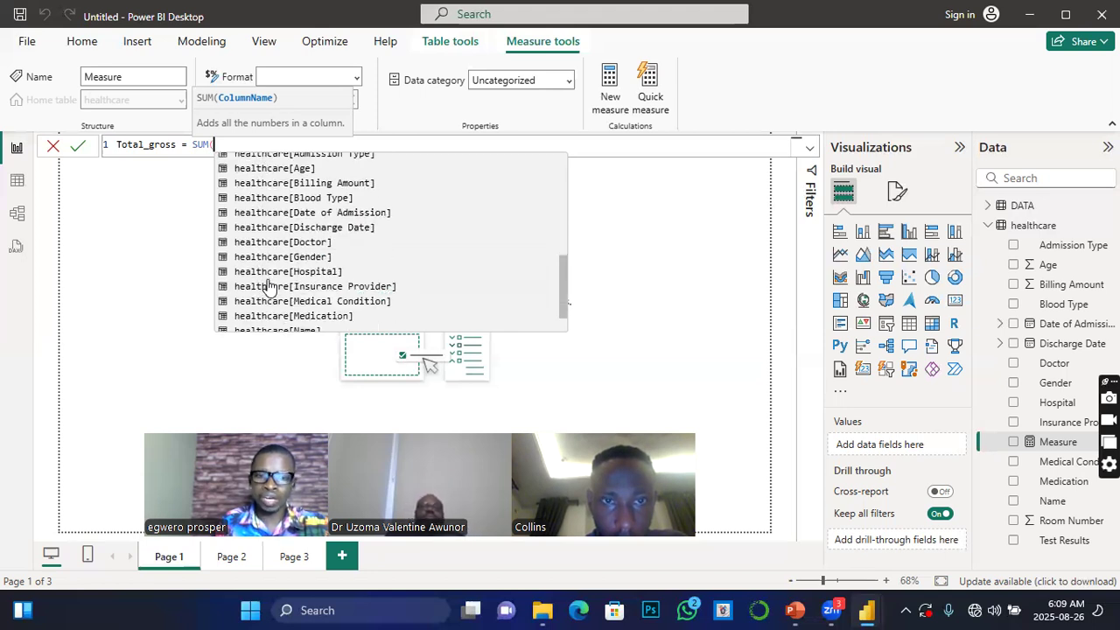
pyautogui.scroll(-1, 270, 285)
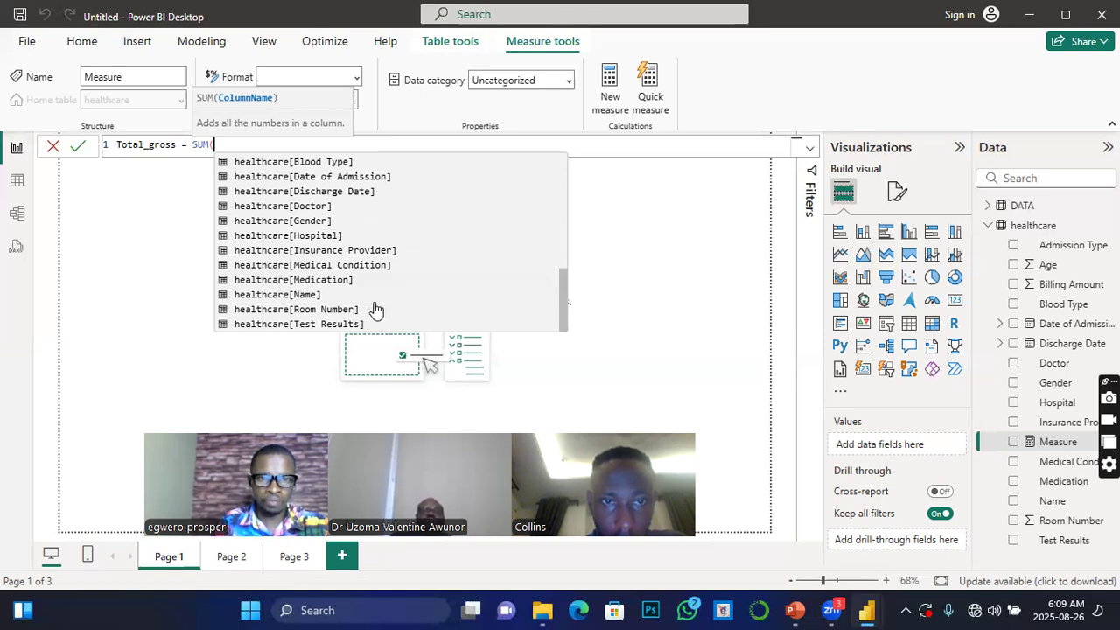
pyautogui.scroll(1, 342, 303)
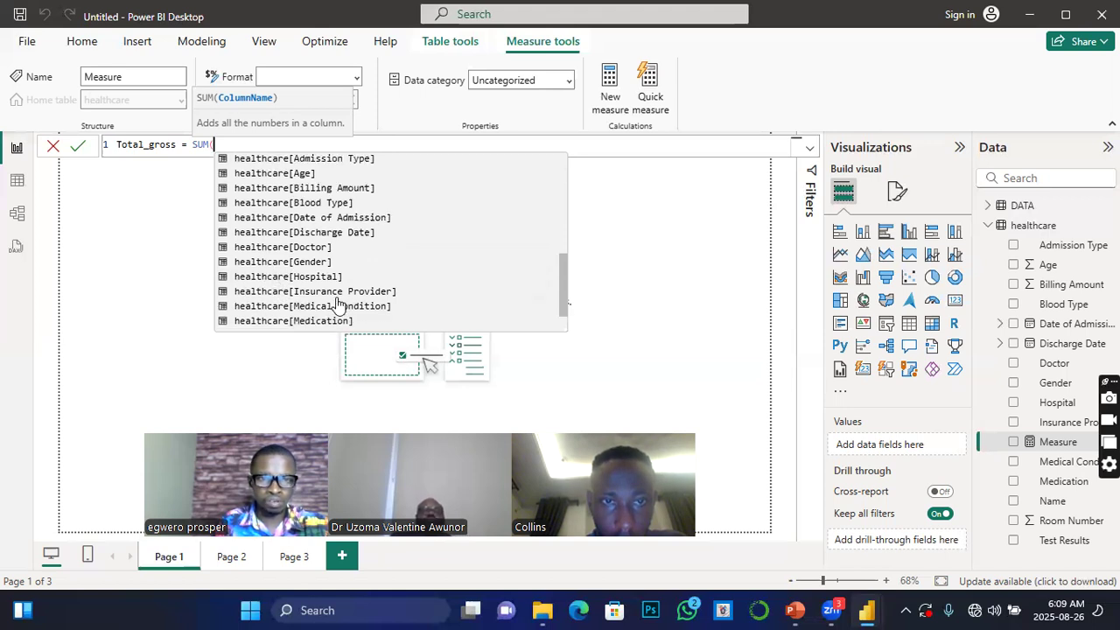
pyautogui.scroll(1, 340, 304)
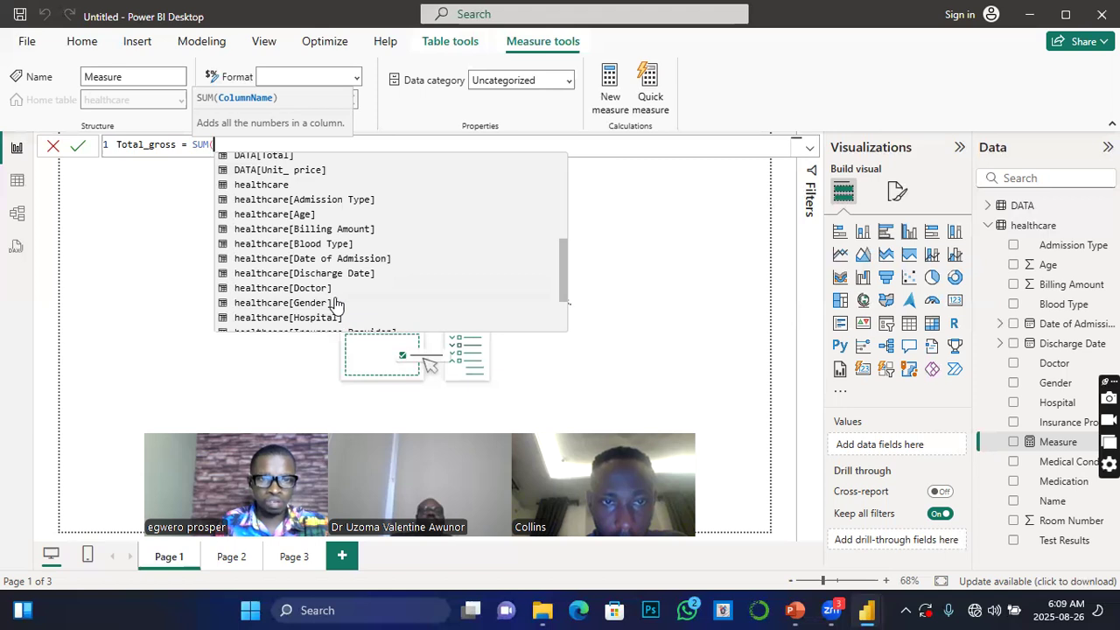
pyautogui.scroll(-3, 338, 304)
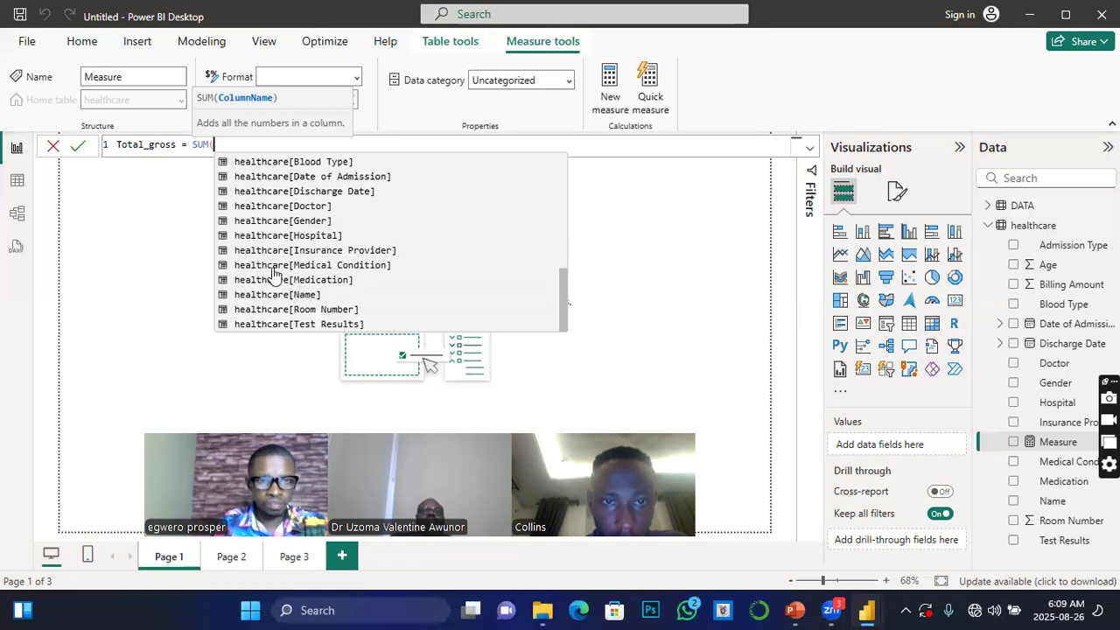
pyautogui.scroll(1, 274, 272)
pyautogui.scroll(1, 274, 272)
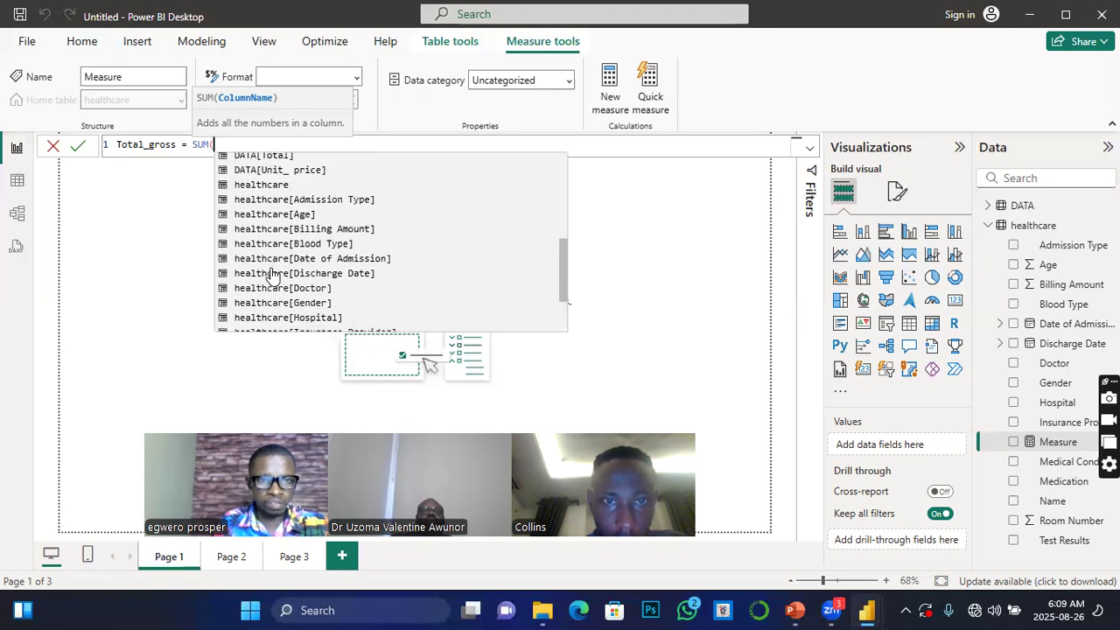
pyautogui.scroll(1, 274, 277)
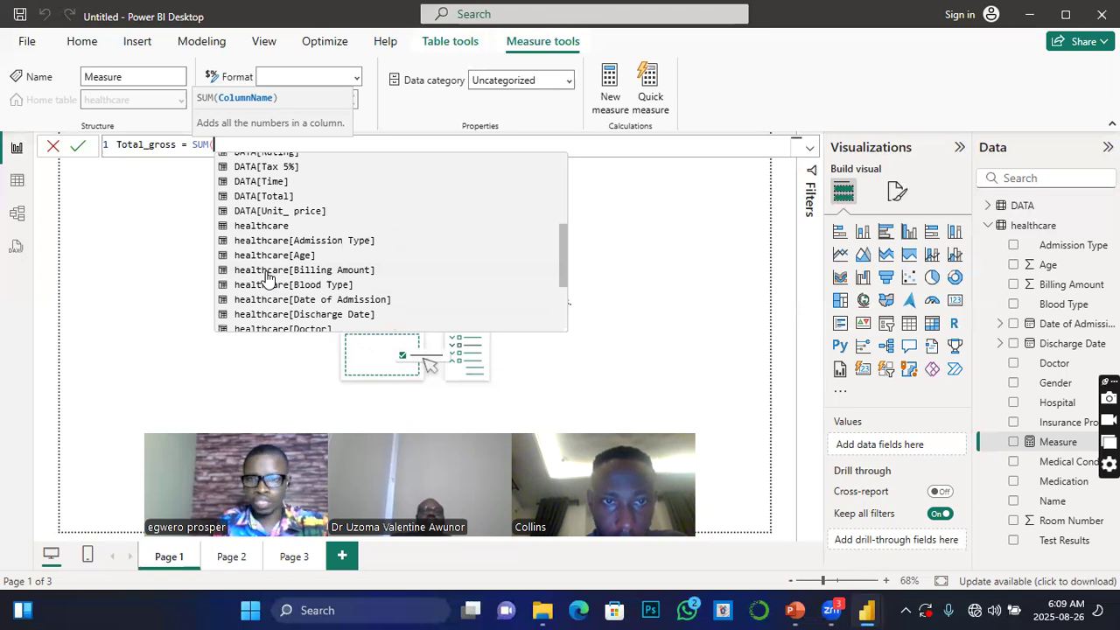
pyautogui.scroll(1, 262, 280)
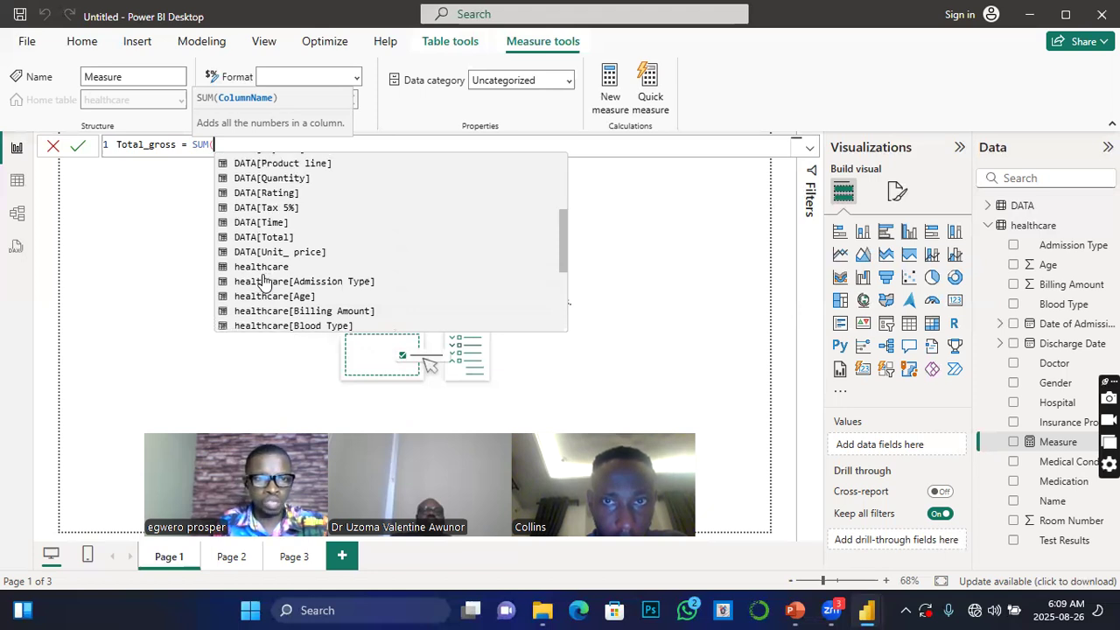
pyautogui.scroll(1, 263, 280)
pyautogui.scroll(1, 263, 280)
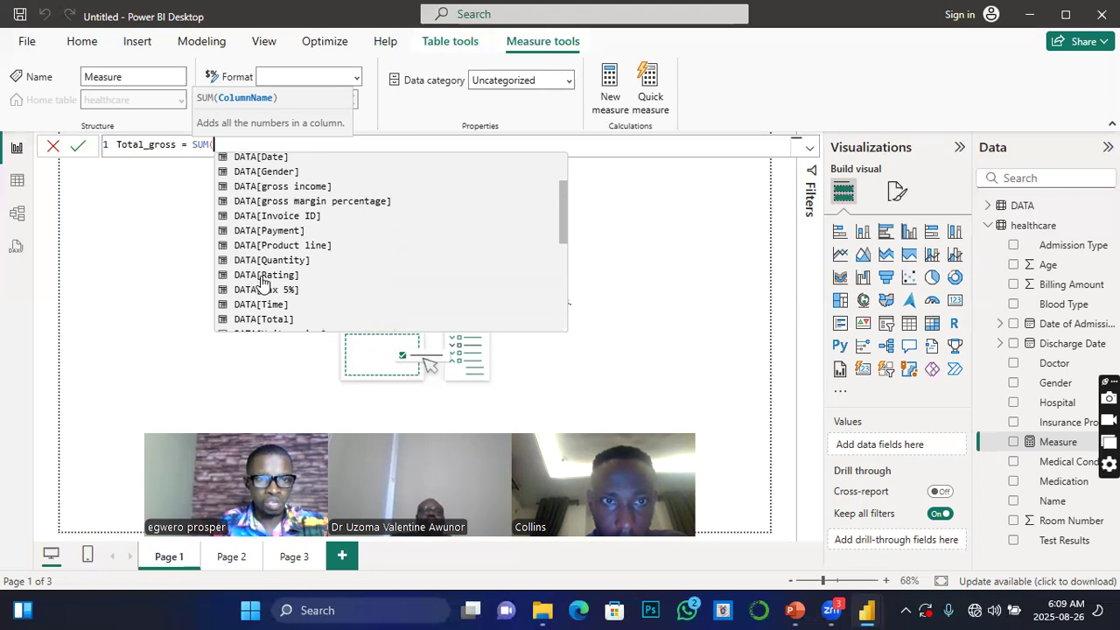
pyautogui.scroll(1, 263, 280)
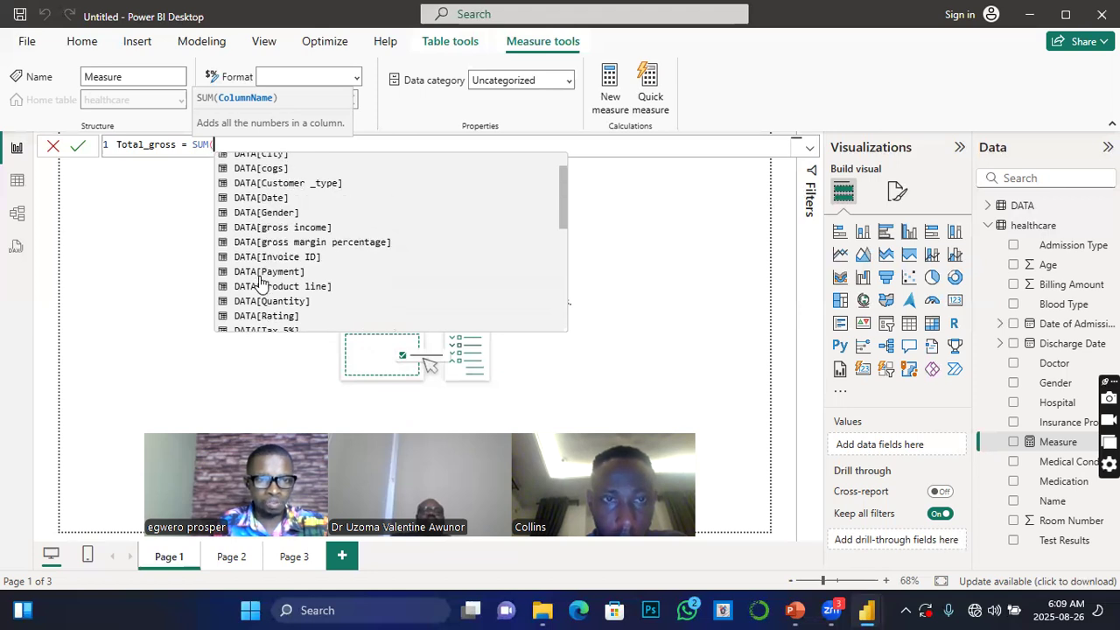
pyautogui.click(259, 229)
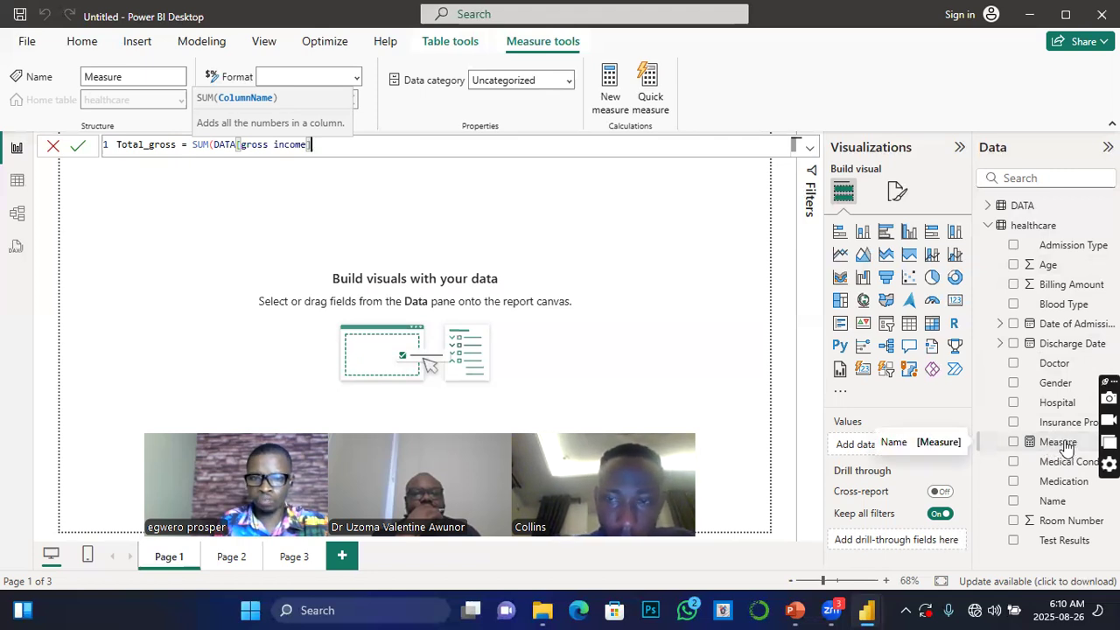
pyautogui.click(80, 148)
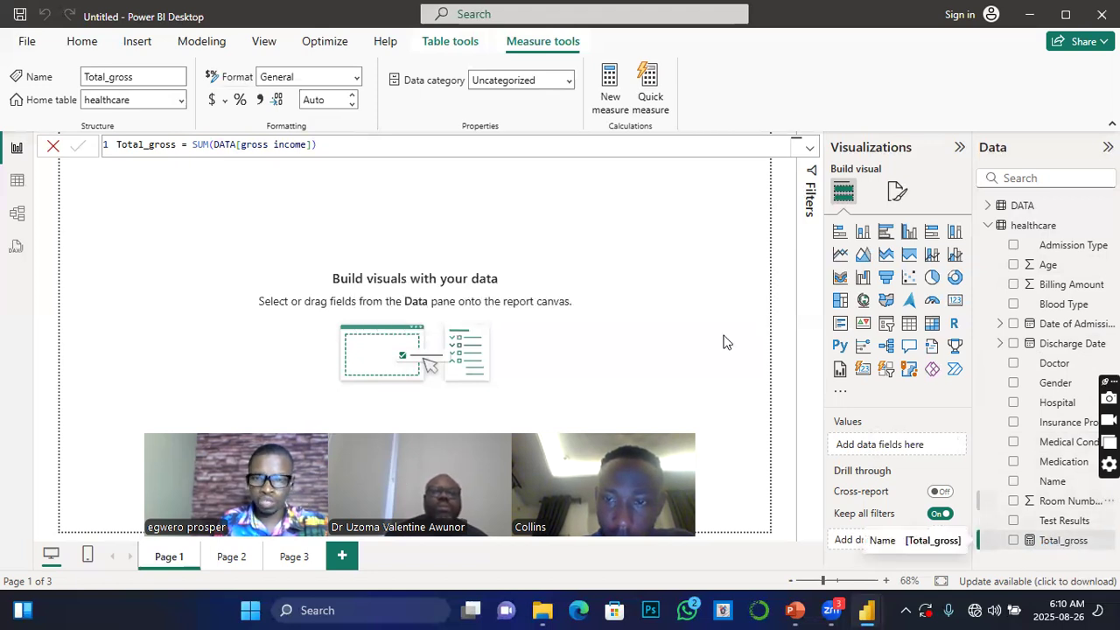
# Add a card visual to Page 1 and populate it with the Total_gross measure.
pyautogui.click(627, 226)
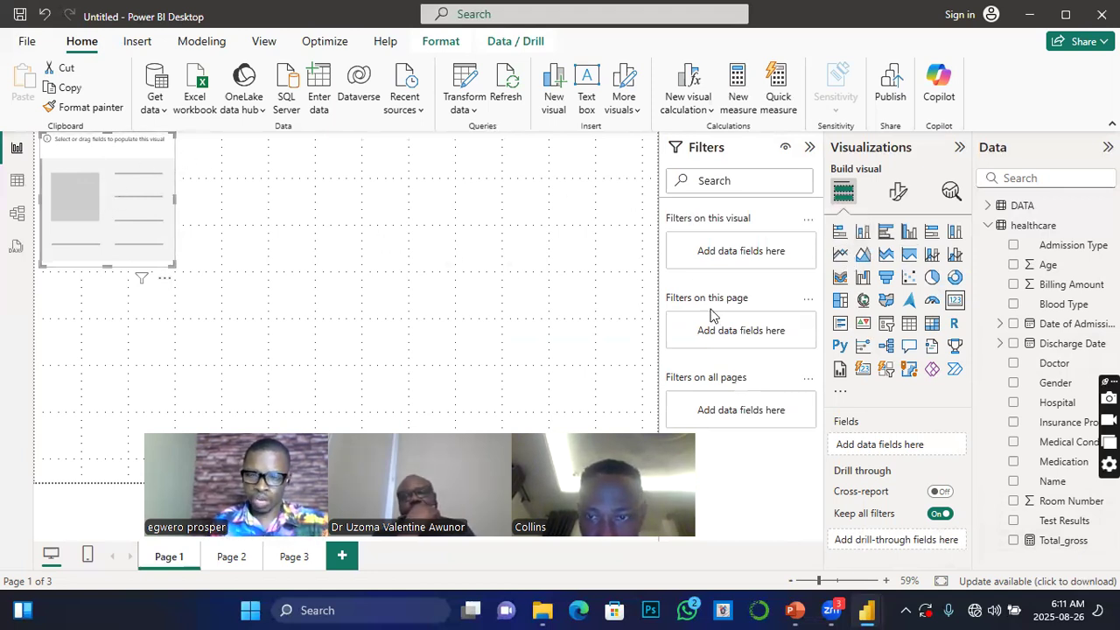
pyautogui.moveTo(1062, 548); pyautogui.dragTo(836, 511)
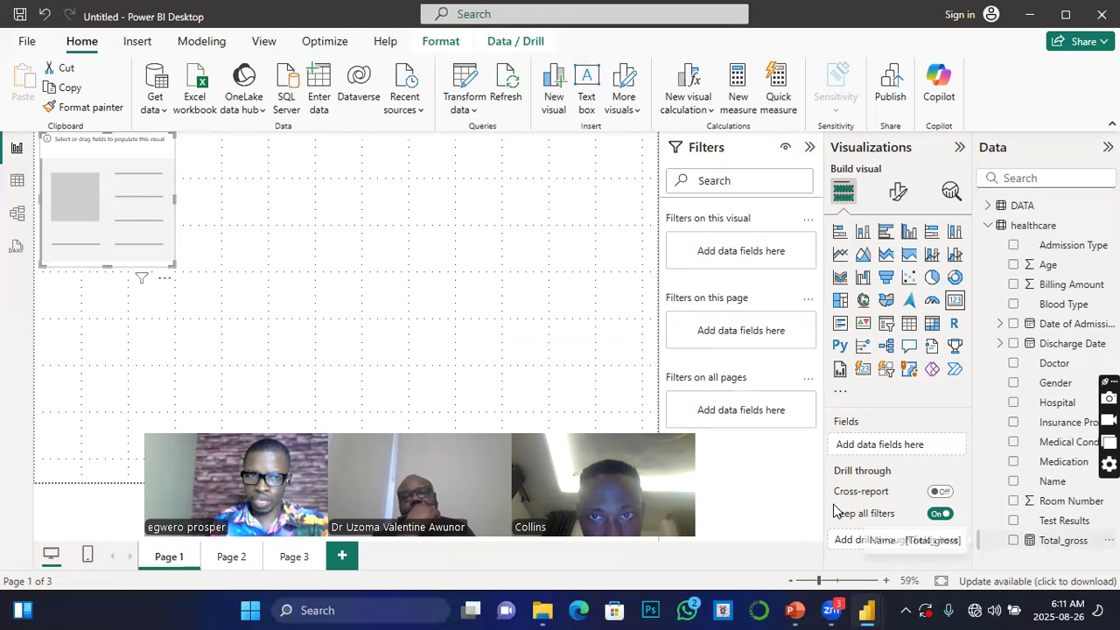
pyautogui.moveTo(1063, 541); pyautogui.dragTo(174, 169)
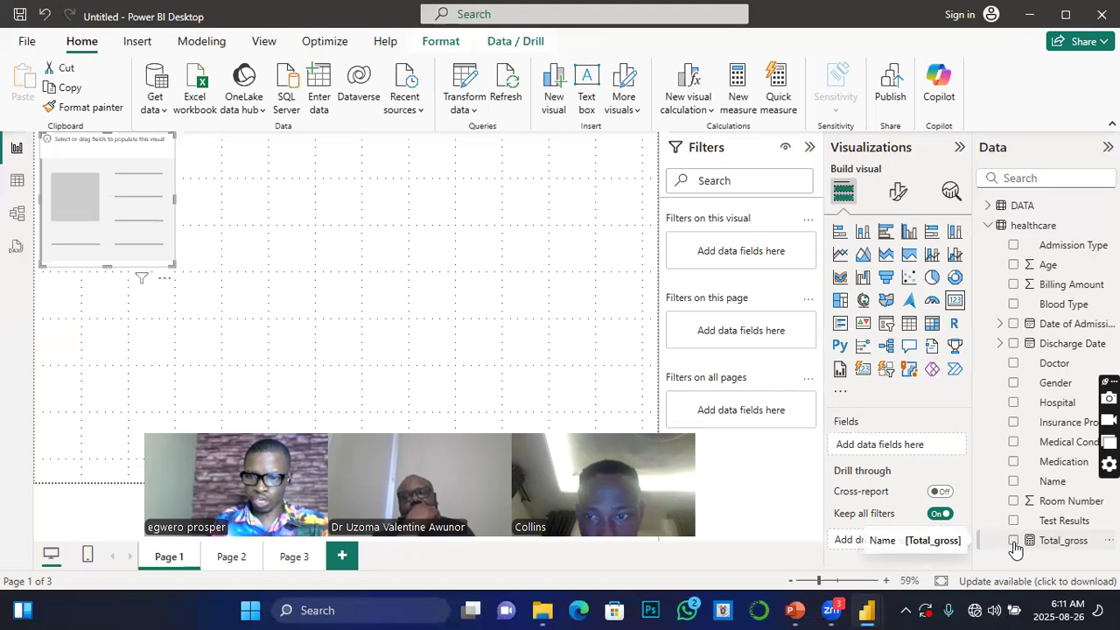
pyautogui.moveTo(1072, 550); pyautogui.dragTo(117, 195)
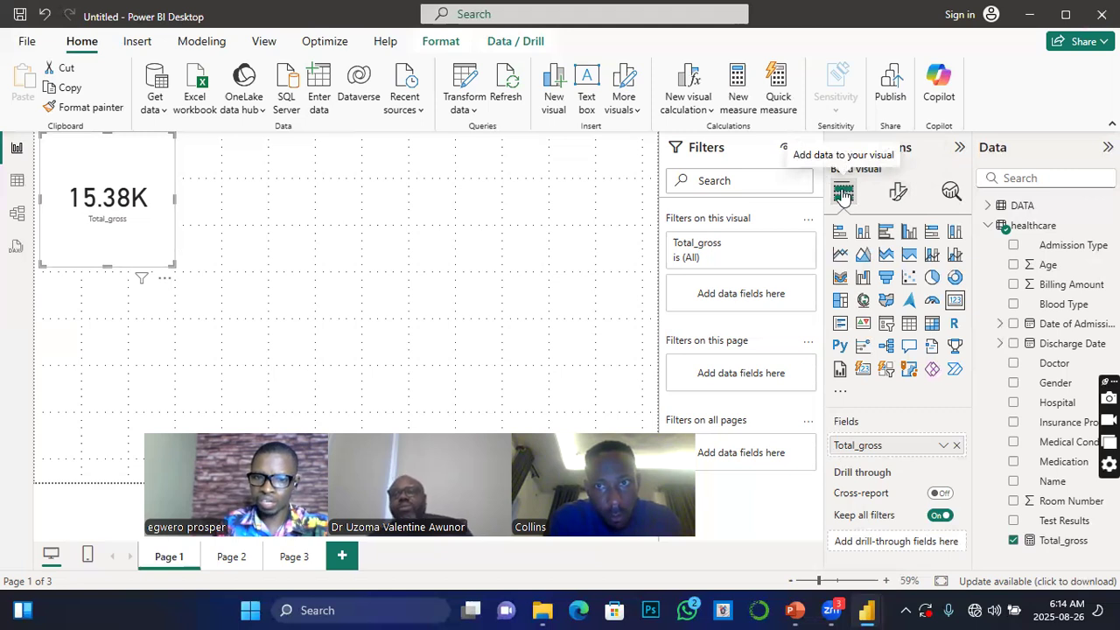
# Examine the Visual and General formatting options available for the Total_gross card.
pyautogui.click(895, 194)
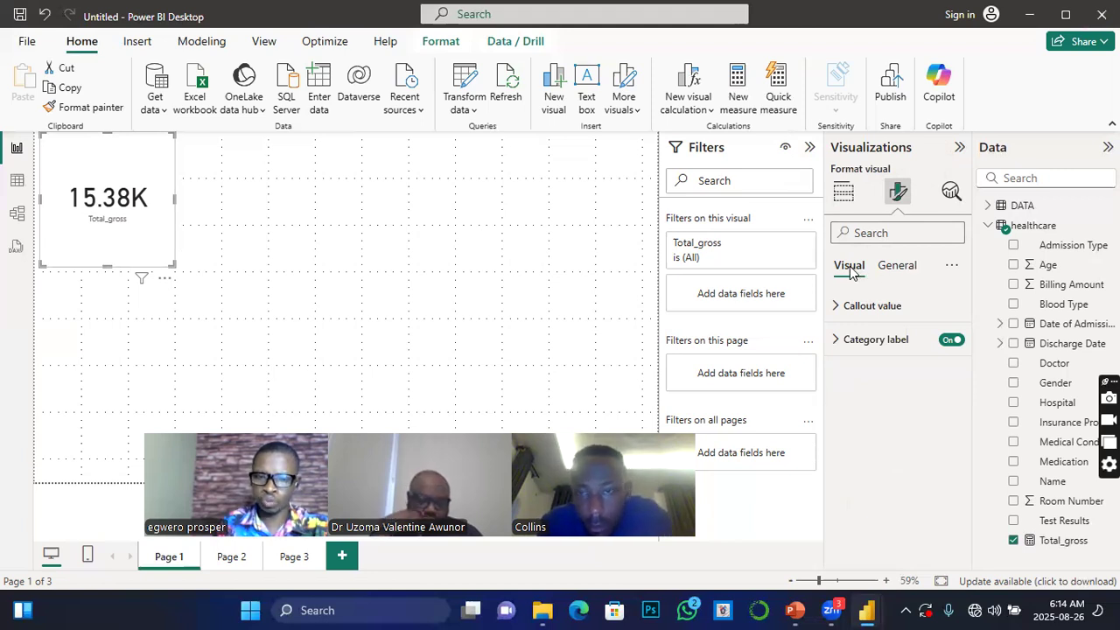
pyautogui.click(894, 267)
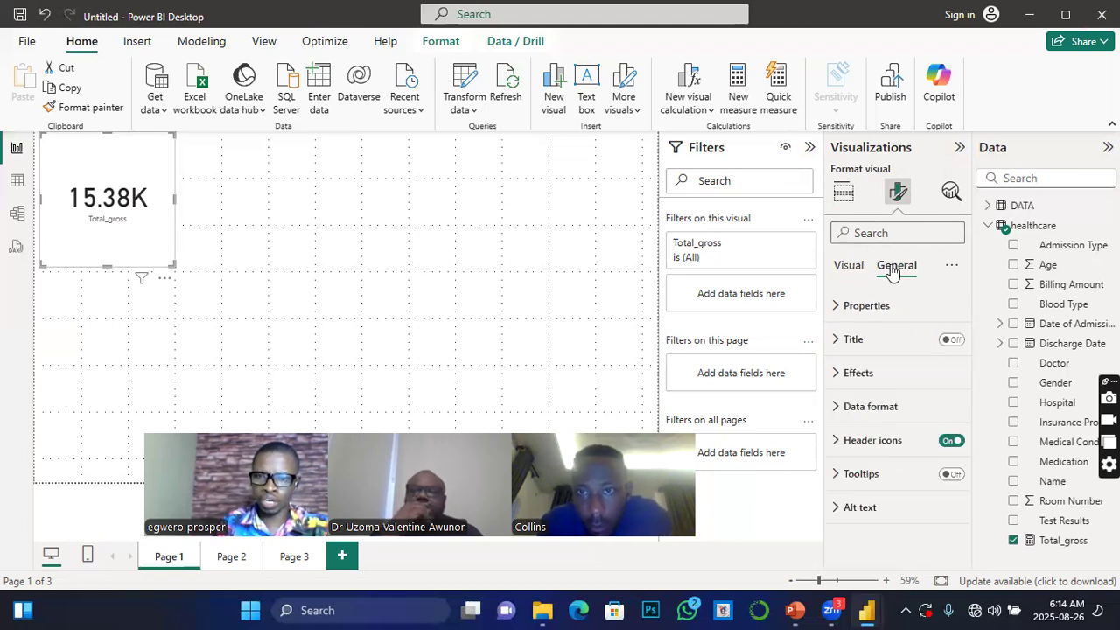
pyautogui.click(848, 266)
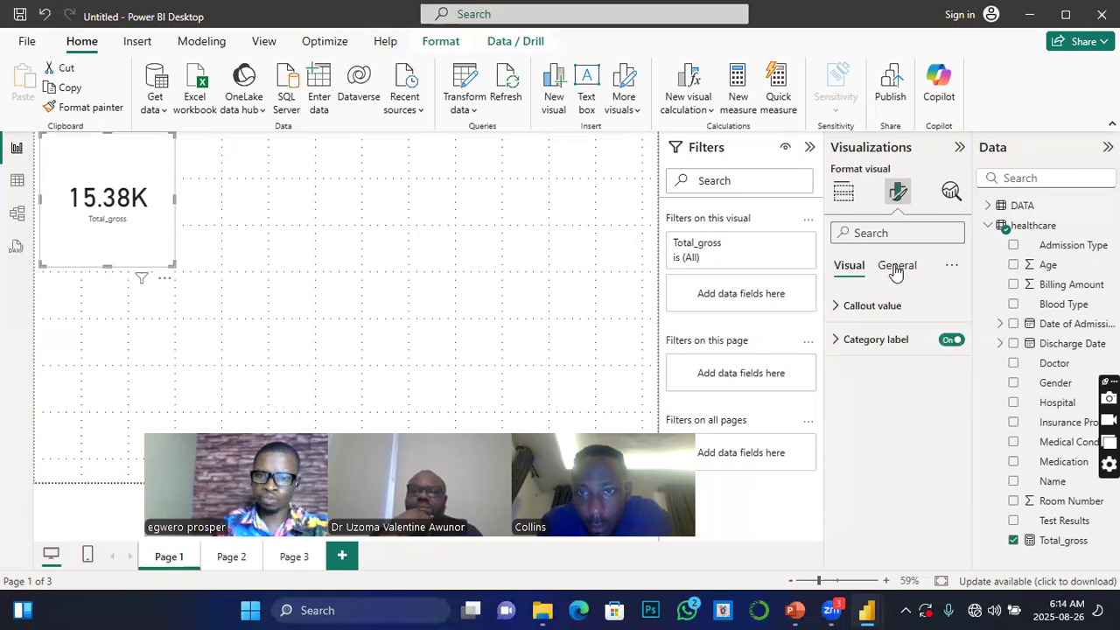
pyautogui.click(895, 267)
pyautogui.click(847, 268)
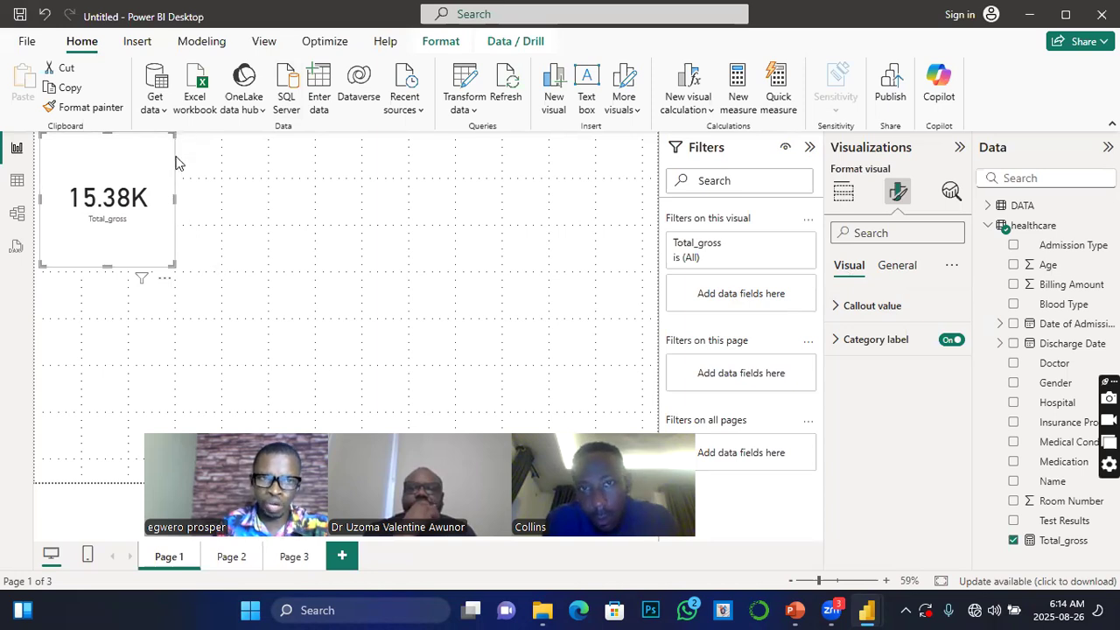
pyautogui.click(897, 266)
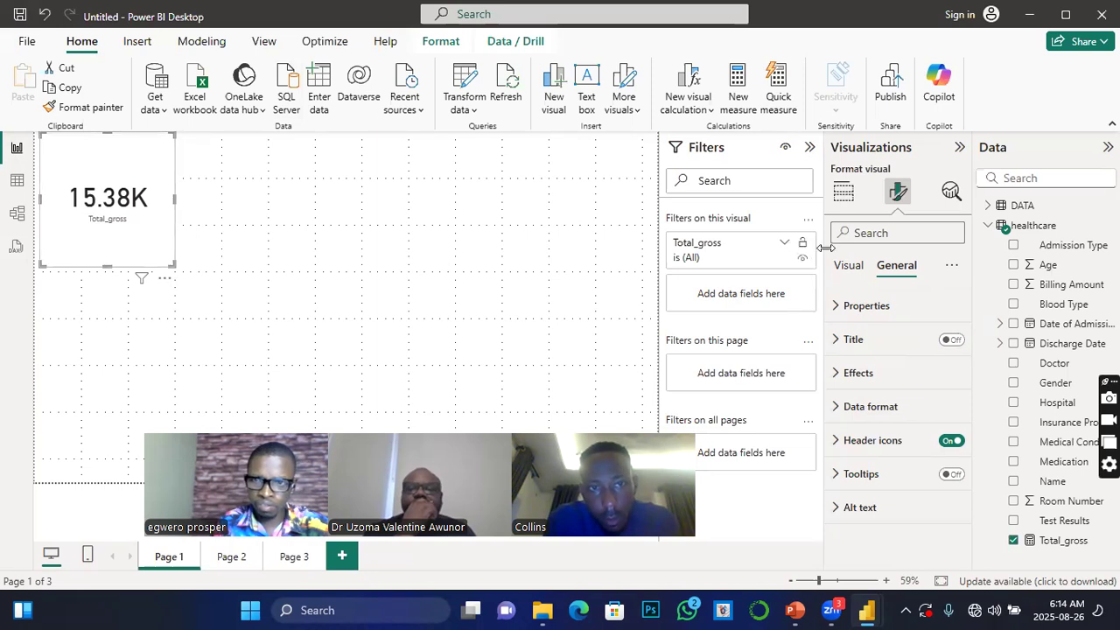
pyautogui.click(847, 265)
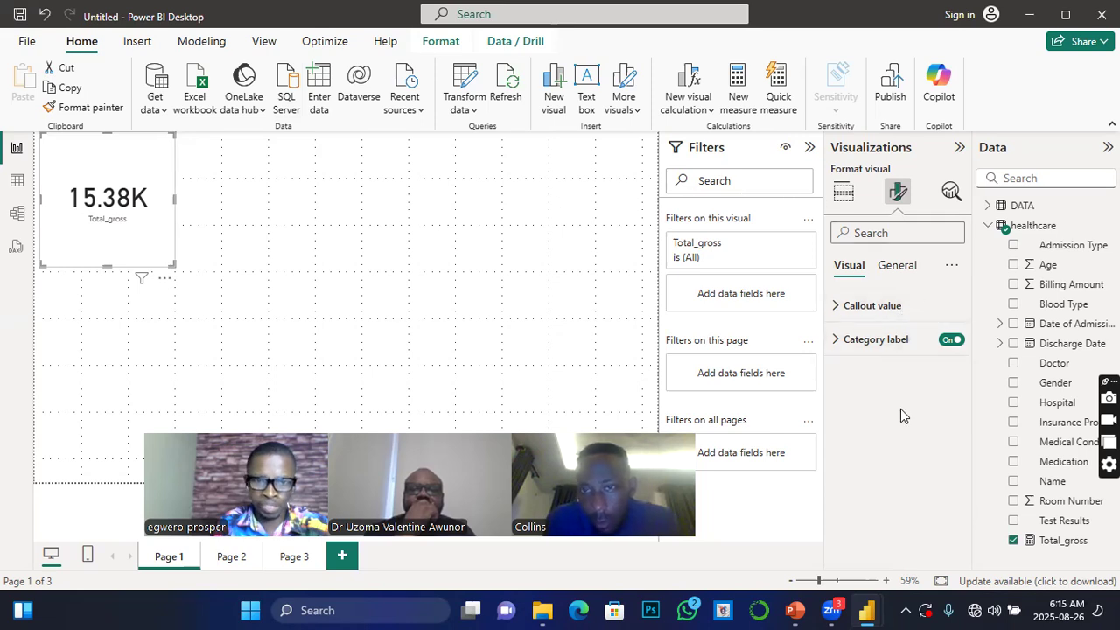
# Make the card's callout value bold and set its font to Arial Black.
pyautogui.click(837, 308)
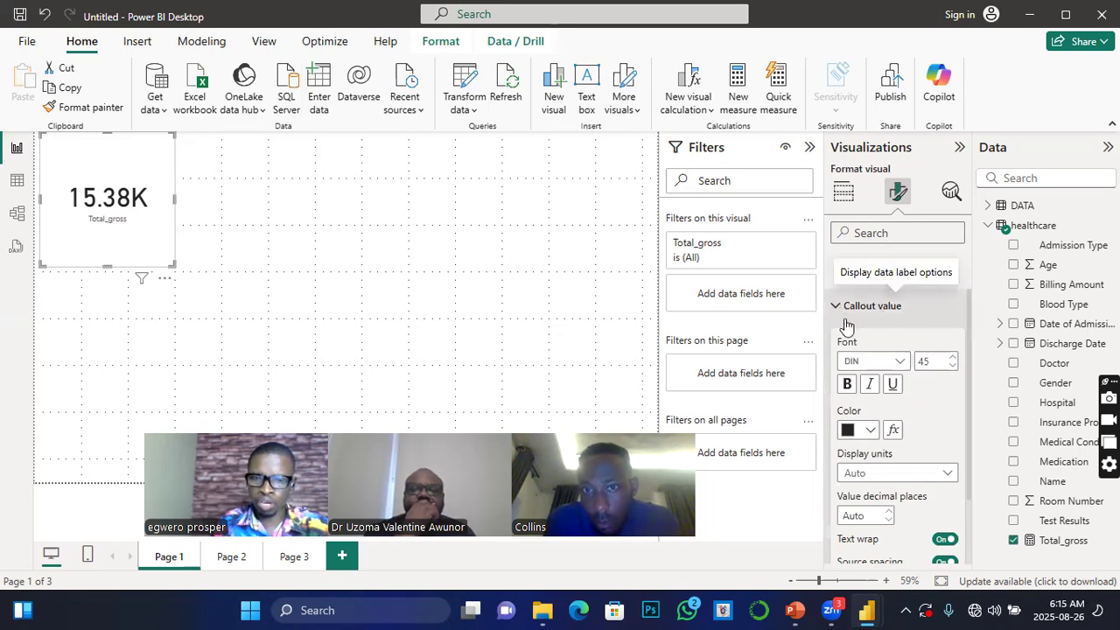
pyautogui.click(847, 385)
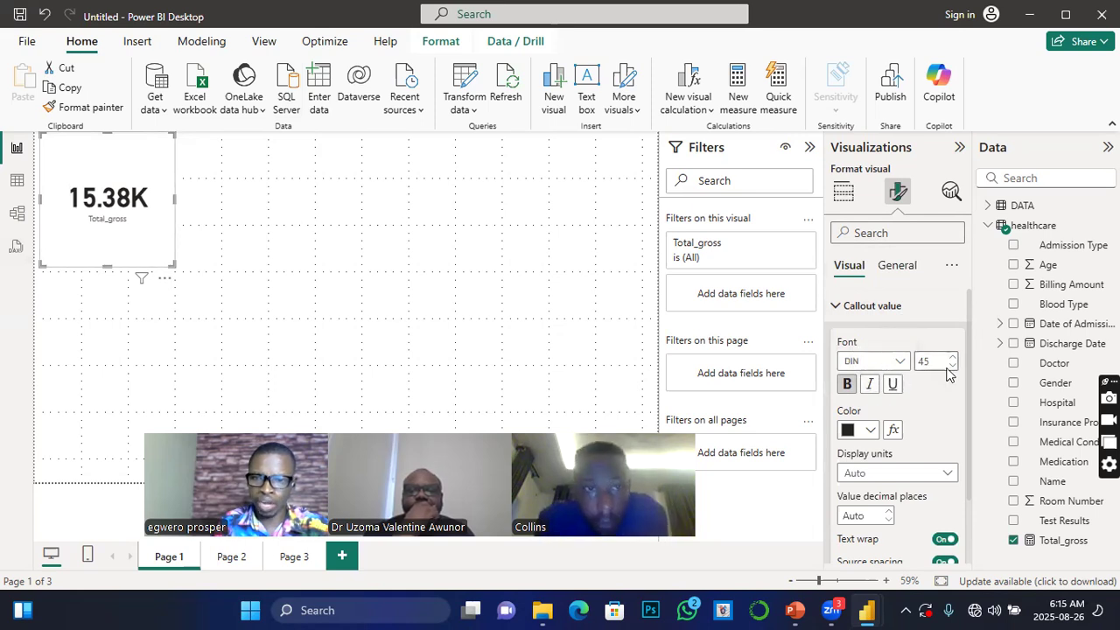
pyautogui.click(900, 363)
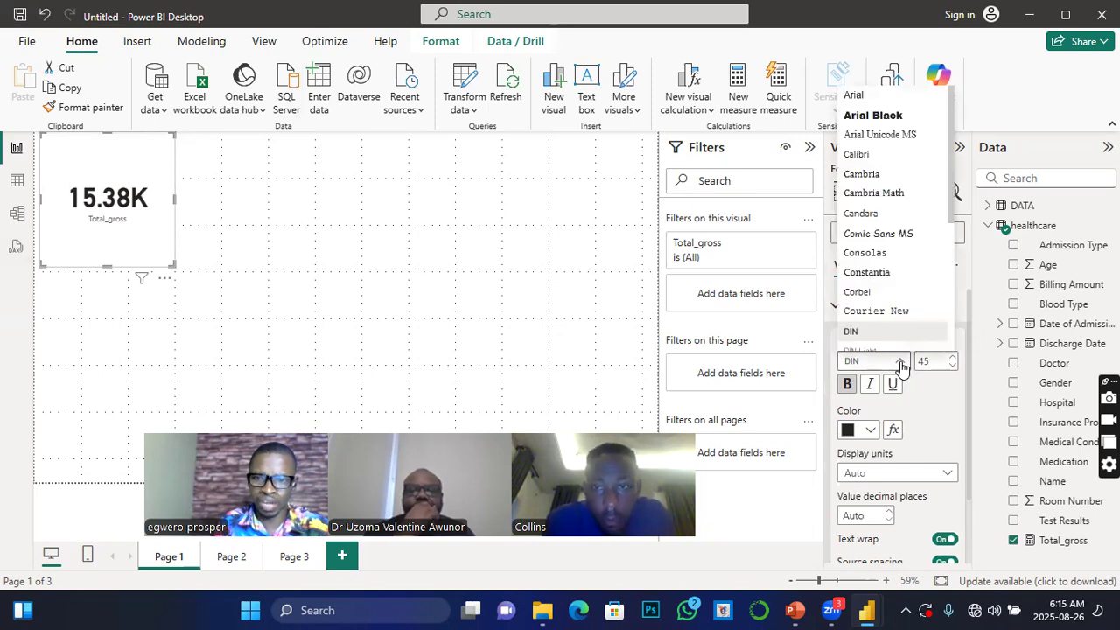
pyautogui.click(866, 115)
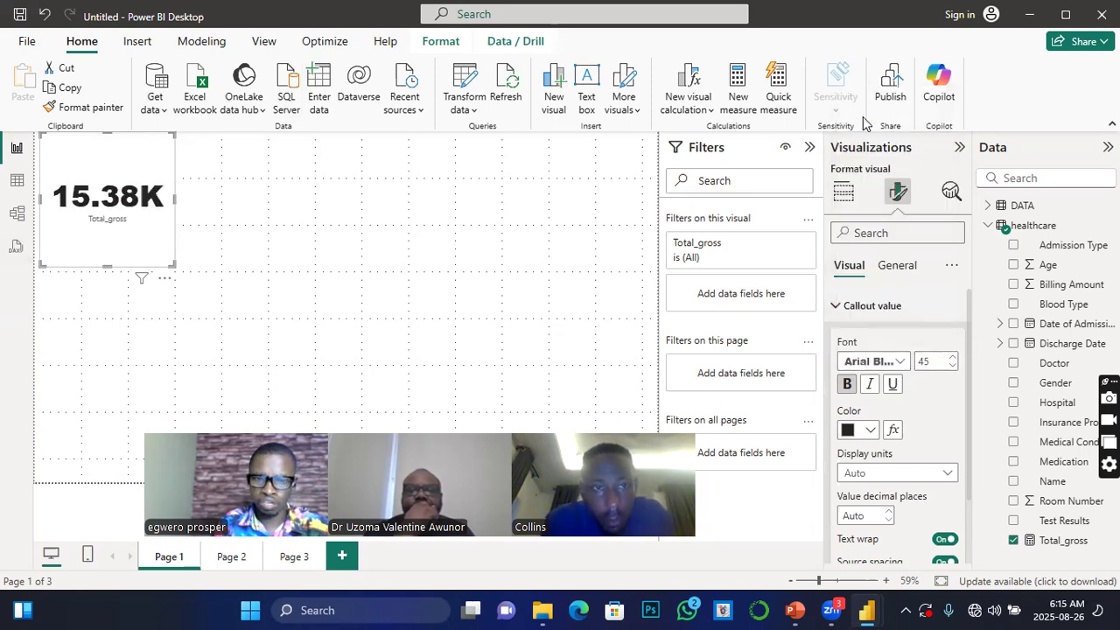
# Set the card's callout value font to Calibri, size 44, and color it dark purple.
pyautogui.click(901, 363)
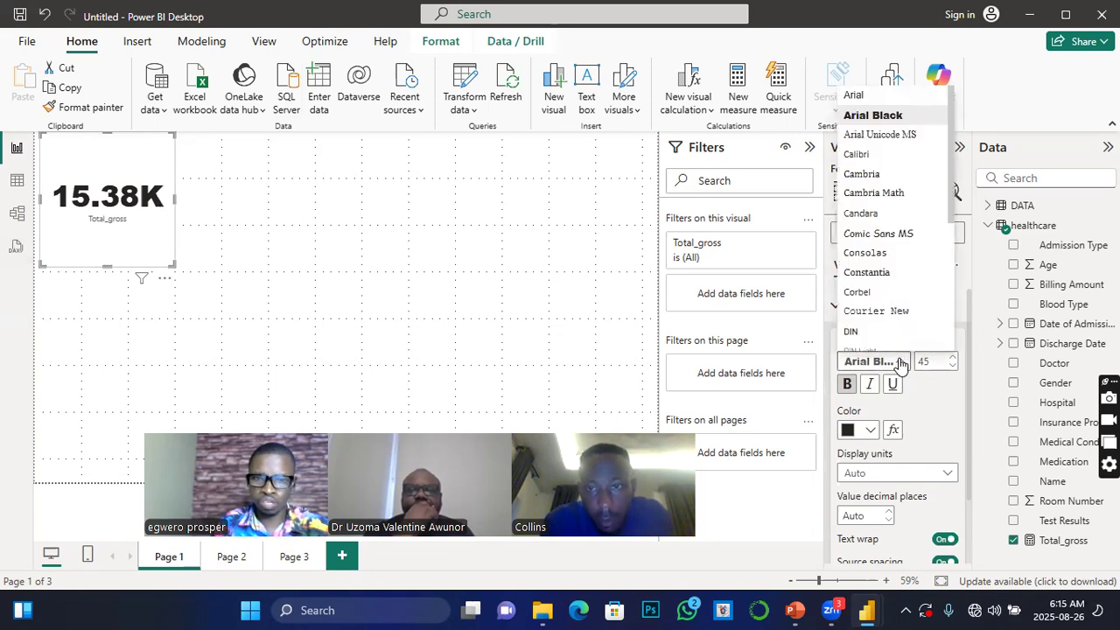
pyautogui.click(857, 155)
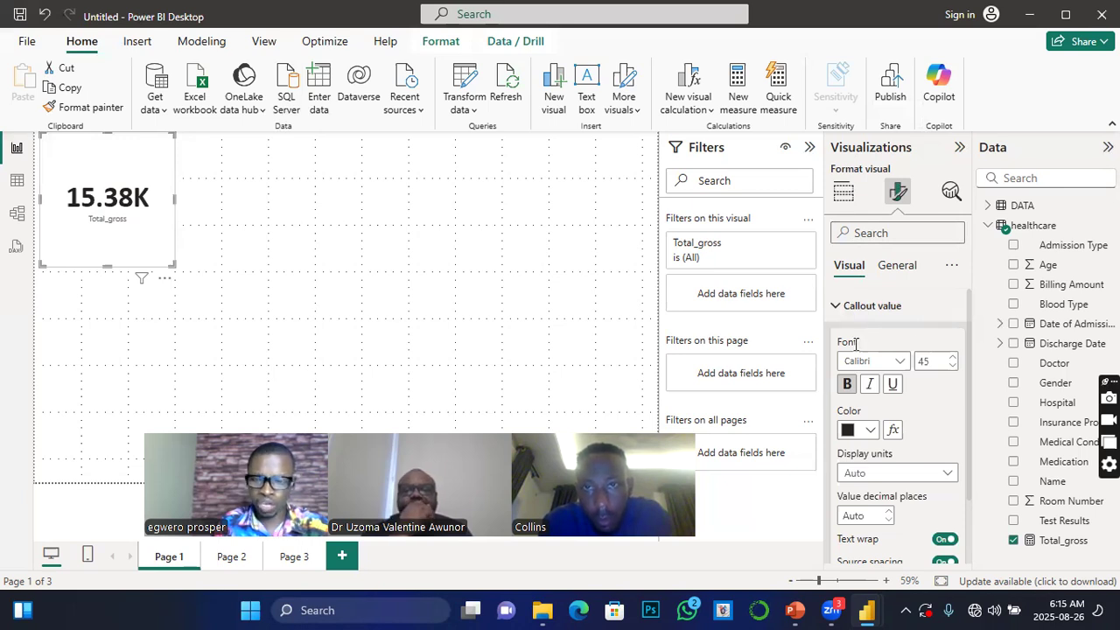
pyautogui.click(952, 359)
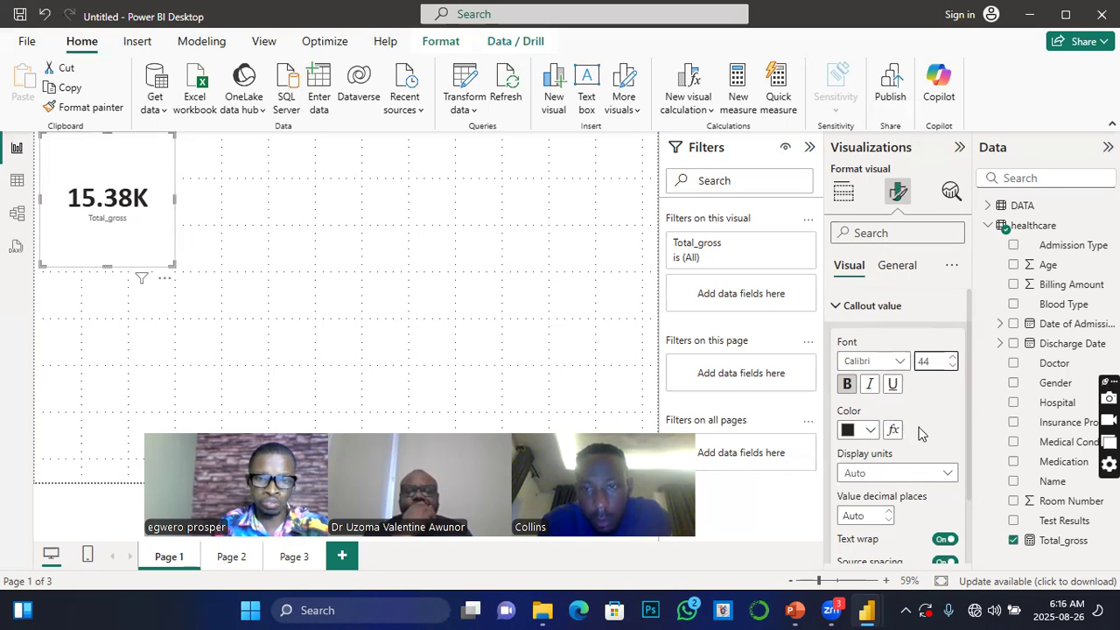
pyautogui.scroll(-2, 919, 426)
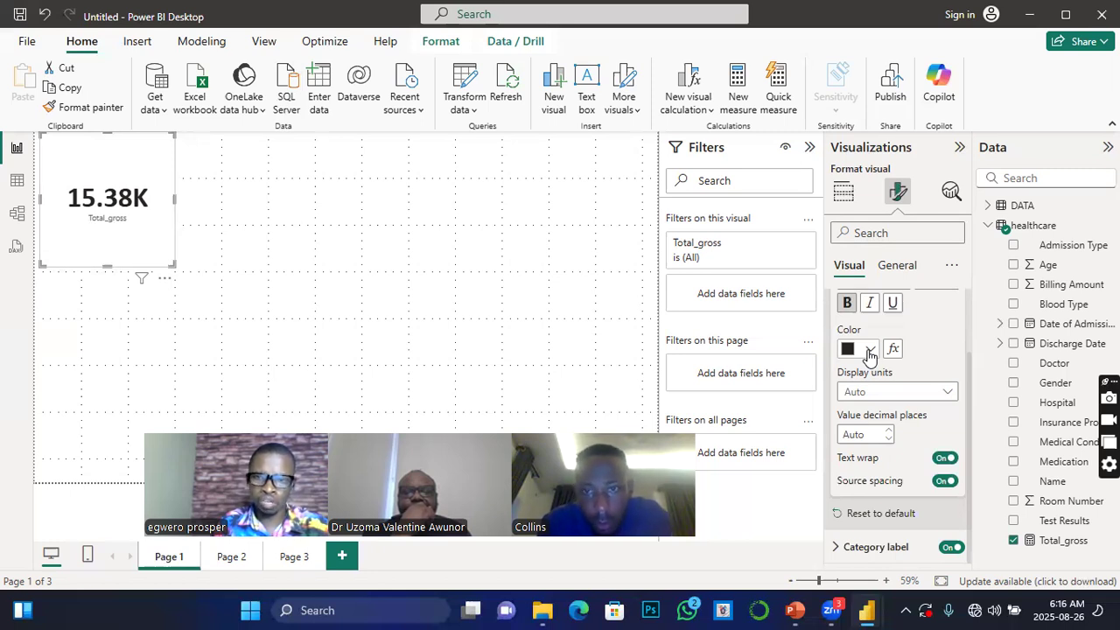
pyautogui.click(869, 352)
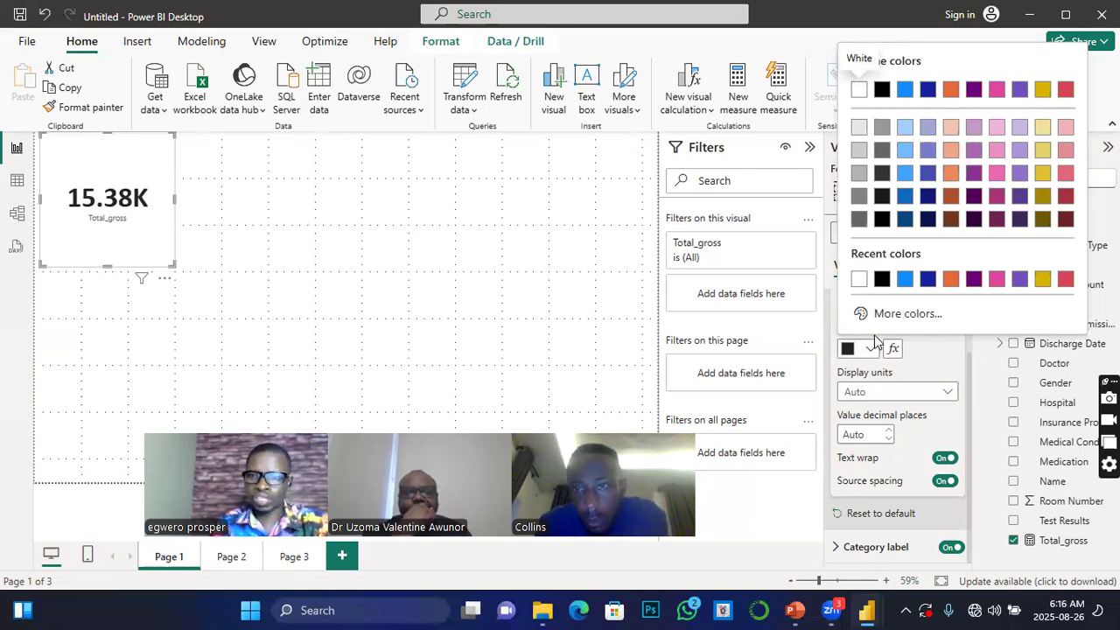
pyautogui.click(974, 279)
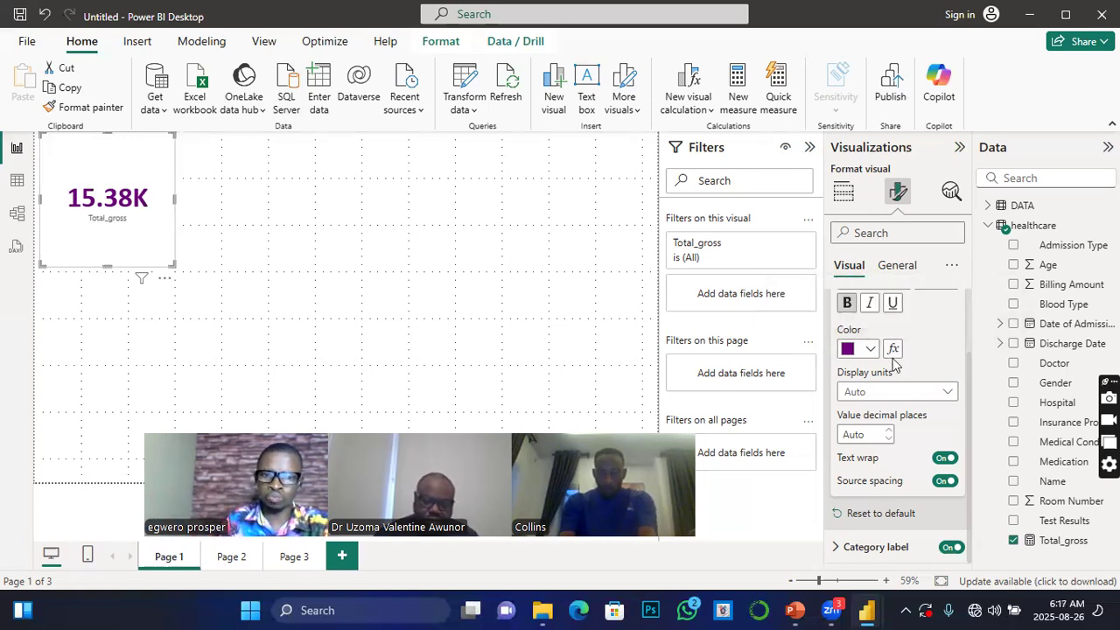
# Start a gradient color rule for the callout value based on Total_gross, with a minimum of 12.38 in black.
pyautogui.click(892, 350)
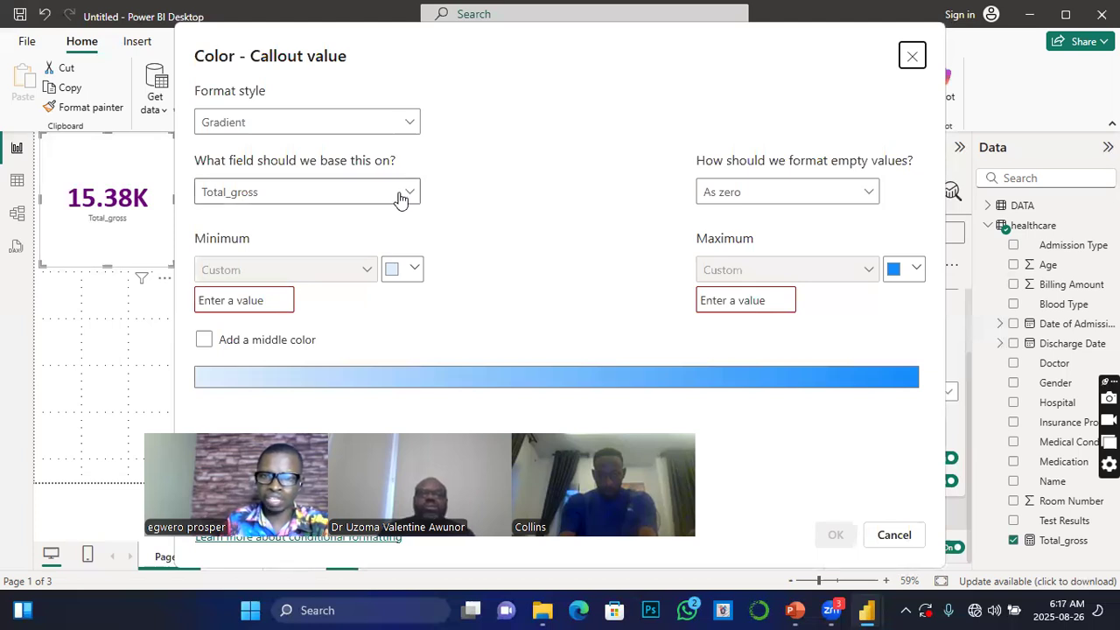
pyautogui.click(412, 276)
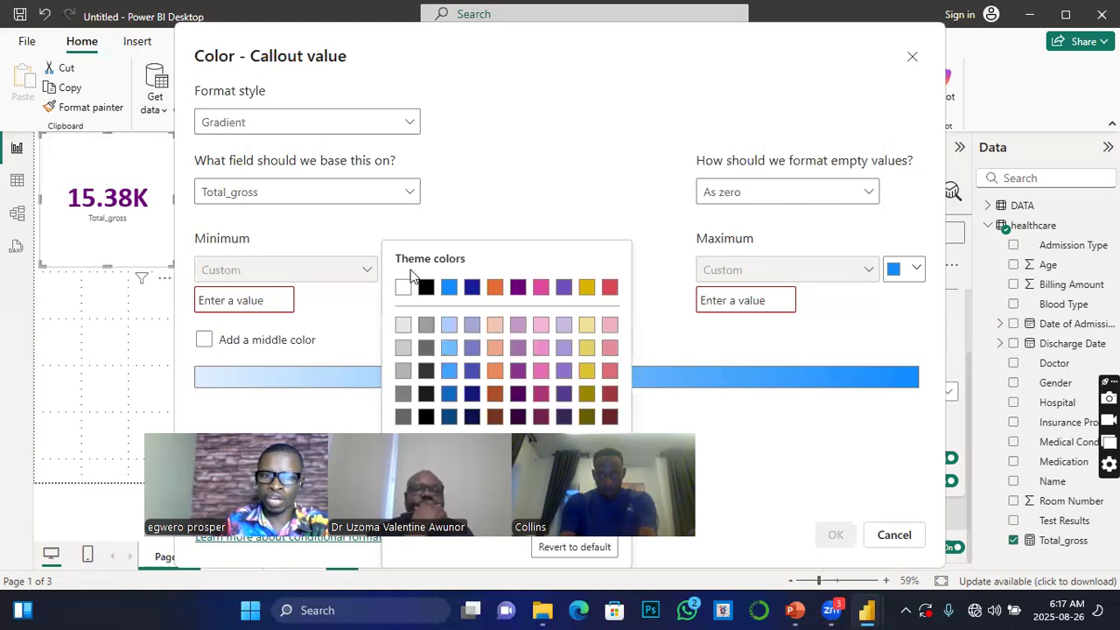
pyautogui.click(367, 274)
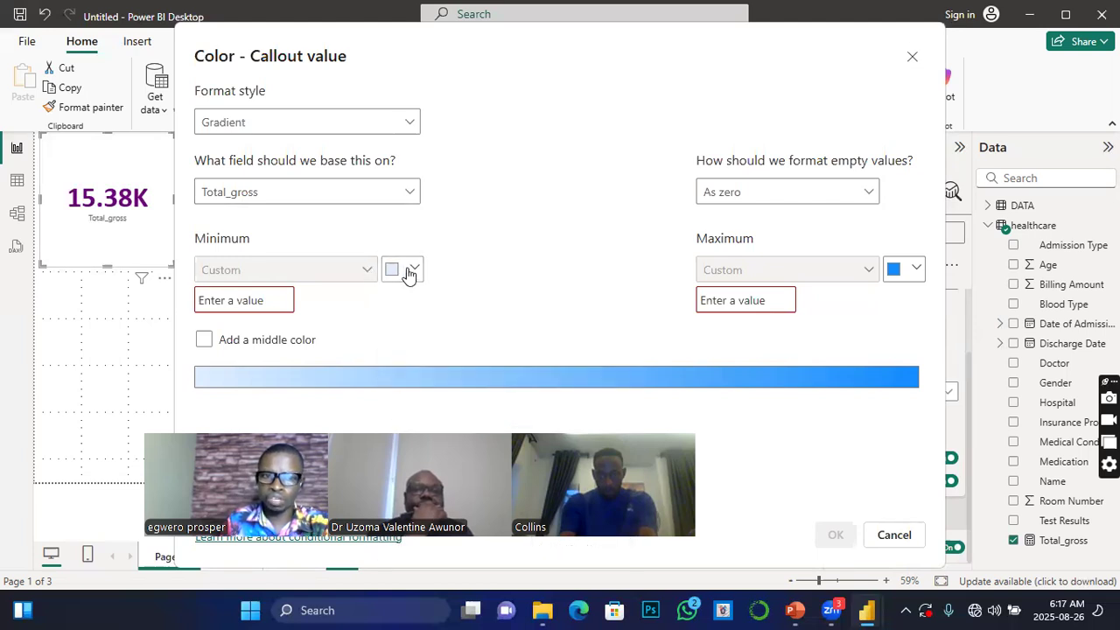
pyautogui.click(245, 298)
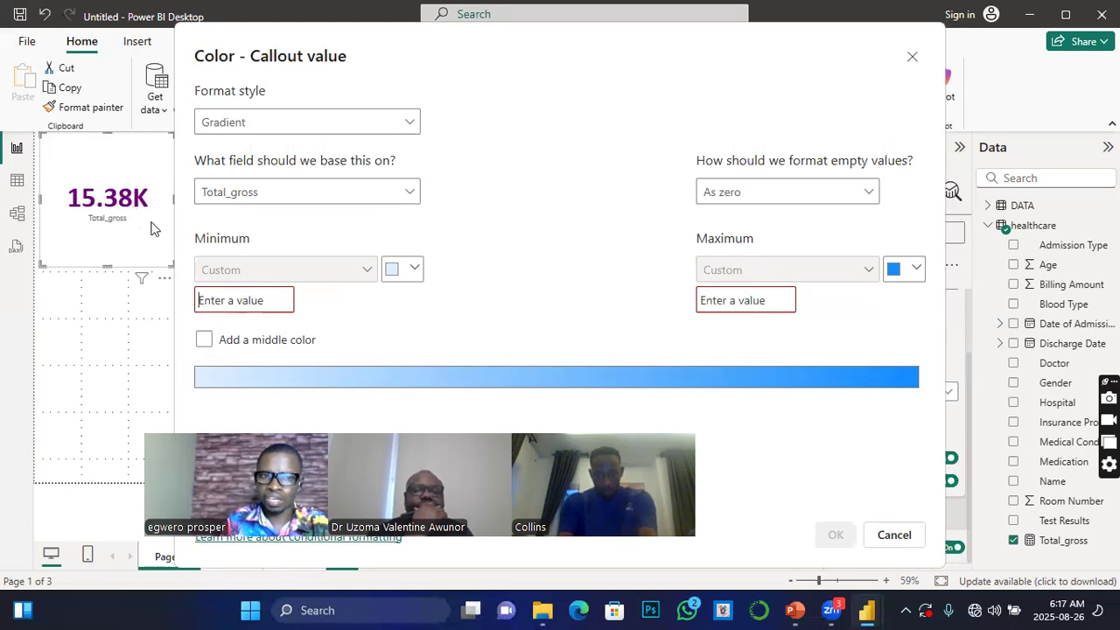
pyautogui.click(198, 299)
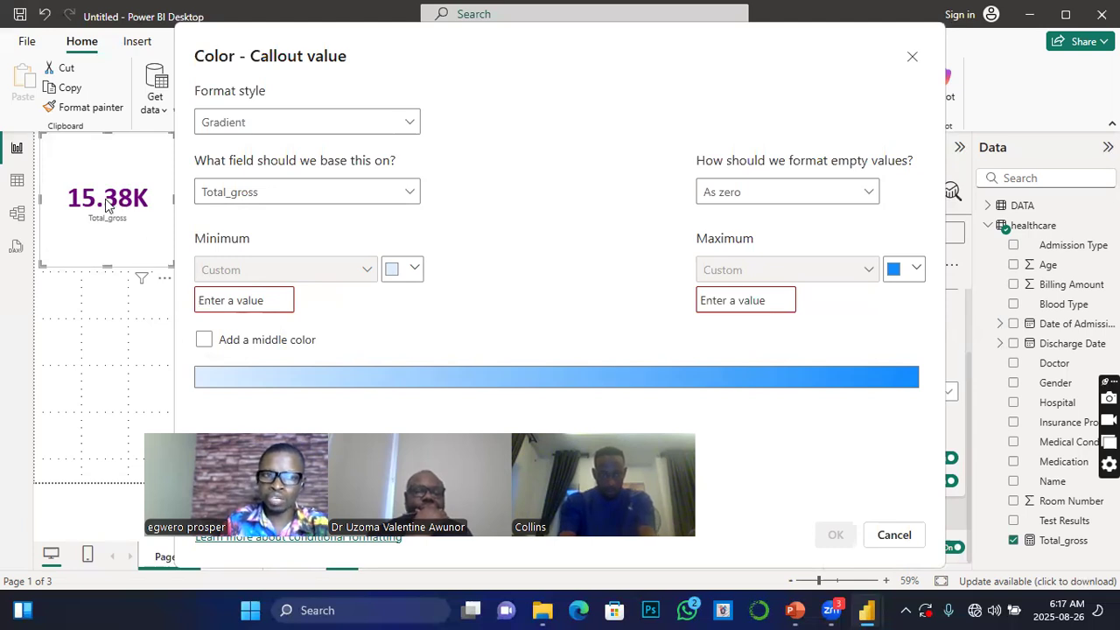
pyautogui.write('12.38')
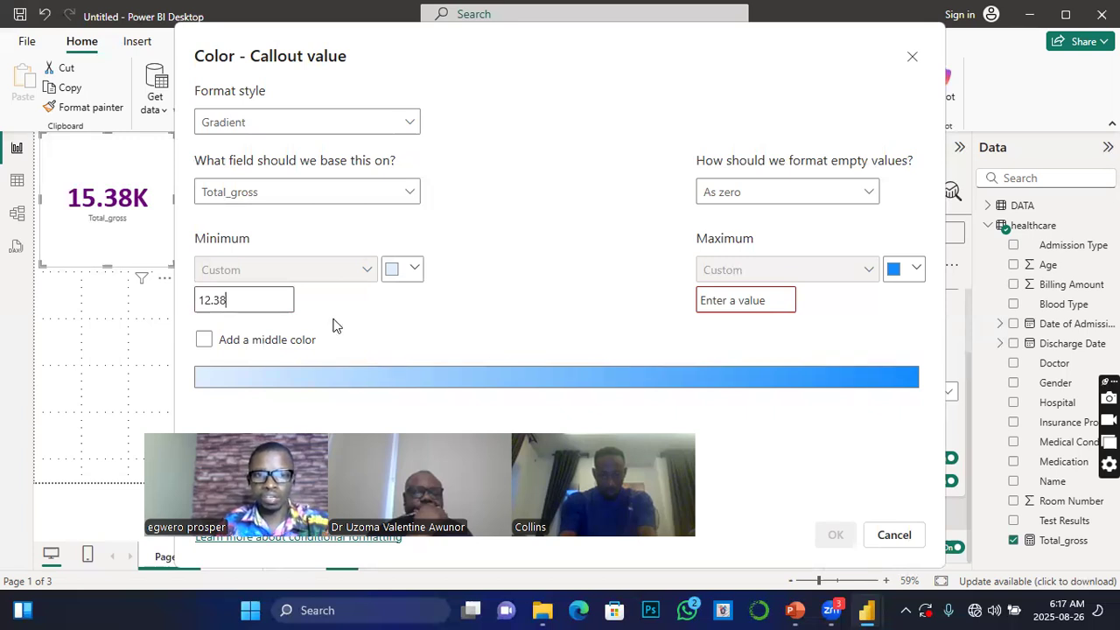
pyautogui.click(415, 267)
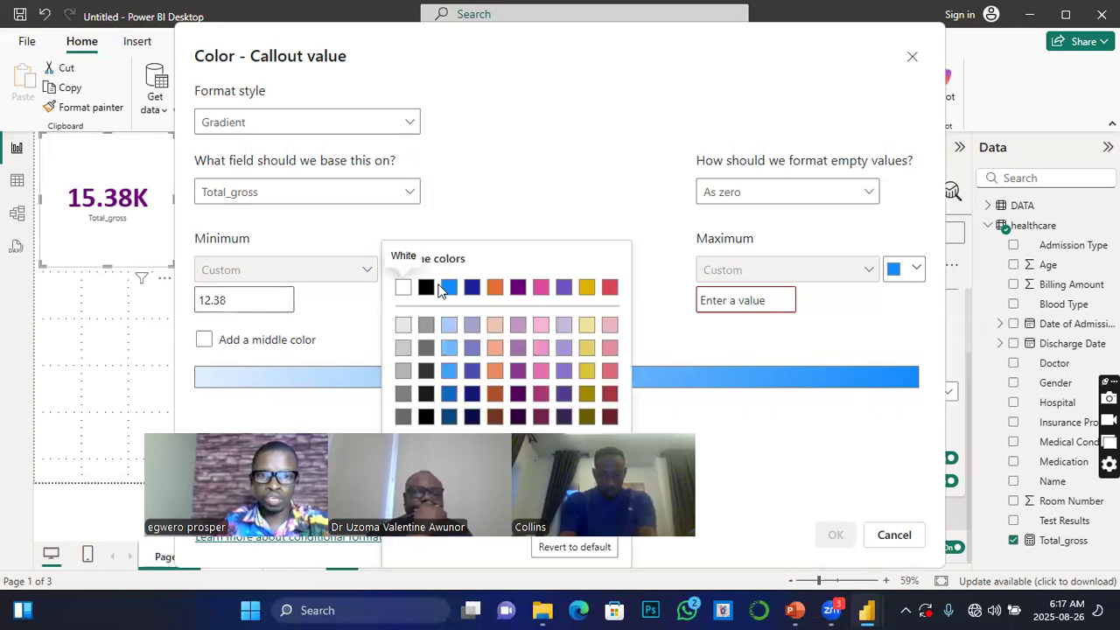
pyautogui.click(426, 289)
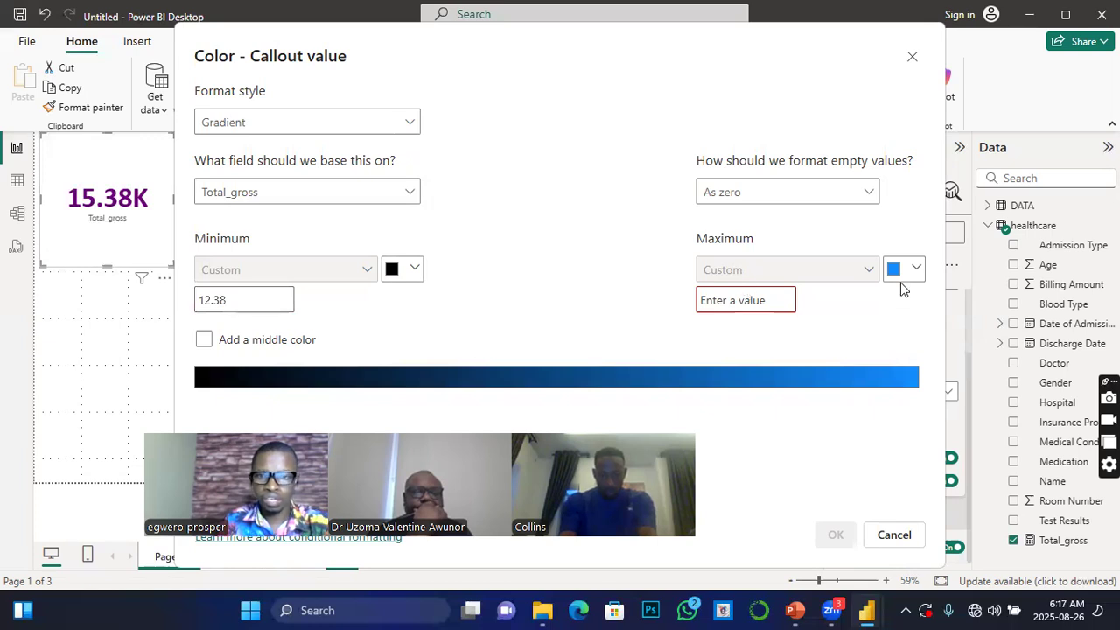
# Complete the gradient rule with a maximum of 20.38 in purple and dark blue as the minimum color, and apply it.
pyautogui.click(762, 300)
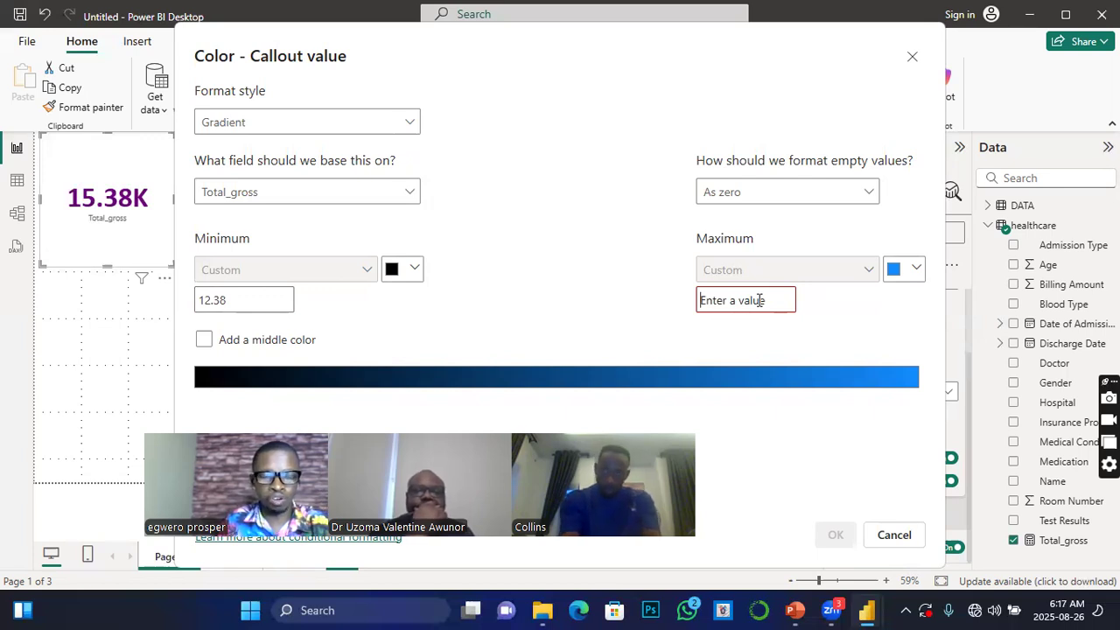
pyautogui.write('20.38')
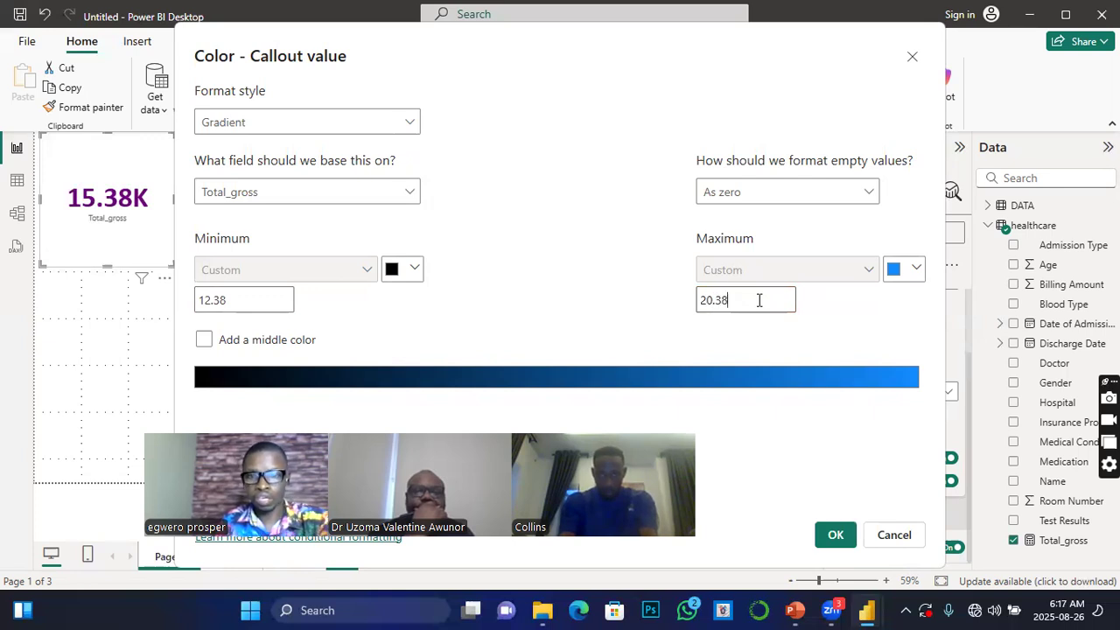
pyautogui.click(915, 268)
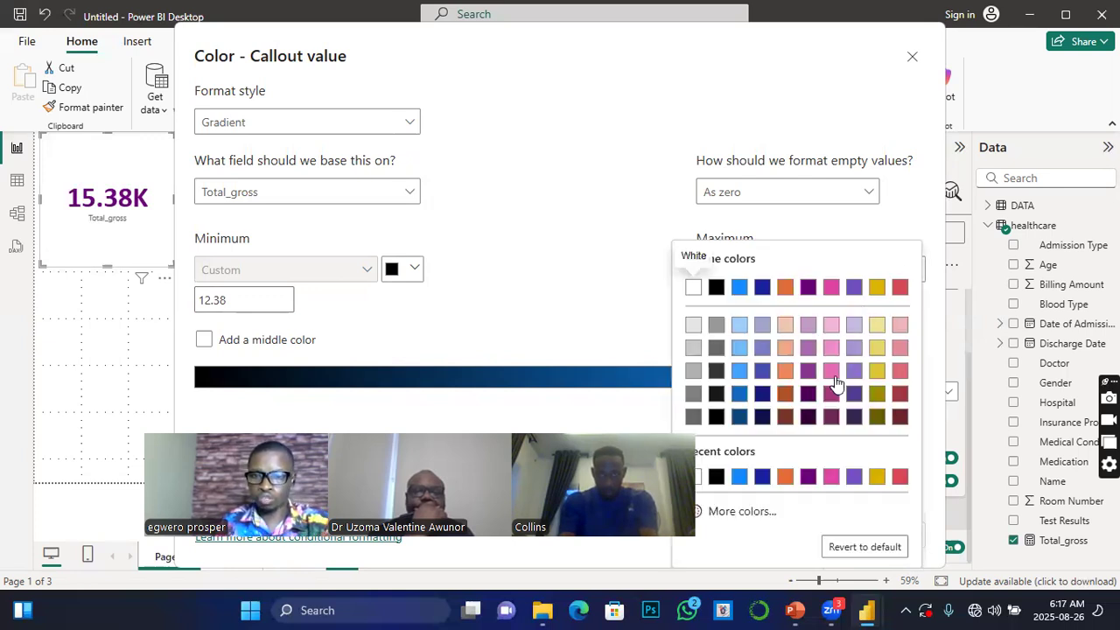
pyautogui.click(808, 475)
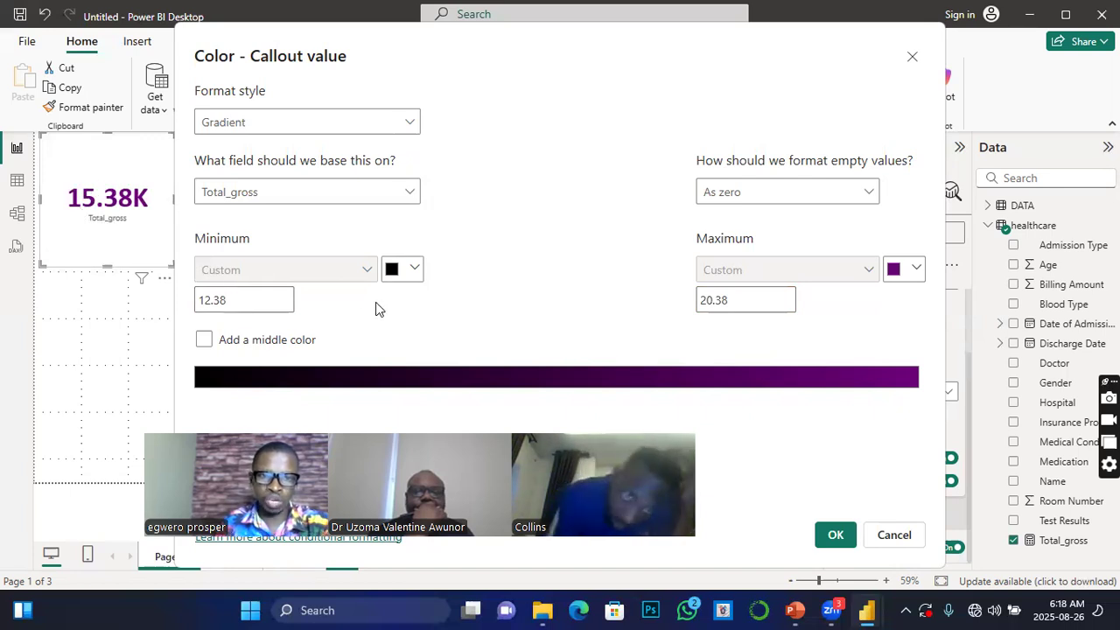
pyautogui.click(415, 271)
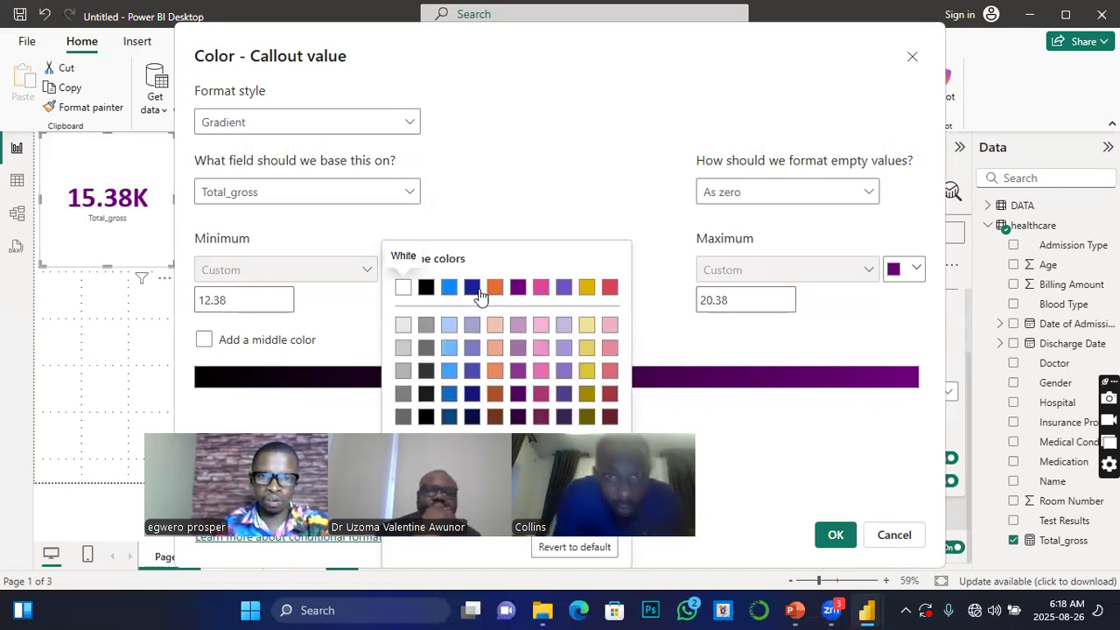
pyautogui.click(471, 288)
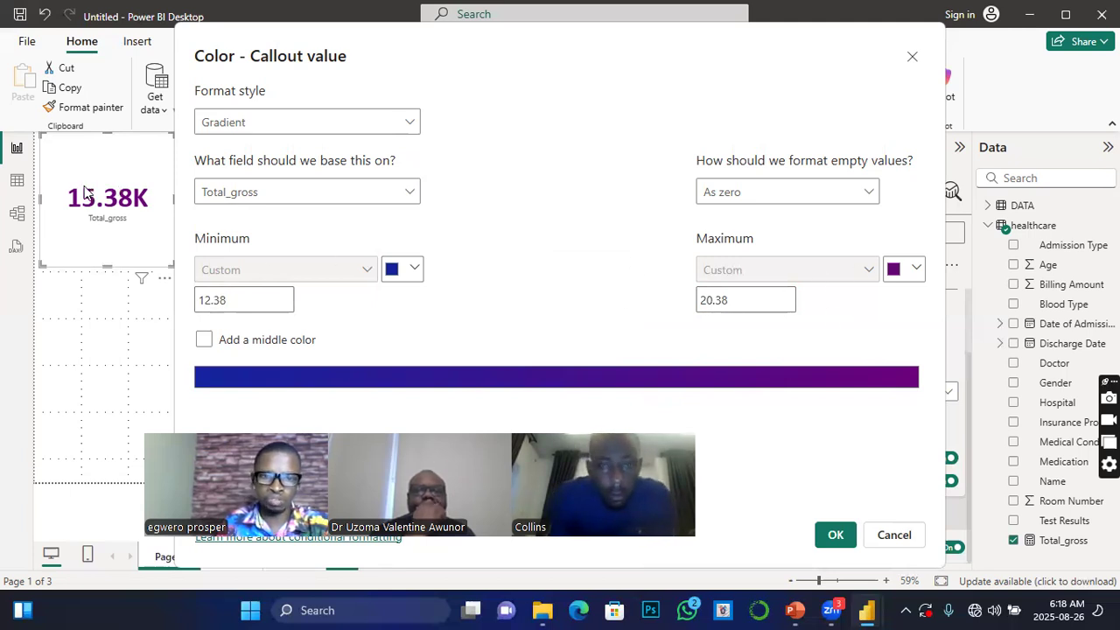
pyautogui.press('Return')
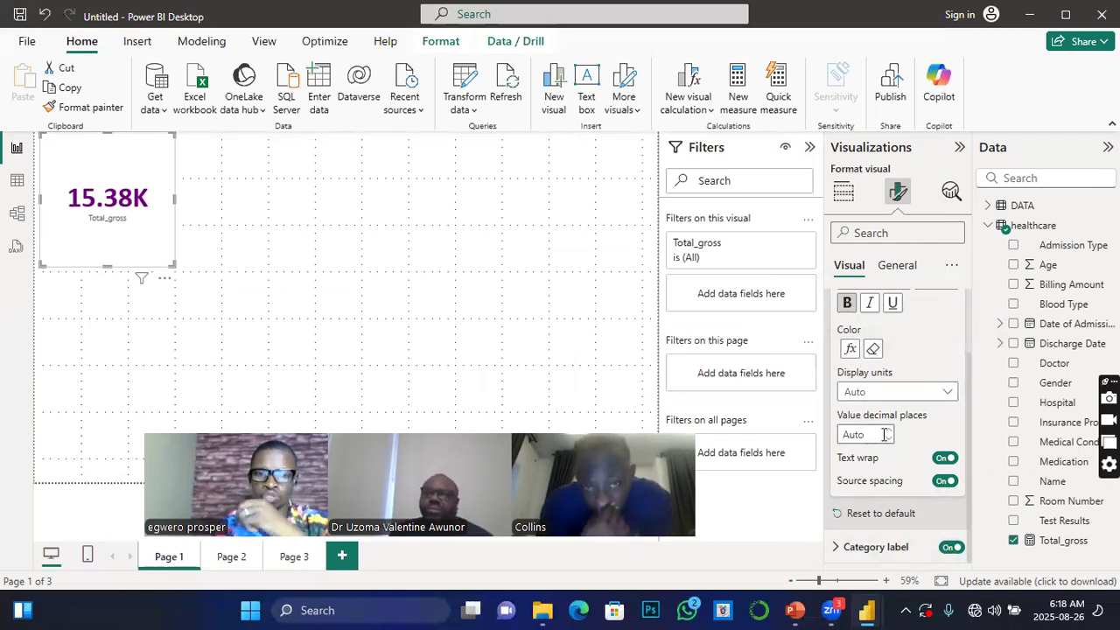
# Try Millions as the callout value's display units and settle on Thousands.
pyautogui.click(945, 399)
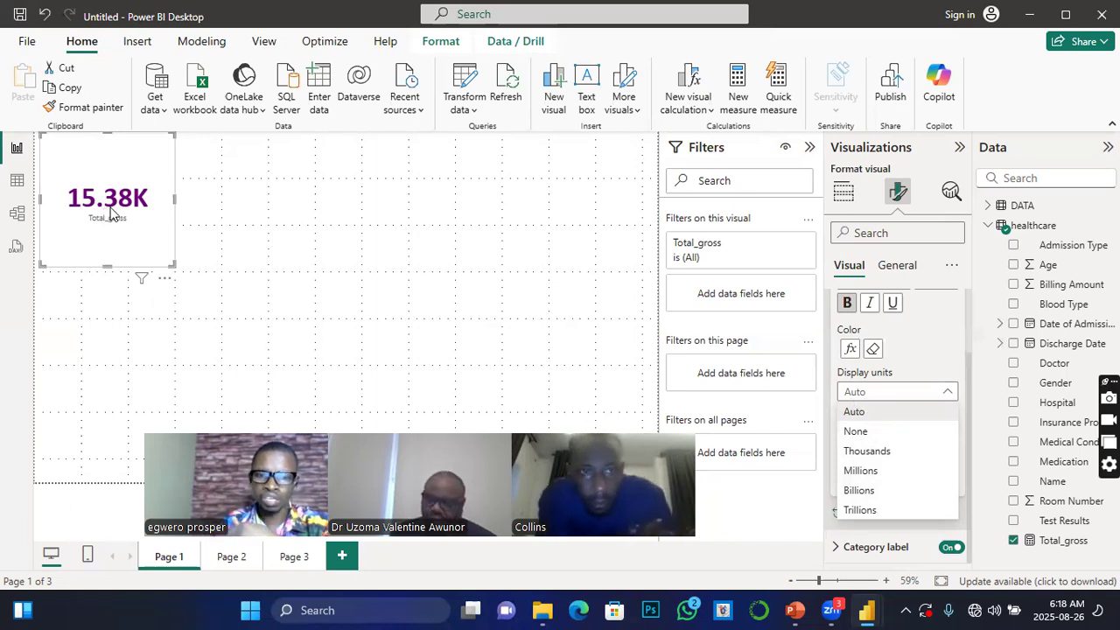
pyautogui.click(869, 450)
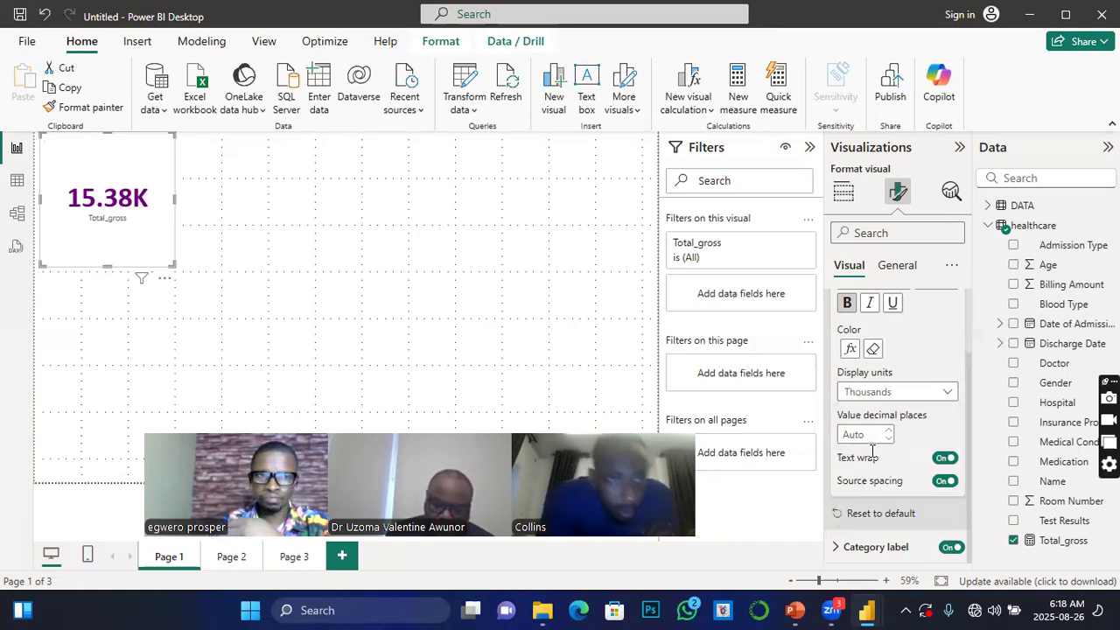
pyautogui.click(948, 394)
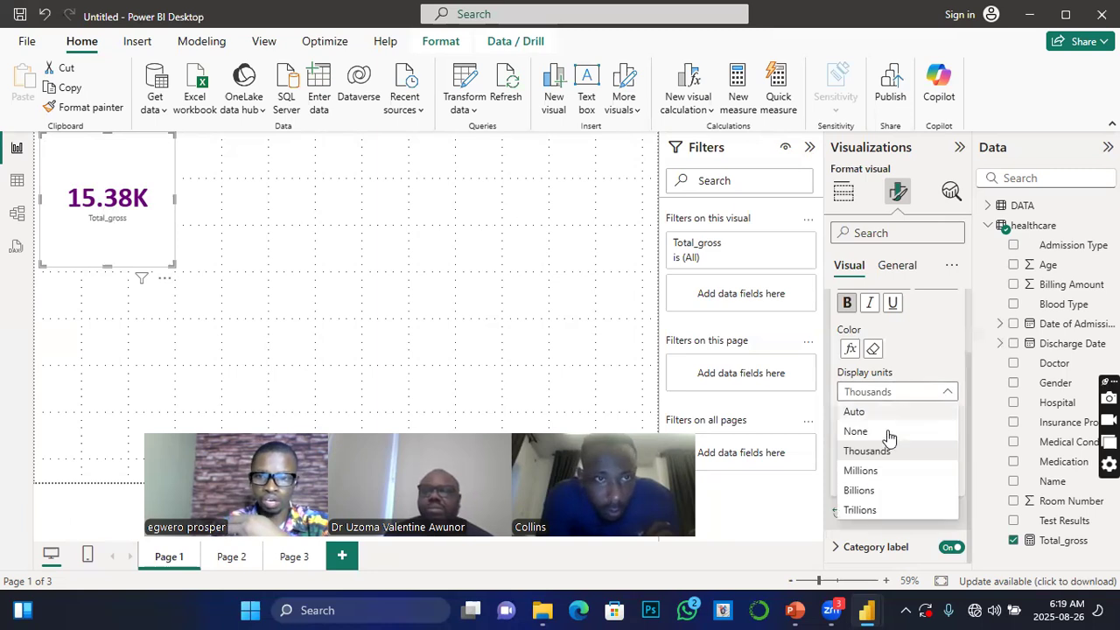
pyautogui.click(861, 473)
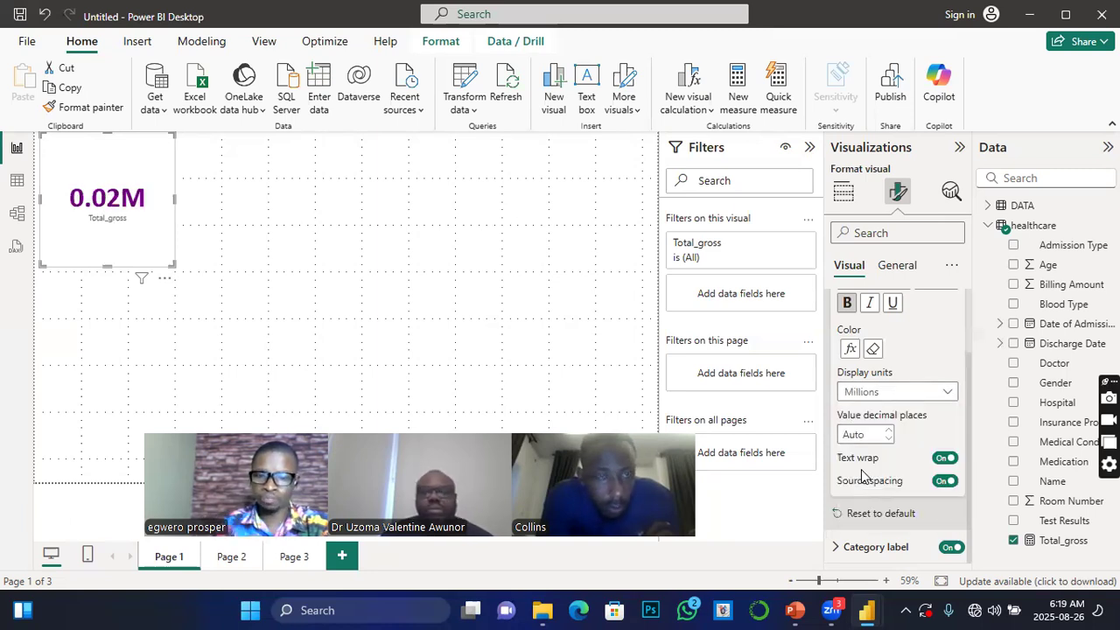
pyautogui.click(940, 396)
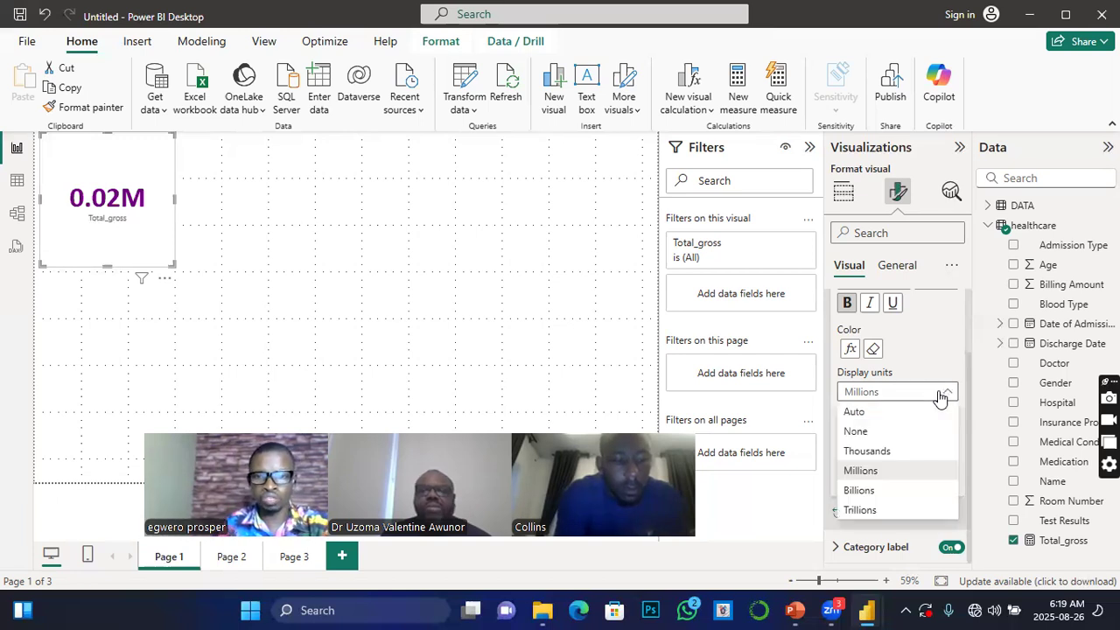
pyautogui.click(869, 451)
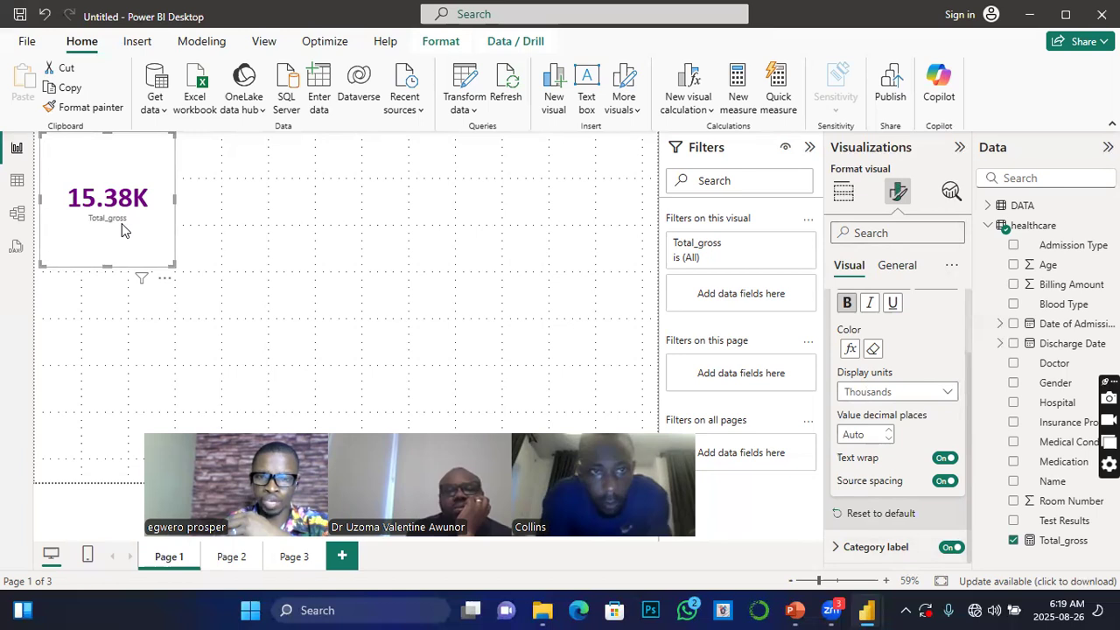
# Format the card's category label as bold, dark purple text with font size 21, after trying black.
pyautogui.click(928, 546)
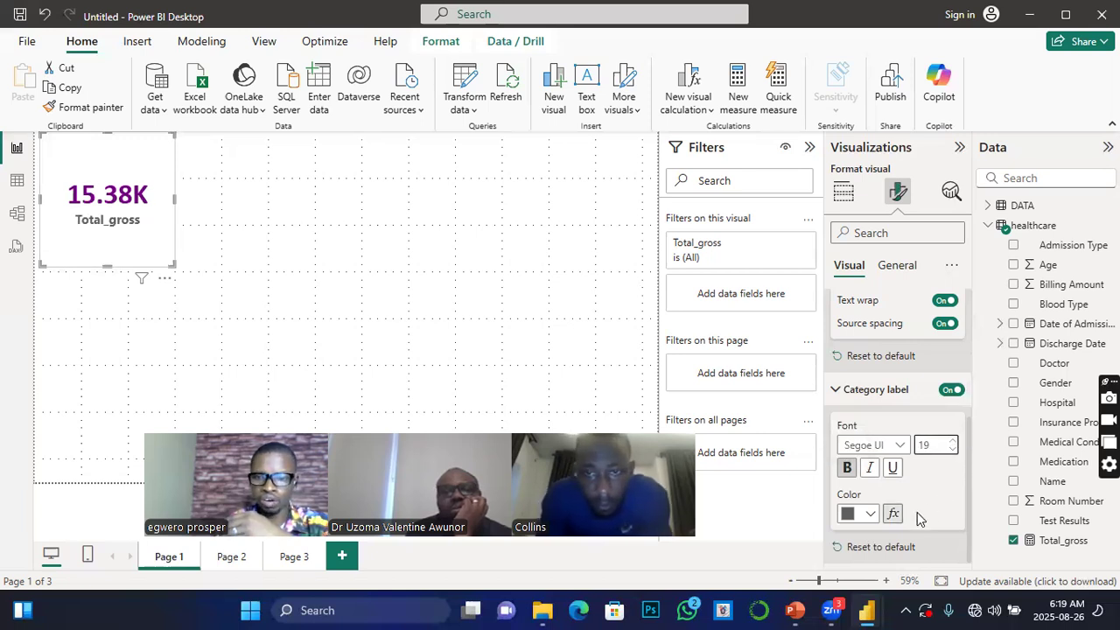
pyautogui.click(871, 515)
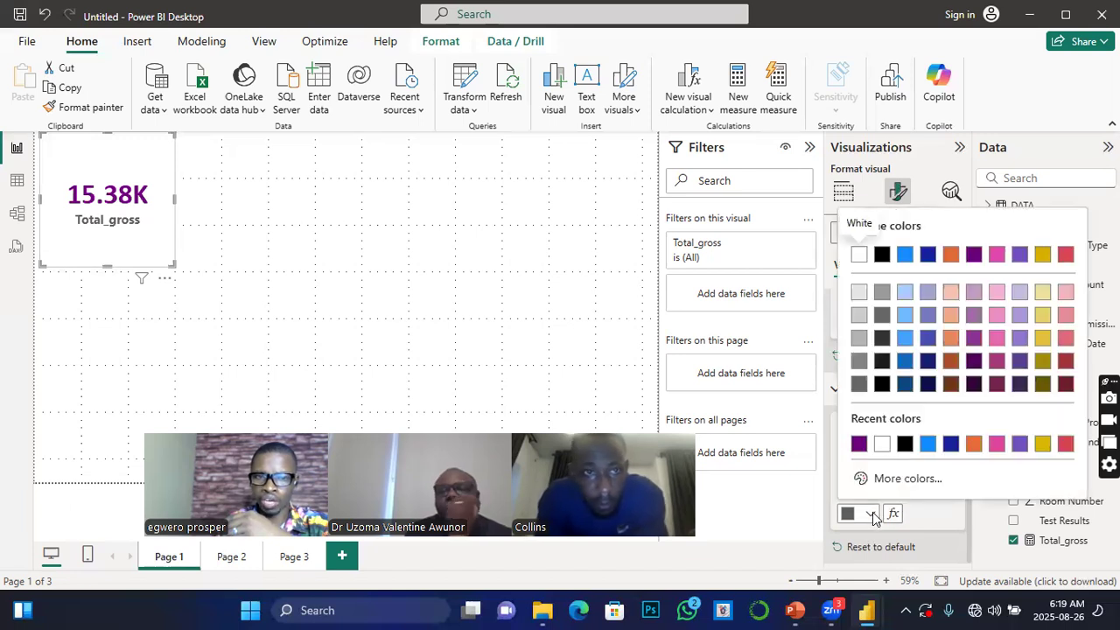
pyautogui.click(905, 443)
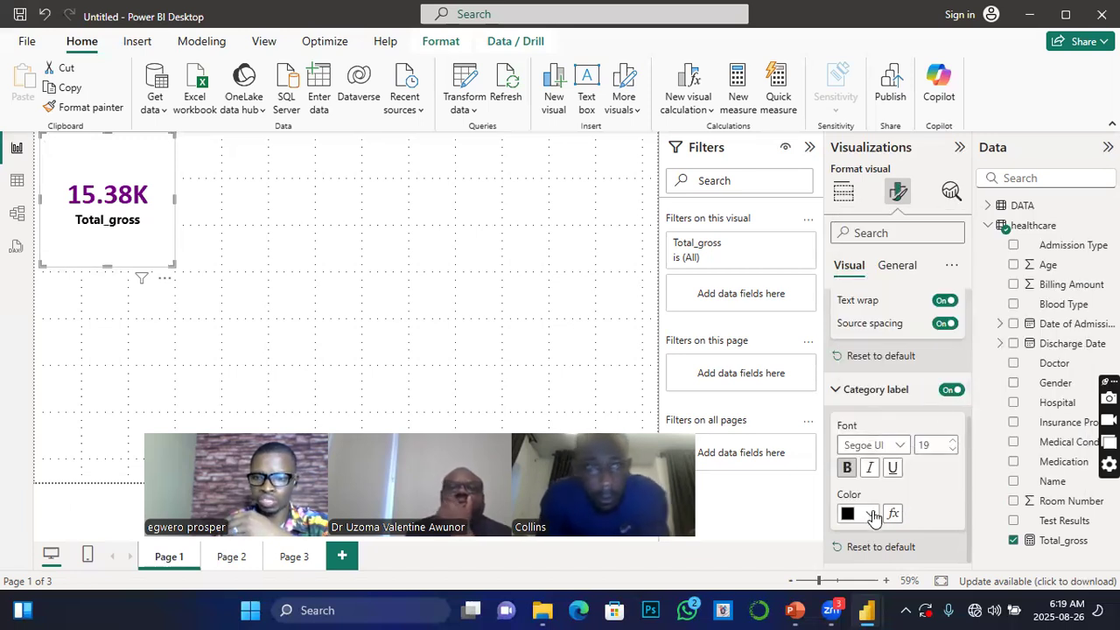
pyautogui.click(871, 515)
pyautogui.click(883, 444)
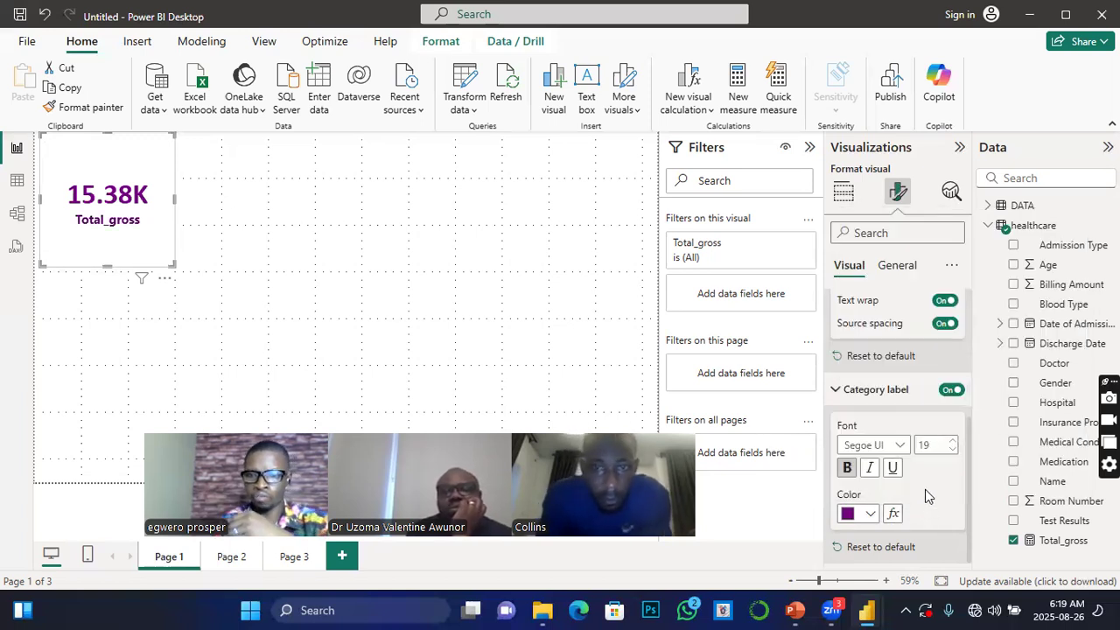
pyautogui.click(953, 442)
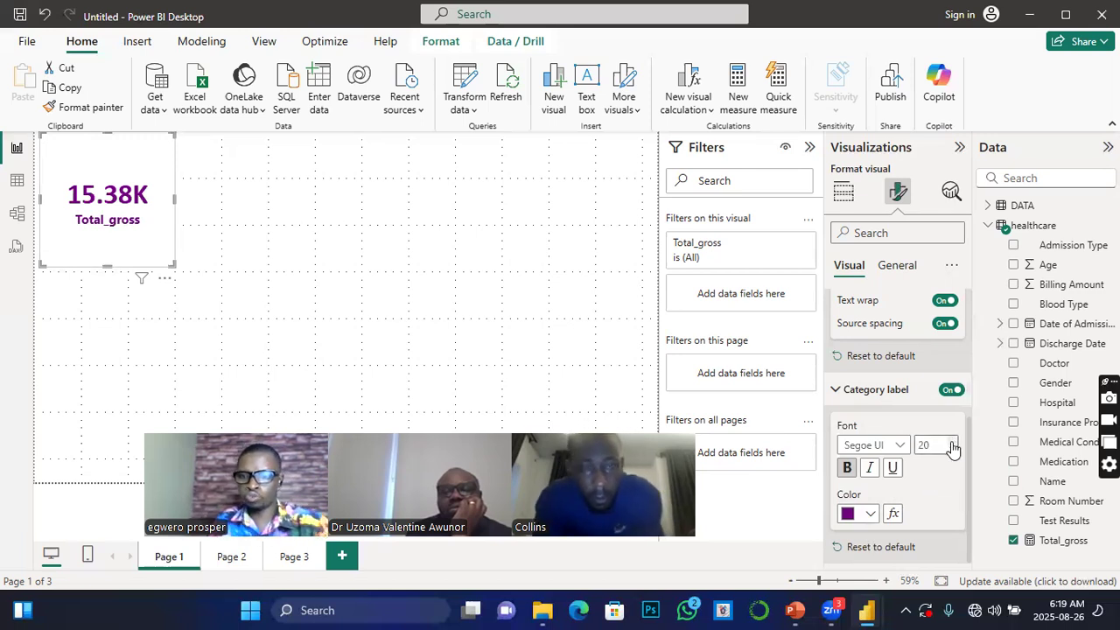
pyautogui.click(952, 442)
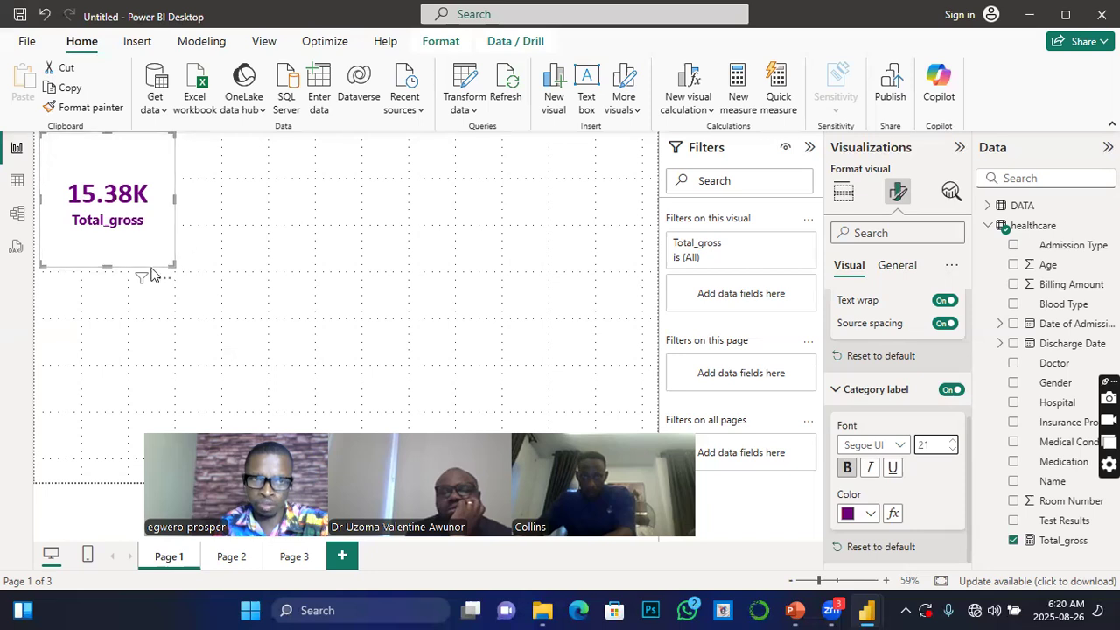
# Open the card's general size properties and resize the card freehand to about 279 high by 294 wide.
pyautogui.click(897, 267)
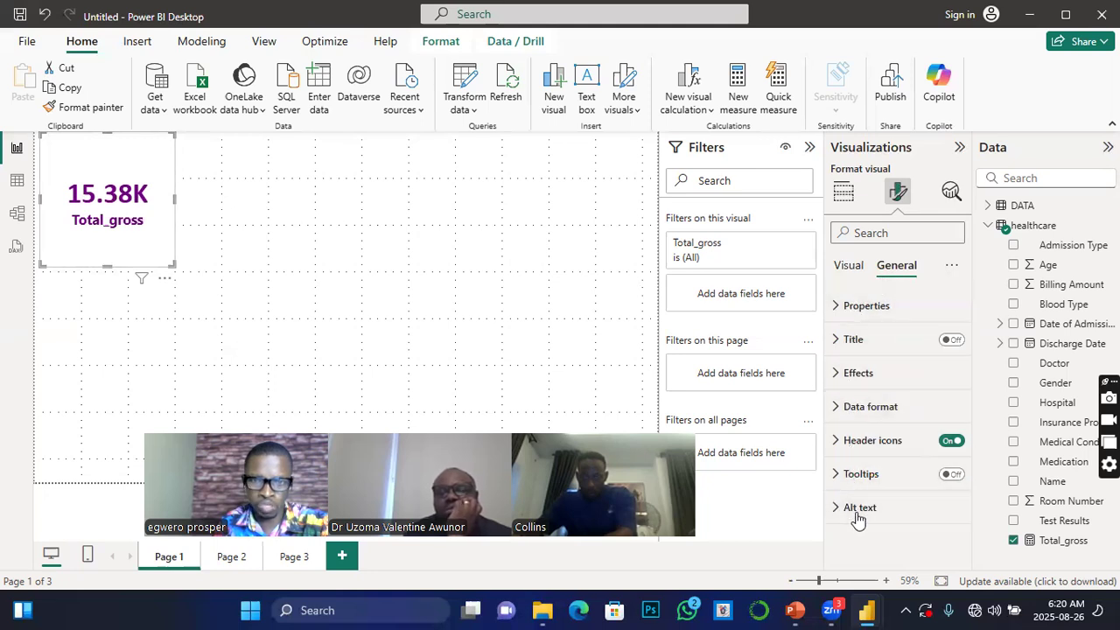
pyautogui.click(840, 310)
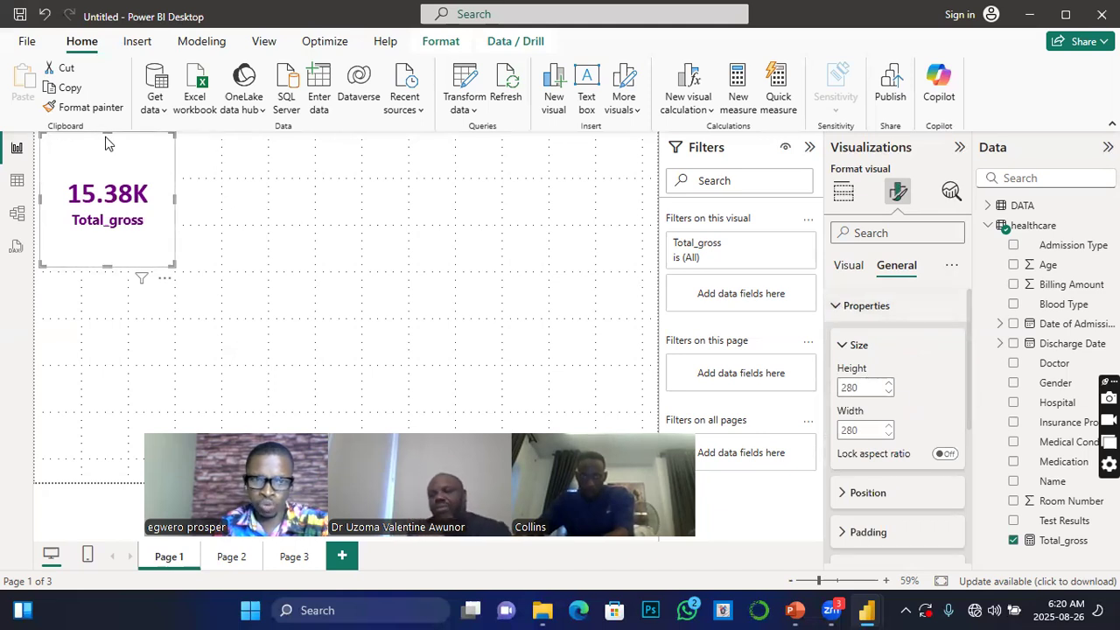
pyautogui.click(168, 148)
pyautogui.moveTo(168, 148)
pyautogui.mouseDown()
pyautogui.moveTo(142, 192)
pyautogui.moveTo(183, 140)
pyautogui.mouseUp()
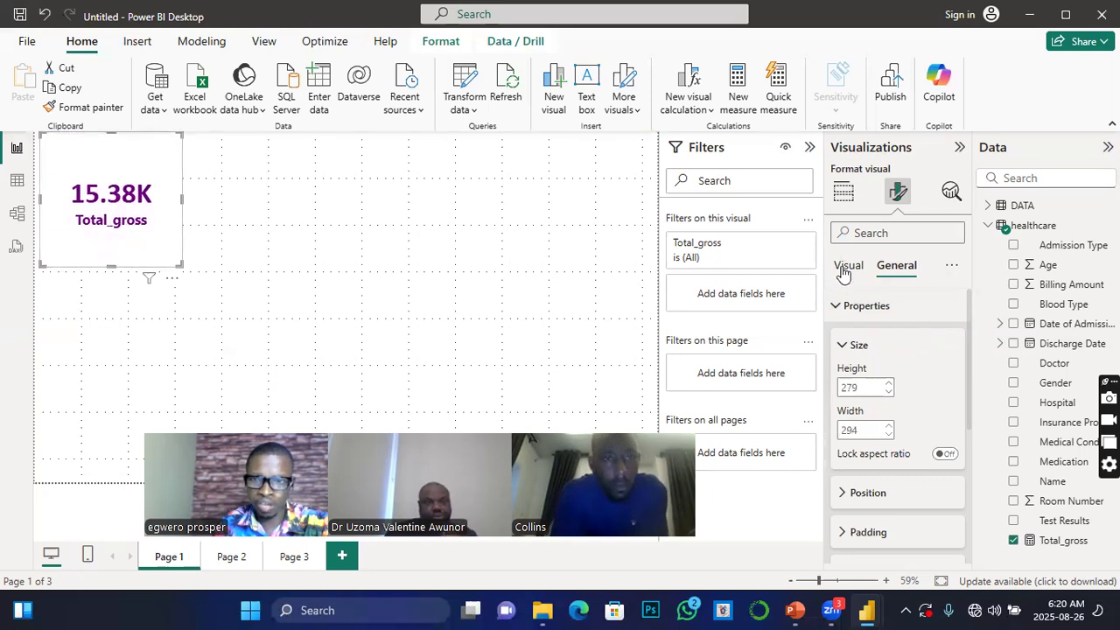
# Increase the card's height to 286 and its width to 296 in the size properties.
pyautogui.click(888, 384)
pyautogui.click(888, 384)
pyautogui.click(889, 384)
pyautogui.click(888, 384)
pyautogui.click(888, 384)
pyautogui.click(889, 384)
pyautogui.click(888, 384)
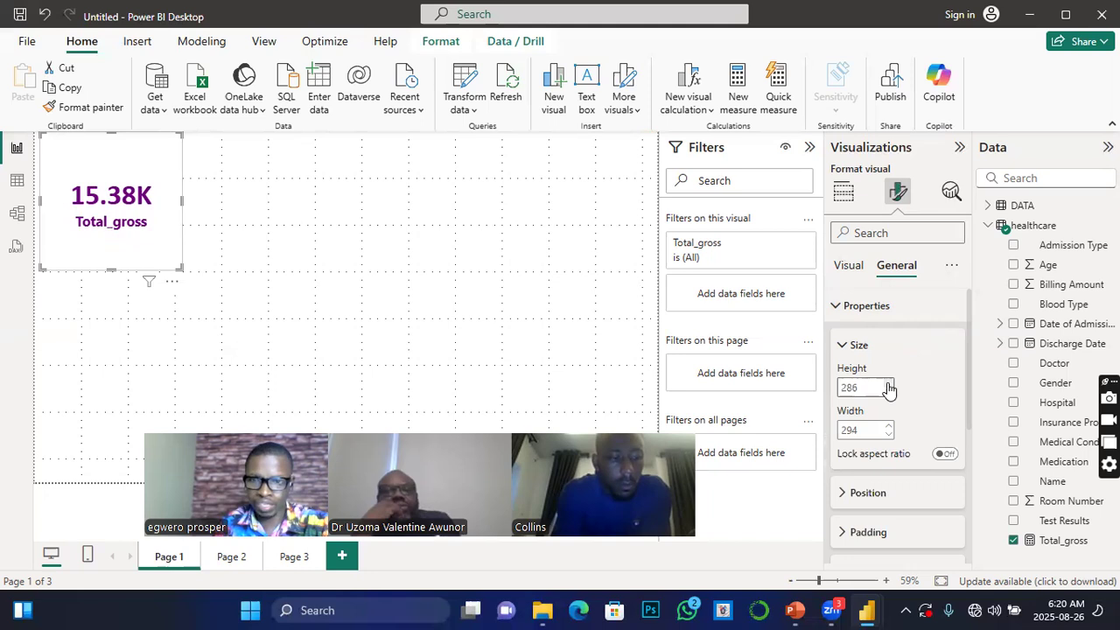
pyautogui.click(889, 427)
pyautogui.click(889, 426)
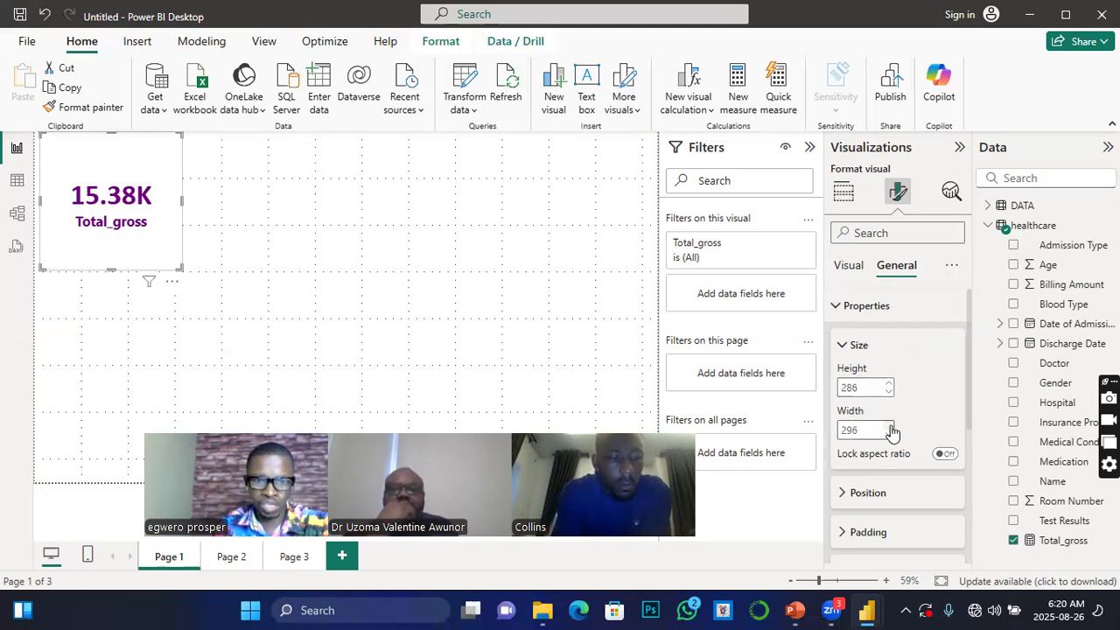
# Set the card's height to 100, enlarge it freehand to about 139 by 340, and move it slightly down from the page's top edge.
pyautogui.moveTo(860, 387); pyautogui.dragTo(824, 384)
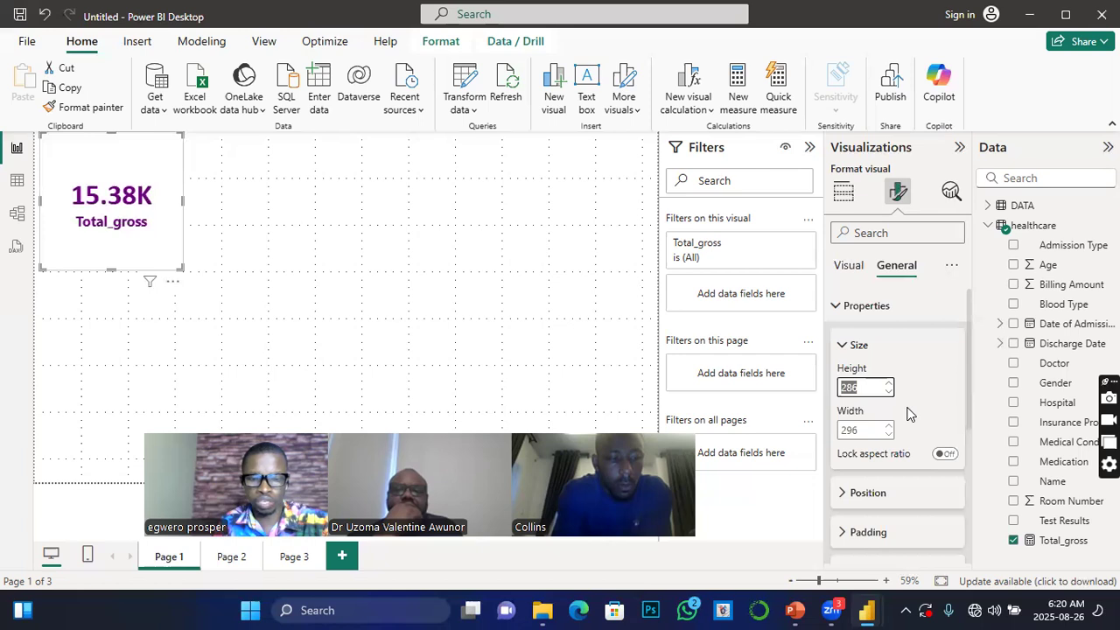
pyautogui.write('100')
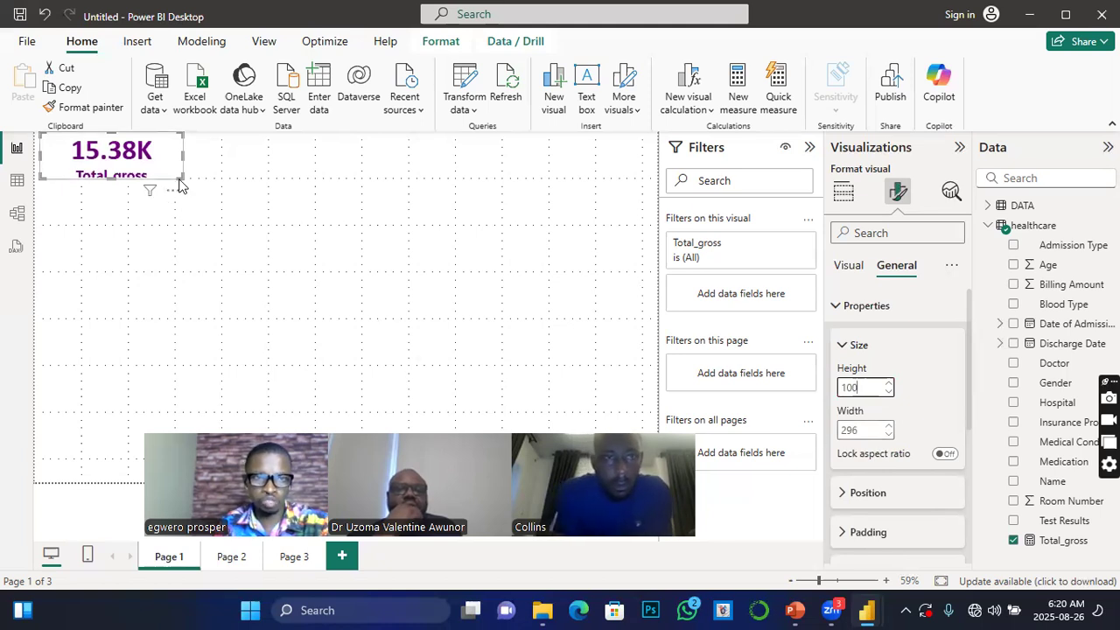
pyautogui.moveTo(181, 183); pyautogui.dragTo(204, 204)
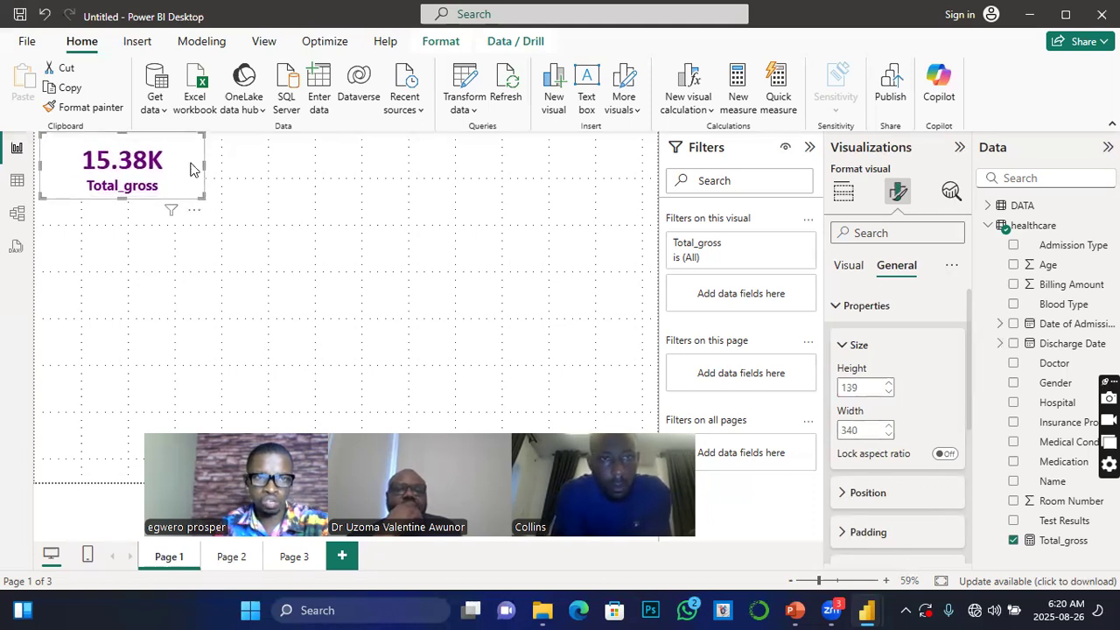
pyautogui.moveTo(191, 164); pyautogui.dragTo(196, 184)
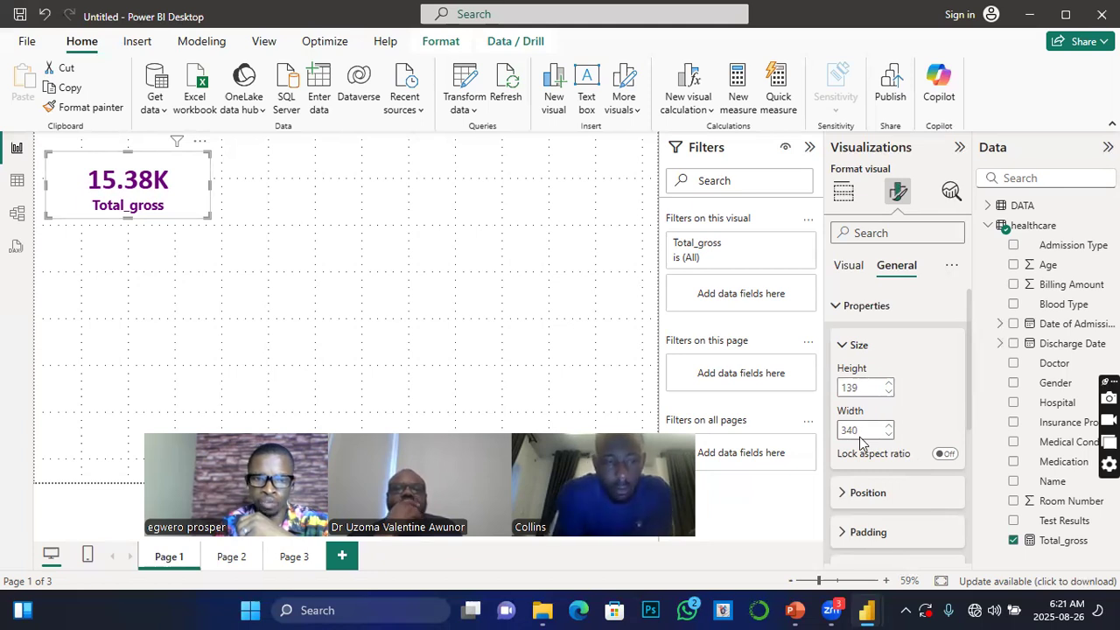
# Lock the card's aspect ratio and set its width to 350.
pyautogui.click(944, 455)
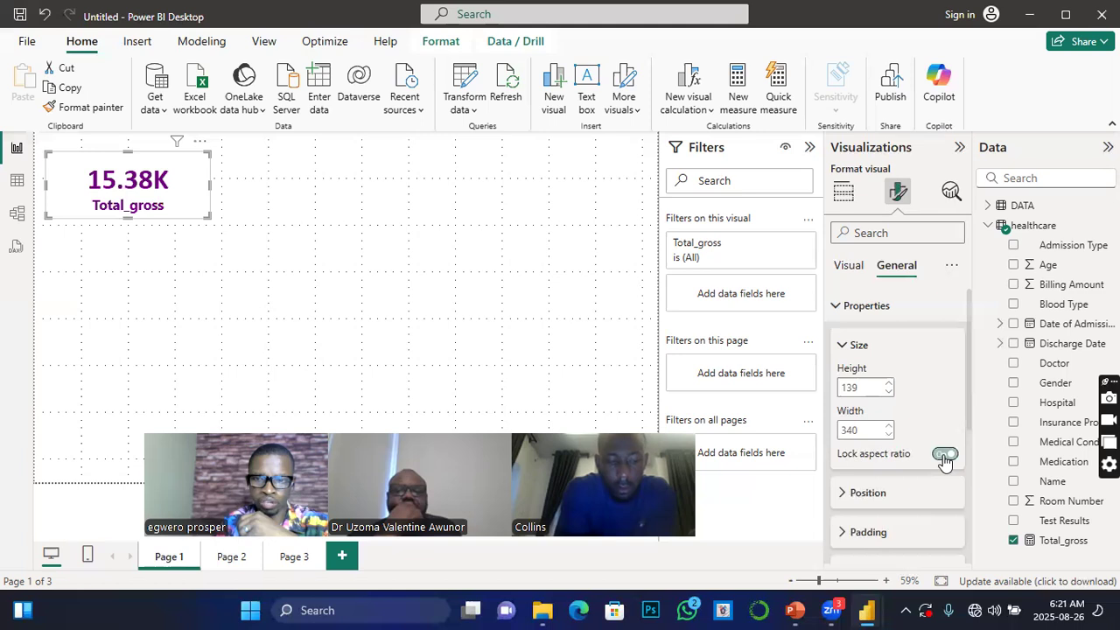
pyautogui.click(890, 427)
pyautogui.click(890, 428)
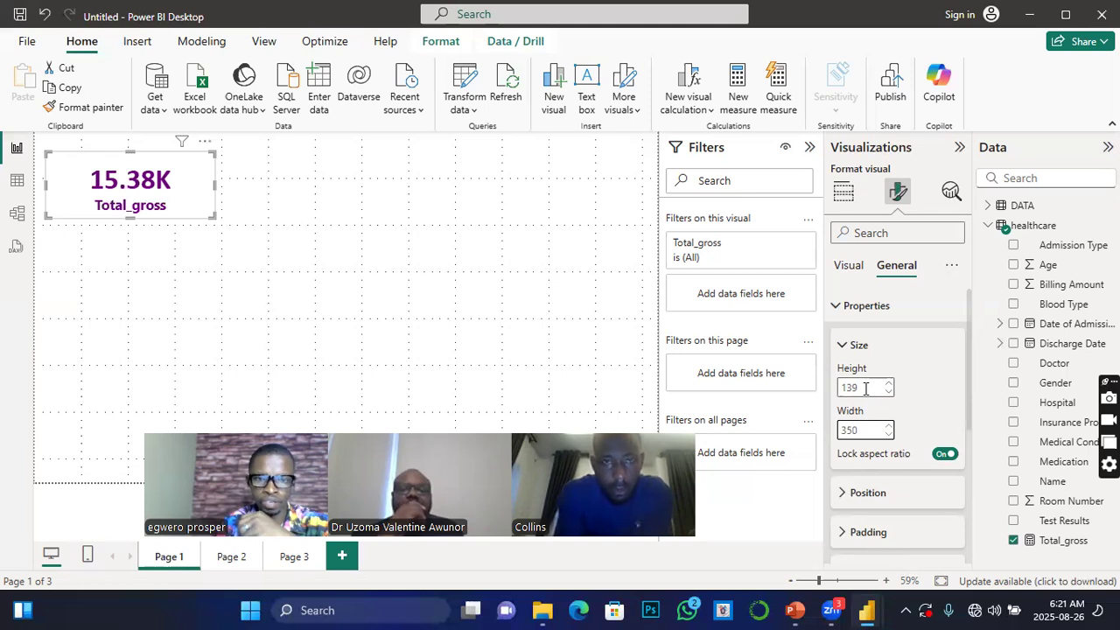
# Set the card's horizontal position to 25, and nudge it freehand along the page to about 32.
pyautogui.click(847, 493)
pyautogui.scroll(-2, 875, 494)
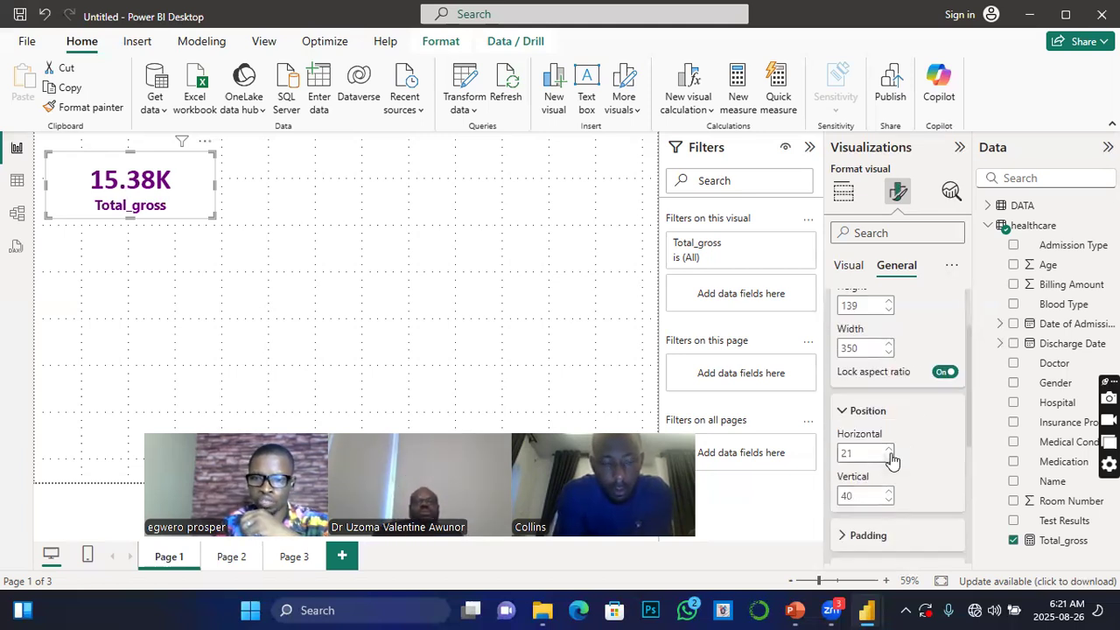
pyautogui.click(890, 450)
pyautogui.click(890, 450)
pyautogui.click(890, 449)
pyautogui.click(890, 450)
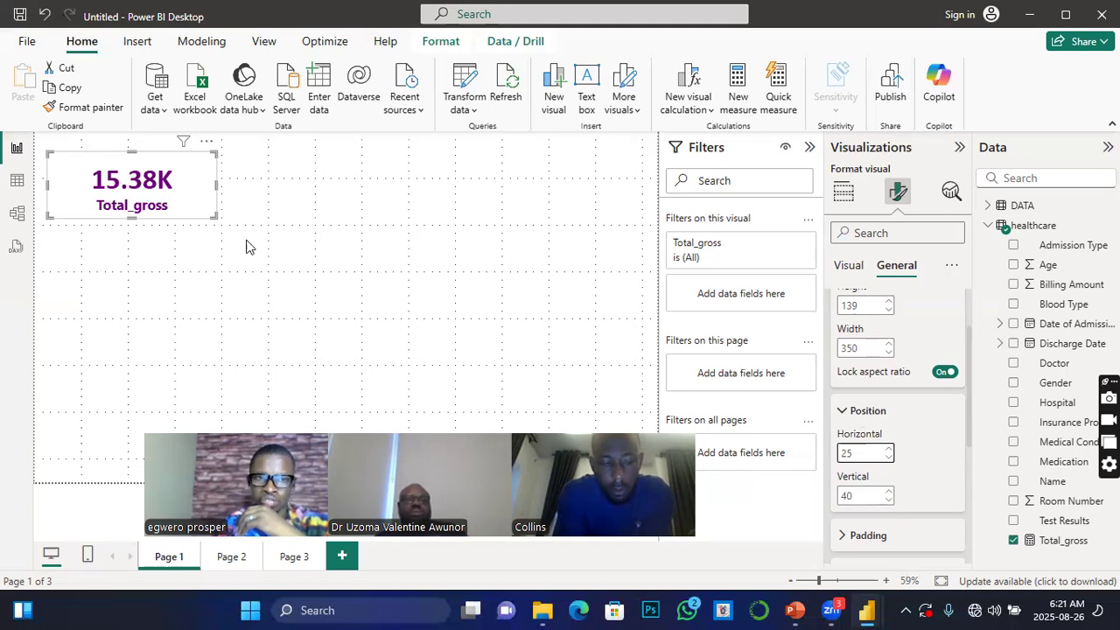
pyautogui.moveTo(200, 201)
pyautogui.mouseDown()
pyautogui.moveTo(533, 193)
pyautogui.moveTo(250, 197)
pyautogui.moveTo(248, 181)
pyautogui.moveTo(240, 256)
pyautogui.moveTo(162, 198)
pyautogui.moveTo(179, 191)
pyautogui.moveTo(161, 190)
pyautogui.moveTo(201, 201)
pyautogui.mouseUp()
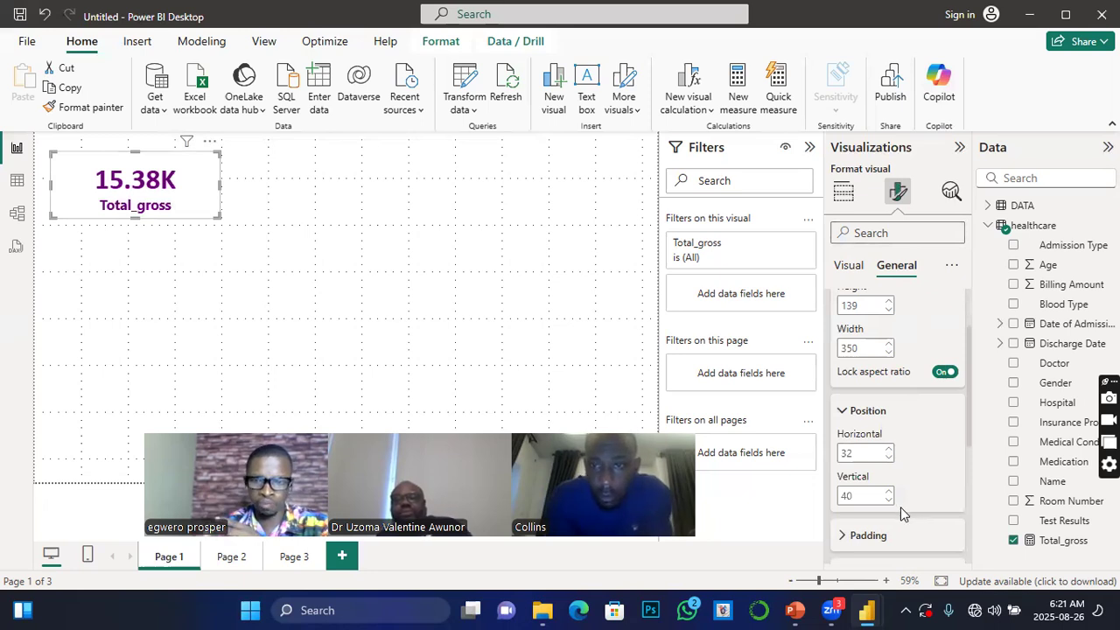
# Set the card's padding to 9 px on the right side and 7 px at the bottom.
pyautogui.click(901, 529)
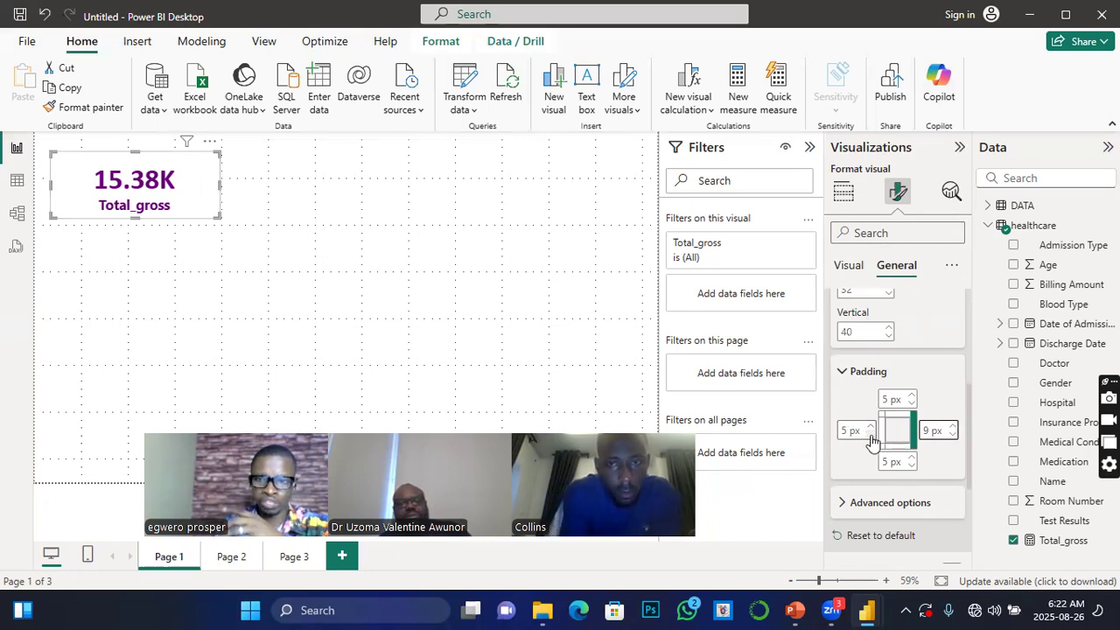
pyautogui.click(912, 458)
pyautogui.click(912, 458)
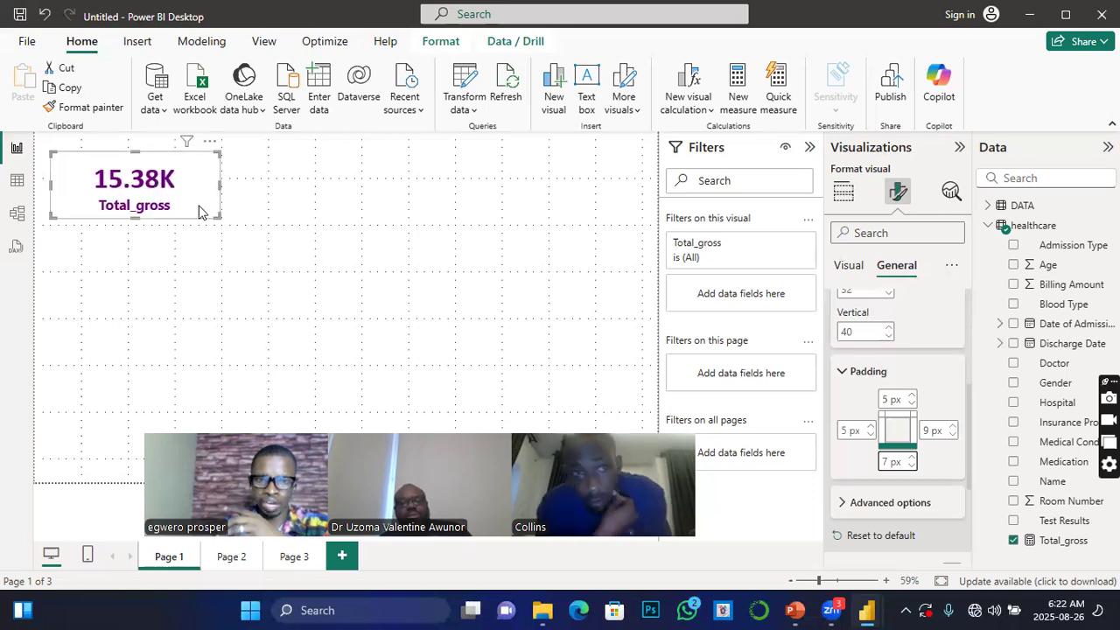
# Turn on Maintain layer order in the card's advanced options.
pyautogui.scroll(-3, 893, 455)
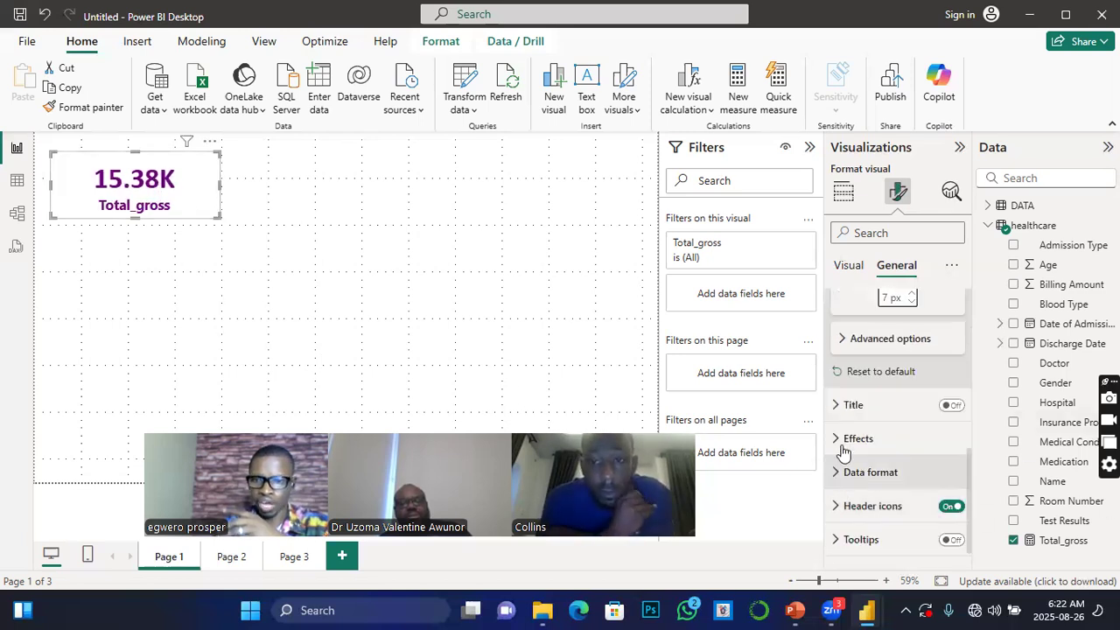
pyautogui.click(843, 339)
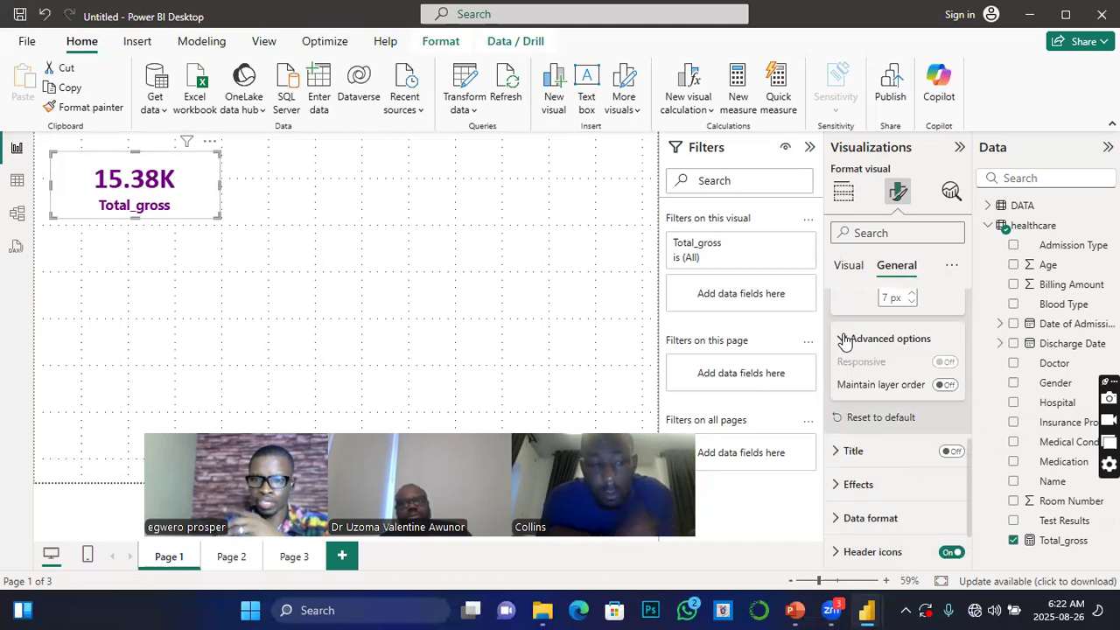
pyautogui.click(945, 385)
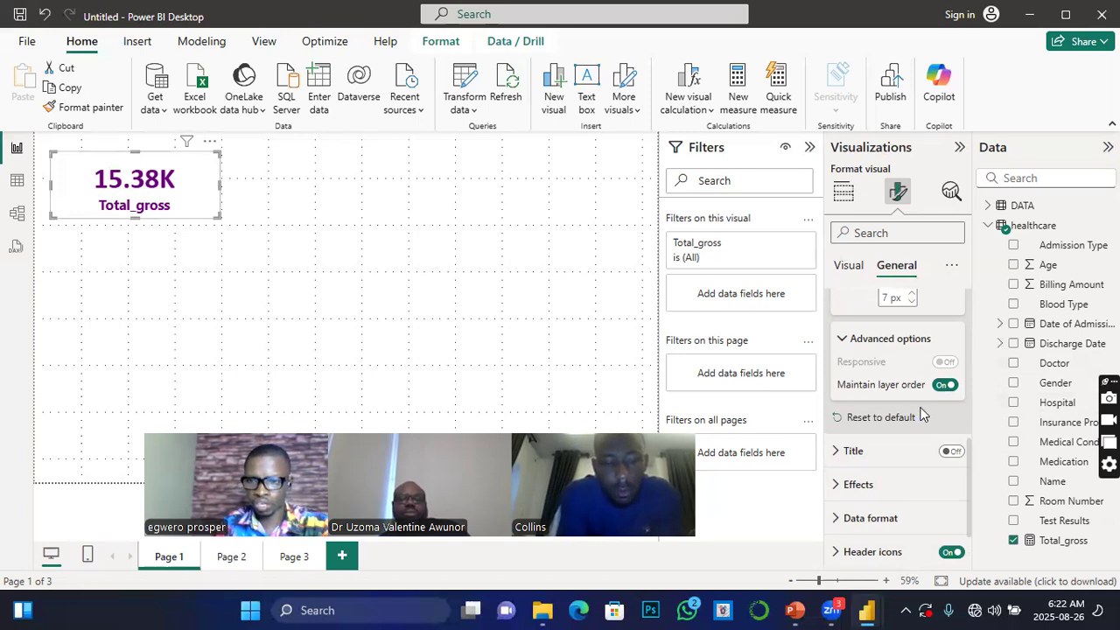
# Turn on the card's title and set its text to "Question one".
pyautogui.click(950, 452)
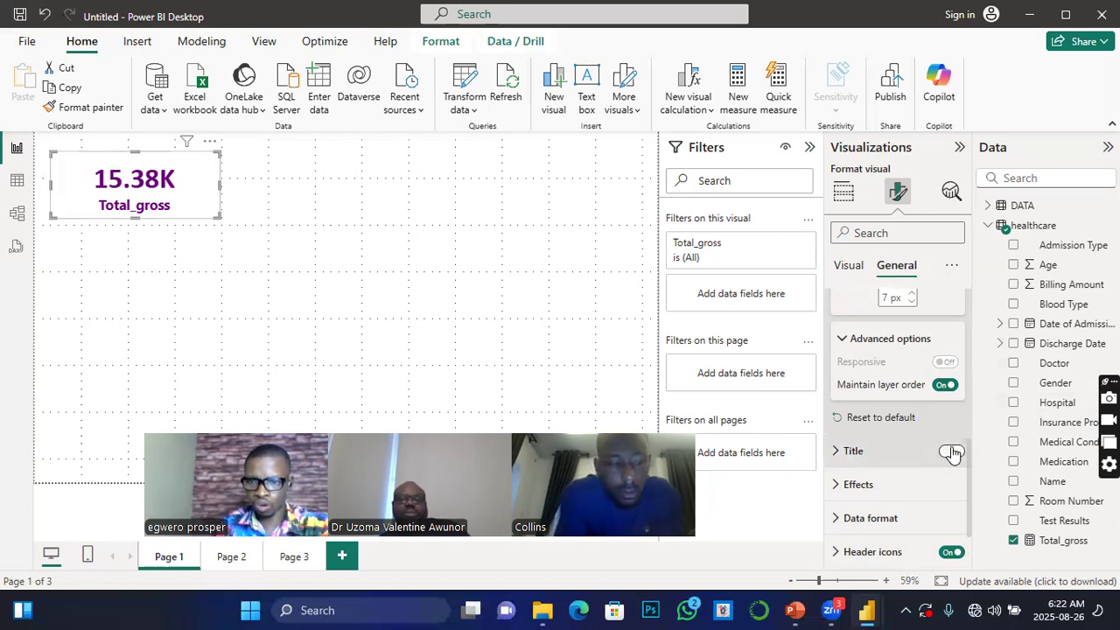
pyautogui.click(839, 452)
pyautogui.click(886, 510)
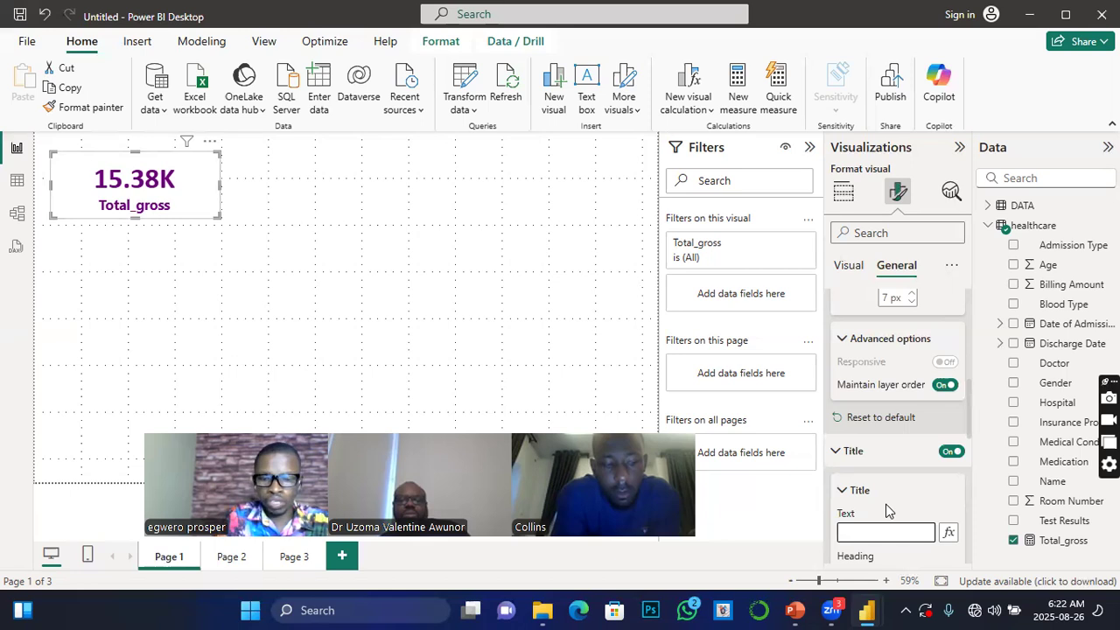
pyautogui.write('Question one')
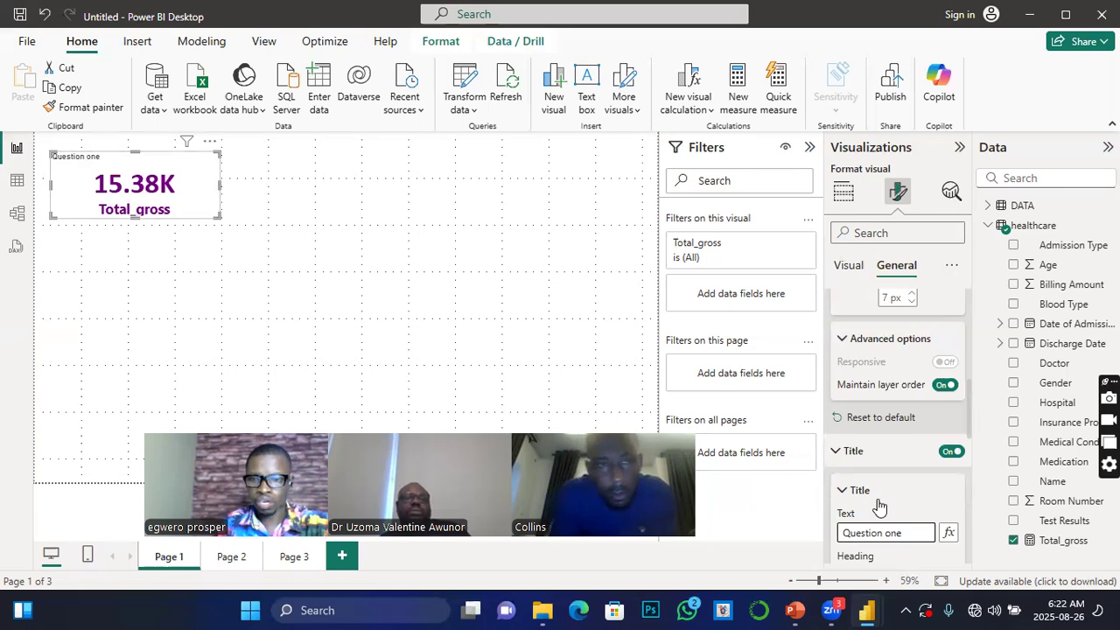
# Change the card title's font to Calibri and its text color to dark purple.
pyautogui.scroll(-3, 881, 505)
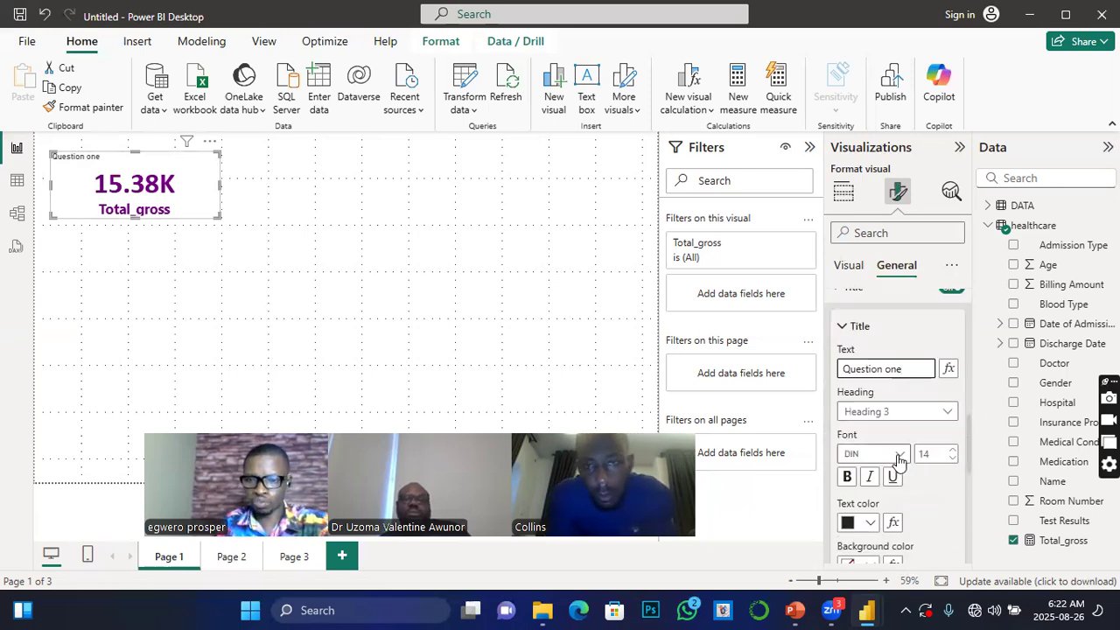
pyautogui.click(901, 461)
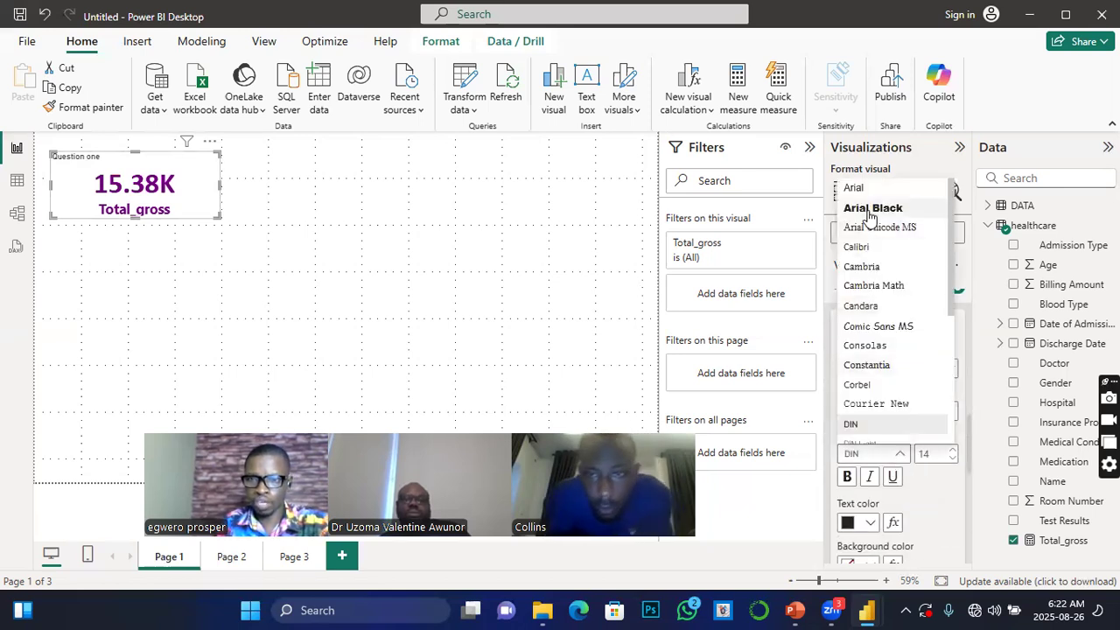
pyautogui.click(859, 248)
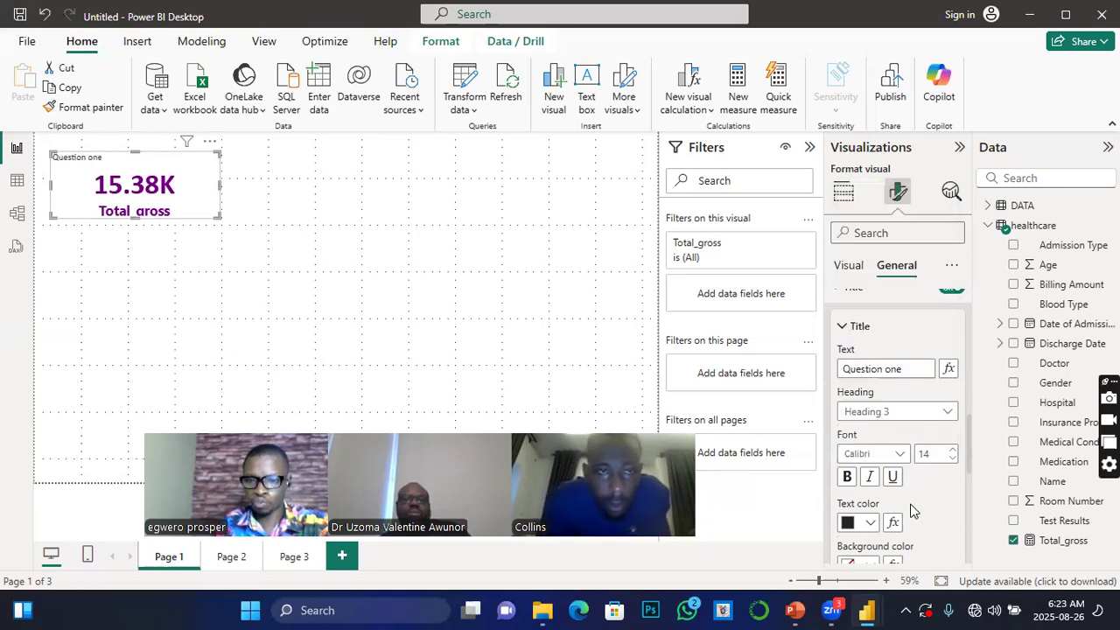
pyautogui.click(871, 522)
pyautogui.click(858, 453)
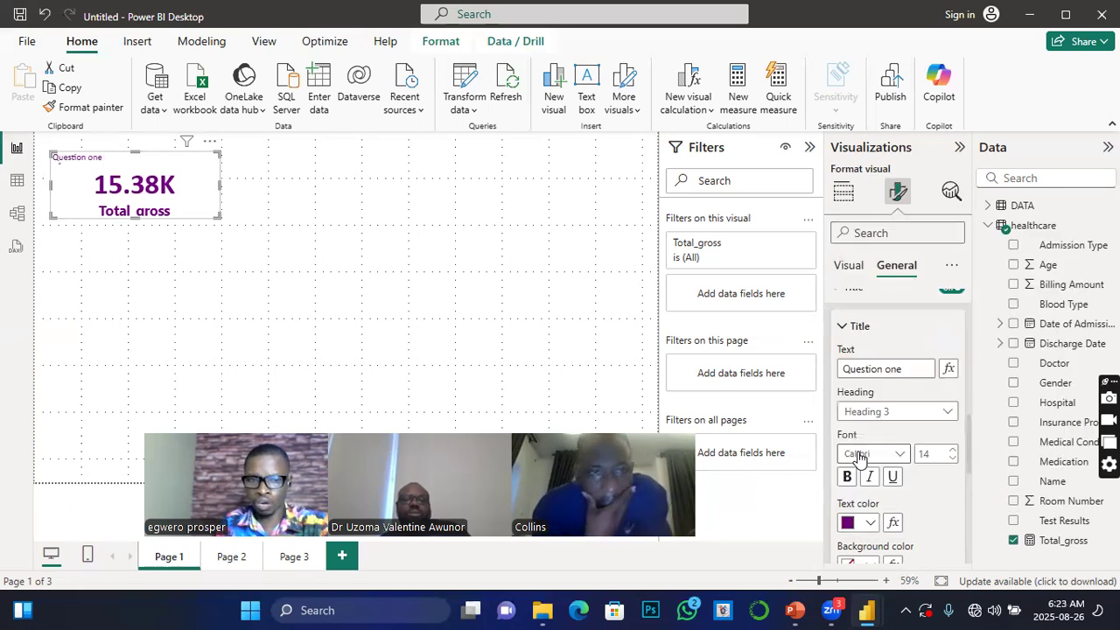
# Center the card title horizontally and set its font size to 26.
pyautogui.scroll(-3, 902, 455)
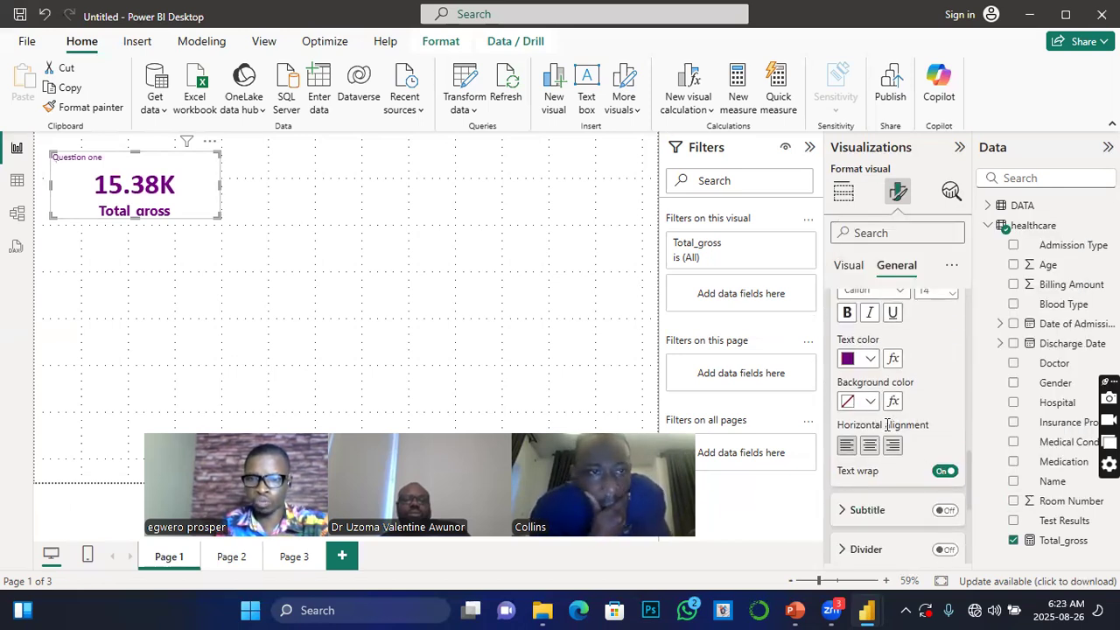
pyautogui.click(869, 446)
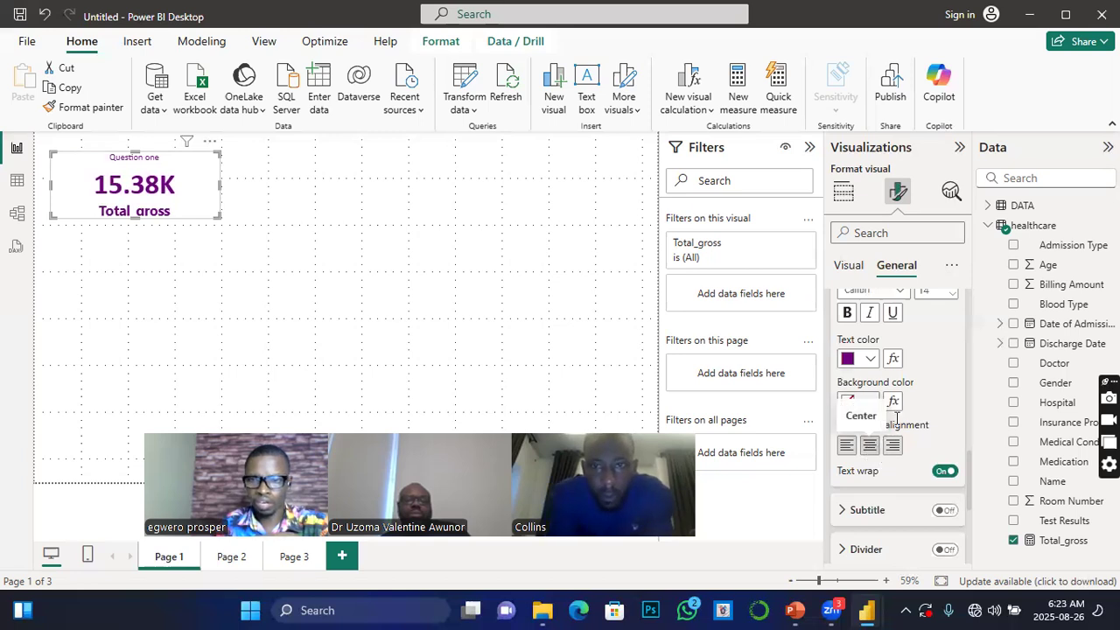
pyautogui.scroll(1, 945, 343)
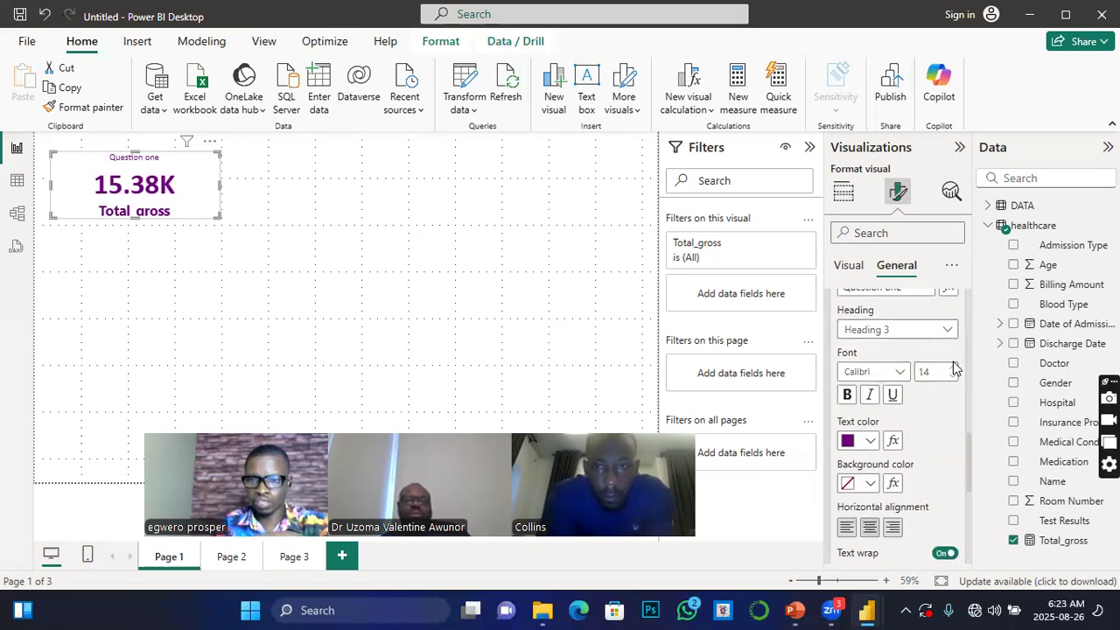
pyautogui.click(954, 370)
pyautogui.click(954, 370)
pyautogui.click(953, 370)
pyautogui.click(953, 370)
pyautogui.click(953, 369)
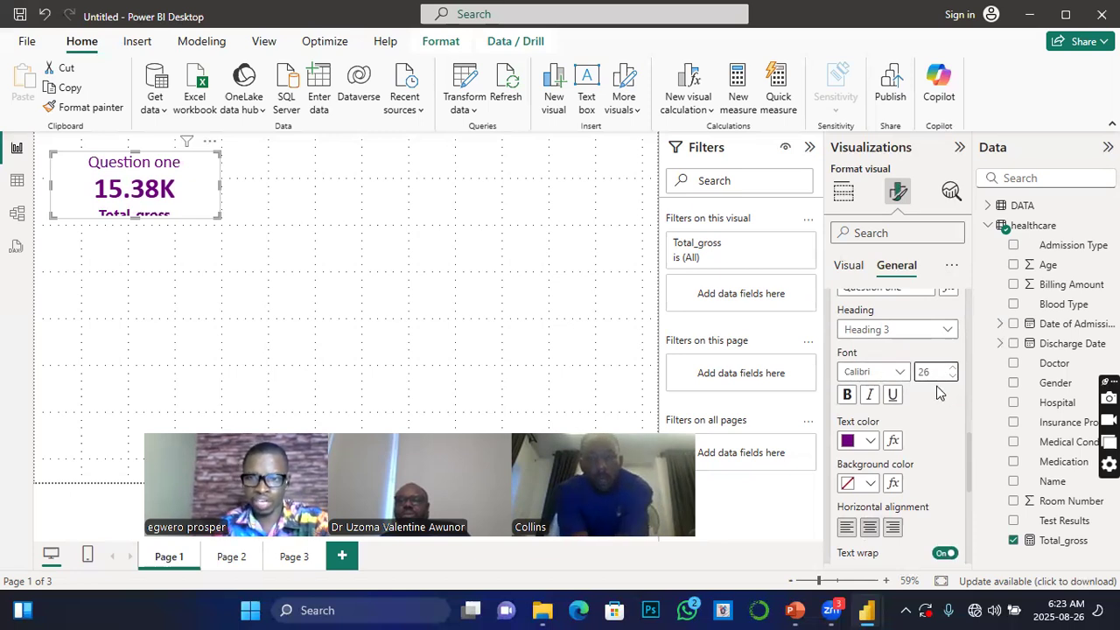
# Turn on the card's subtitle and enlarge the card to about 459 wide by 183 high.
pyautogui.scroll(-5, 939, 393)
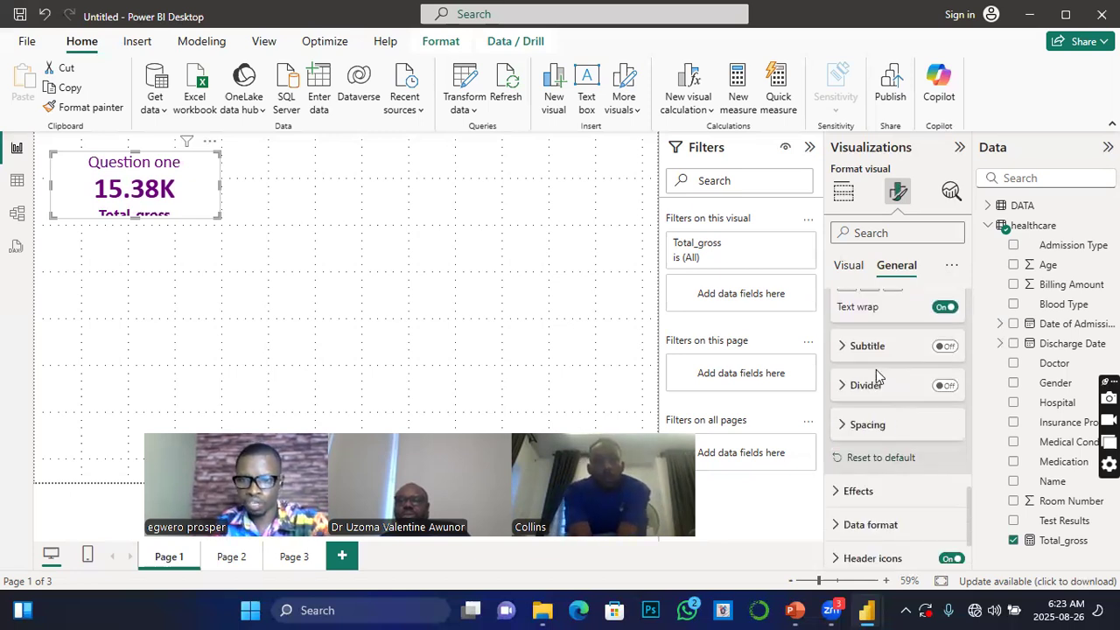
pyautogui.scroll(1, 876, 365)
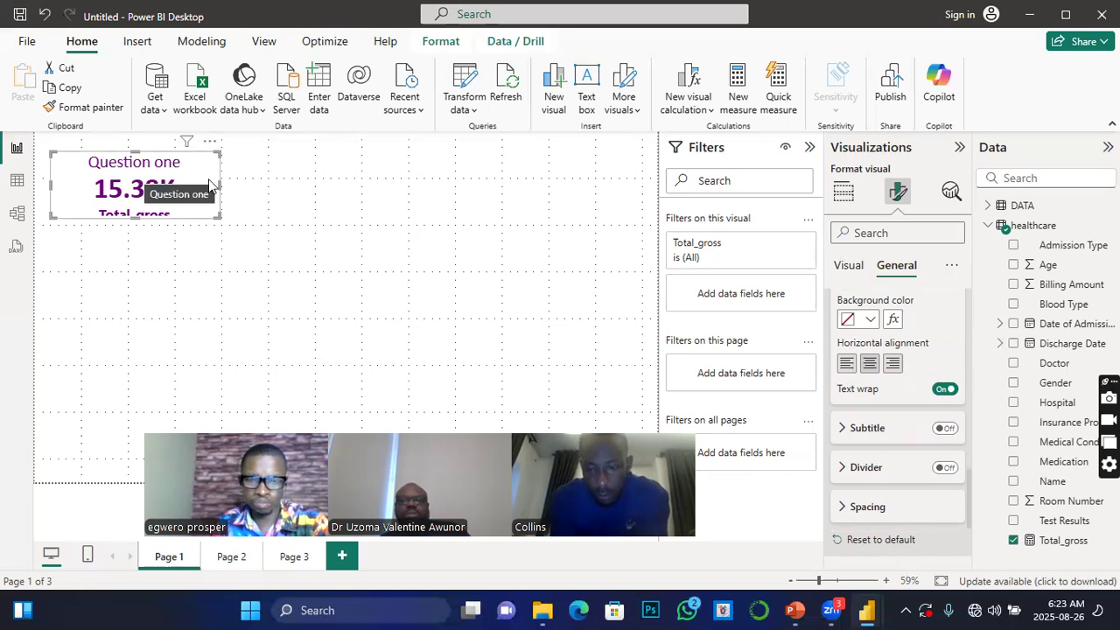
pyautogui.click(944, 428)
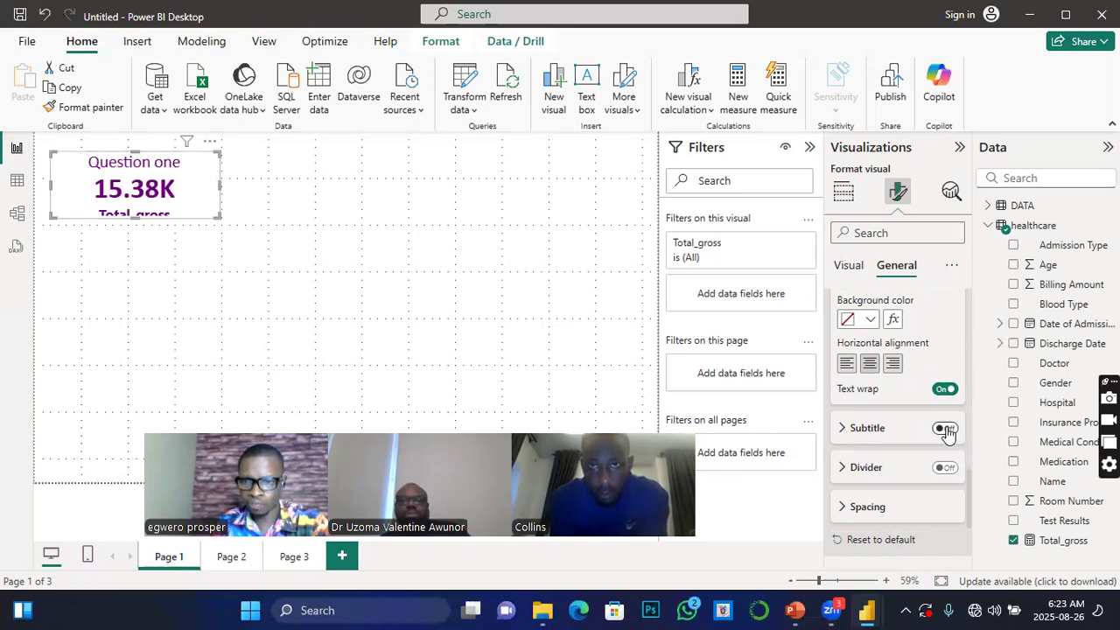
pyautogui.click(845, 429)
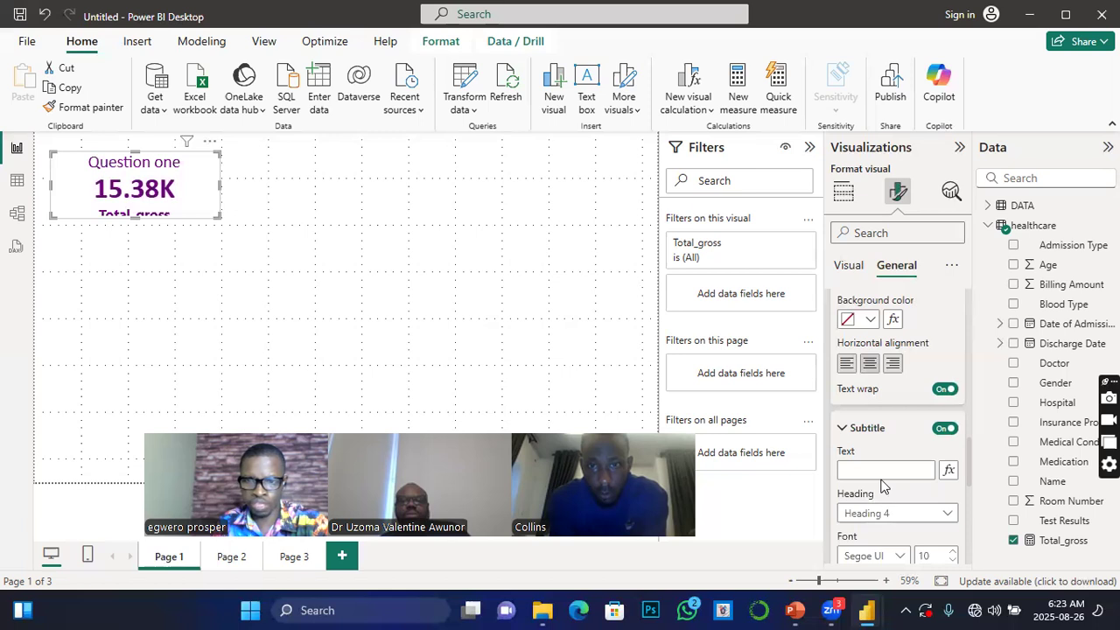
pyautogui.scroll(-2, 882, 515)
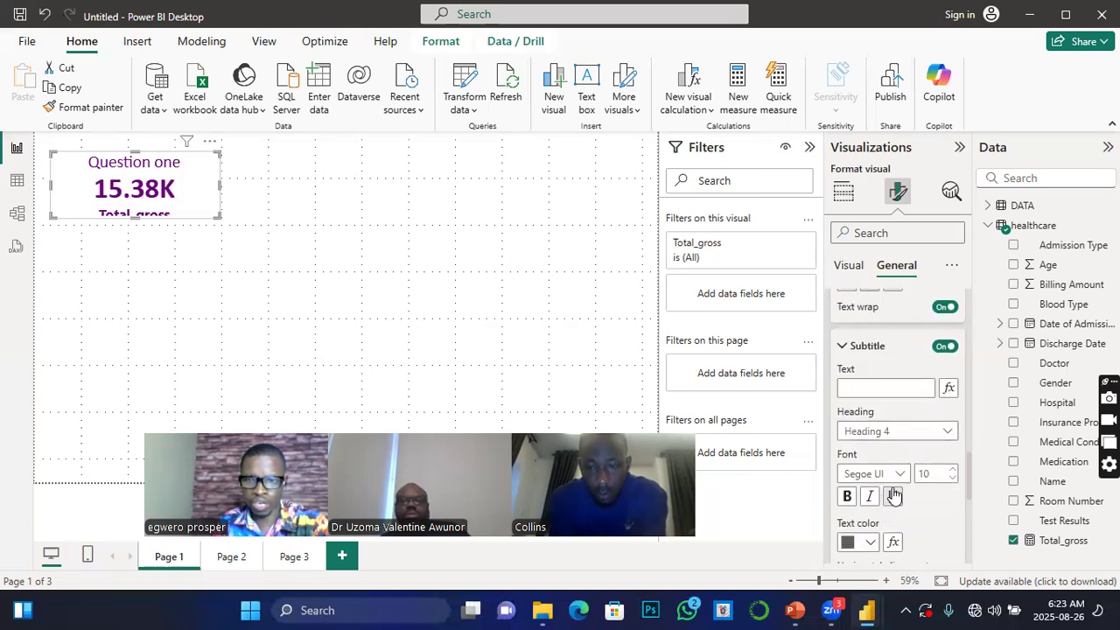
pyautogui.scroll(-5, 893, 496)
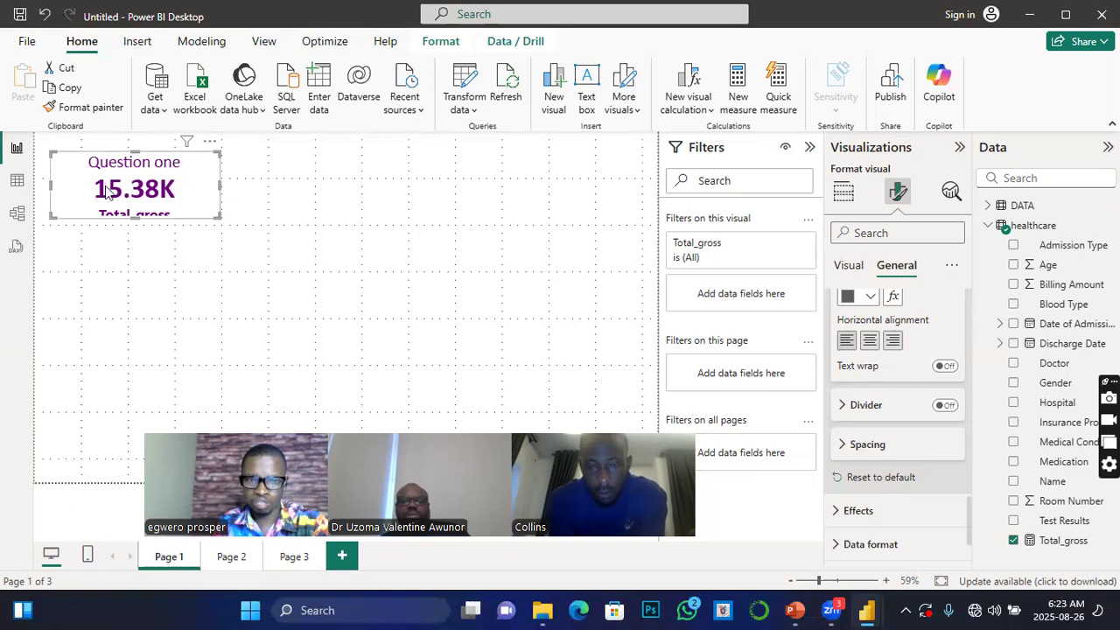
pyautogui.moveTo(213, 218); pyautogui.dragTo(278, 283)
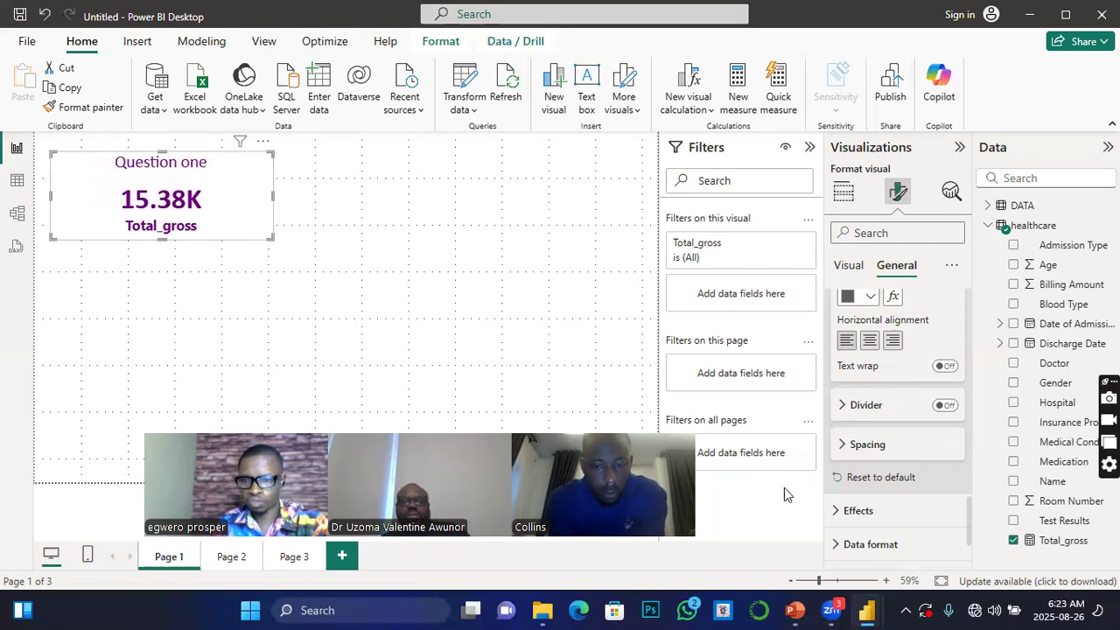
# Turn on the divider under the card's title and set its color to dark purple.
pyautogui.click(946, 407)
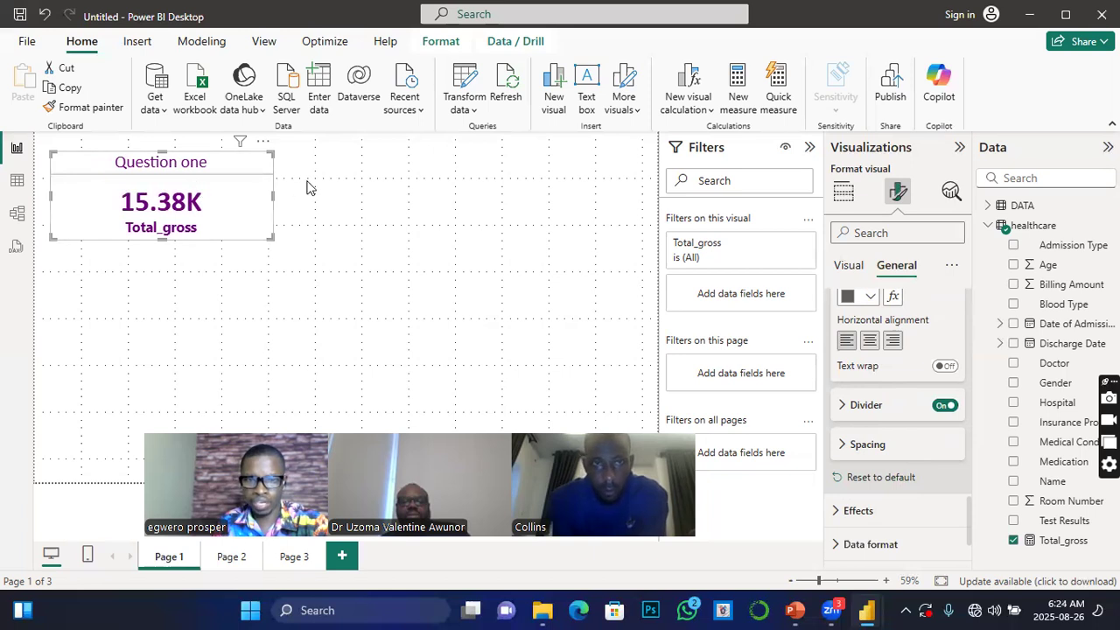
pyautogui.click(843, 410)
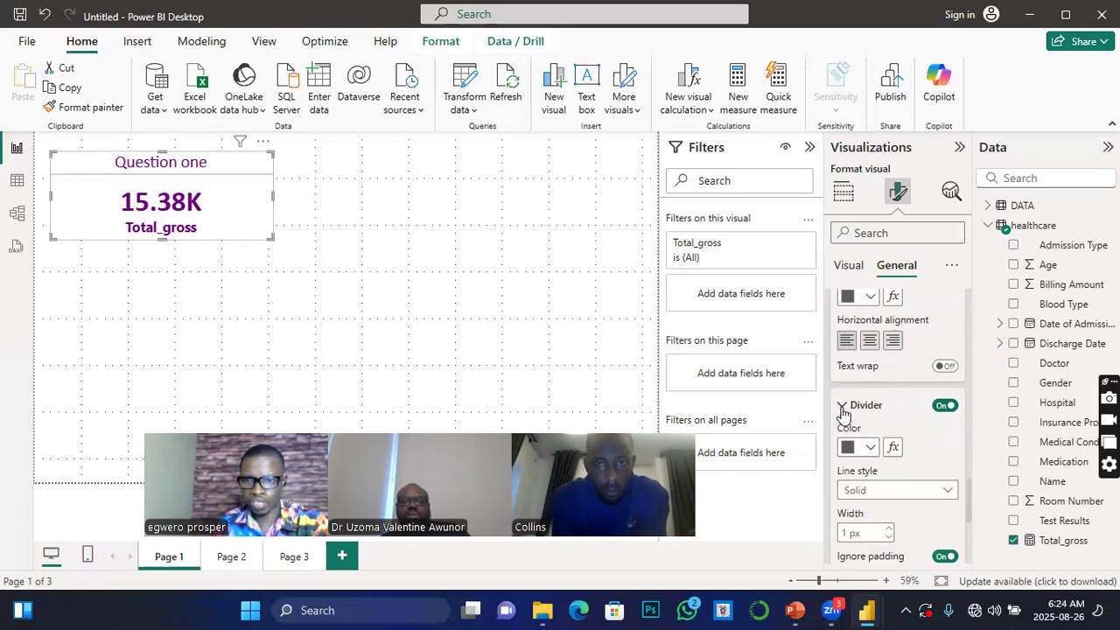
pyautogui.click(870, 448)
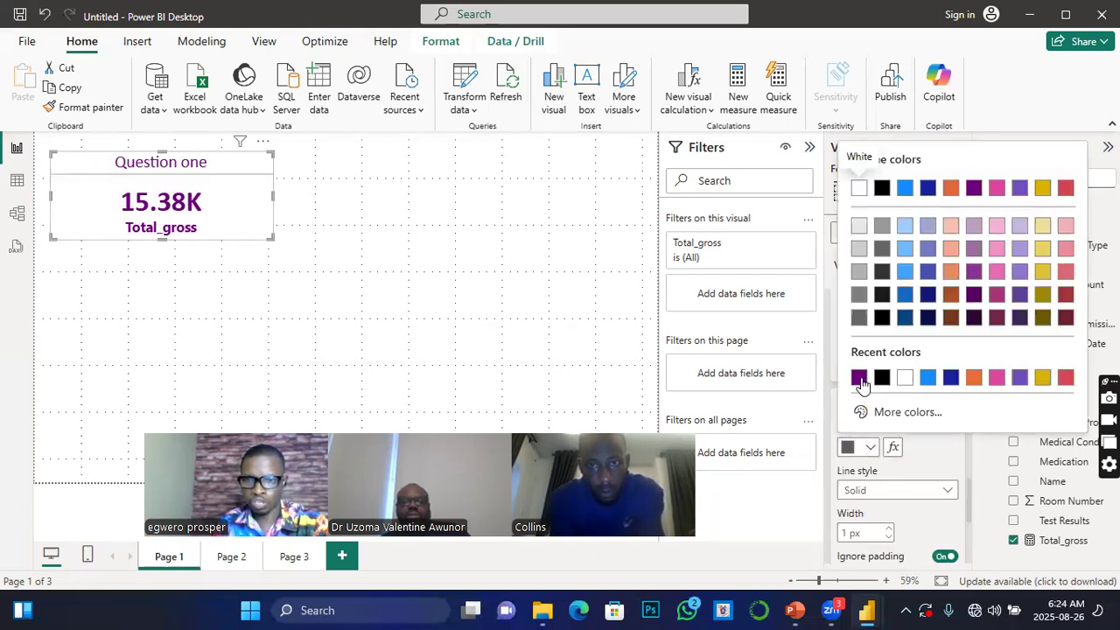
pyautogui.click(859, 378)
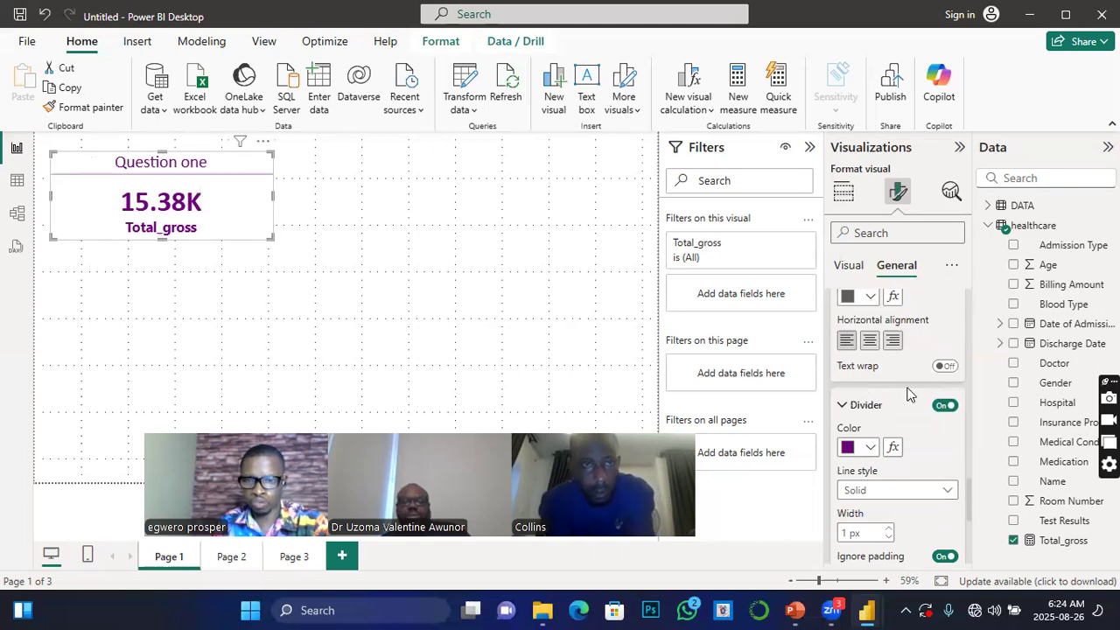
# Try the Dashed line style on the card's divider and return it to Solid.
pyautogui.click(950, 491)
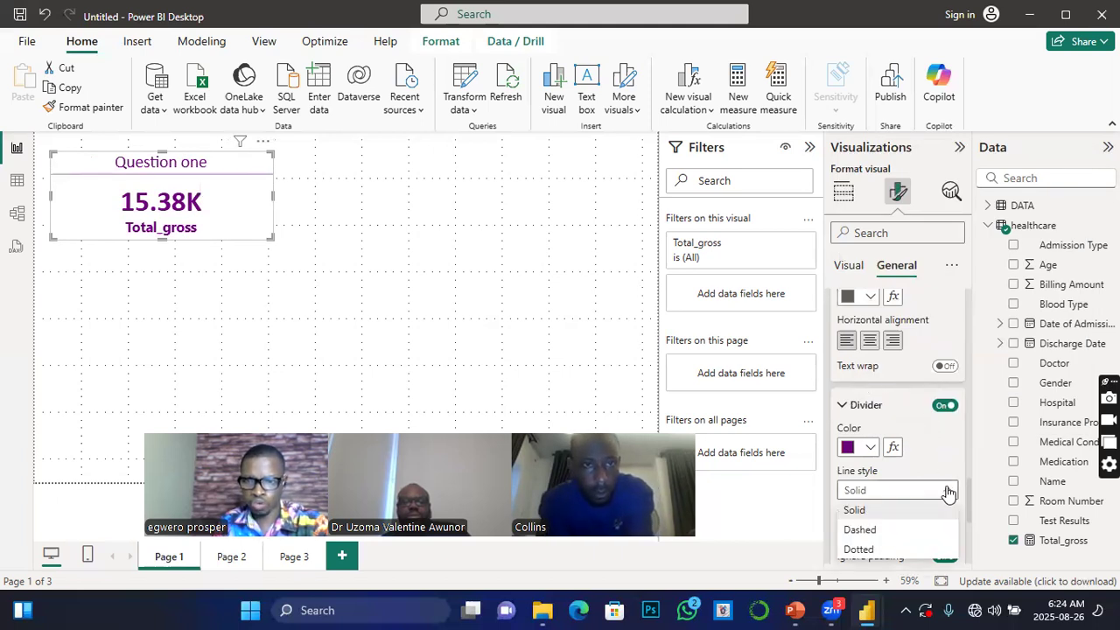
pyautogui.click(890, 515)
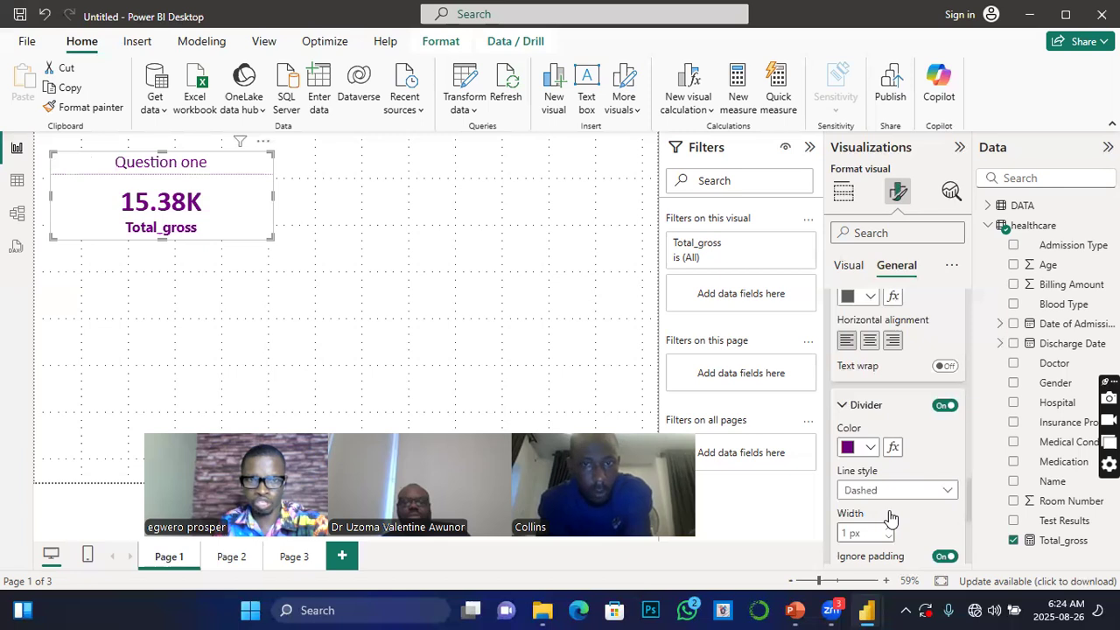
pyautogui.click(948, 491)
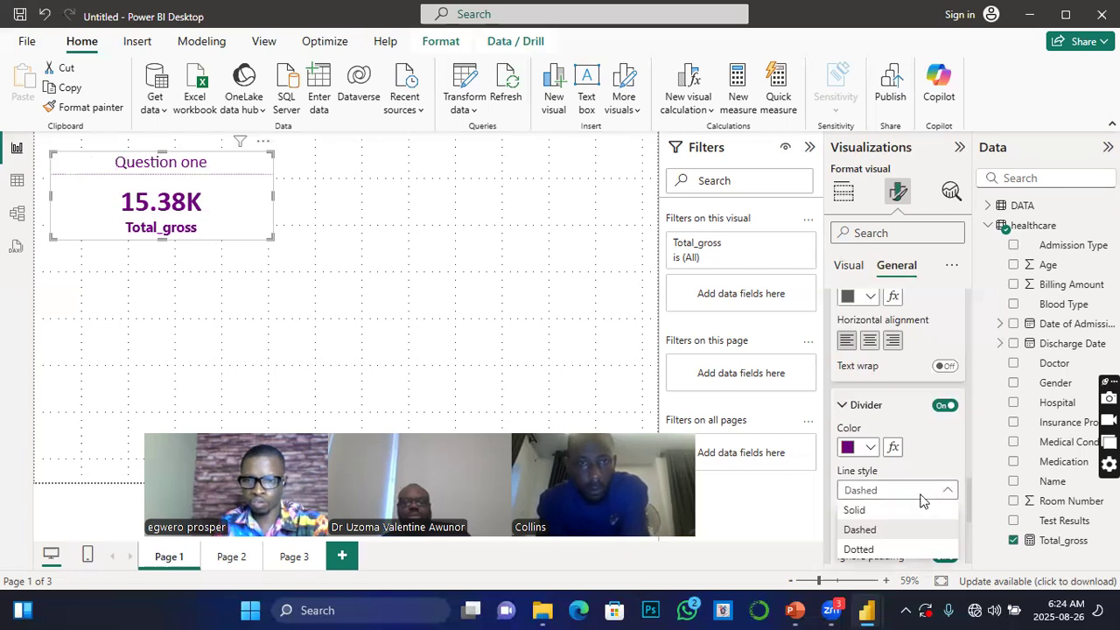
pyautogui.click(870, 522)
# Set the divider's width to 7 px and the spacing between the card's label and content to 7 px.
pyautogui.scroll(-3, 885, 508)
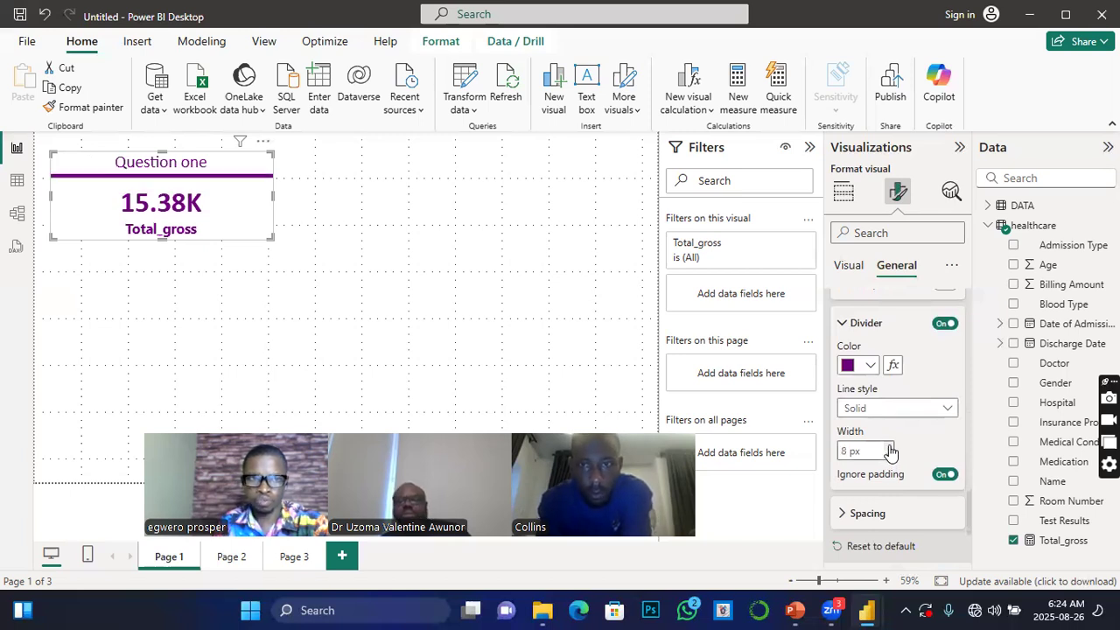
pyautogui.click(889, 455)
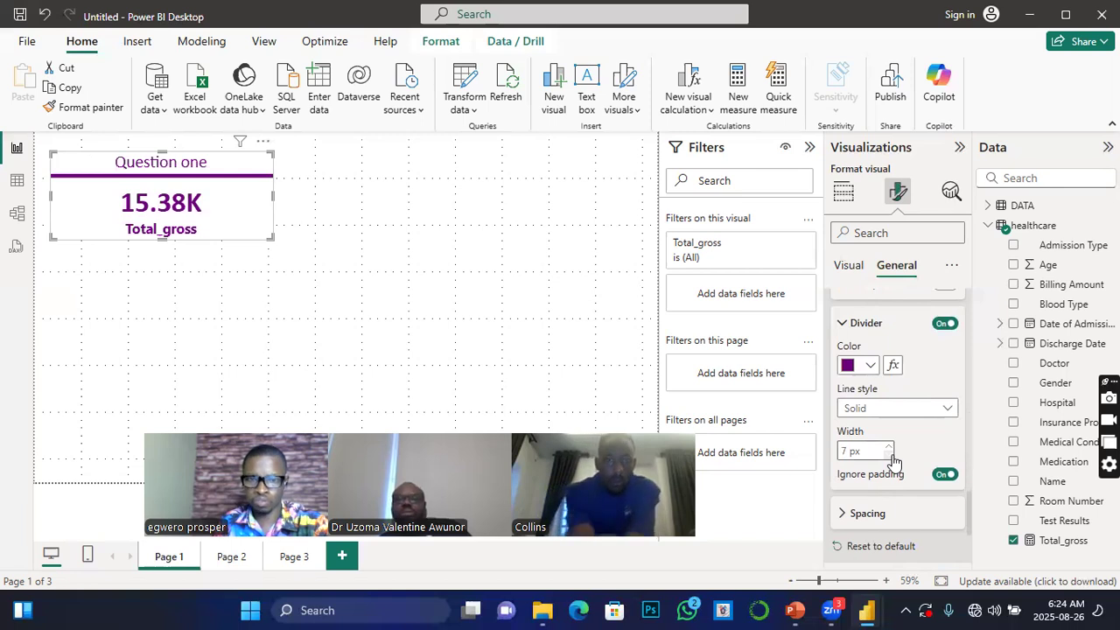
pyautogui.scroll(-1, 845, 446)
pyautogui.click(842, 434)
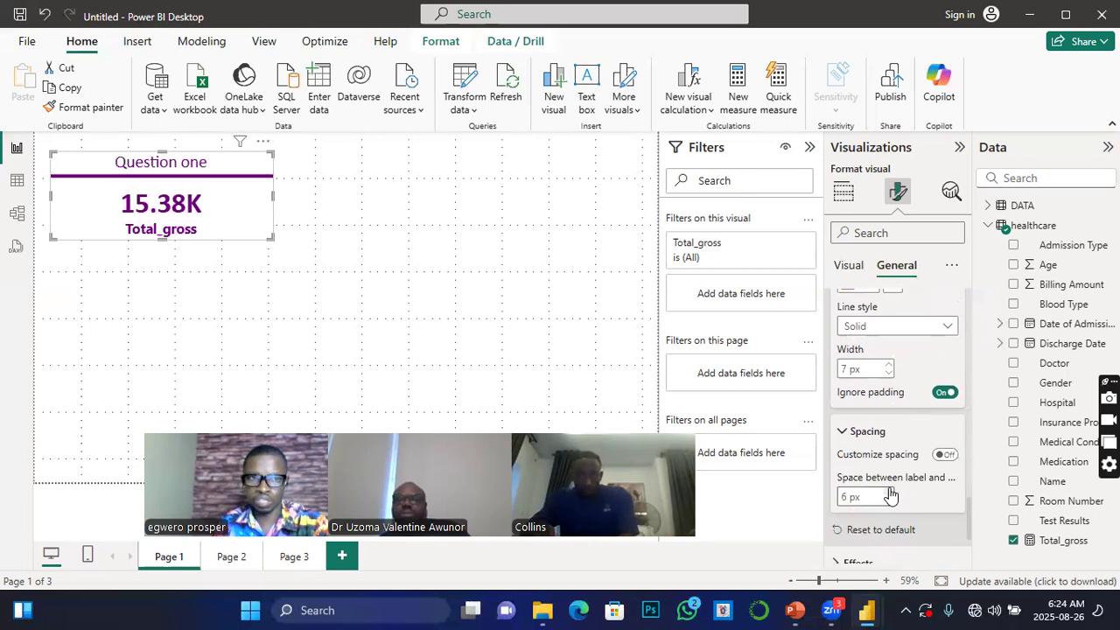
pyautogui.scroll(-3, 890, 495)
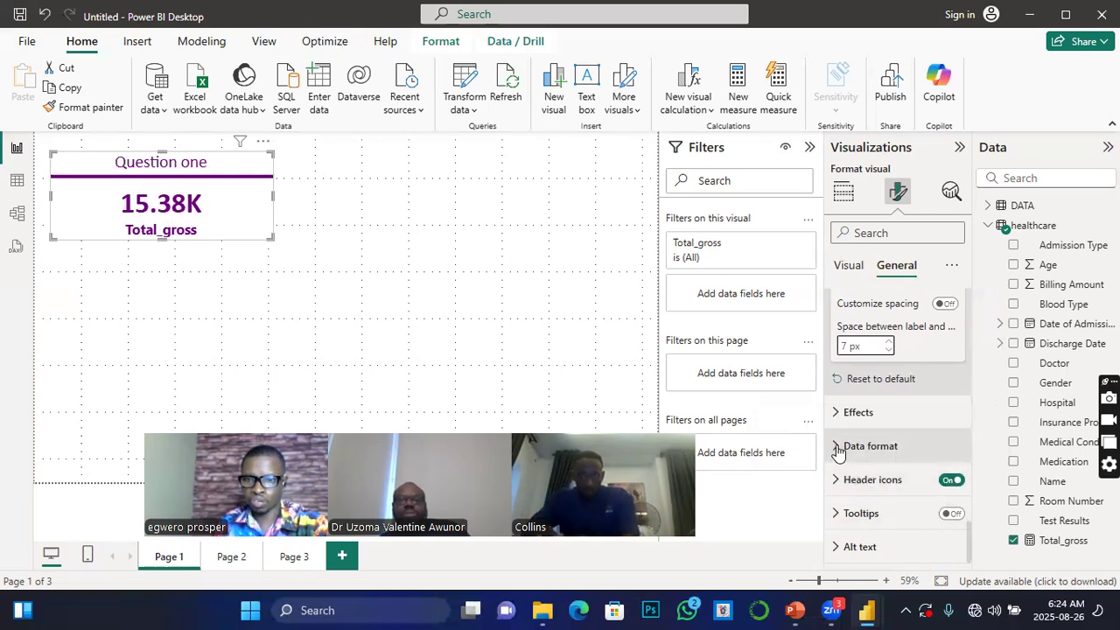
# Examine the card's data format options for Total_gross and its header icon color settings.
pyautogui.click(838, 448)
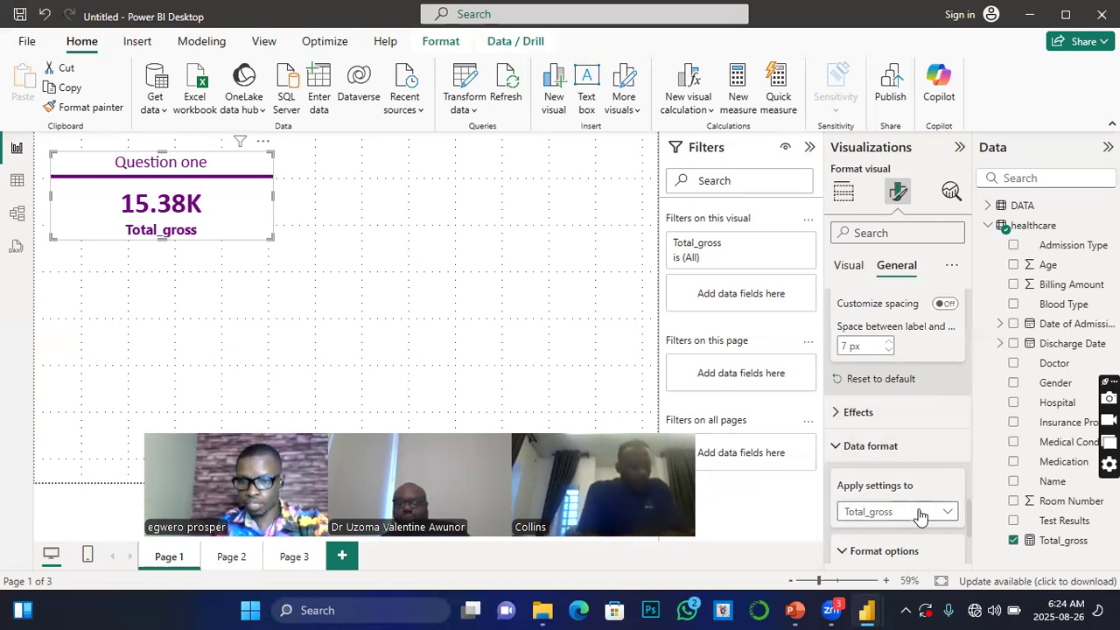
pyautogui.scroll(-2, 902, 506)
pyautogui.click(945, 431)
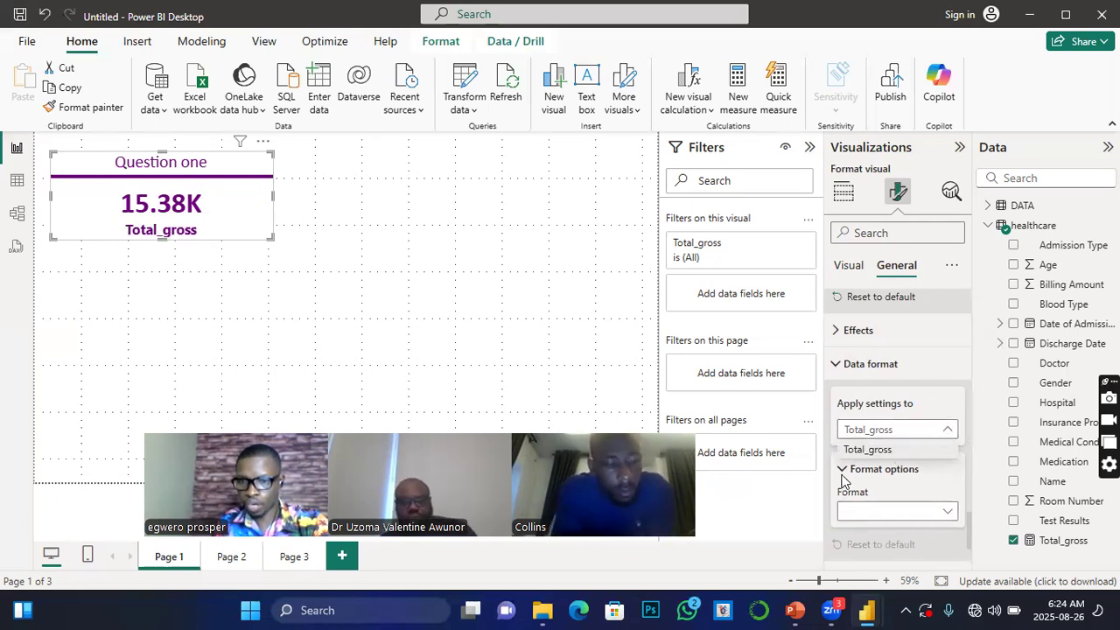
pyautogui.scroll(-3, 941, 515)
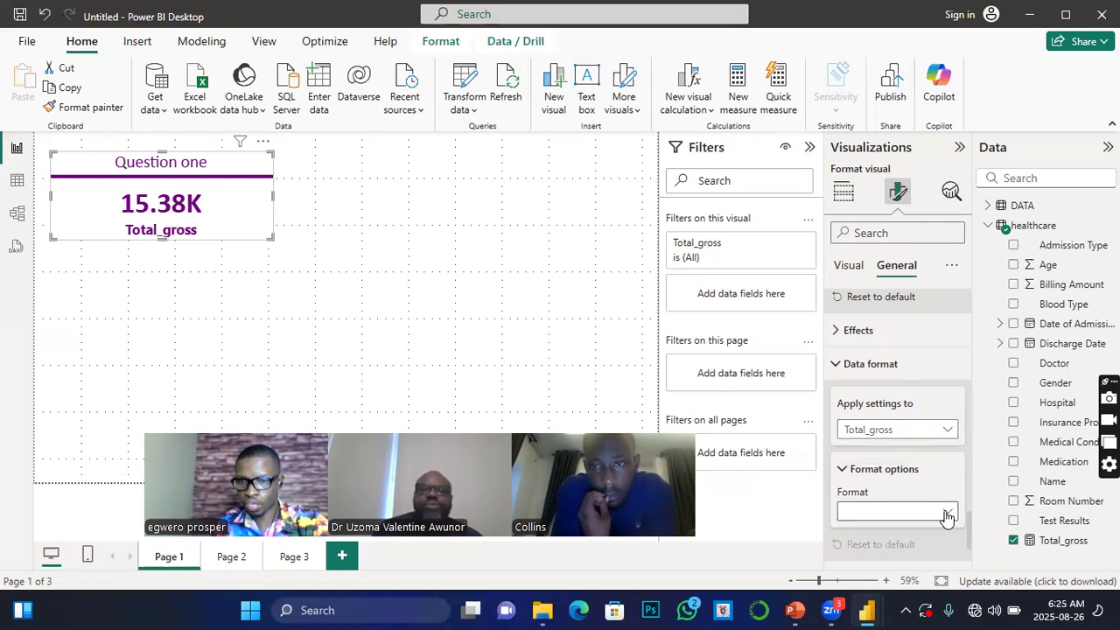
pyautogui.click(842, 375)
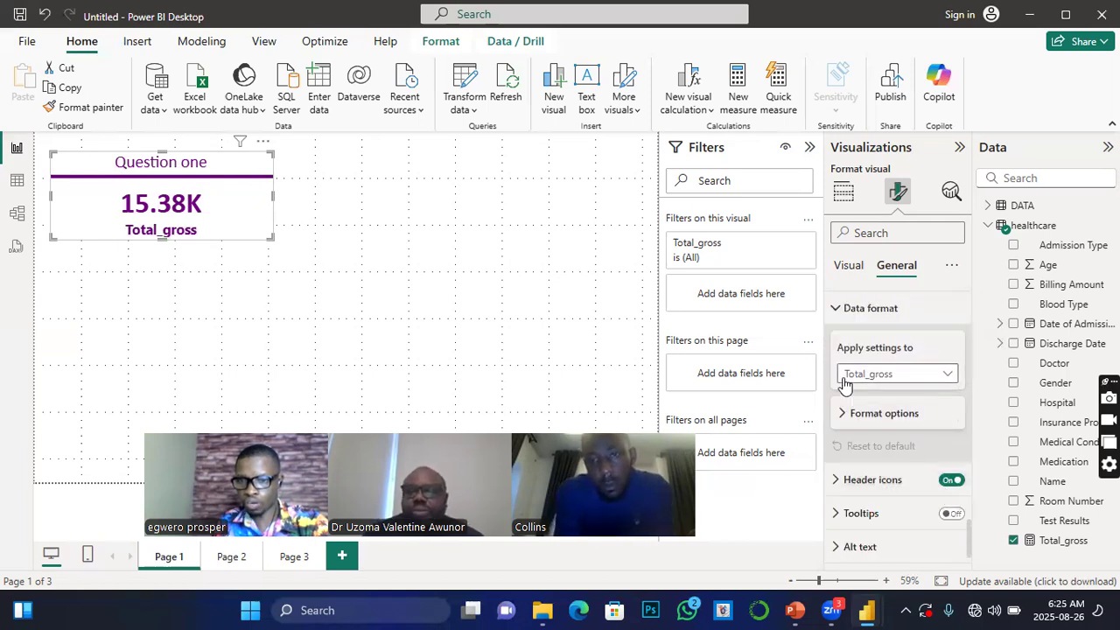
pyautogui.click(842, 416)
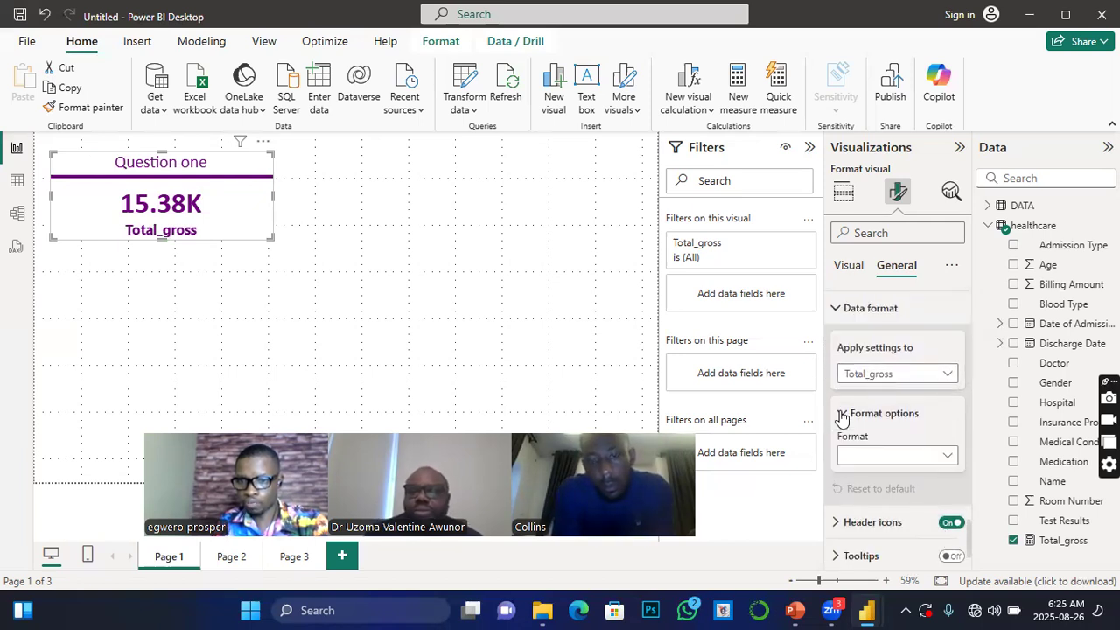
pyautogui.scroll(-2, 840, 473)
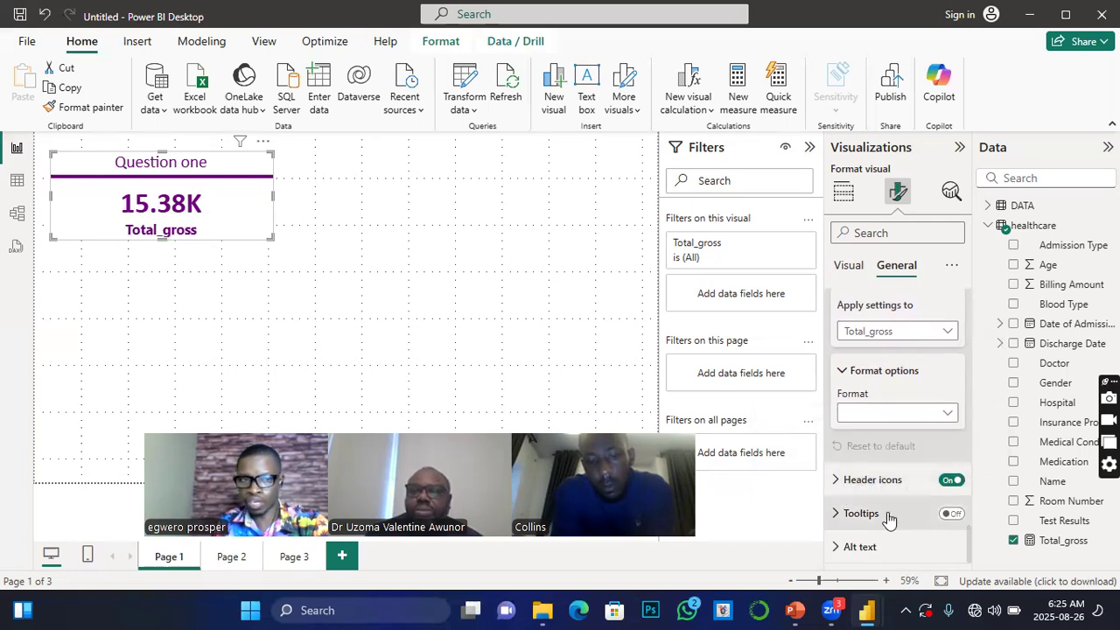
pyautogui.click(838, 482)
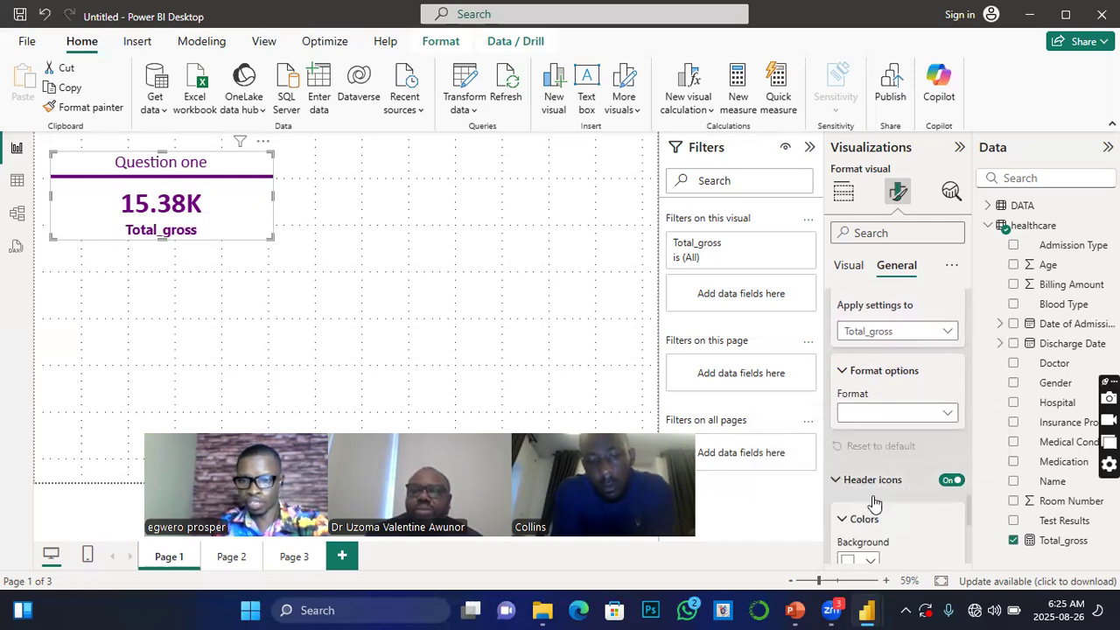
pyautogui.click(871, 512)
pyautogui.scroll(1, 881, 479)
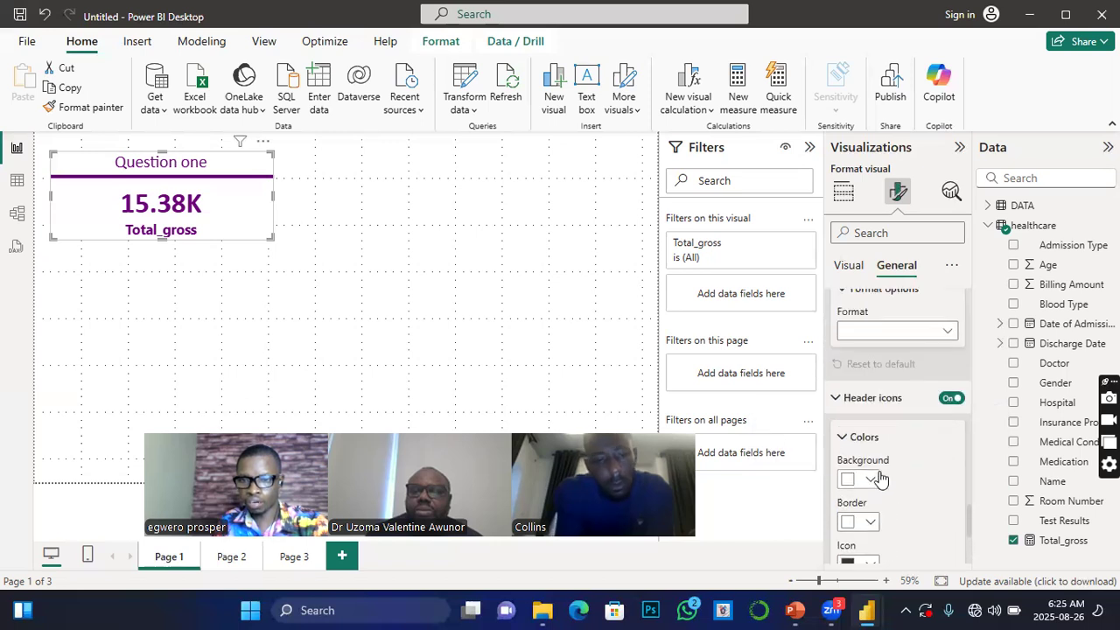
pyautogui.click(846, 400)
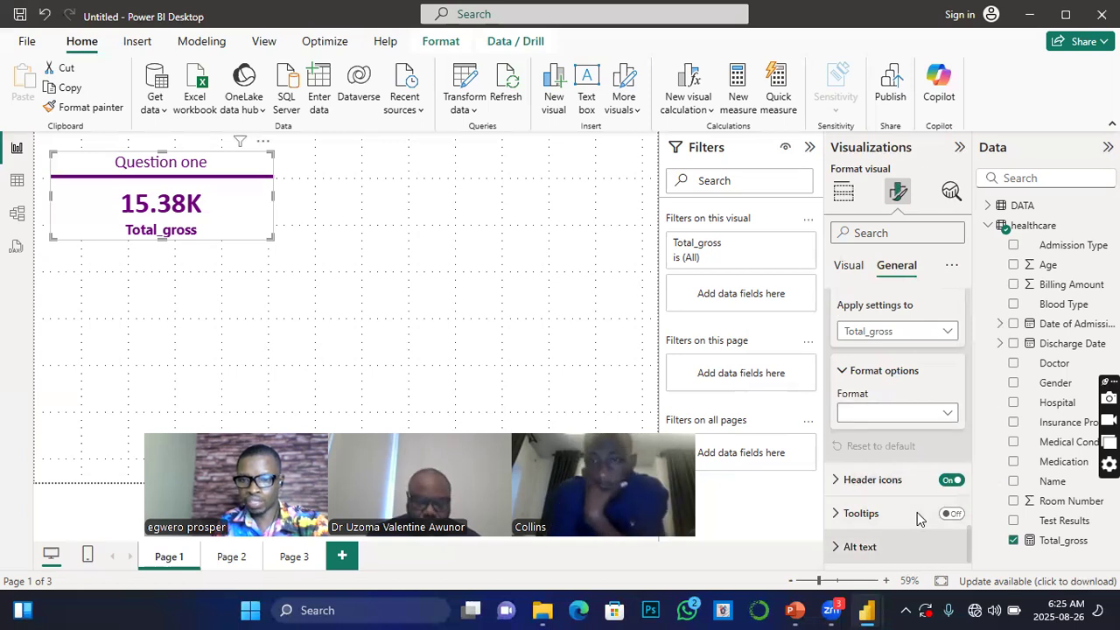
# Set the card's background color to light gray with 72% transparency in its effects.
pyautogui.scroll(5, 888, 495)
pyautogui.scroll(8, 887, 496)
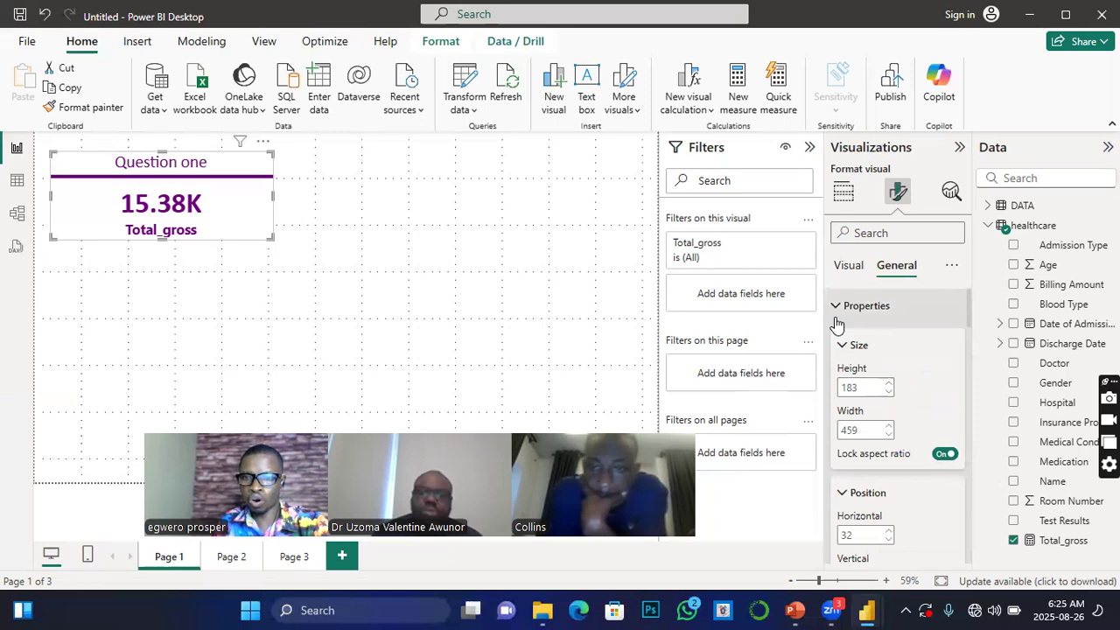
pyautogui.click(840, 313)
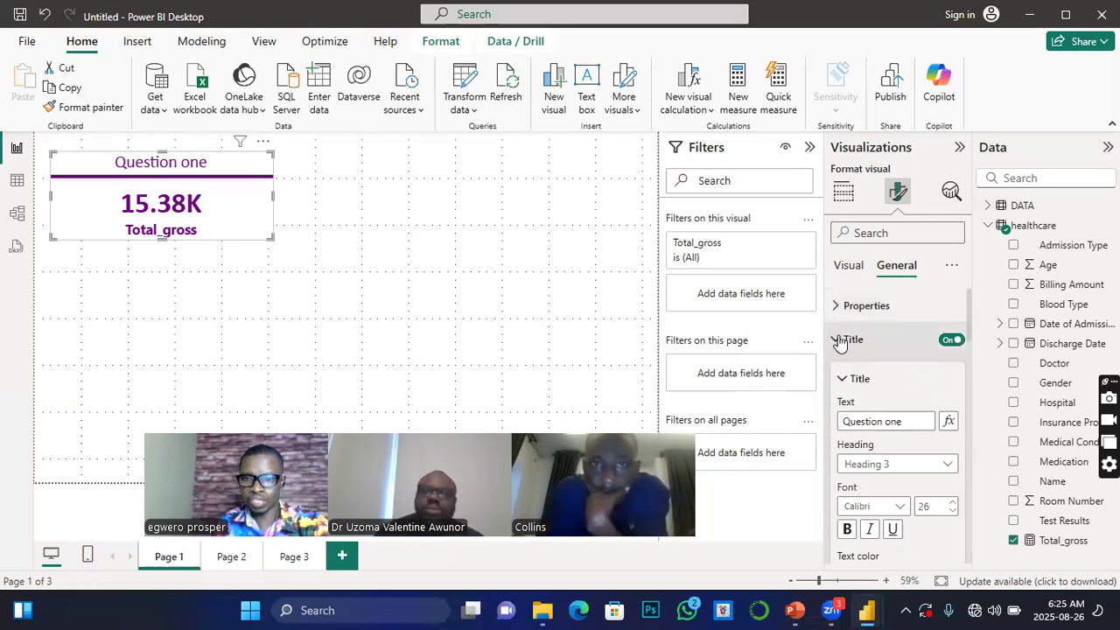
pyautogui.click(847, 337)
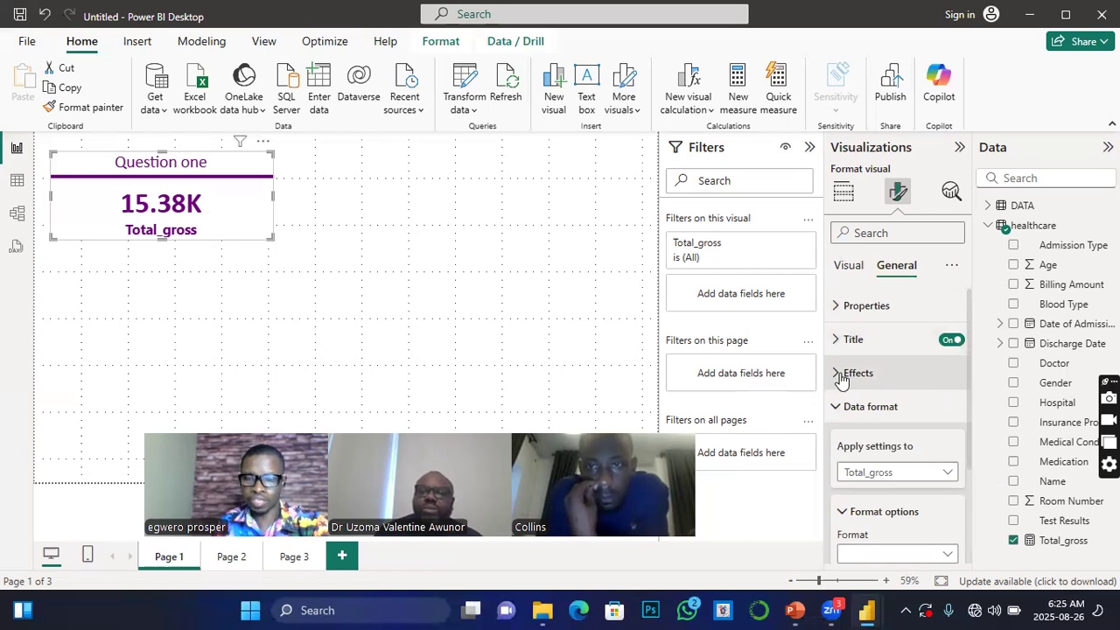
pyautogui.click(840, 377)
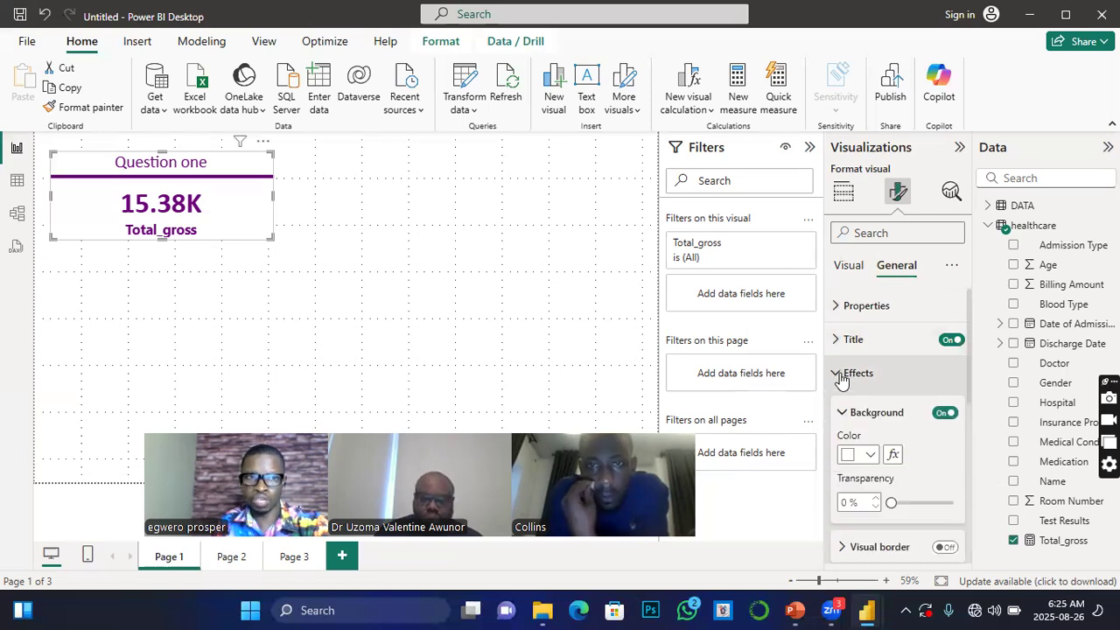
pyautogui.click(871, 455)
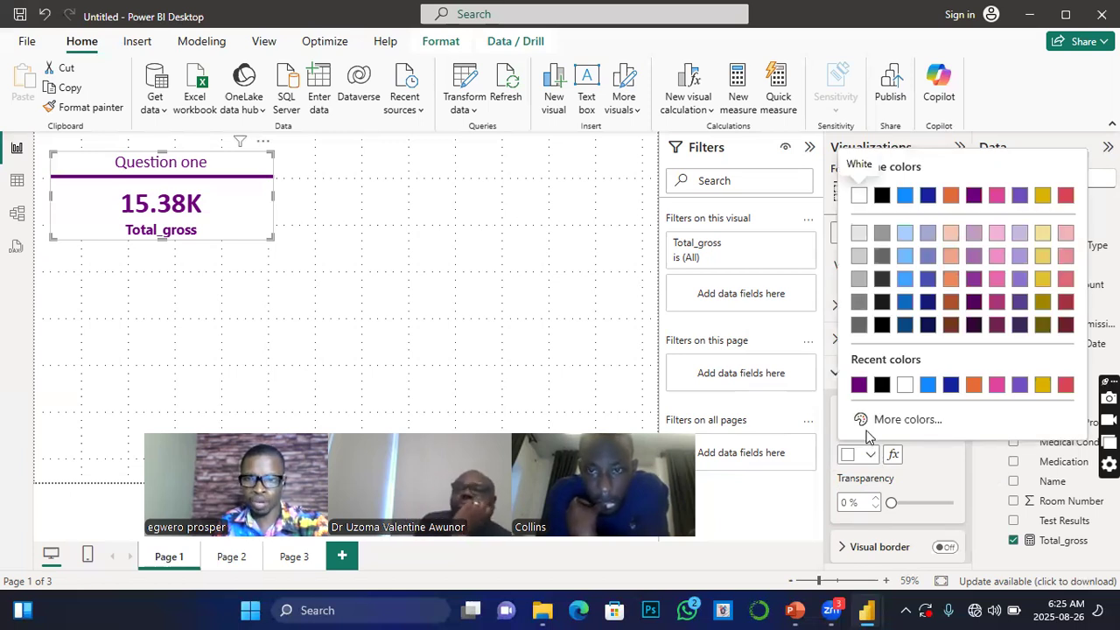
pyautogui.click(859, 255)
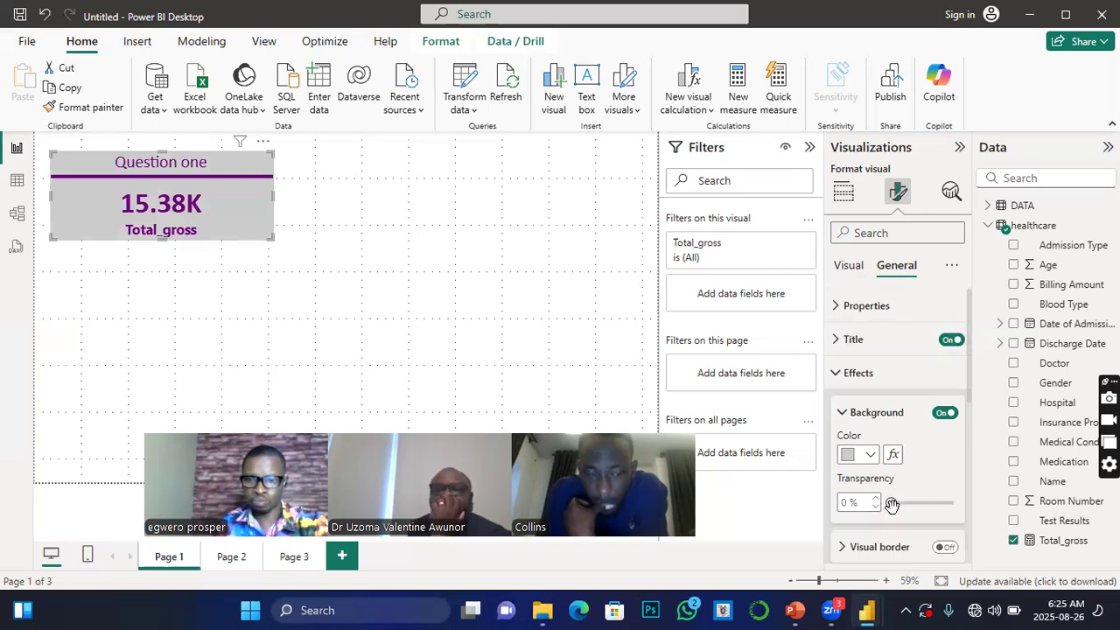
pyautogui.moveTo(892, 506); pyautogui.dragTo(895, 507)
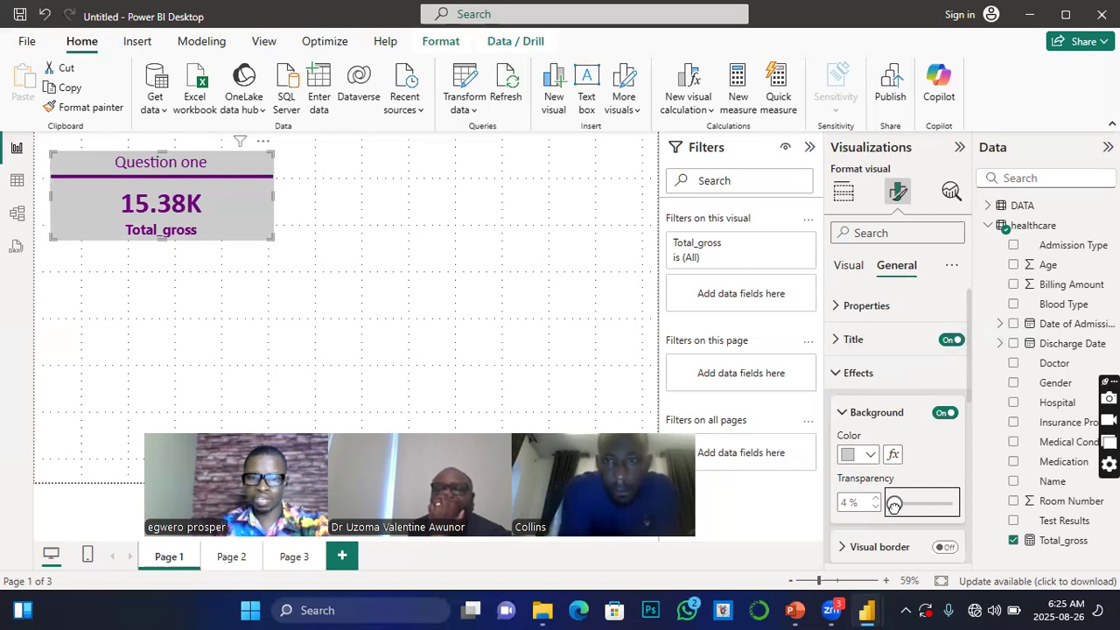
pyautogui.moveTo(894, 507); pyautogui.dragTo(936, 507)
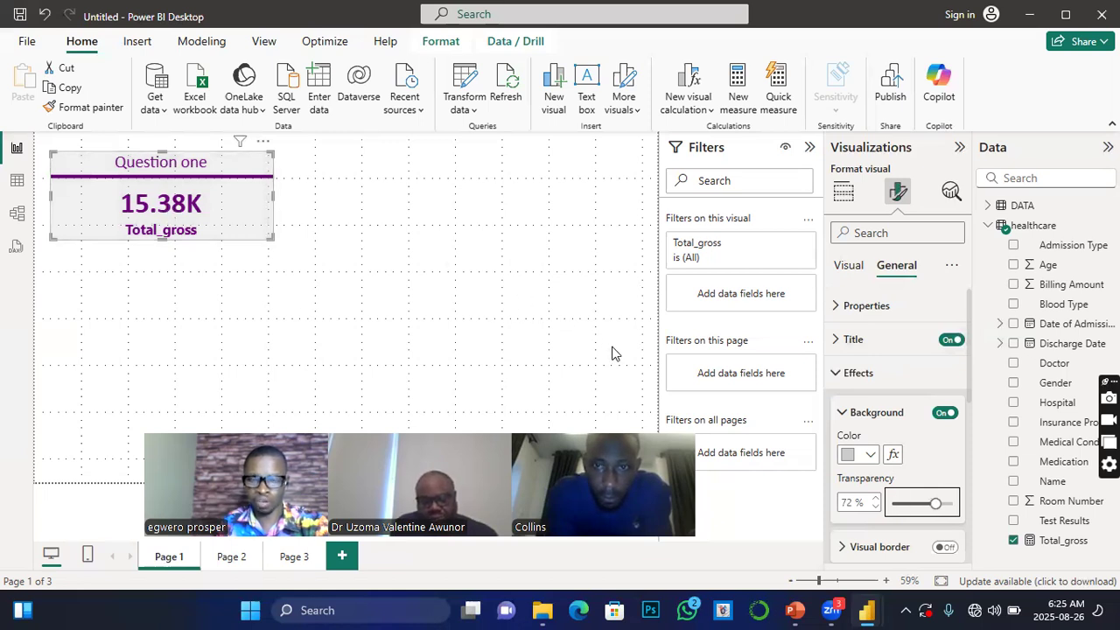
# Try a shadow on the card, turn it back off and deselect the card.
pyautogui.scroll(-2, 869, 512)
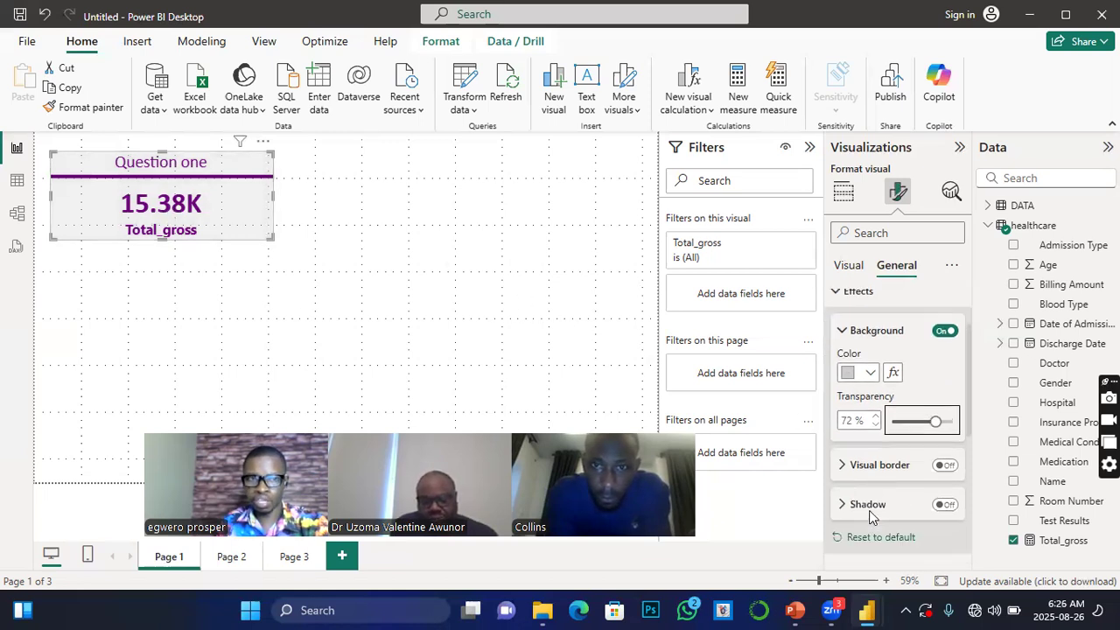
pyautogui.scroll(-2, 869, 510)
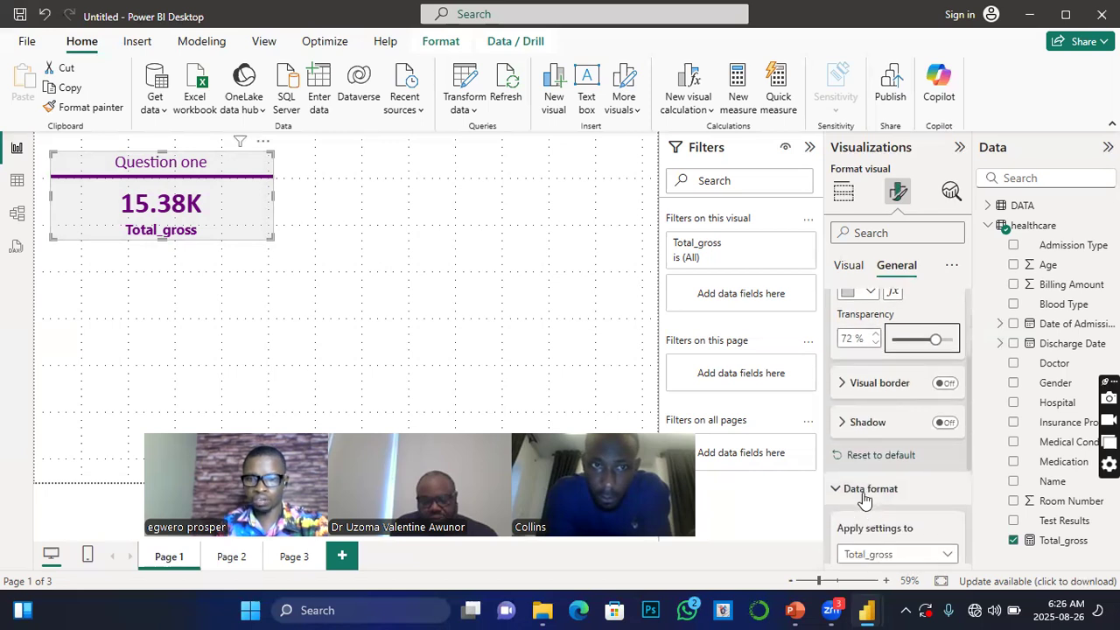
pyautogui.click(944, 423)
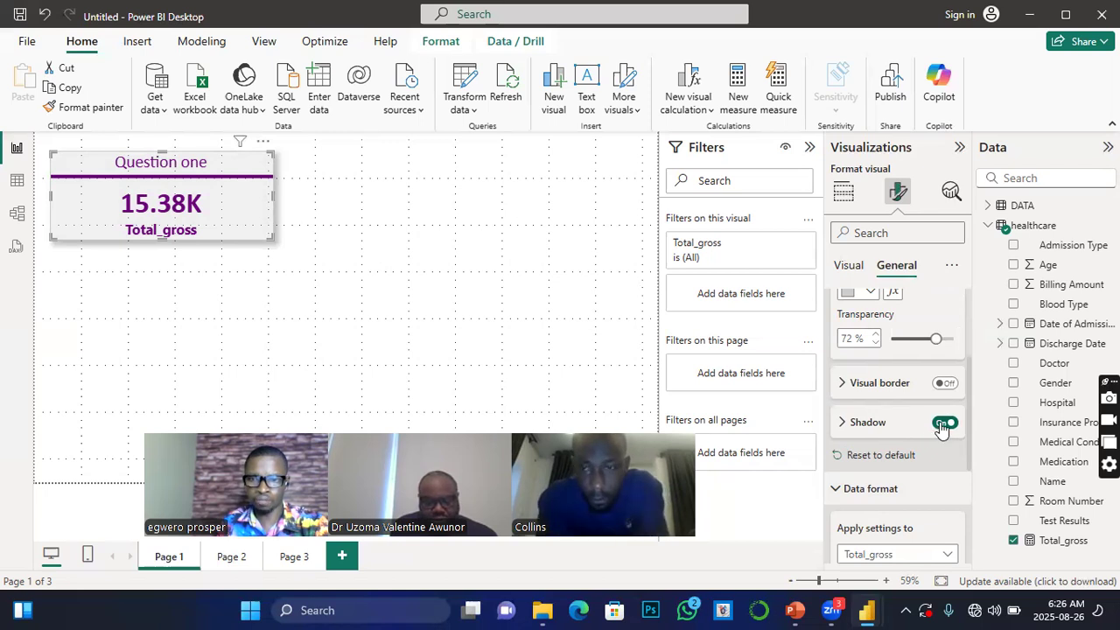
pyautogui.click(945, 424)
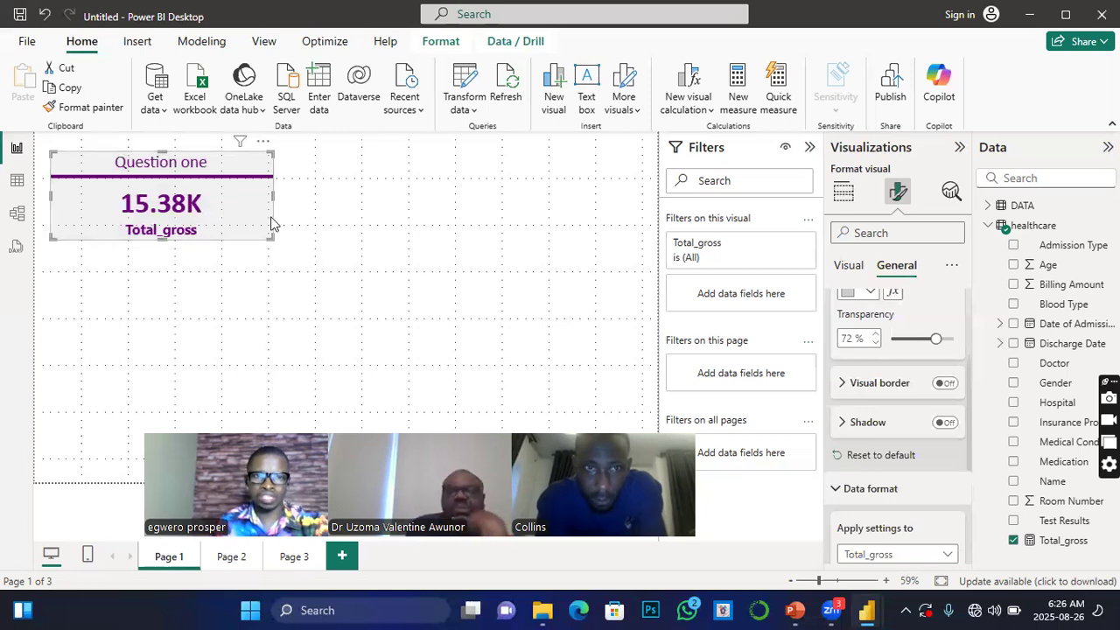
pyautogui.click(317, 217)
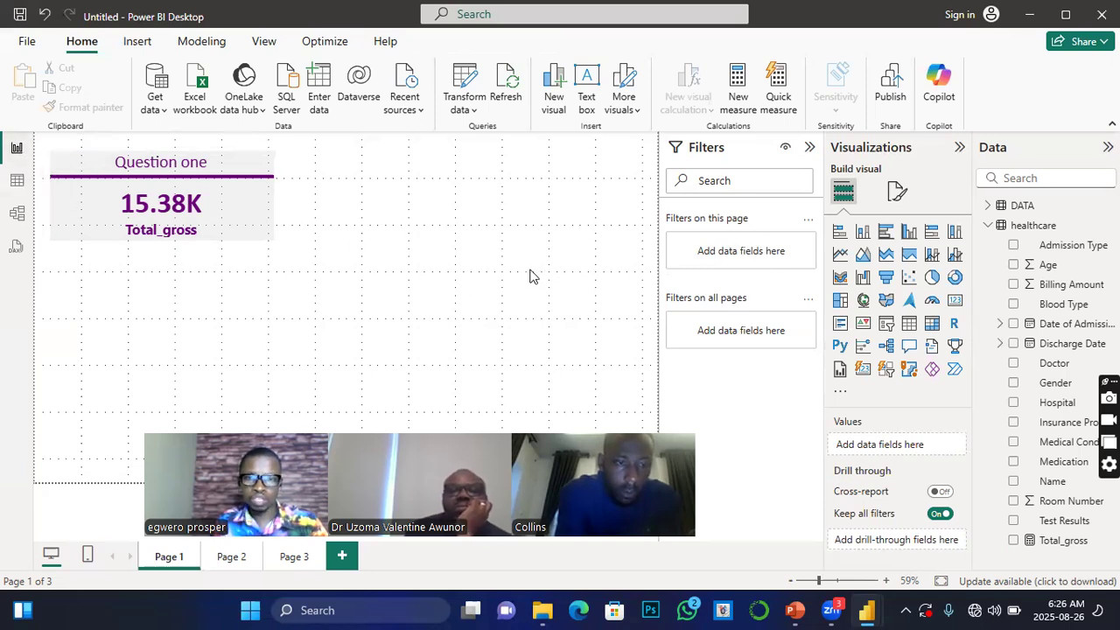
# Examine the columns of the healthcare and DATA tables in the data view, and return to the report page.
pyautogui.click(15, 186)
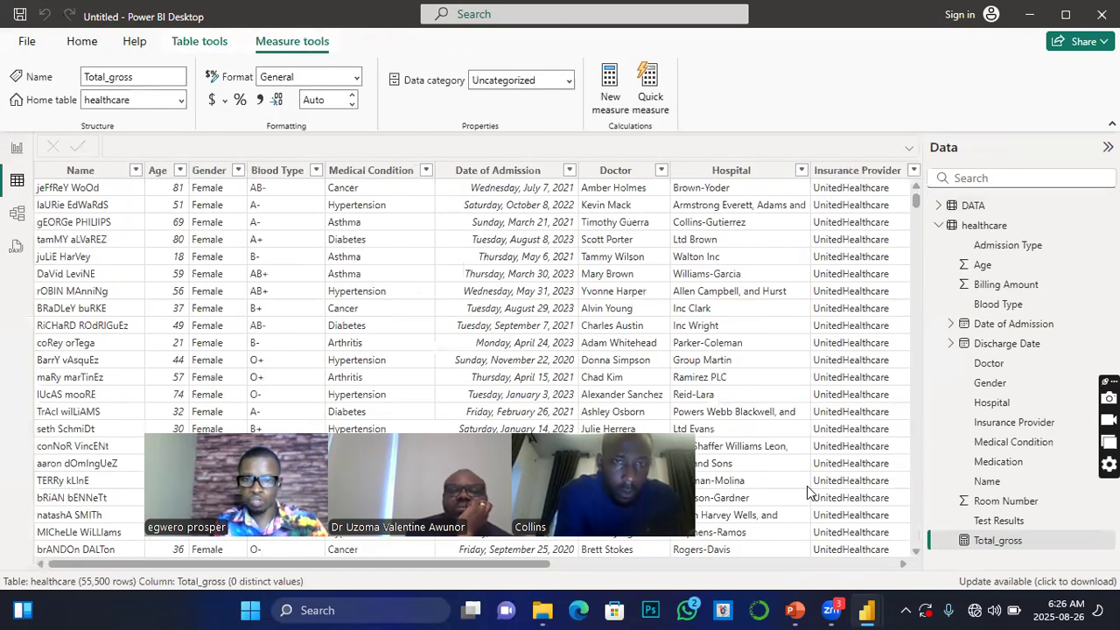
pyautogui.hscroll(5, 807, 485)
pyautogui.hscroll(-2, 807, 486)
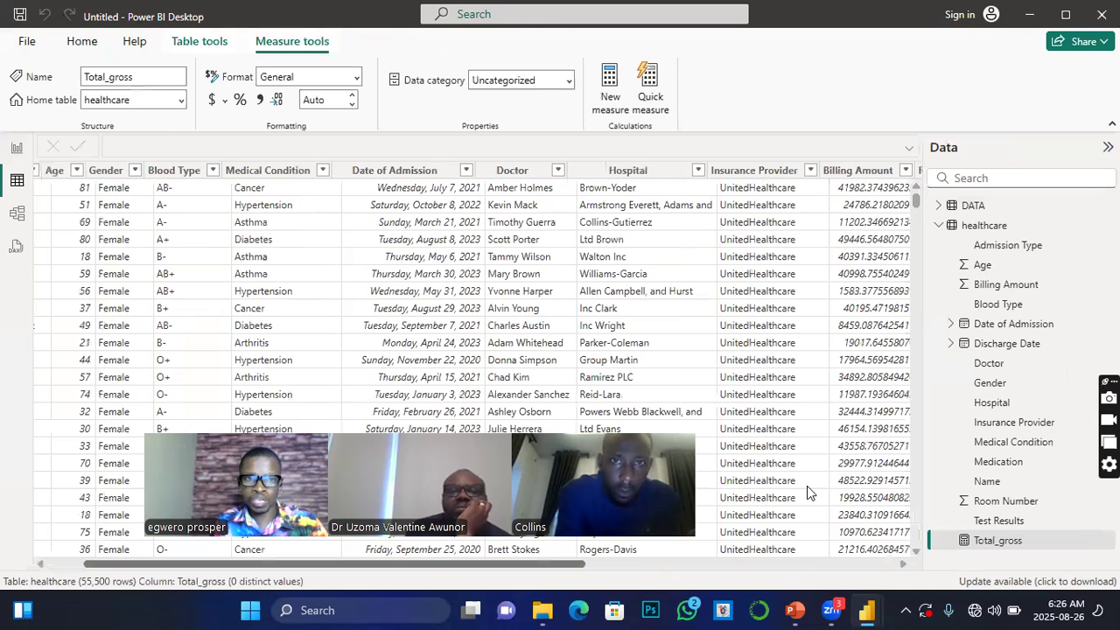
pyautogui.hscroll(-1, 807, 486)
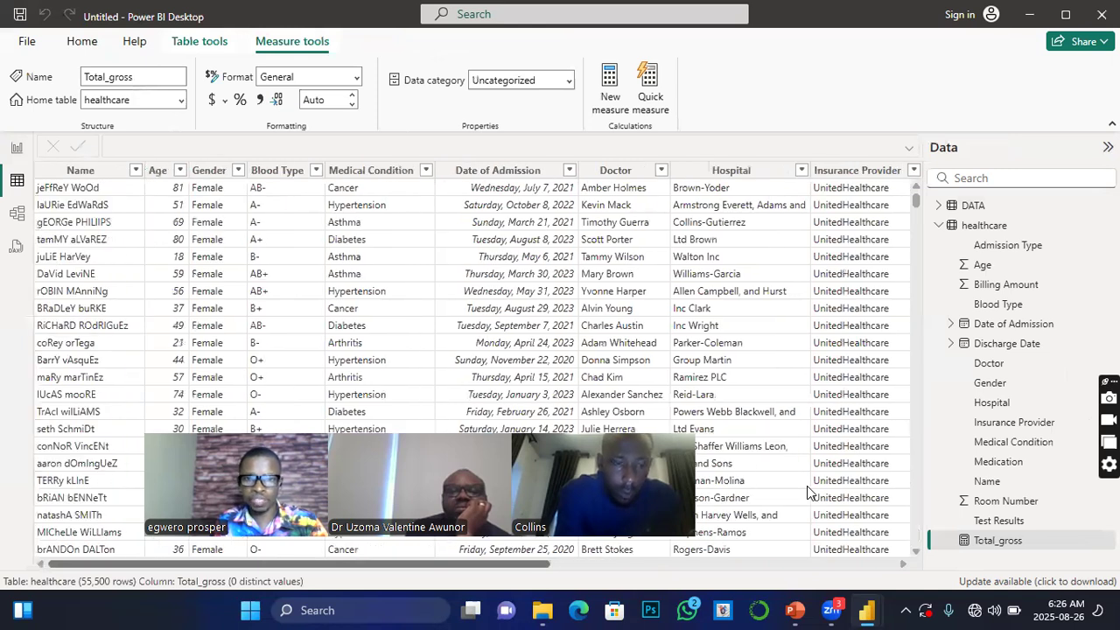
pyautogui.hscroll(5, 807, 485)
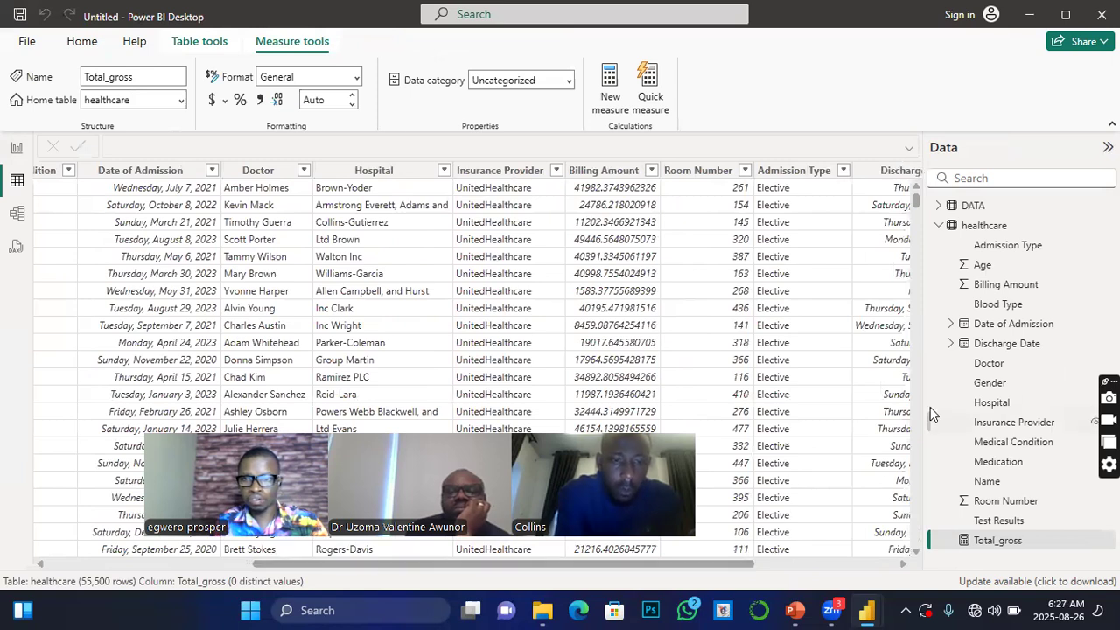
pyautogui.click(939, 205)
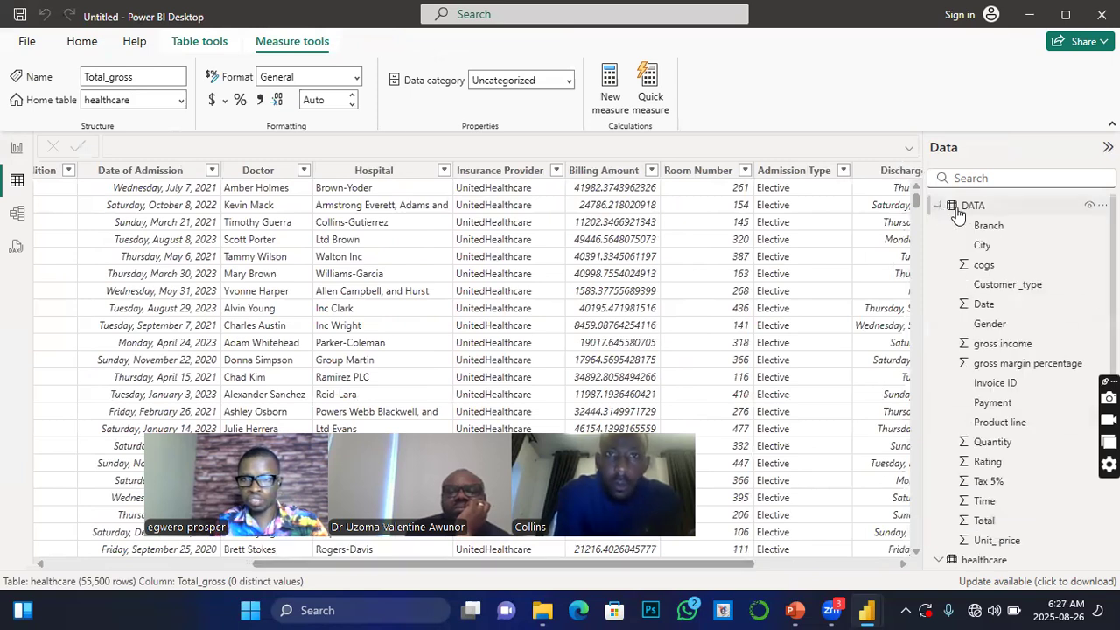
pyautogui.click(974, 205)
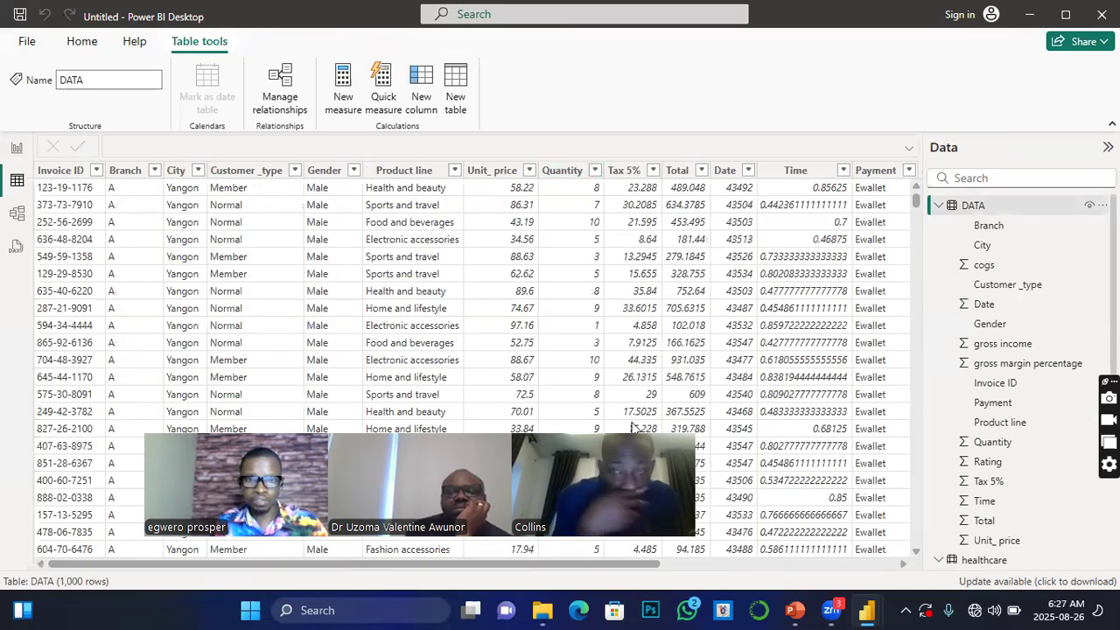
pyautogui.click(16, 148)
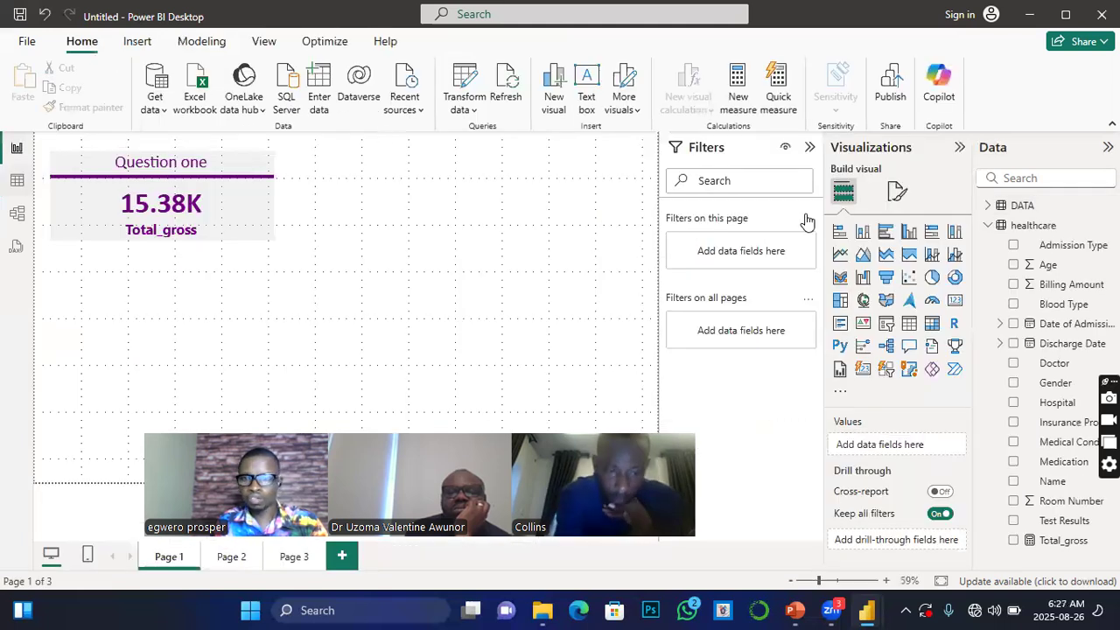
# Create a new measure in the DATA table and name it Total_5%_Tax.
pyautogui.rightClick(1041, 287)
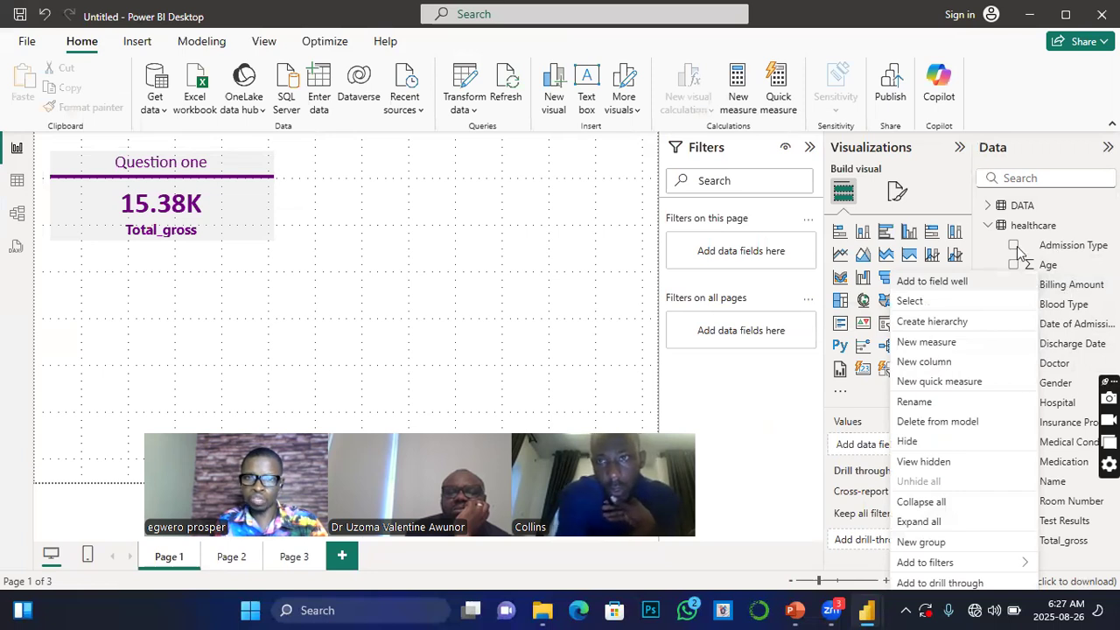
pyautogui.click(547, 254)
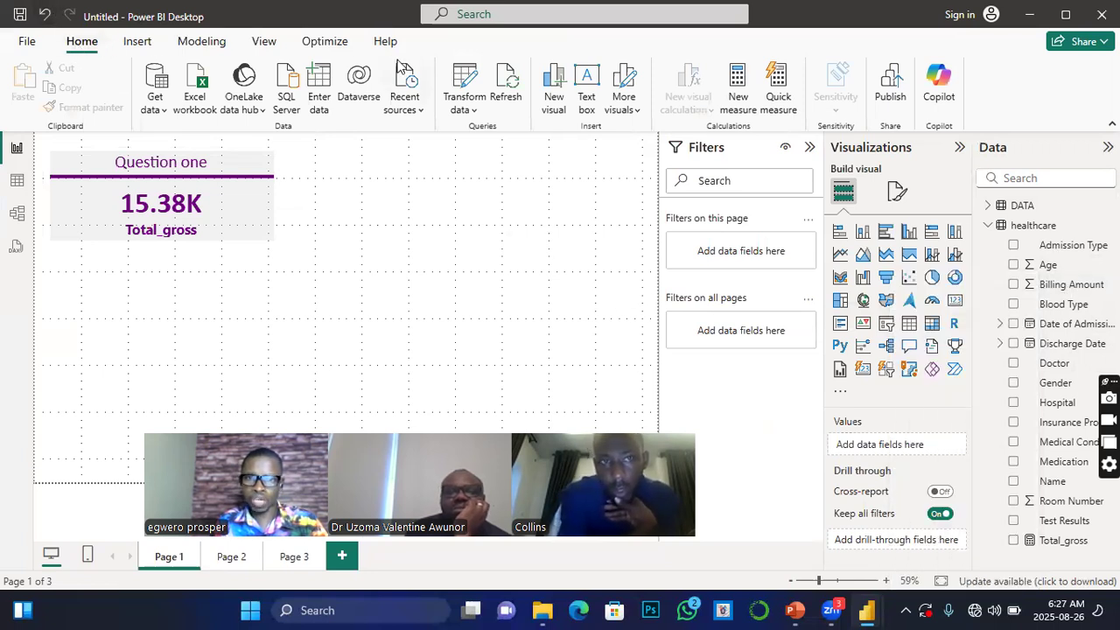
pyautogui.click(743, 89)
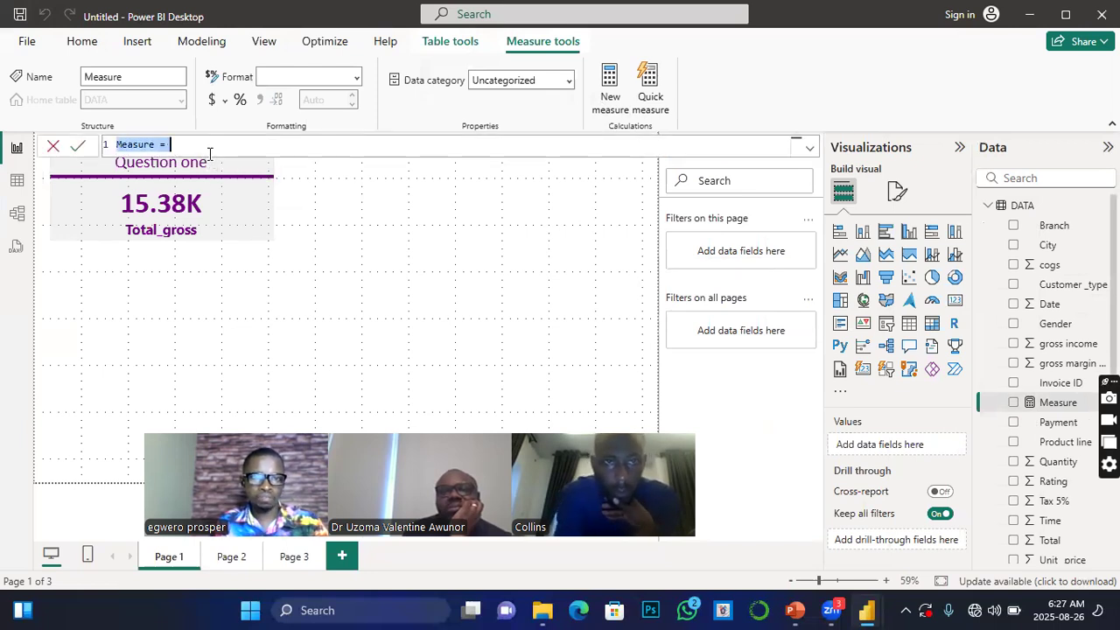
pyautogui.click(157, 147)
pyautogui.press('BackSpace')
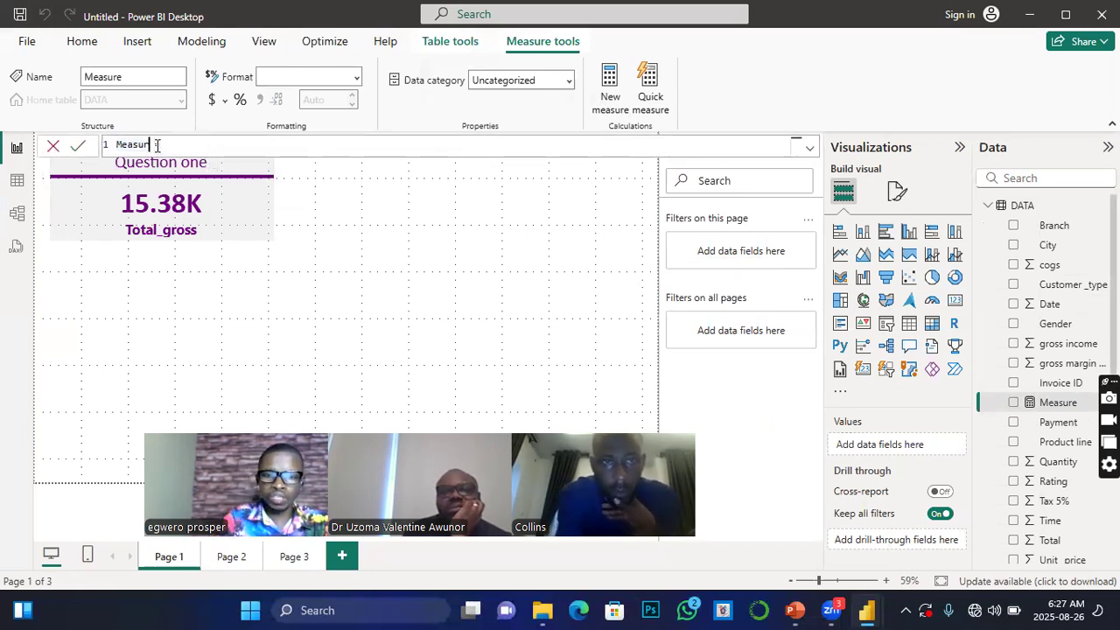
pyautogui.press('BackSpace')
pyautogui.press('BackSpace')
pyautogui.press('BackSpace')
pyautogui.press('BackSpace')
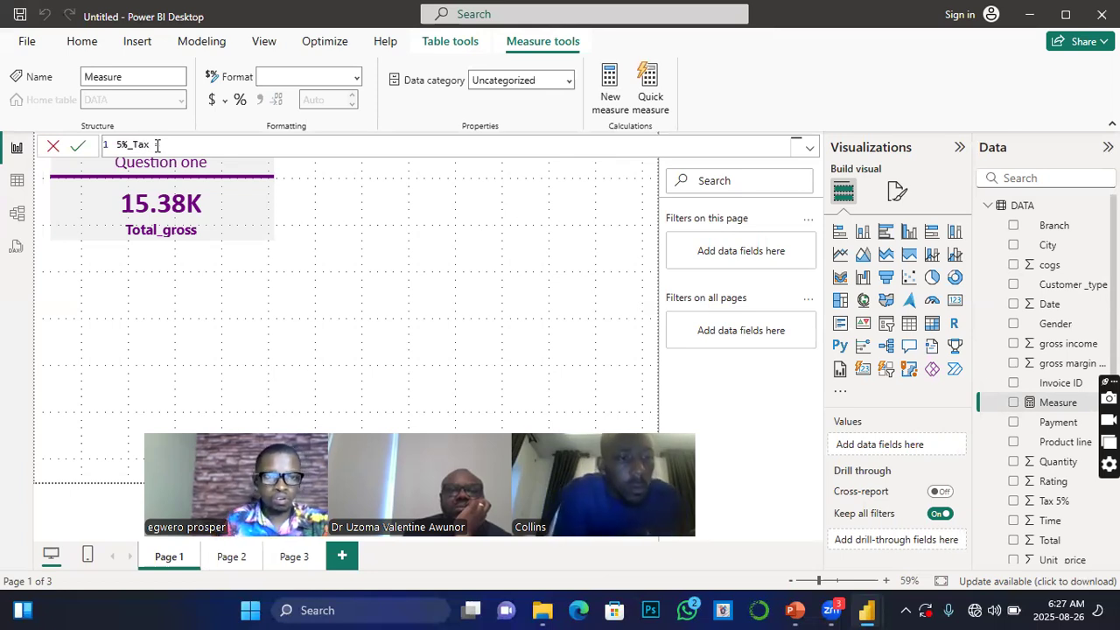
pyautogui.write('T')
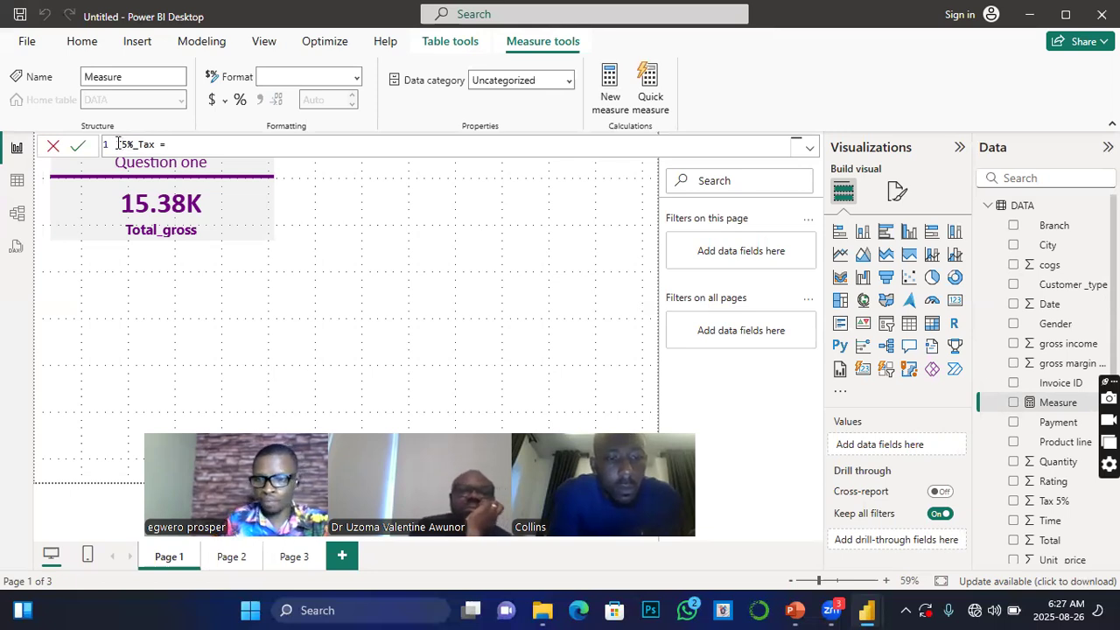
pyautogui.write('otal_')
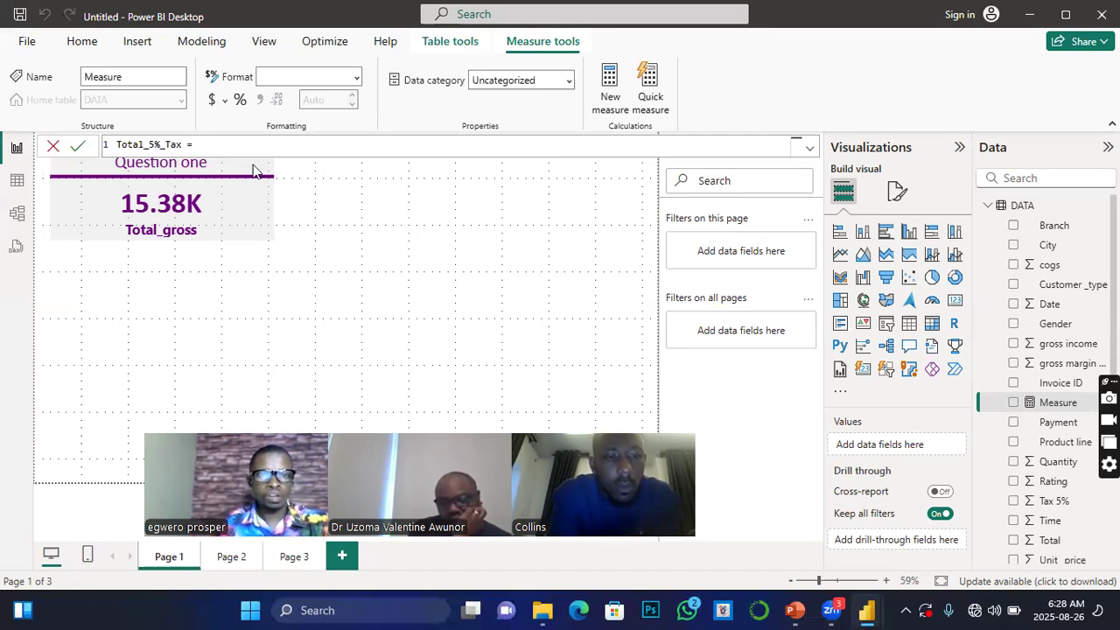
# Define the Total_5%_Tax measure as SUM(DATA[Tax 5%]) and commit the formula.
pyautogui.click(218, 144)
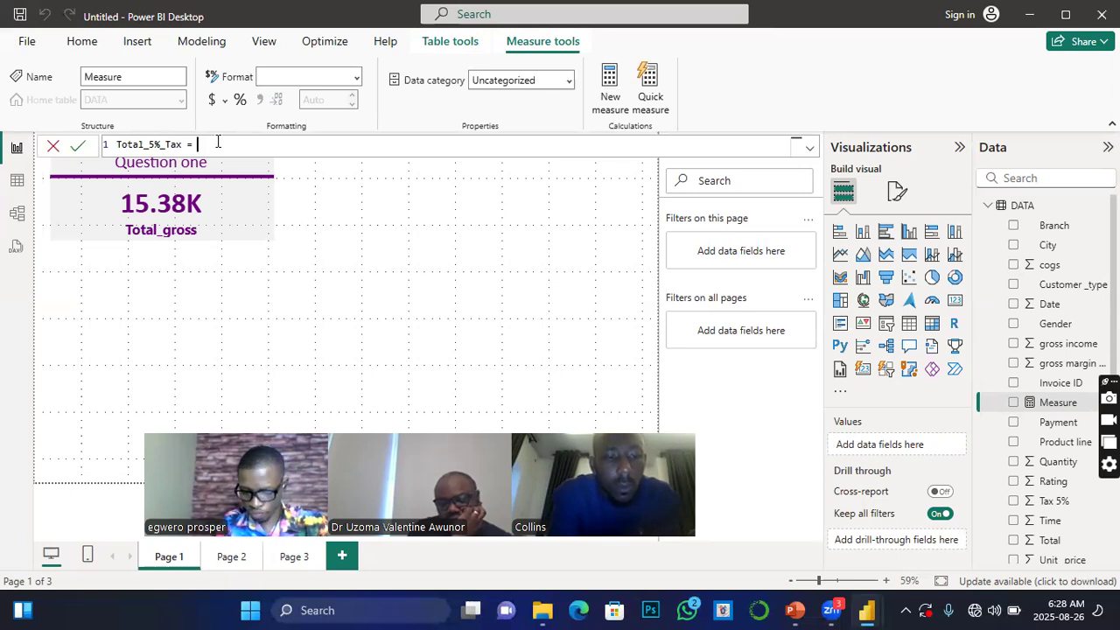
pyautogui.write('s')
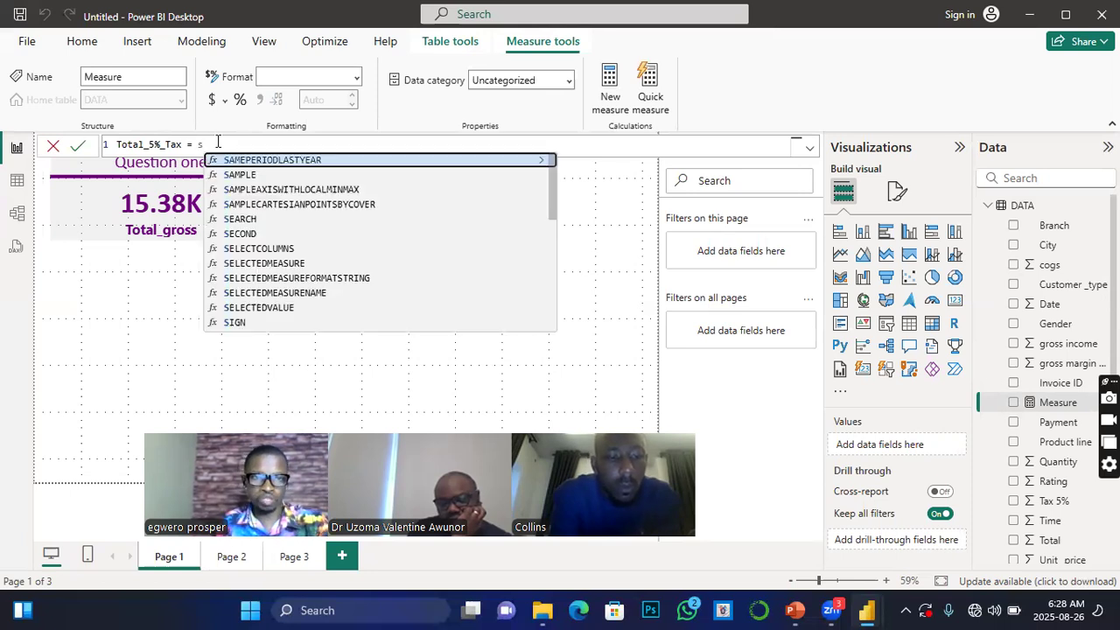
pyautogui.write('um')
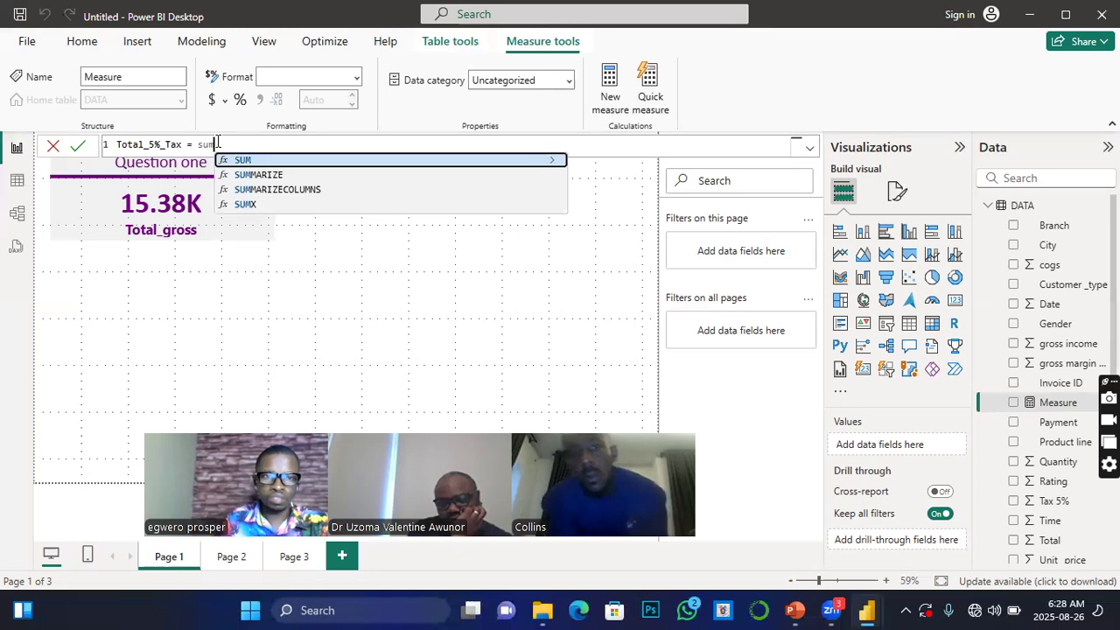
pyautogui.click(245, 163)
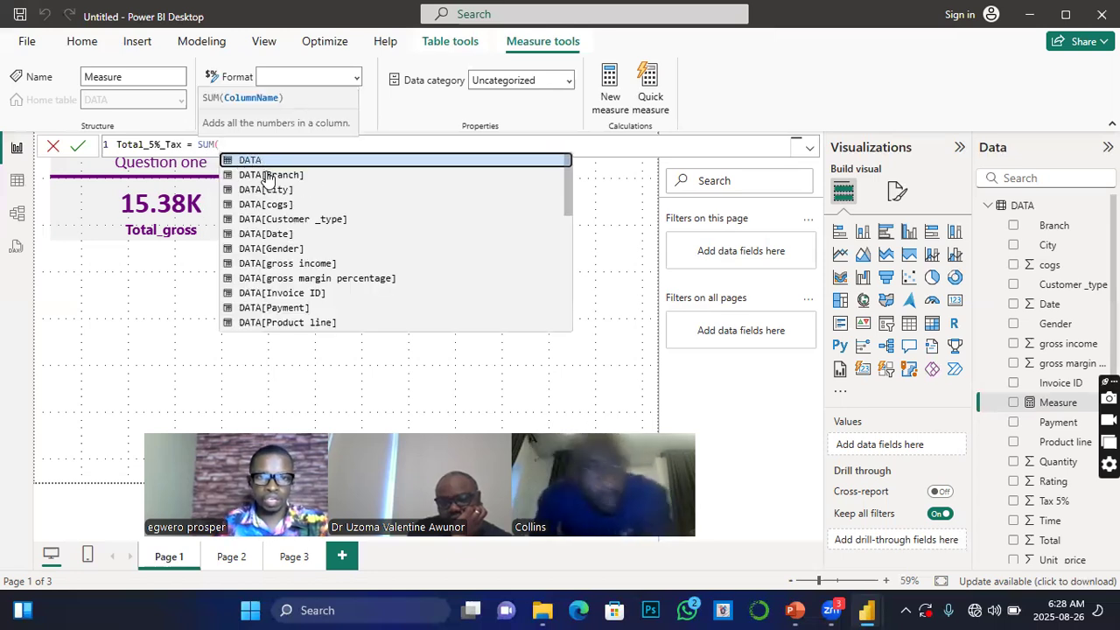
pyautogui.scroll(-1, 299, 269)
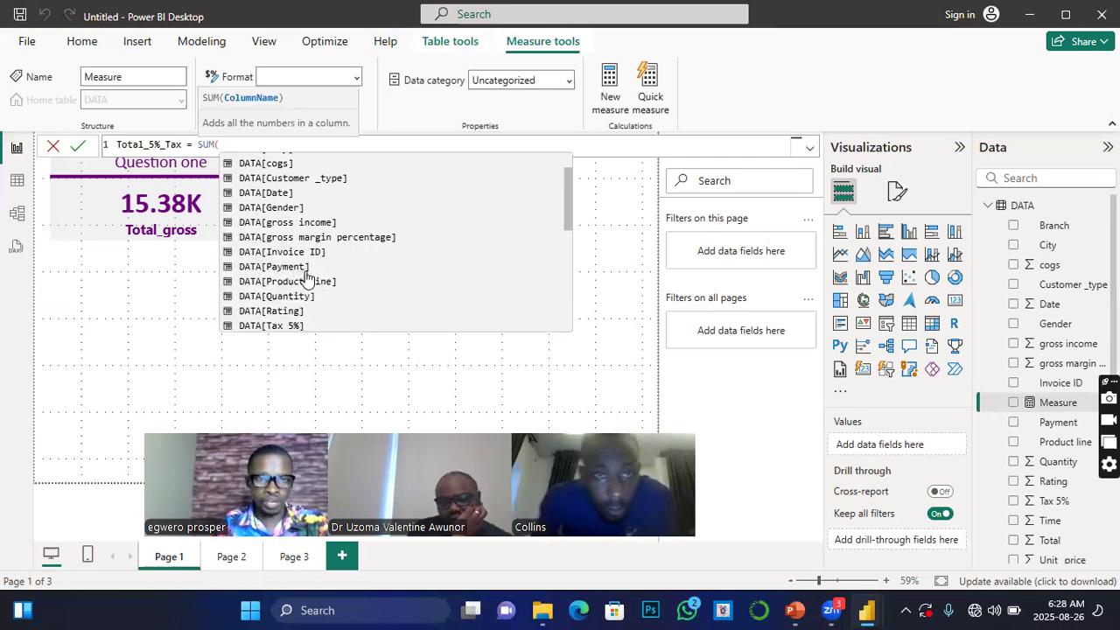
pyautogui.click(300, 321)
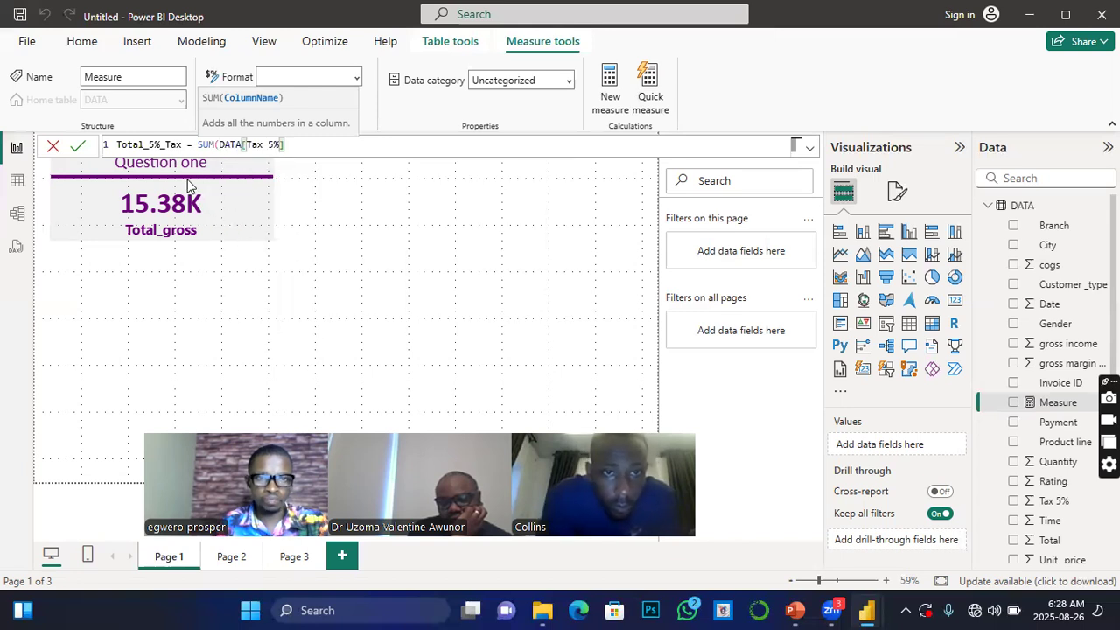
pyautogui.click(78, 152)
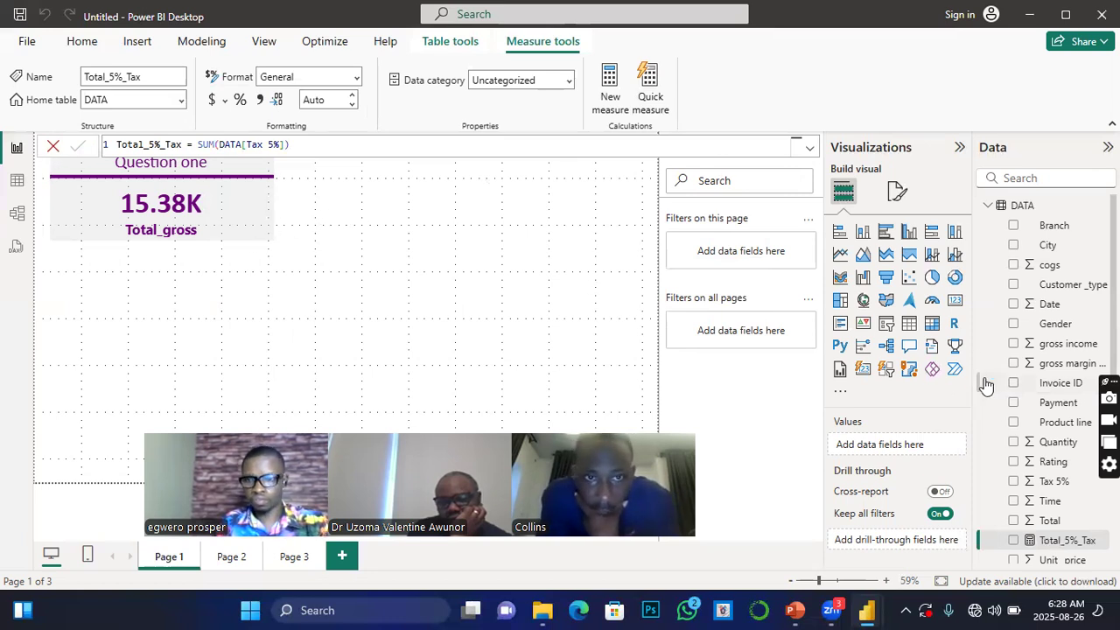
# Add a card visual beside the Question one card and fill it with the Total_5%_Tax measure.
pyautogui.click(955, 301)
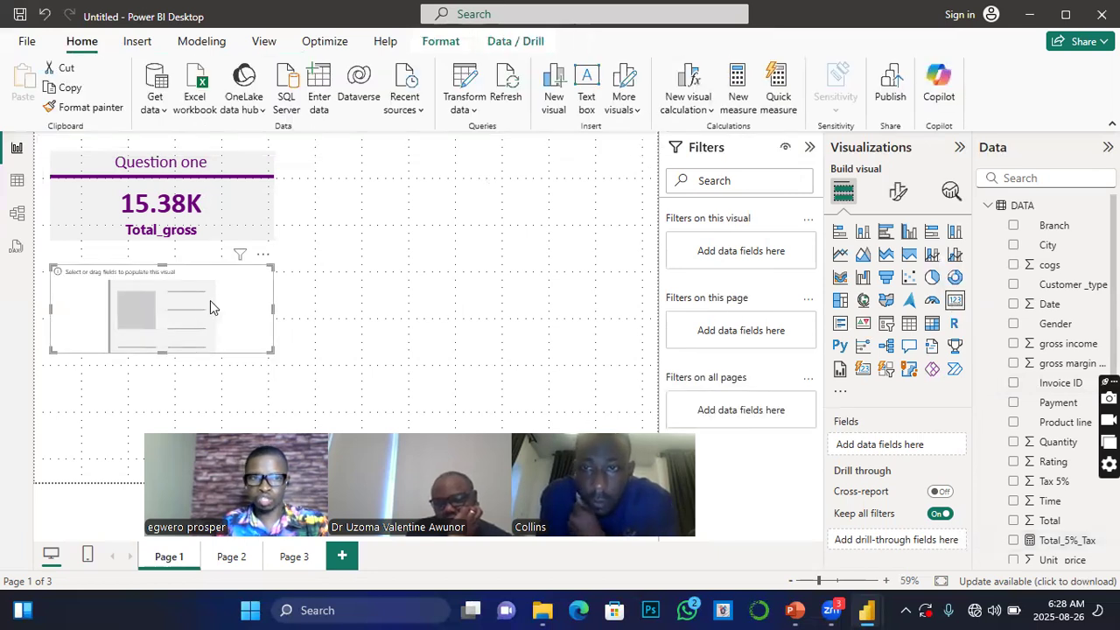
pyautogui.moveTo(221, 301)
pyautogui.mouseDown()
pyautogui.moveTo(342, 288)
pyautogui.moveTo(218, 309)
pyautogui.mouseUp()
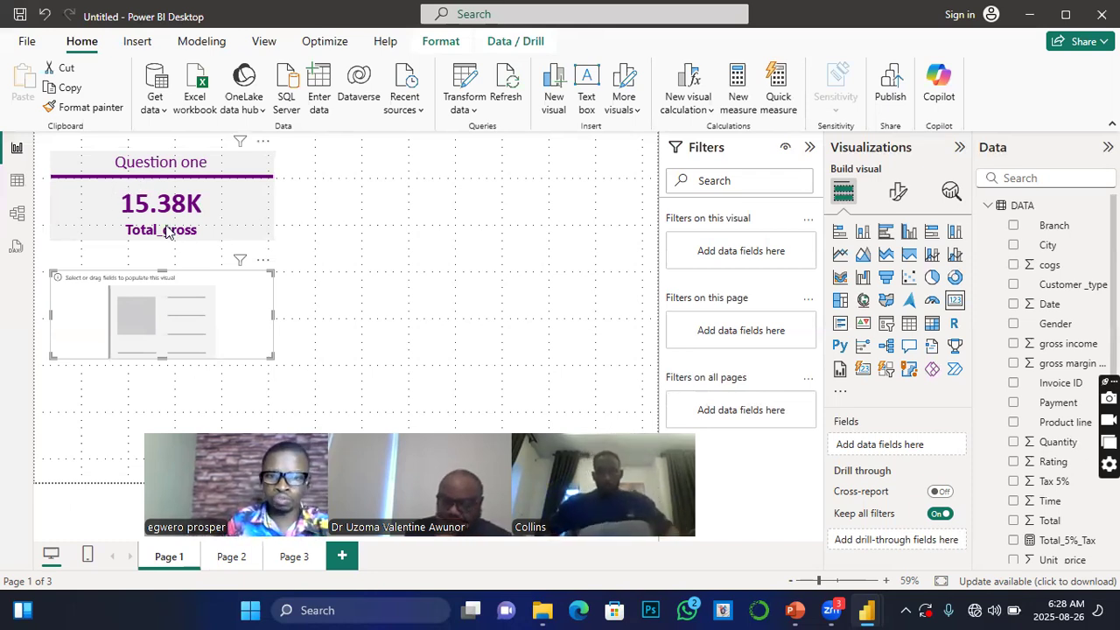
pyautogui.moveTo(226, 321); pyautogui.dragTo(477, 206)
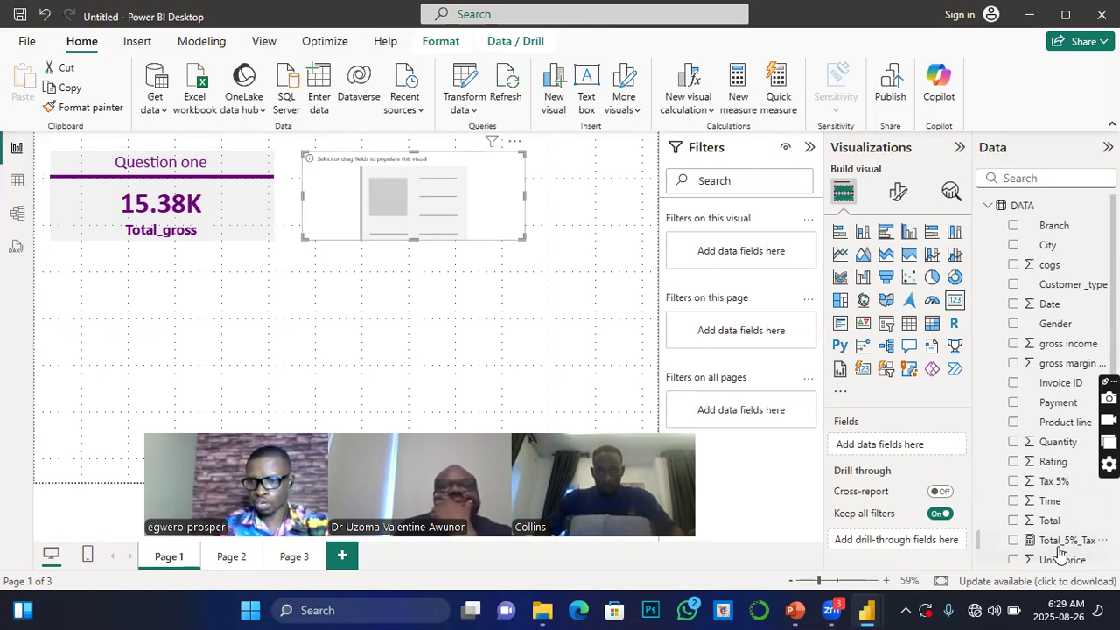
pyautogui.click(1013, 541)
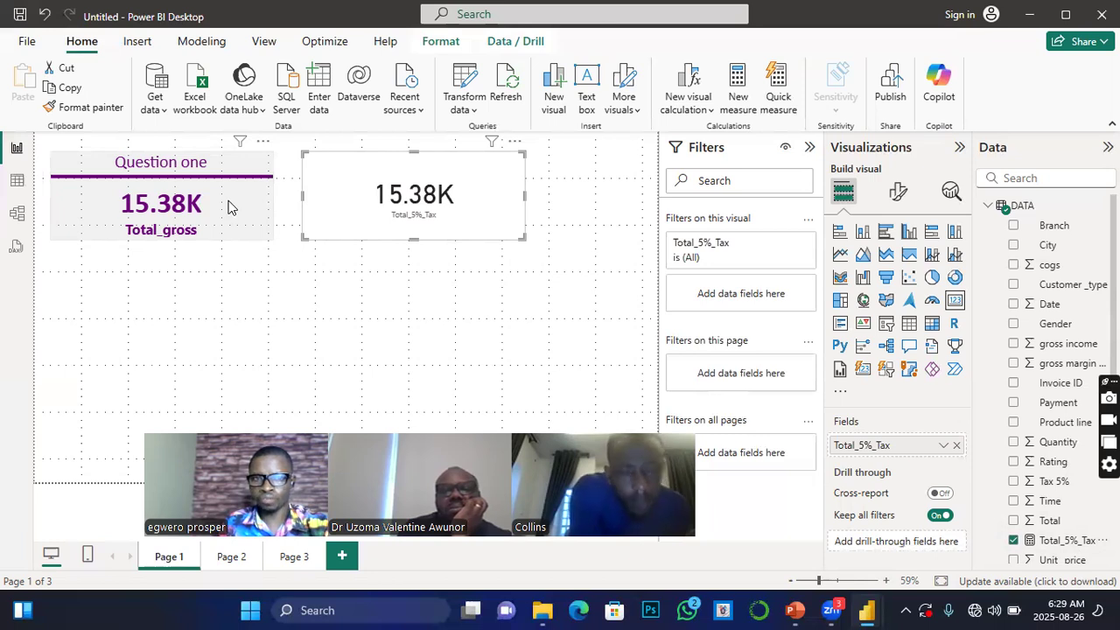
pyautogui.click(1067, 543)
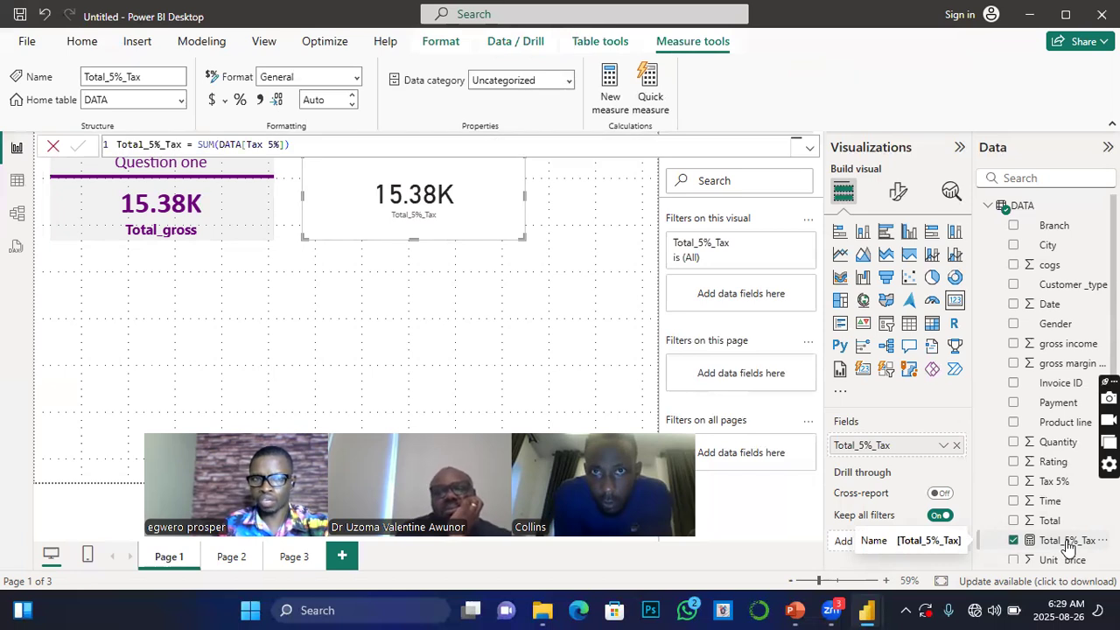
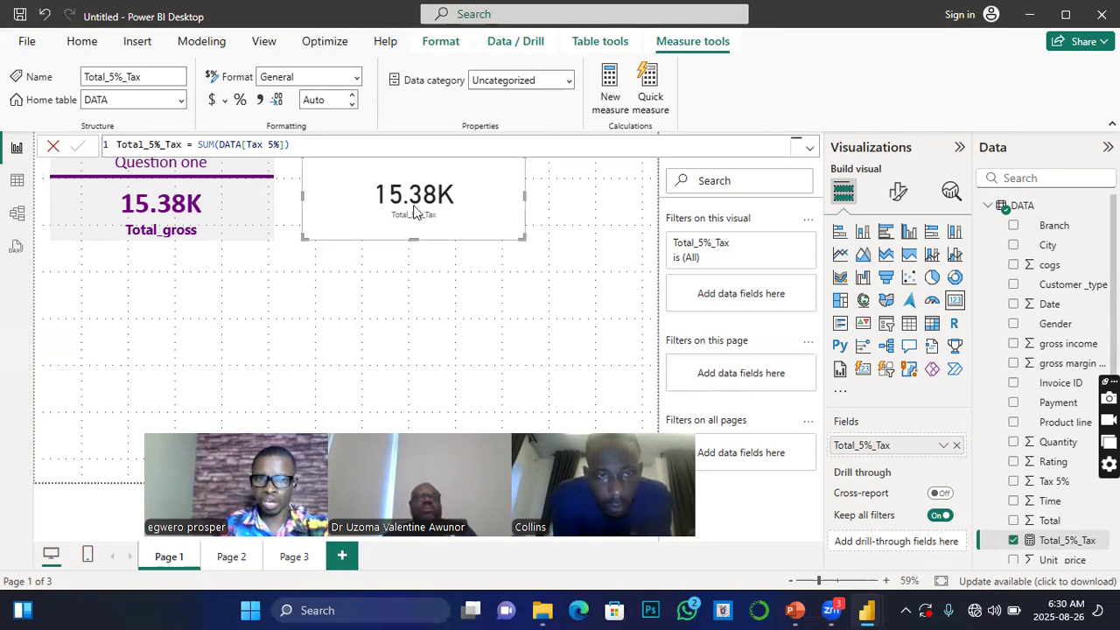
# Copy the Question one card's formatting to the Total_5%_Tax card with Format Painter.
pyautogui.click(247, 207)
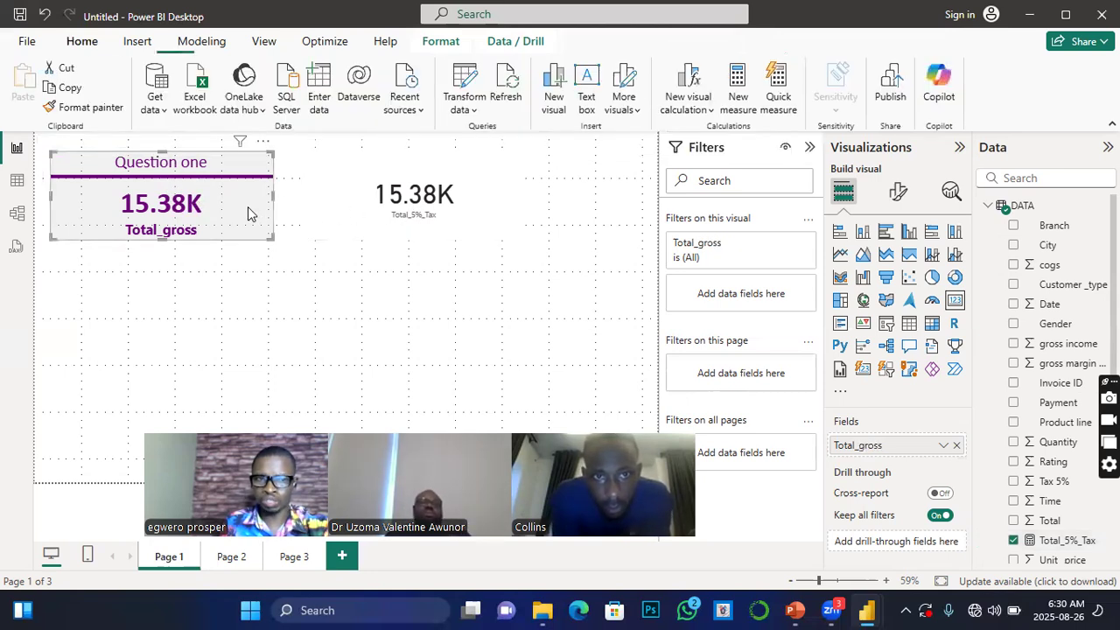
pyautogui.click(82, 112)
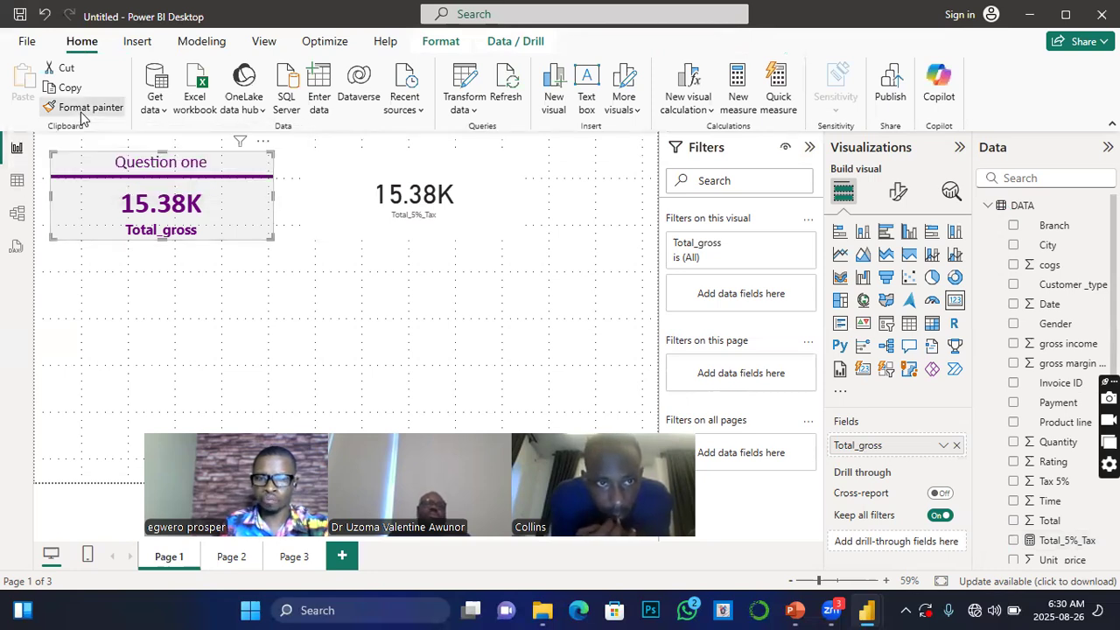
pyautogui.click(360, 204)
pyautogui.click(360, 206)
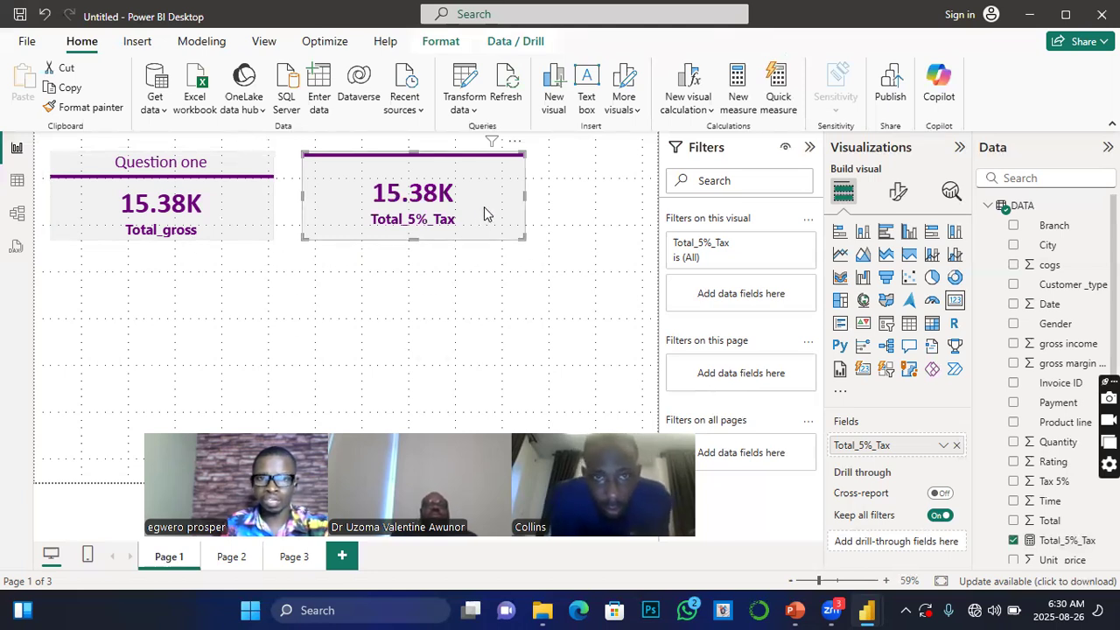
# Shrink the Total_5%_Tax card and shift it slightly, and shrink the Question one card as well.
pyautogui.moveTo(524, 237); pyautogui.dragTo(461, 235)
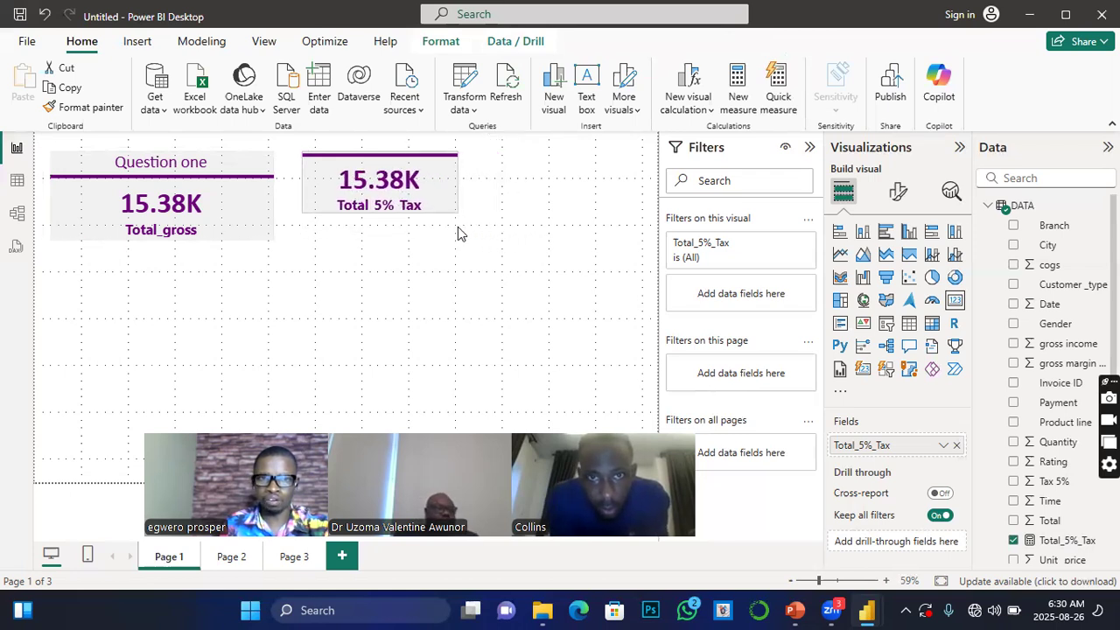
pyautogui.moveTo(430, 188); pyautogui.dragTo(426, 202)
pyautogui.click(271, 238)
pyautogui.moveTo(270, 238); pyautogui.dragTo(223, 224)
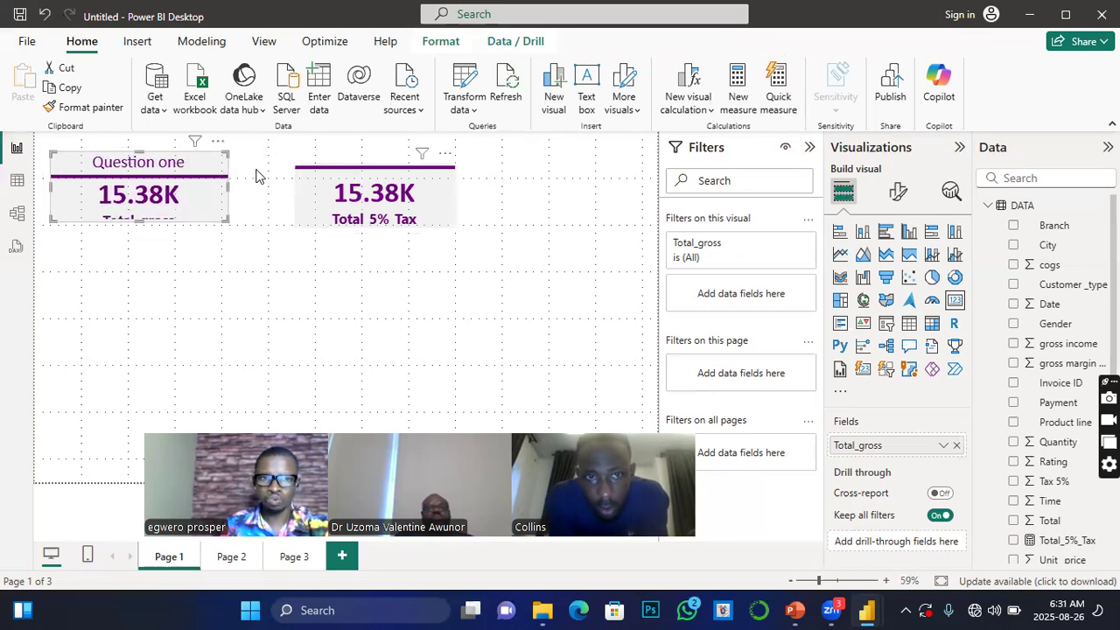
# Move the Total_5%_Tax card close to the Question one card, align their upper edges and match its size to that card.
pyautogui.moveTo(304, 188); pyautogui.dragTo(256, 175)
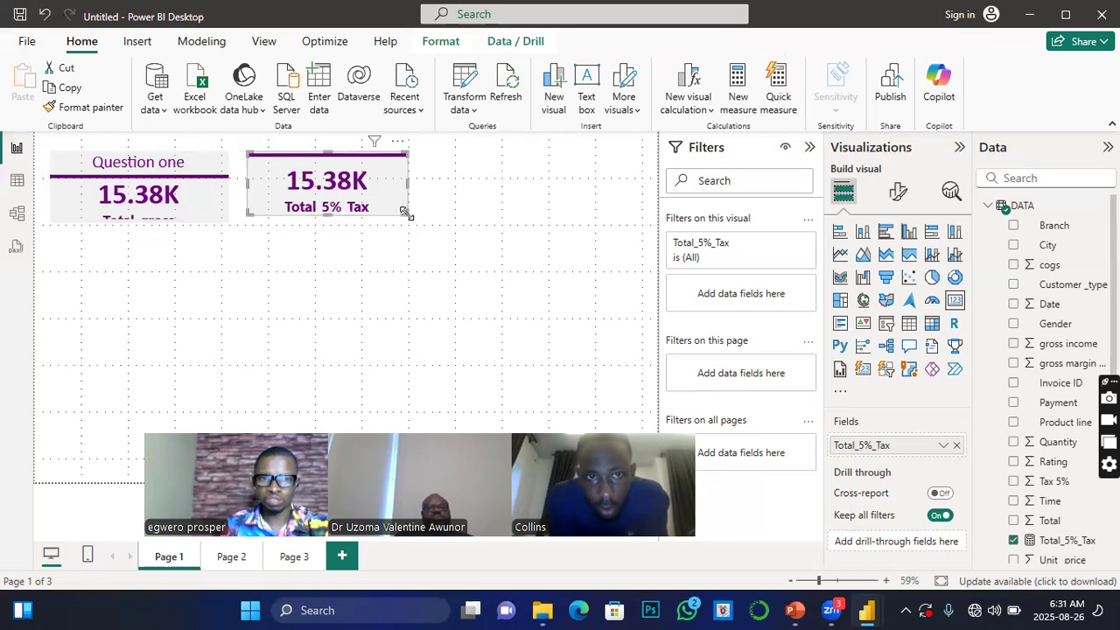
pyautogui.moveTo(405, 212); pyautogui.dragTo(427, 222)
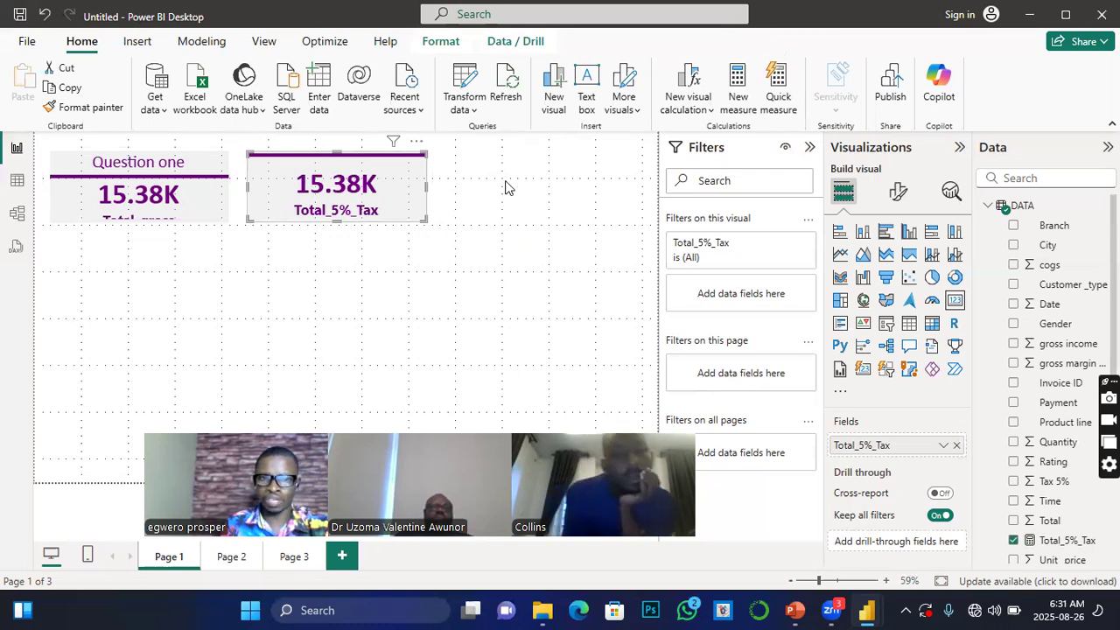
pyautogui.moveTo(426, 185); pyautogui.dragTo(425, 183)
pyautogui.click(427, 192)
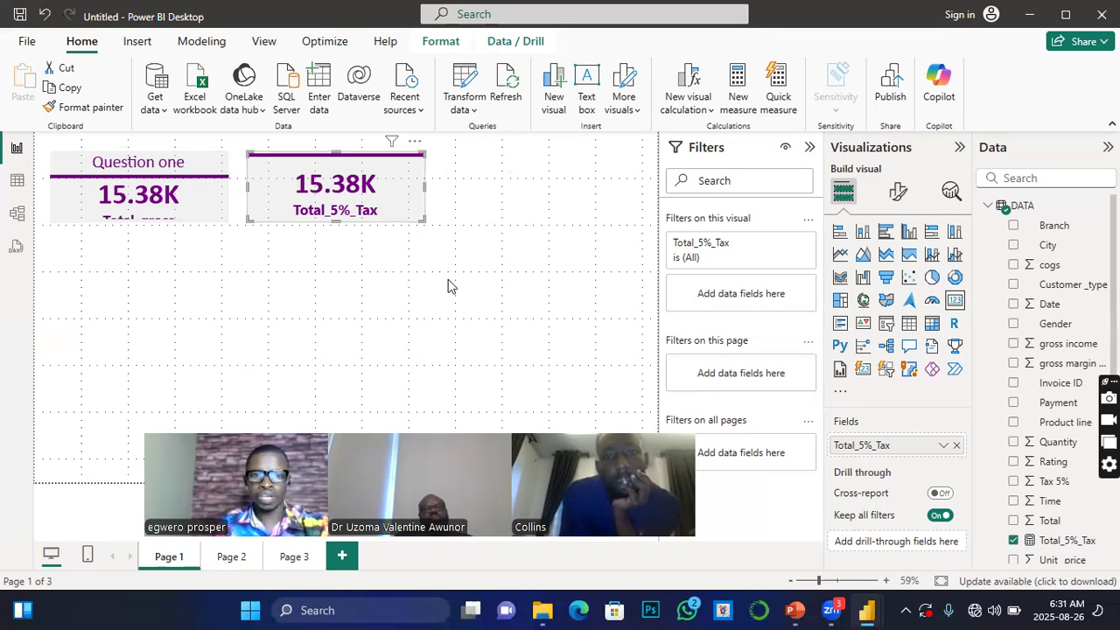
# Widen the Question one card slightly, to a width of about 385.
pyautogui.click(512, 216)
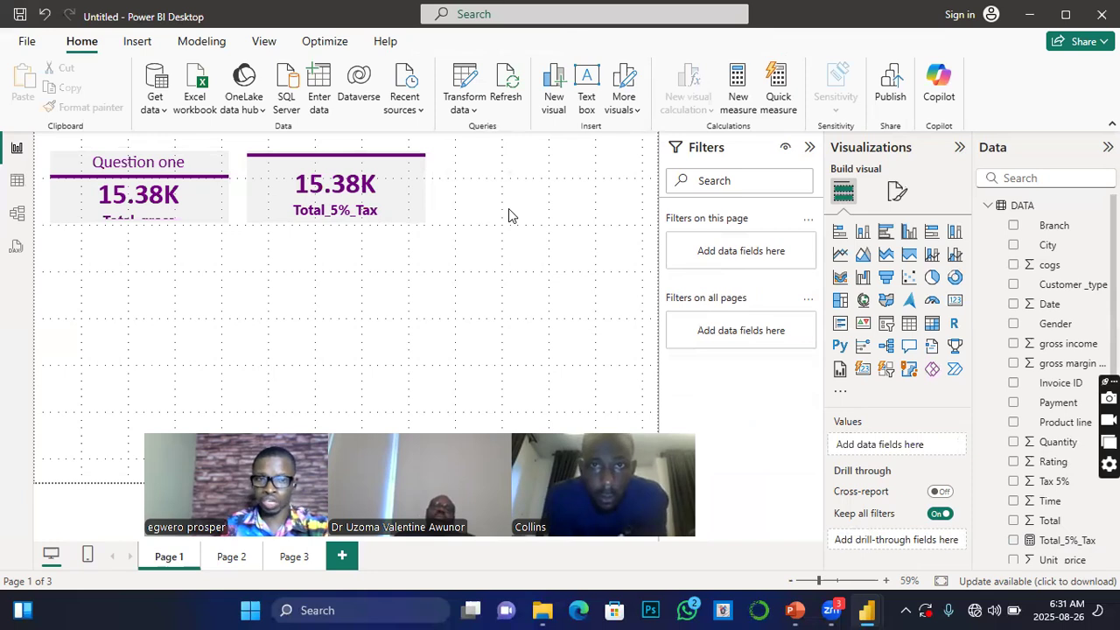
pyautogui.click(195, 221)
pyautogui.moveTo(225, 223)
pyautogui.mouseDown()
pyautogui.moveTo(245, 232)
pyautogui.moveTo(233, 224)
pyautogui.mouseUp()
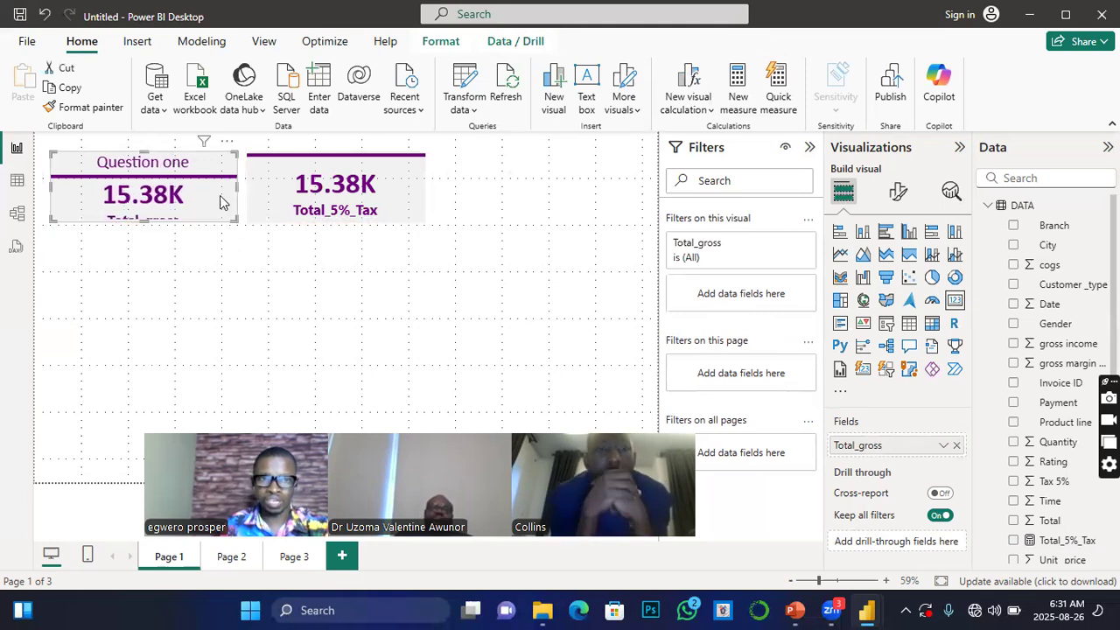
# Expand the Question one card's callout value and category label settings, and make the card about 181 high so the Total_gross label fits.
pyautogui.click(898, 191)
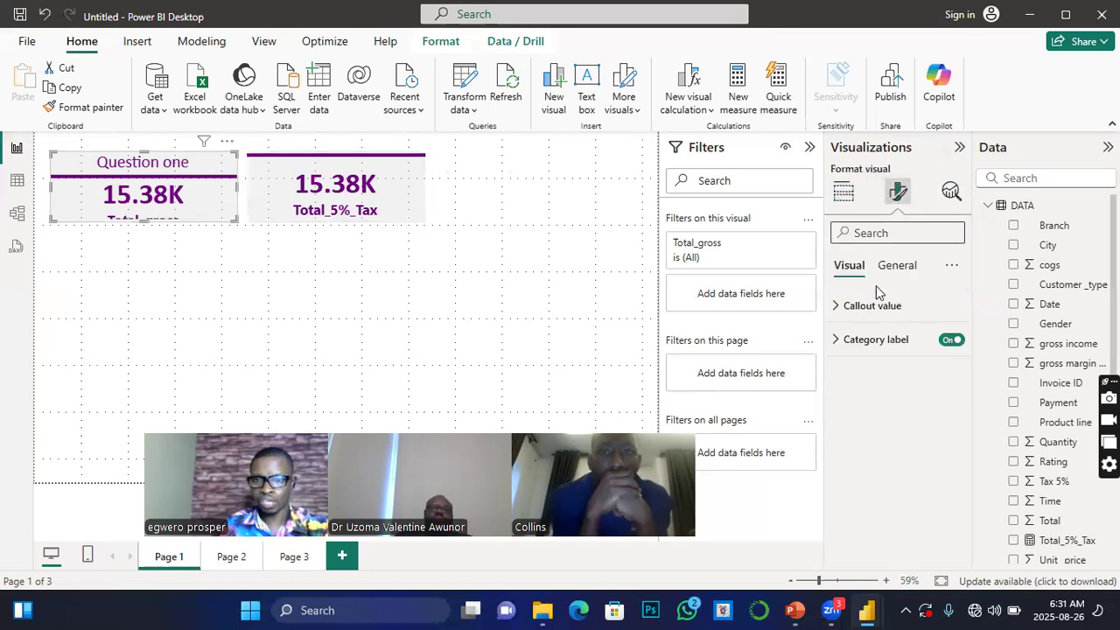
pyautogui.click(836, 311)
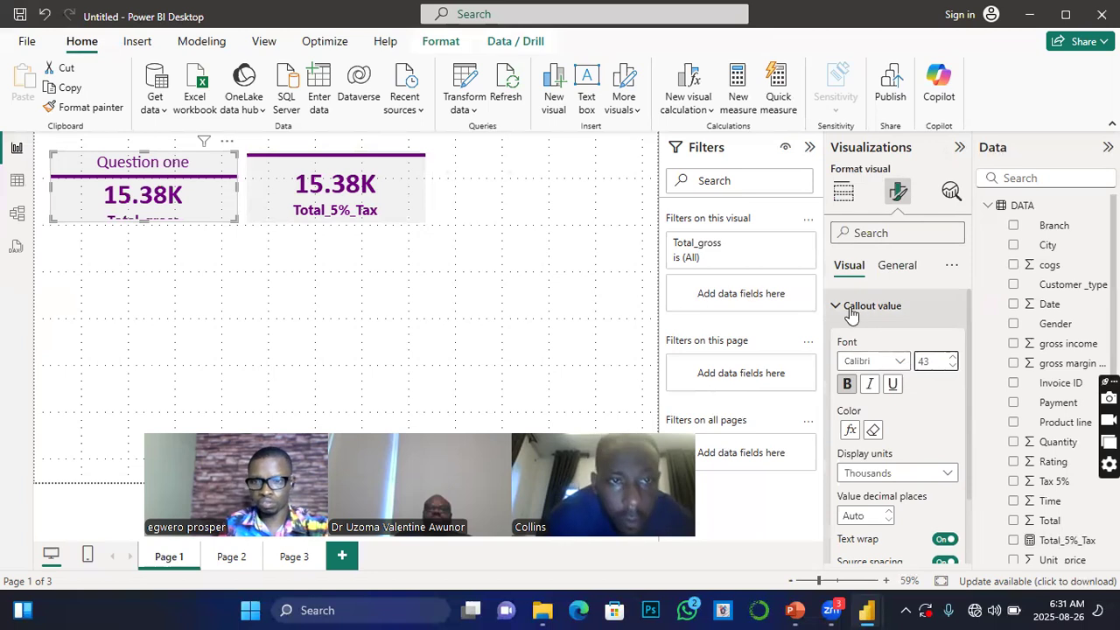
pyautogui.scroll(-1, 891, 480)
pyautogui.scroll(-1, 891, 480)
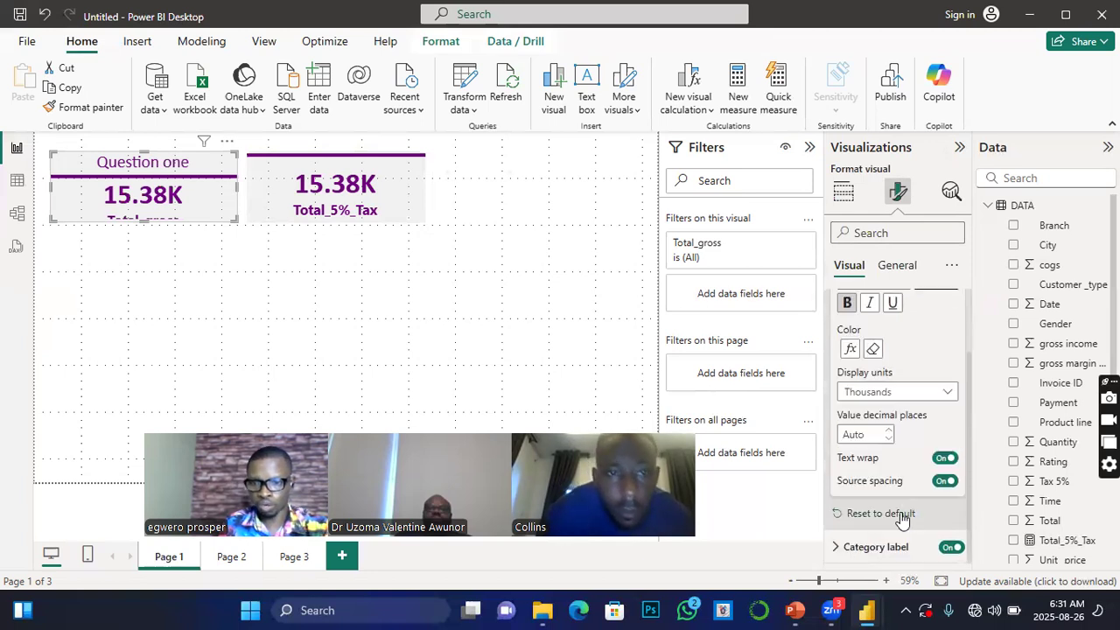
pyautogui.click(911, 546)
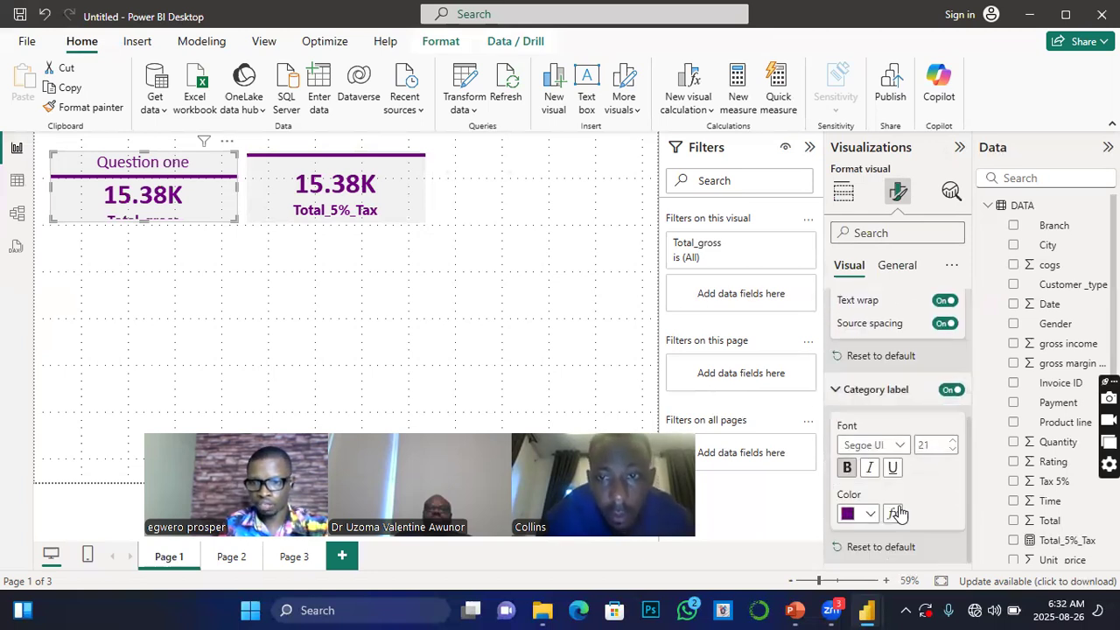
pyautogui.click(953, 450)
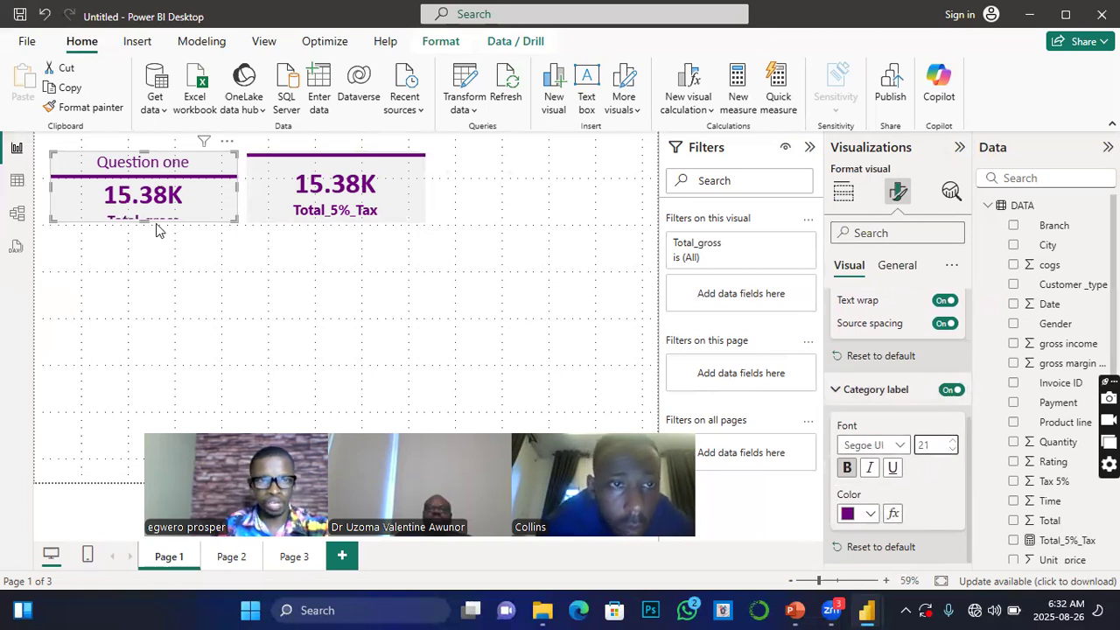
pyautogui.moveTo(144, 231); pyautogui.dragTo(146, 246)
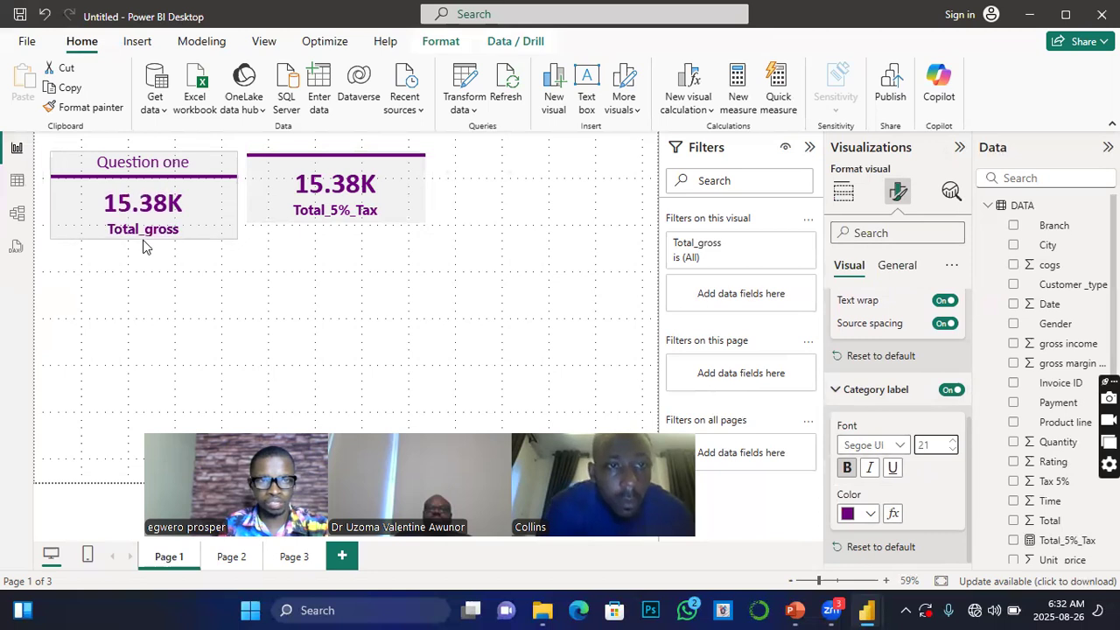
# Enlarge the Total_5%_Tax card to a height of about 181 and set its width to 385, matching the Question one card.
pyautogui.click(270, 214)
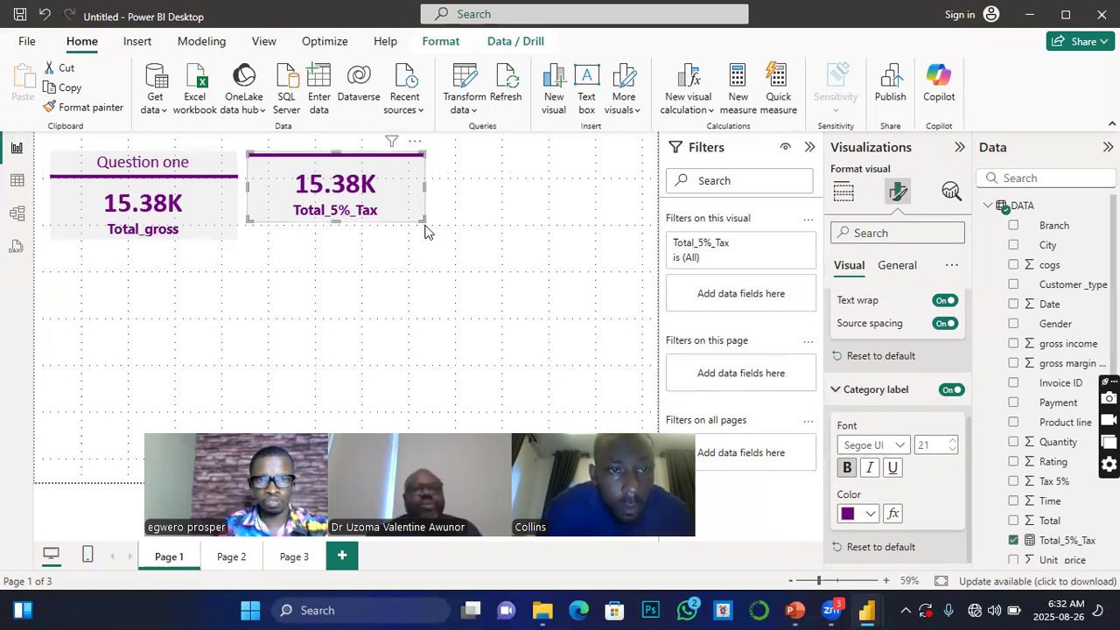
pyautogui.moveTo(421, 222); pyautogui.dragTo(458, 275)
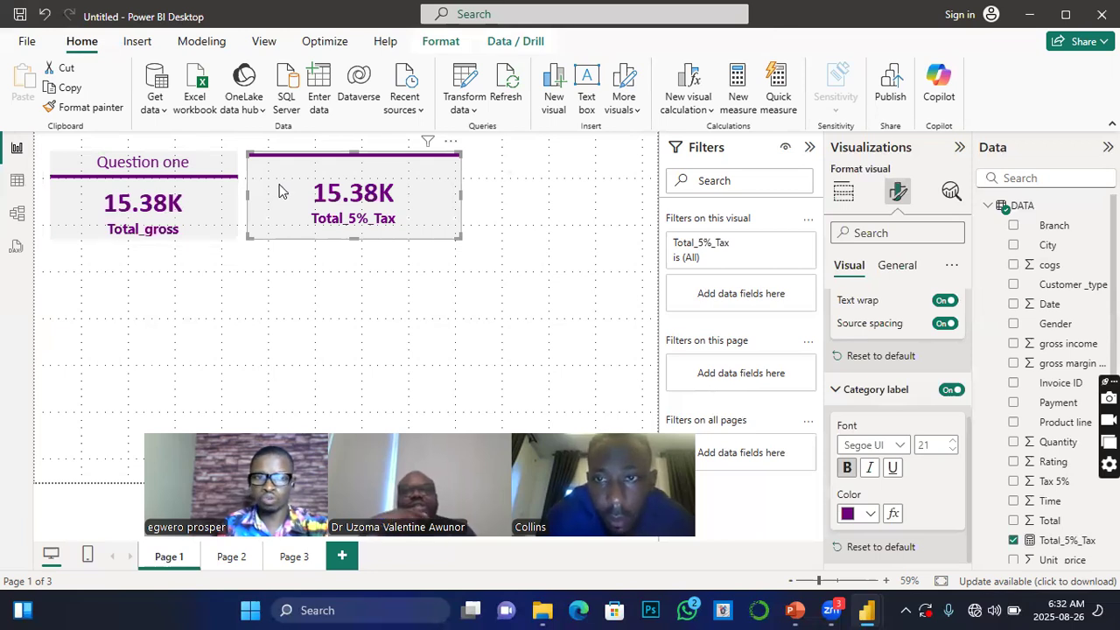
pyautogui.click(210, 205)
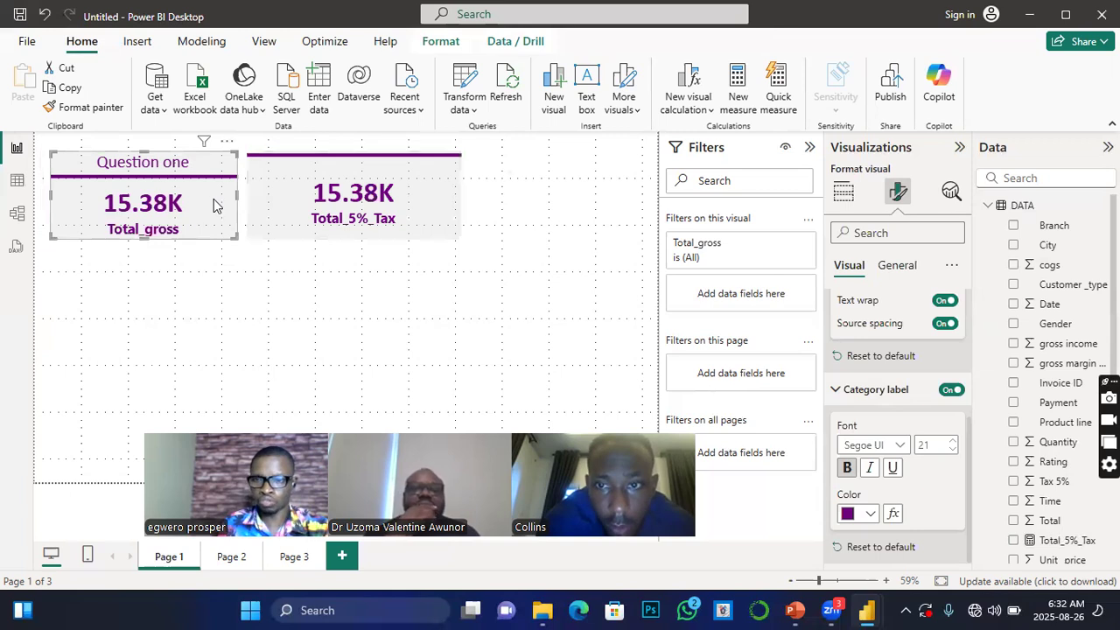
pyautogui.click(899, 267)
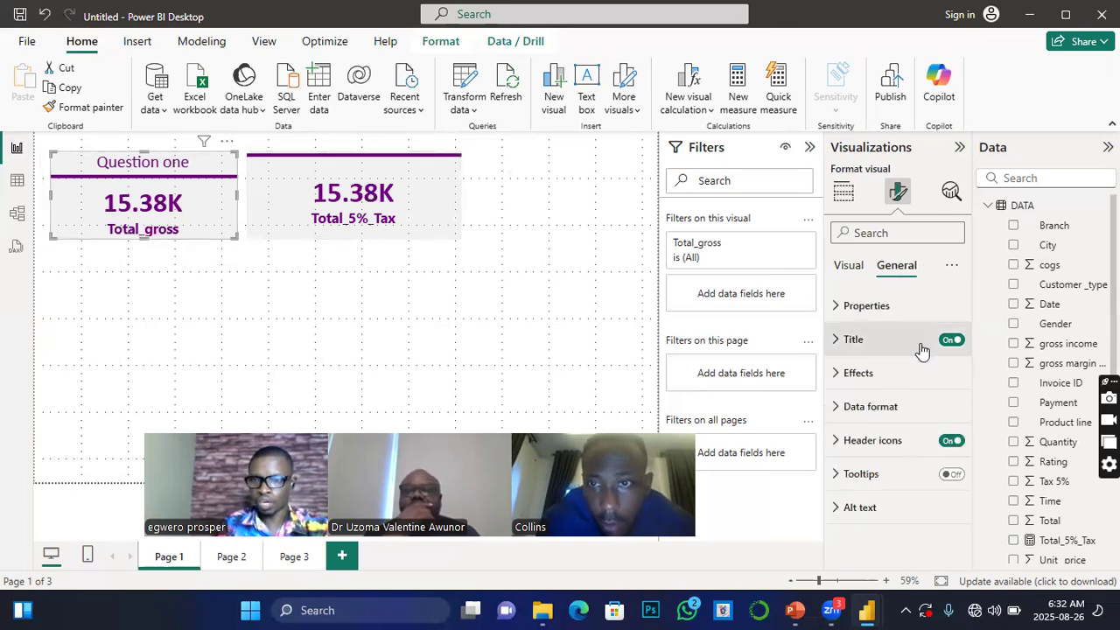
pyautogui.click(840, 308)
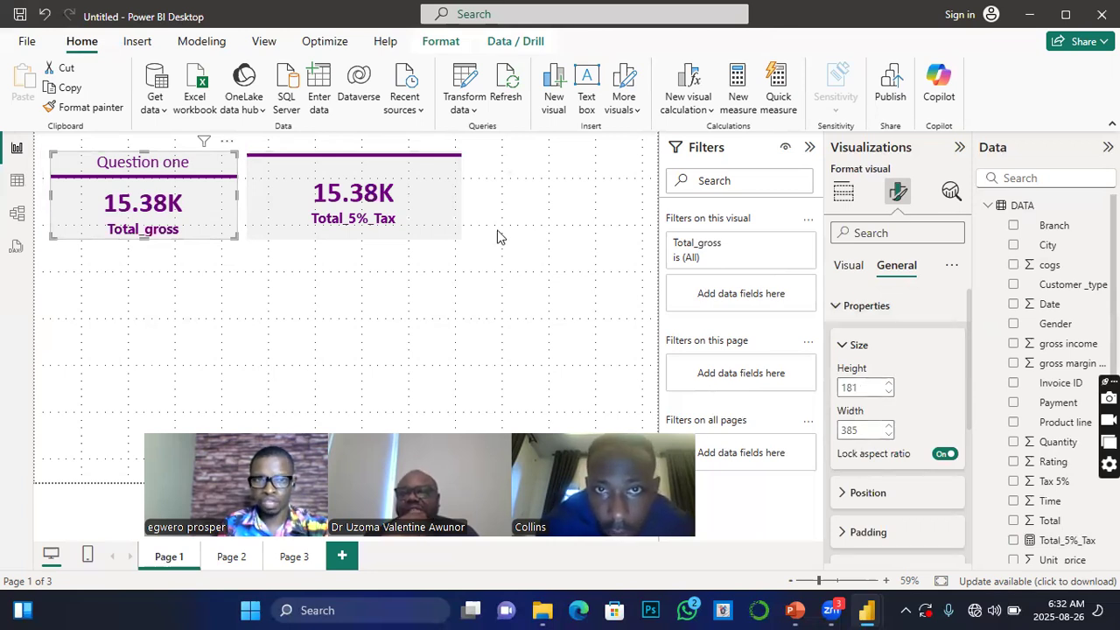
pyautogui.click(441, 208)
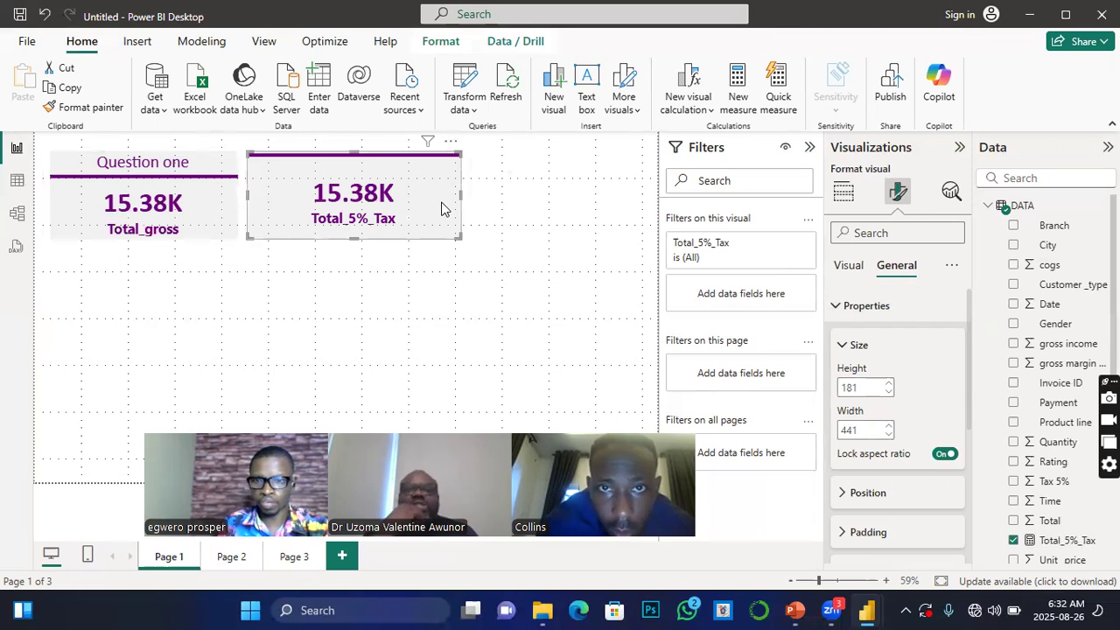
pyautogui.moveTo(863, 427); pyautogui.dragTo(831, 428)
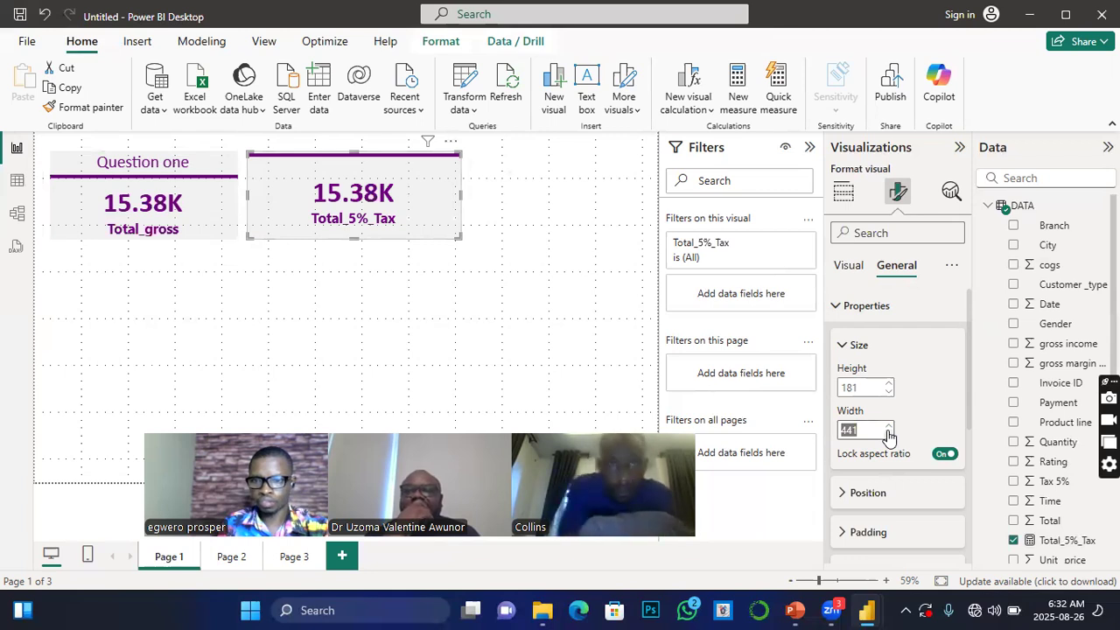
pyautogui.write('385')
pyautogui.press('Return')
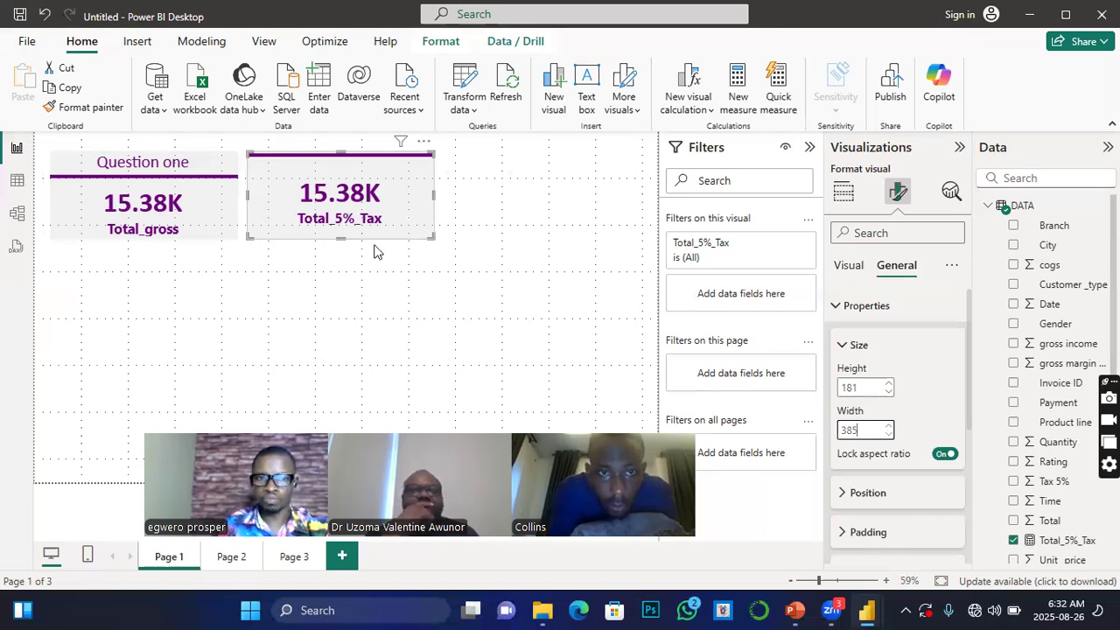
# Shift the Total_5%_Tax card slightly away from the Question one card to widen the gap between them.
pyautogui.click(420, 250)
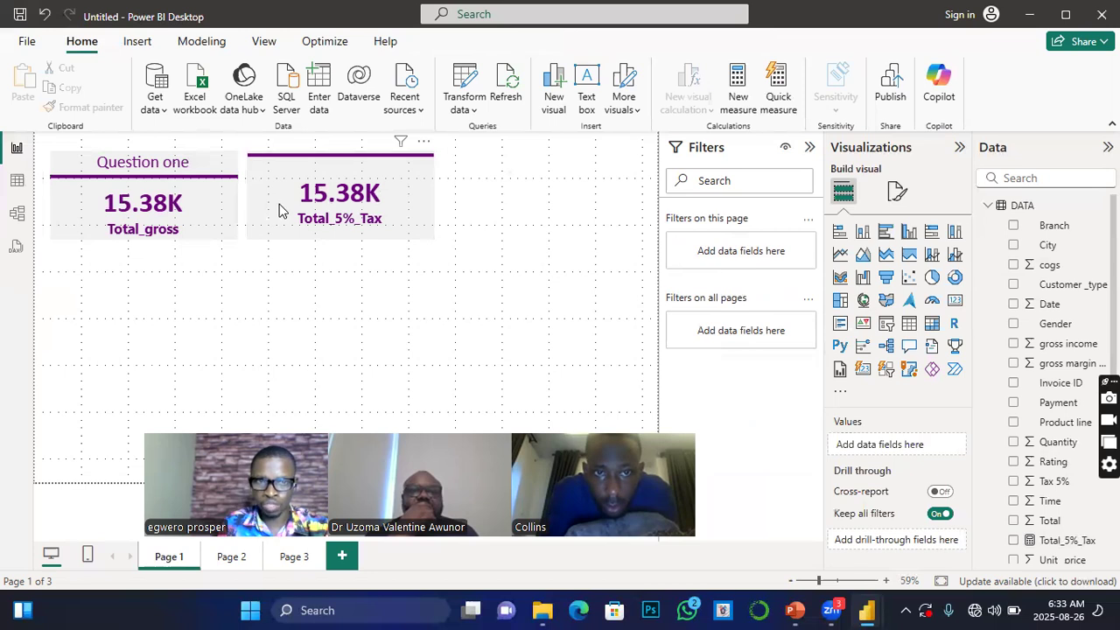
pyautogui.moveTo(280, 210); pyautogui.dragTo(284, 211)
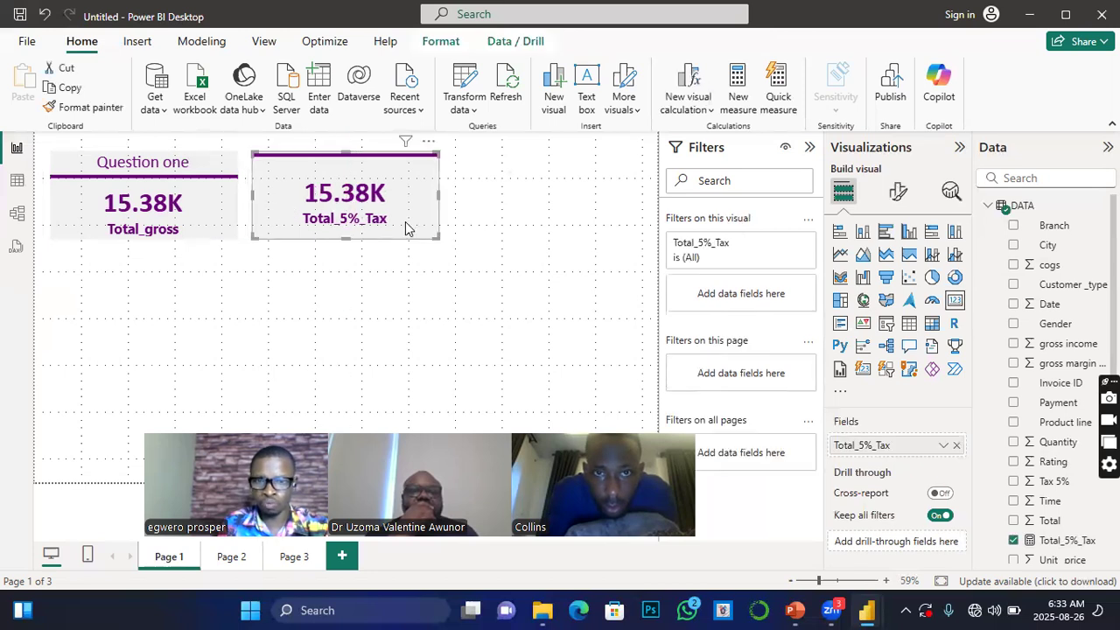
pyautogui.click(510, 207)
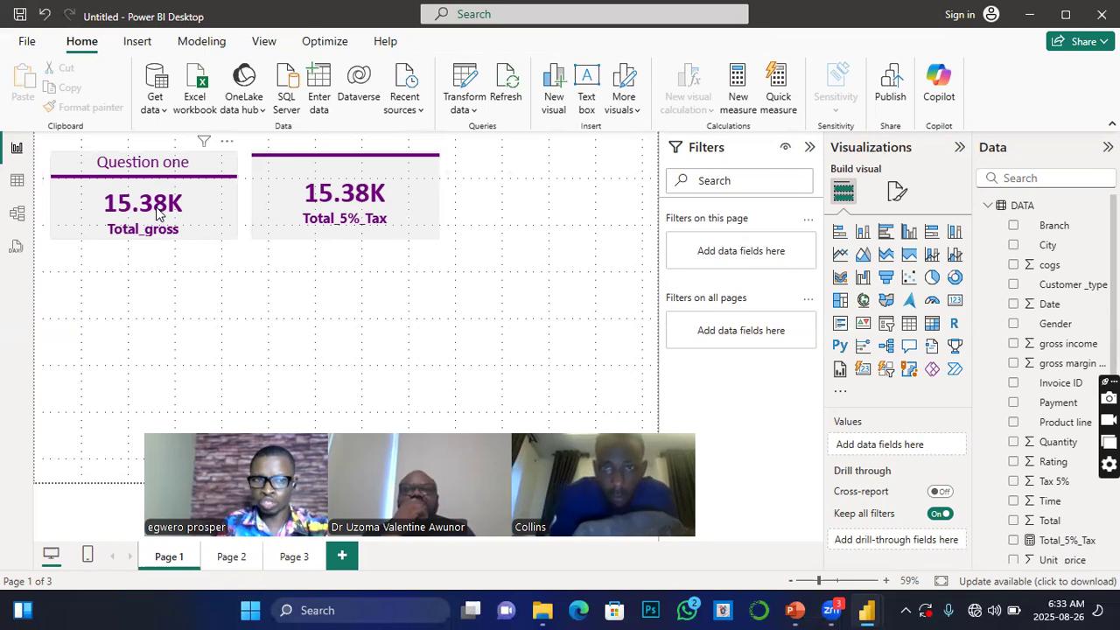
pyautogui.click(227, 209)
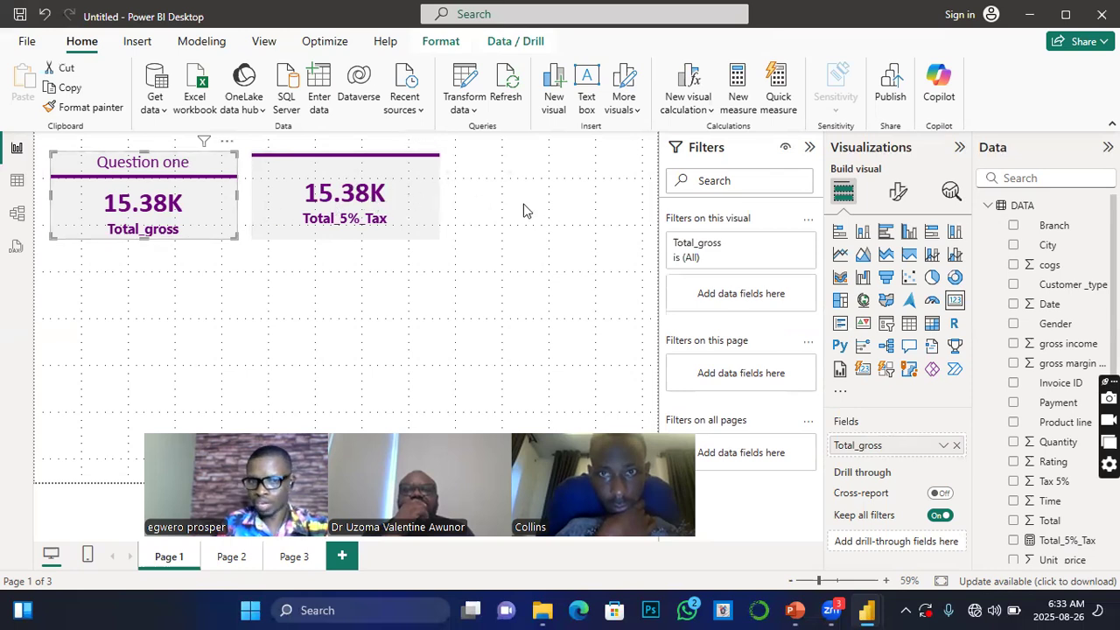
pyautogui.click(463, 186)
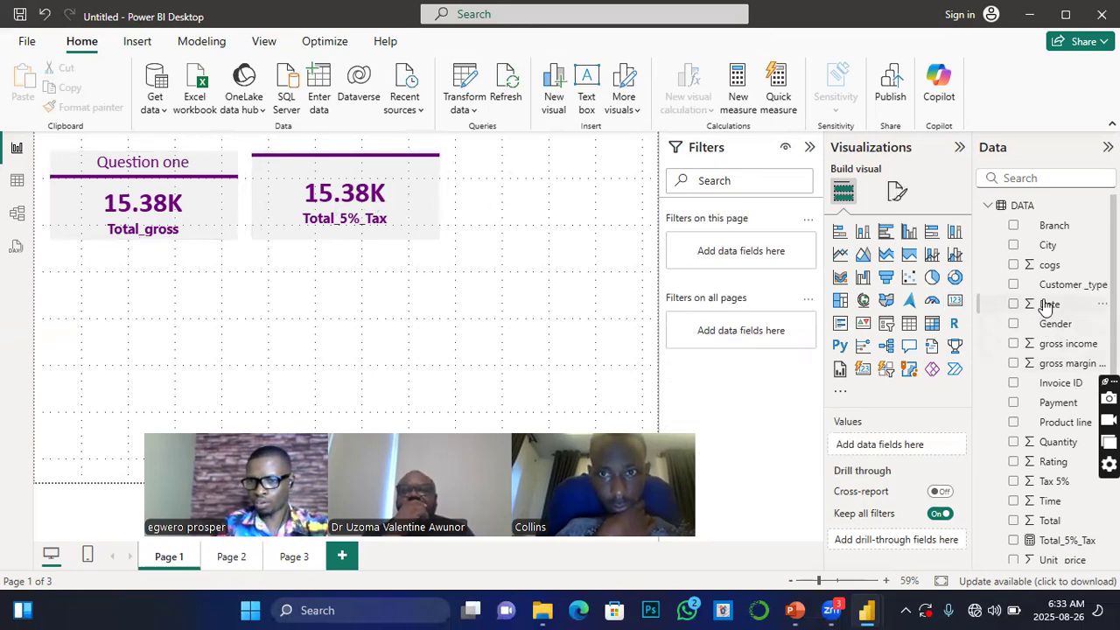
# Create a new measure in the DATA table and name it Count_Total_Entries.
pyautogui.click(735, 87)
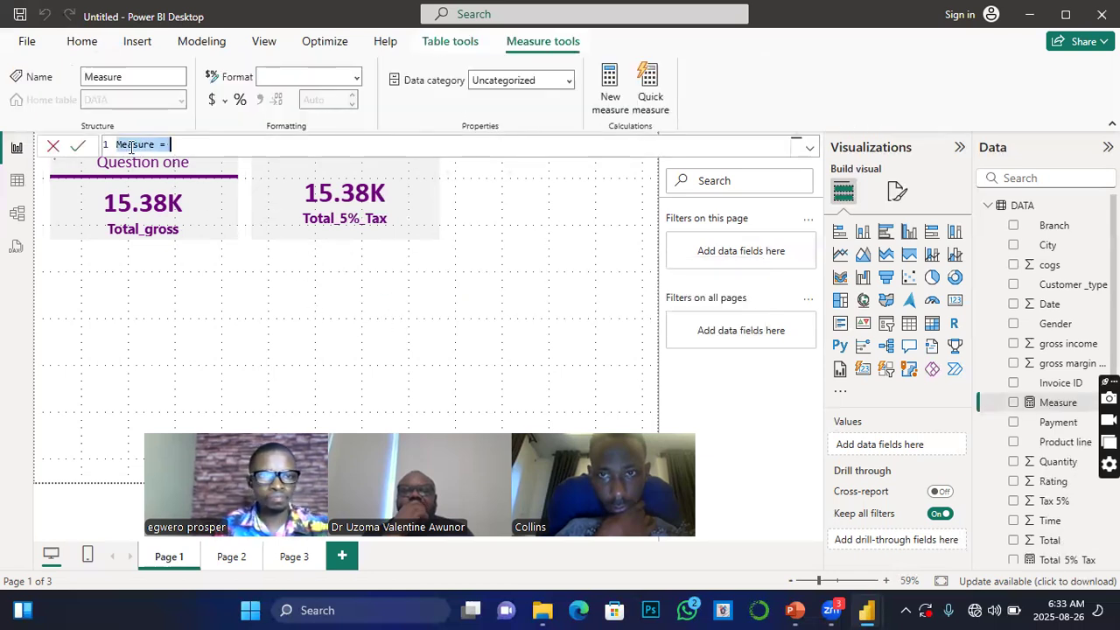
pyautogui.doubleClick(151, 144)
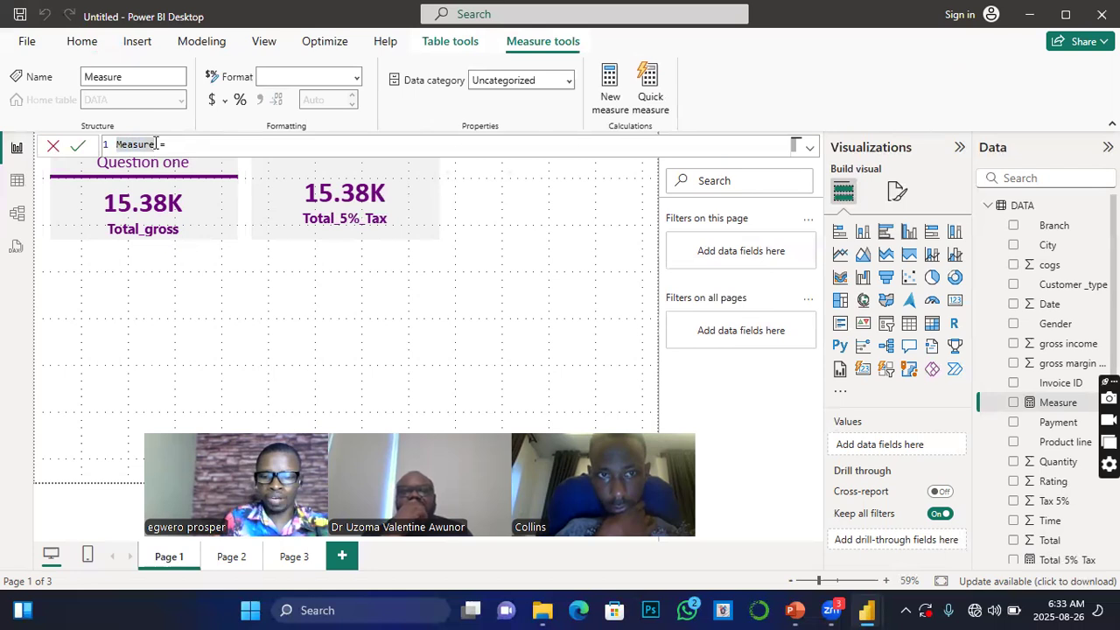
pyautogui.write('Meas')
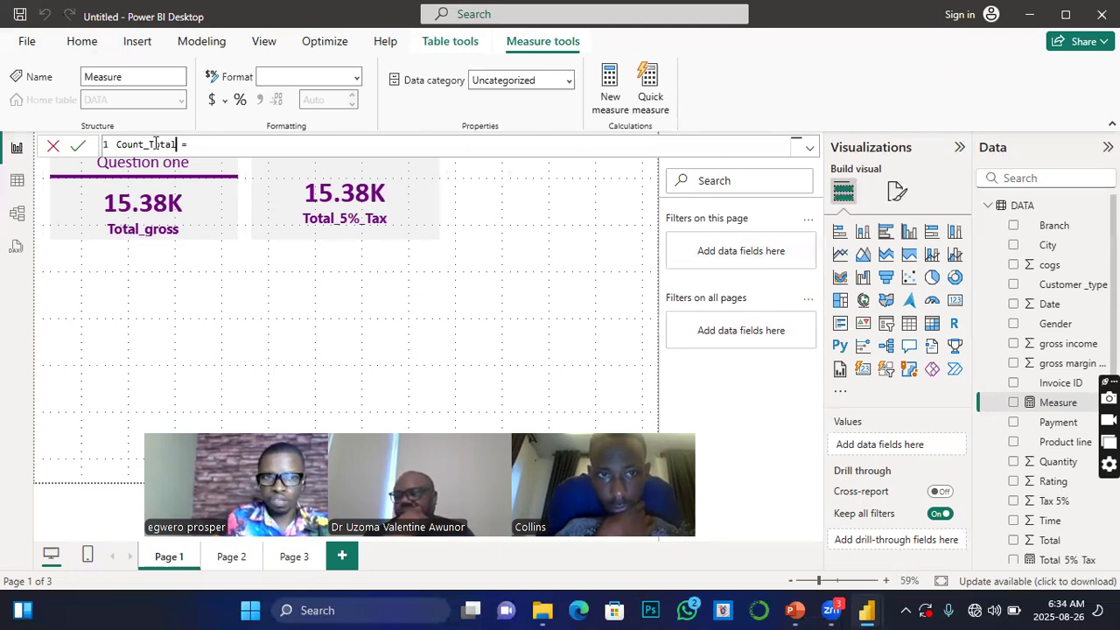
pyautogui.write('_')
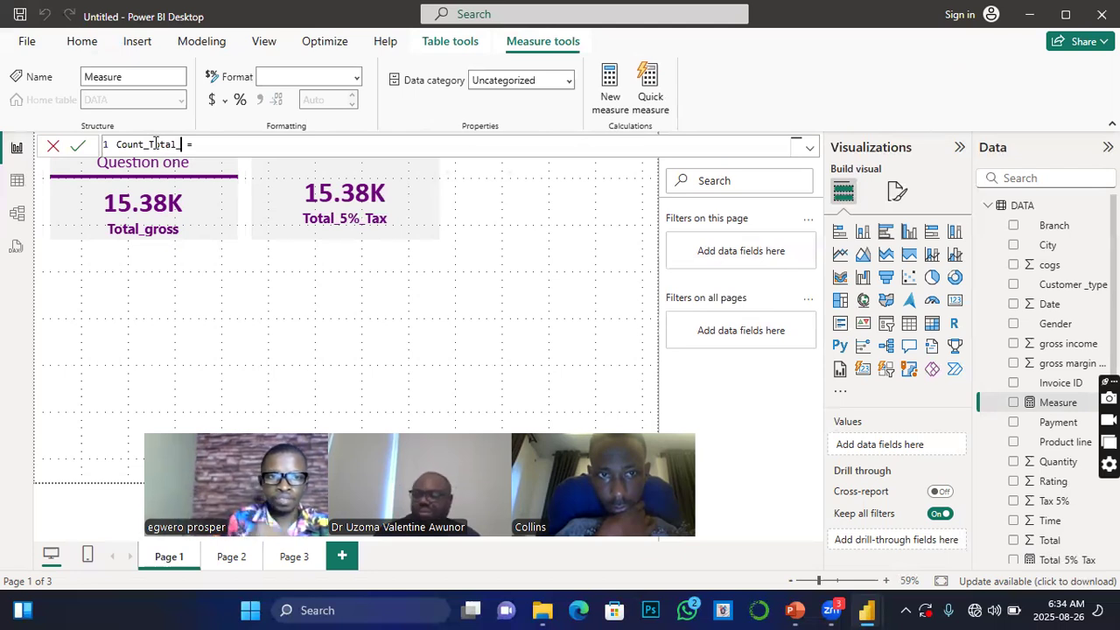
pyautogui.write('Ent')
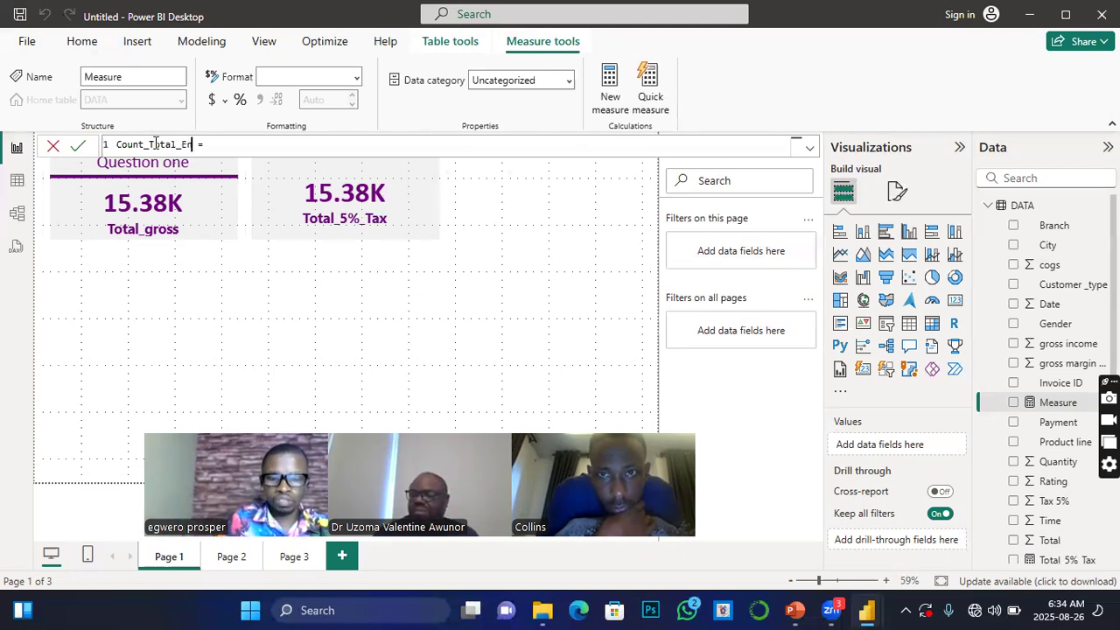
pyautogui.write('ries')
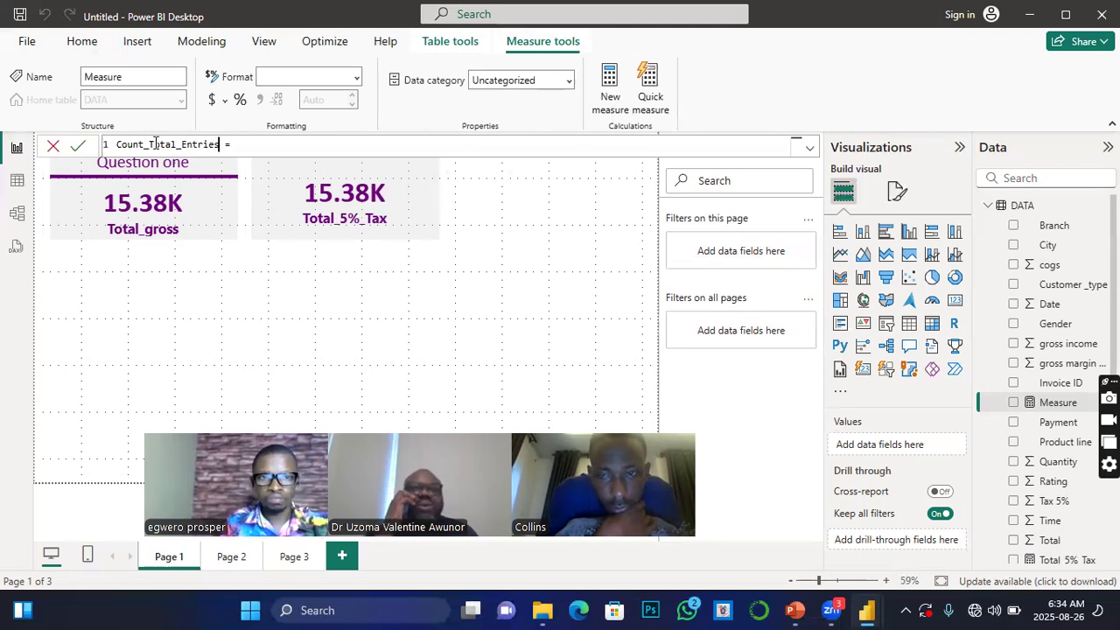
# Define the Count_Total_Entries measure as the COUNT of DATA[gross income] and commit the formula.
pyautogui.click(251, 143)
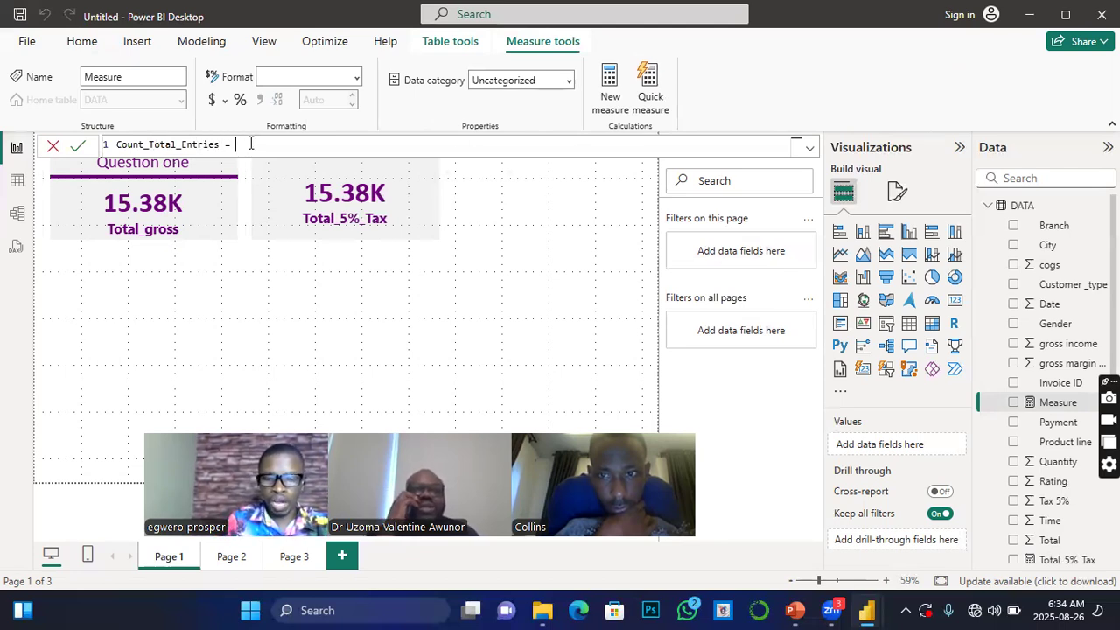
pyautogui.write('coun')
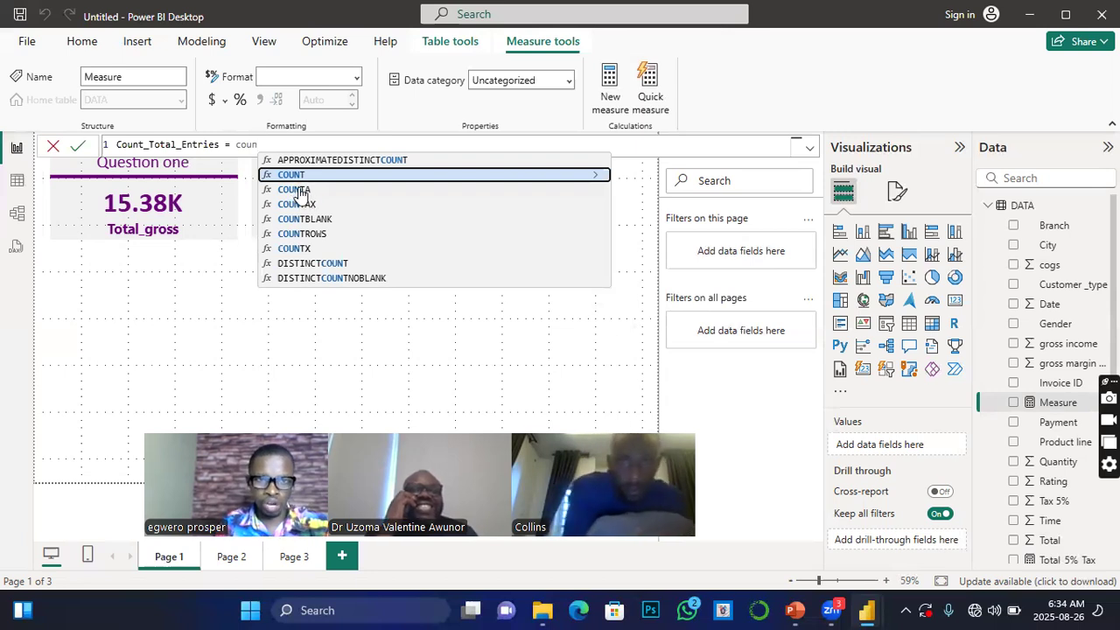
pyautogui.press('Tab')
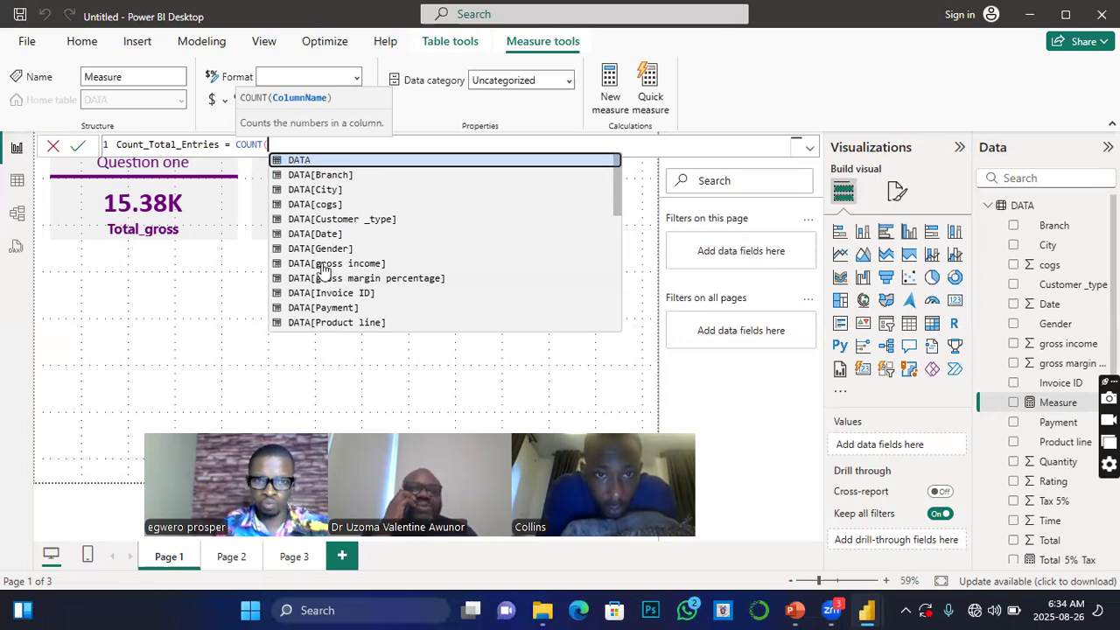
pyautogui.click(321, 263)
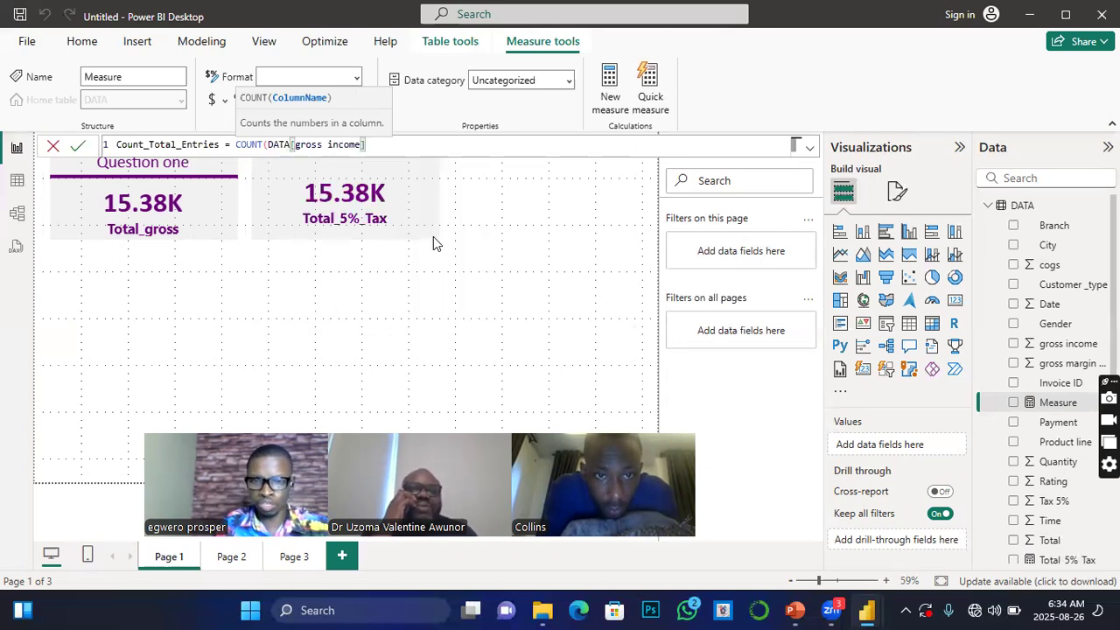
pyautogui.click(78, 147)
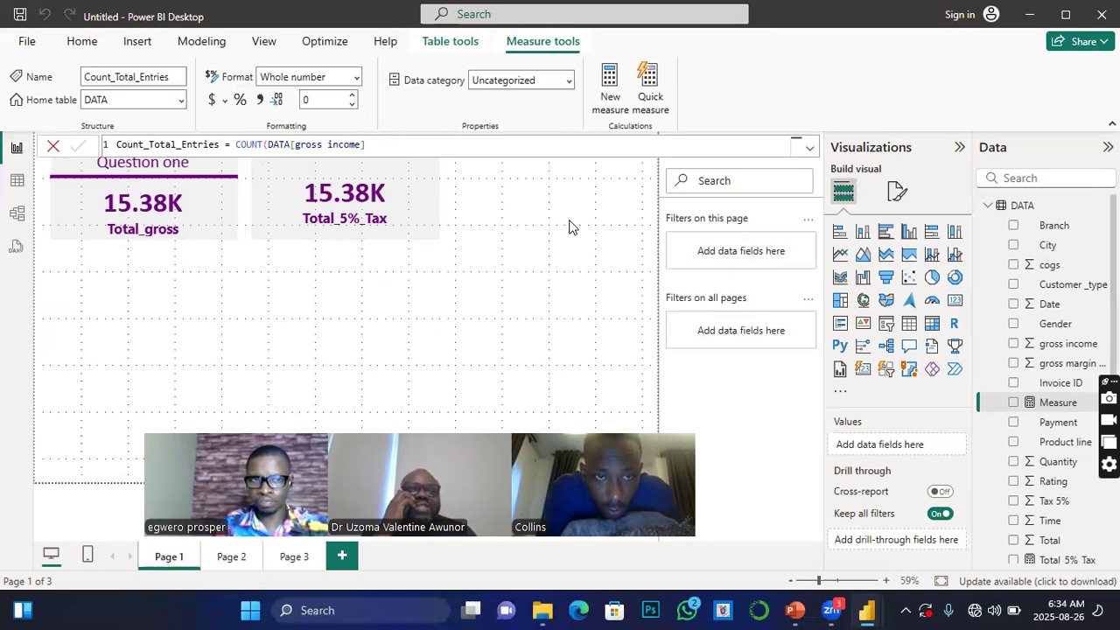
pyautogui.click(570, 227)
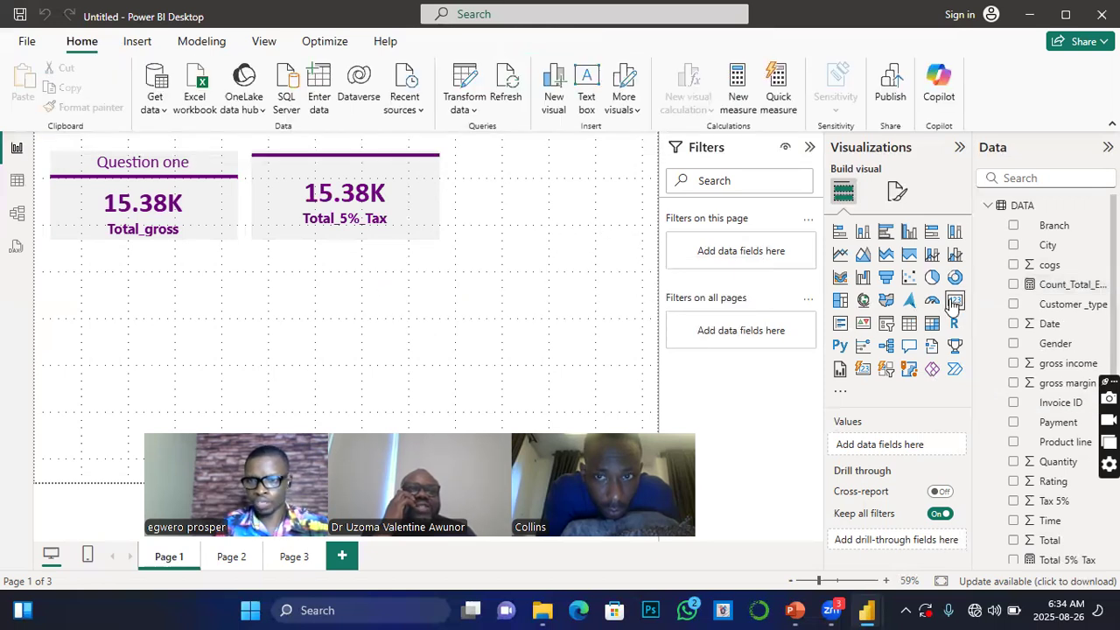
# Add a card beside the Total_5%_Tax card, in line with the other cards, showing the Count_Total_Entries measure.
pyautogui.click(955, 300)
pyautogui.moveTo(195, 300); pyautogui.dragTo(602, 190)
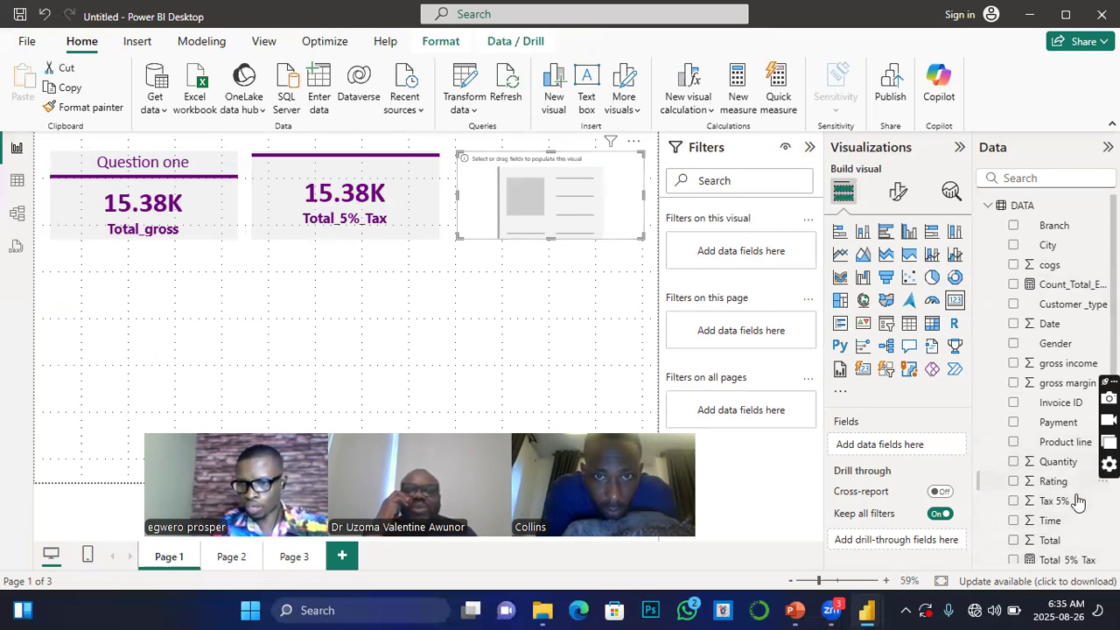
pyautogui.scroll(-3, 1079, 502)
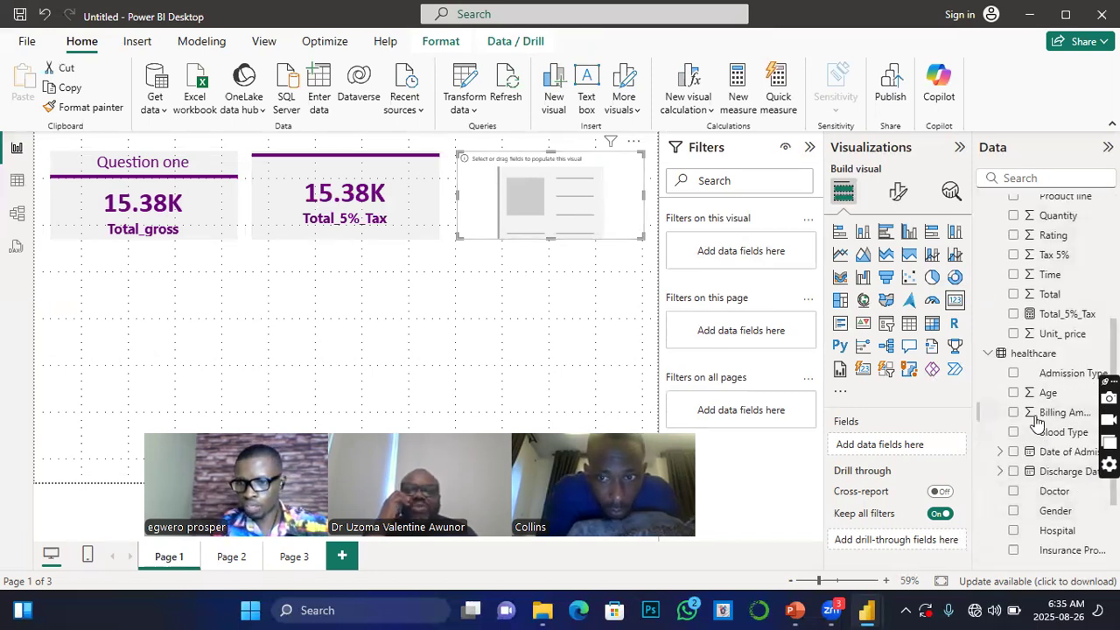
pyautogui.scroll(-3, 1038, 424)
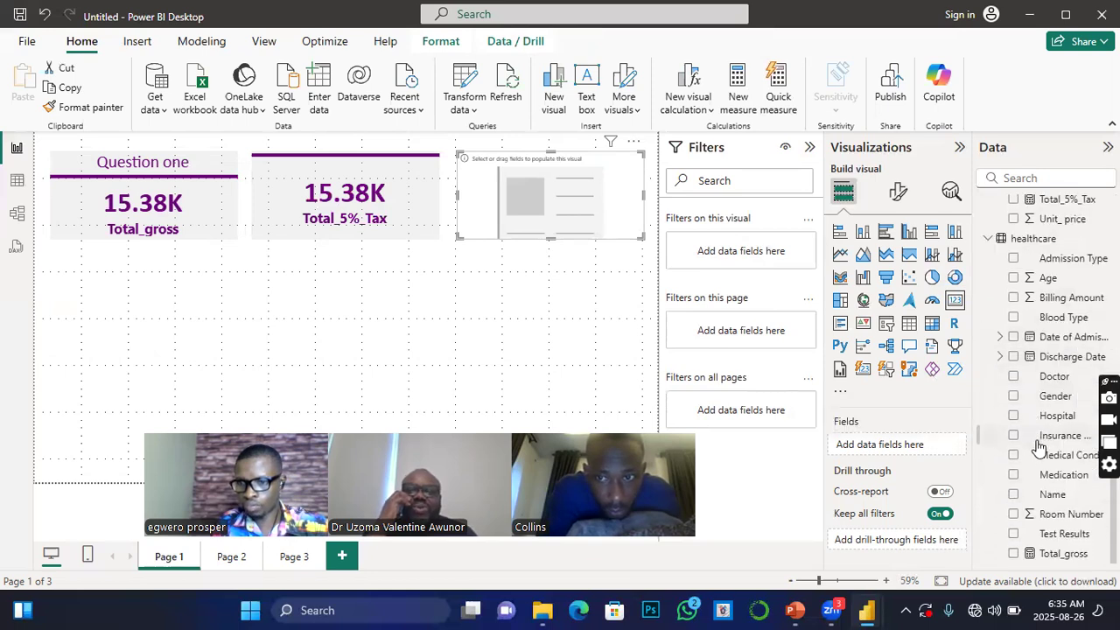
pyautogui.scroll(6, 1041, 468)
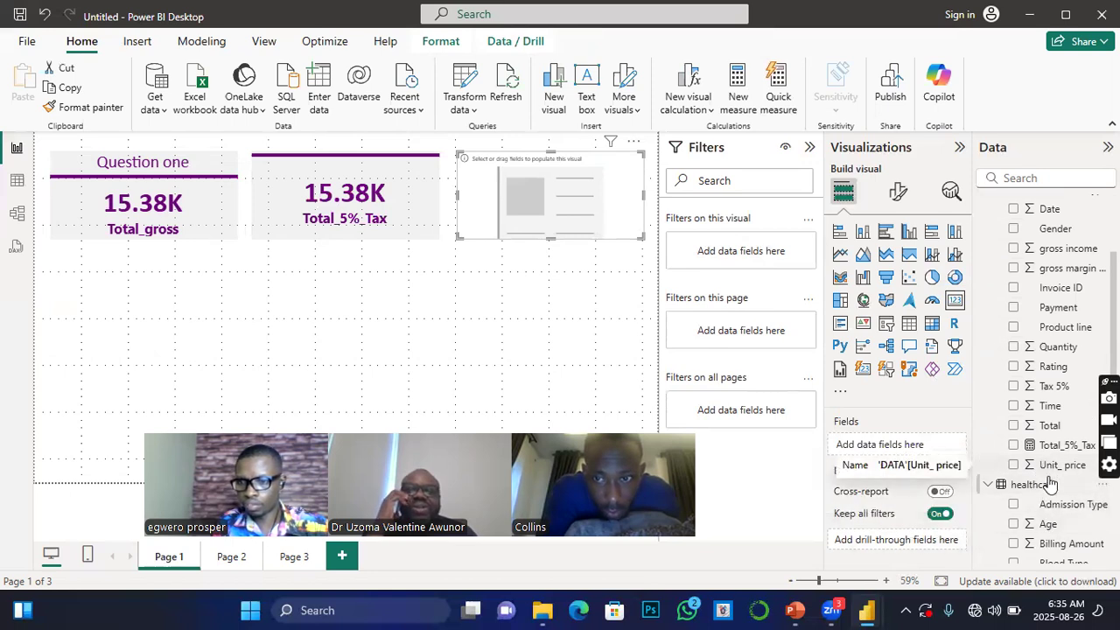
pyautogui.scroll(-2, 1046, 473)
pyautogui.scroll(5, 1050, 486)
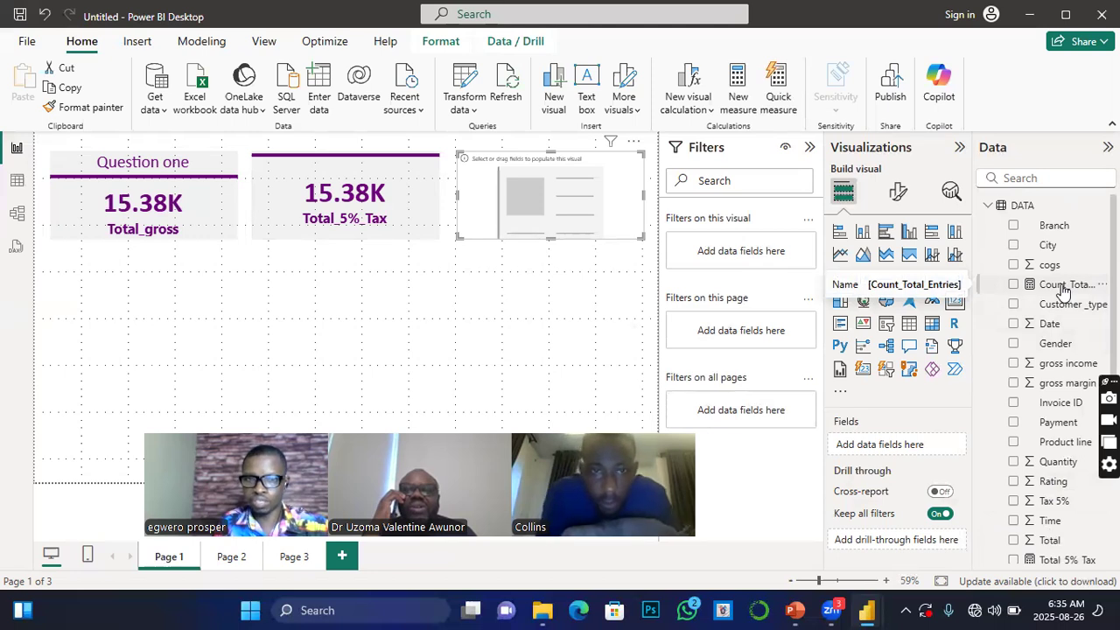
pyautogui.click(1014, 285)
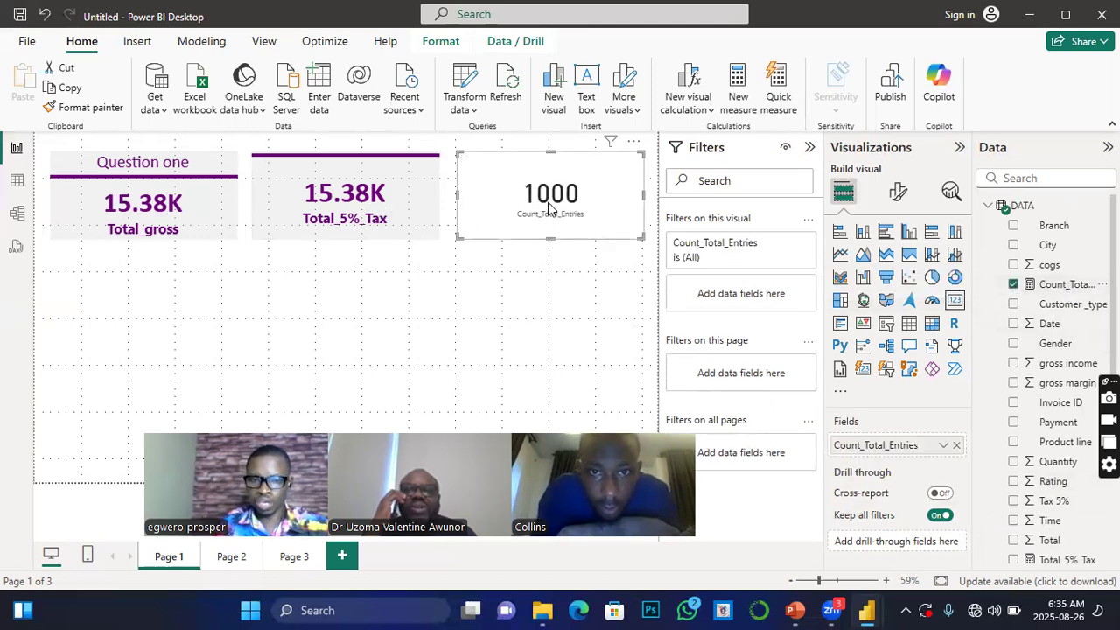
# Copy the Total_5%_Tax card's formatting onto the Count_Total_Entries card with Format painter.
pyautogui.click(419, 214)
pyautogui.click(91, 107)
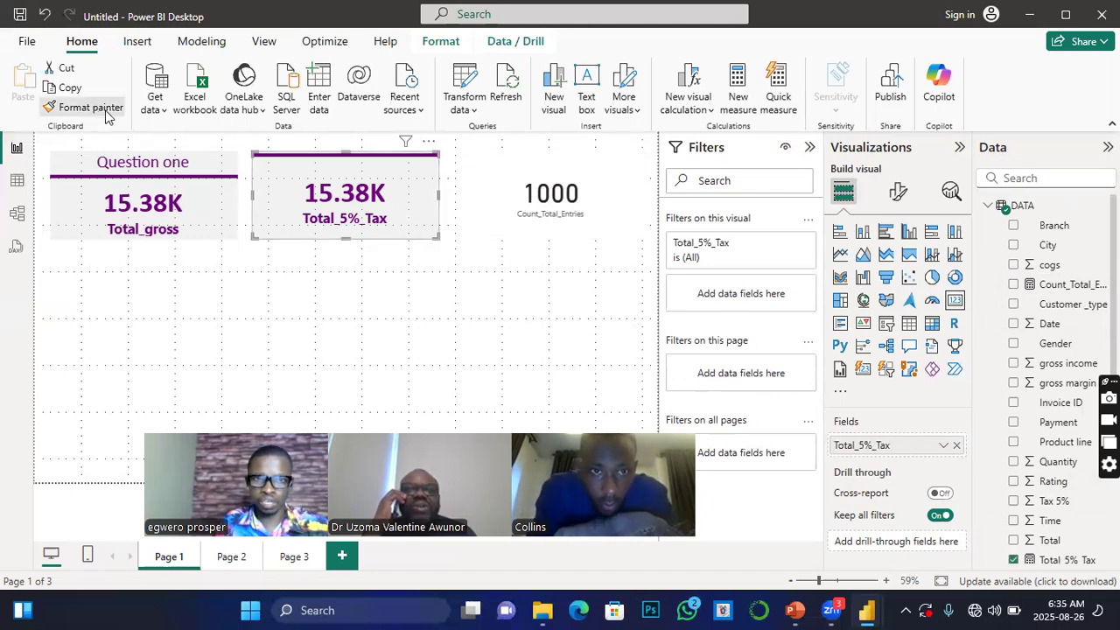
pyautogui.click(488, 203)
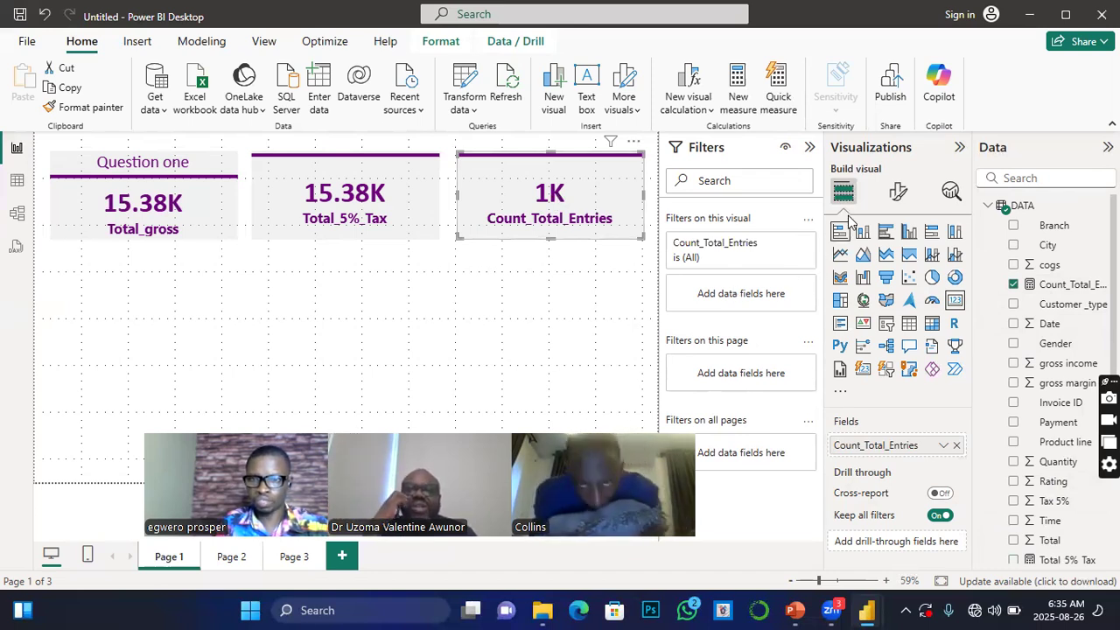
# Set the display units of the Count_Total_Entries card's callout value to Auto and deselect the card.
pyautogui.click(896, 194)
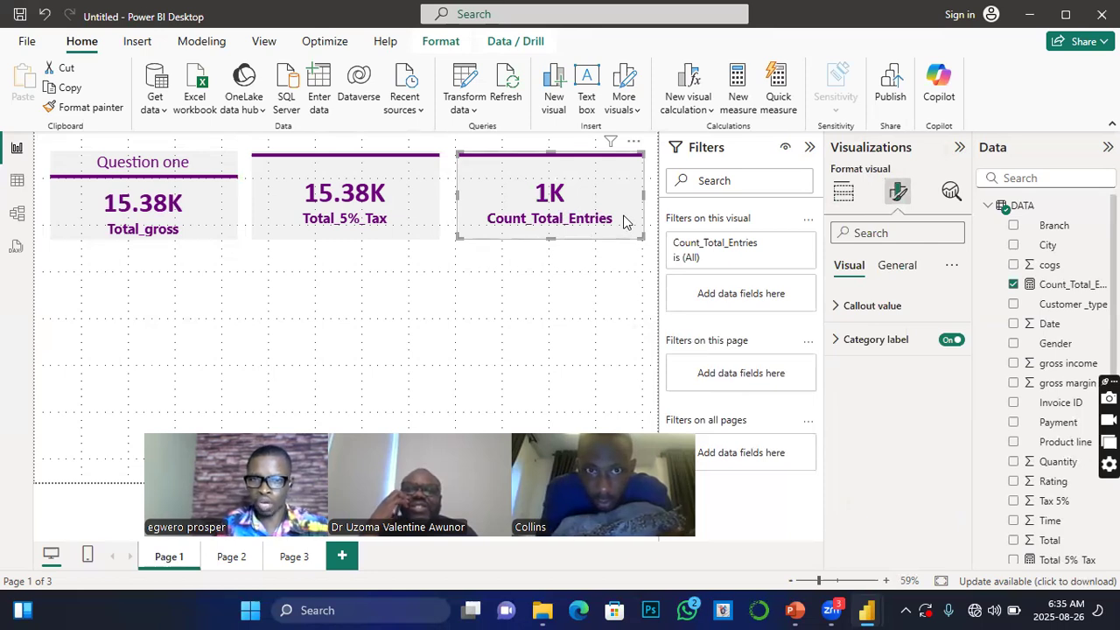
pyautogui.click(839, 310)
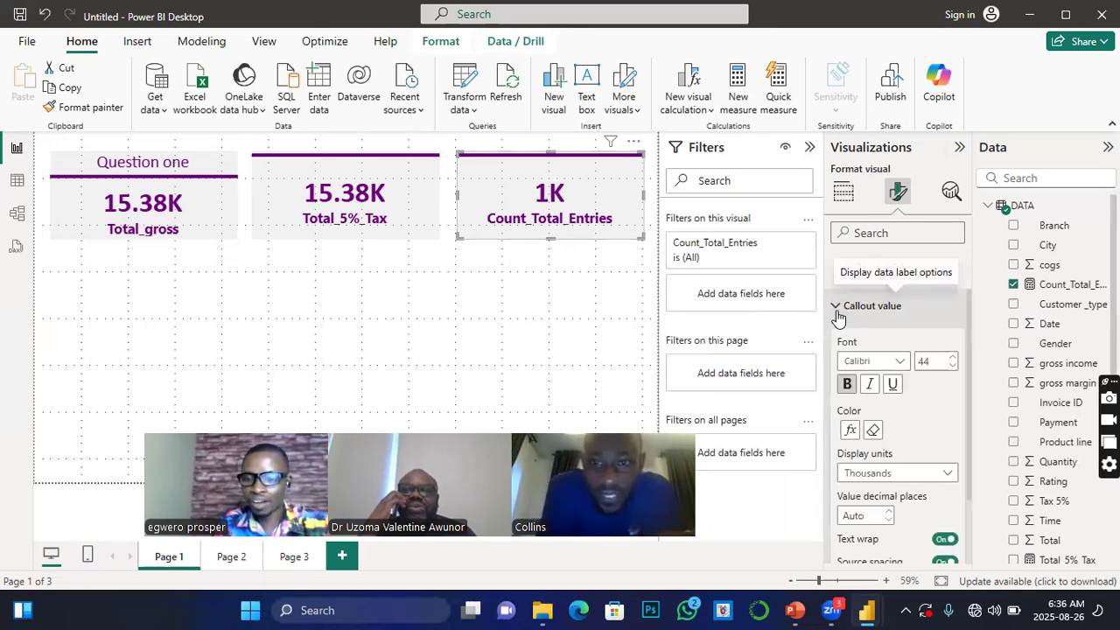
pyautogui.click(942, 472)
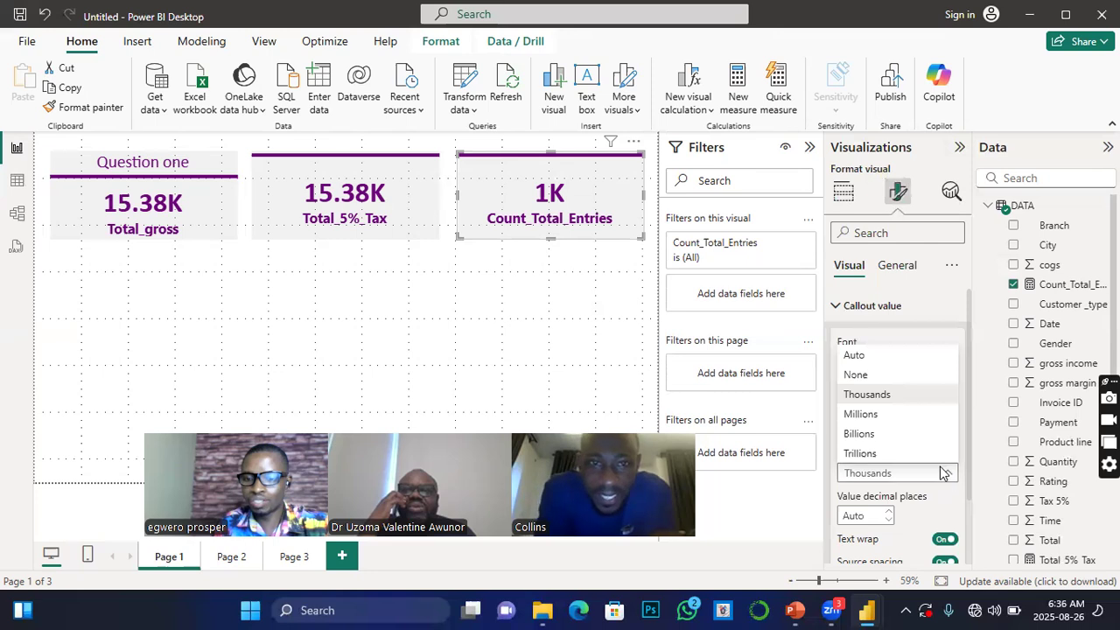
pyautogui.click(867, 395)
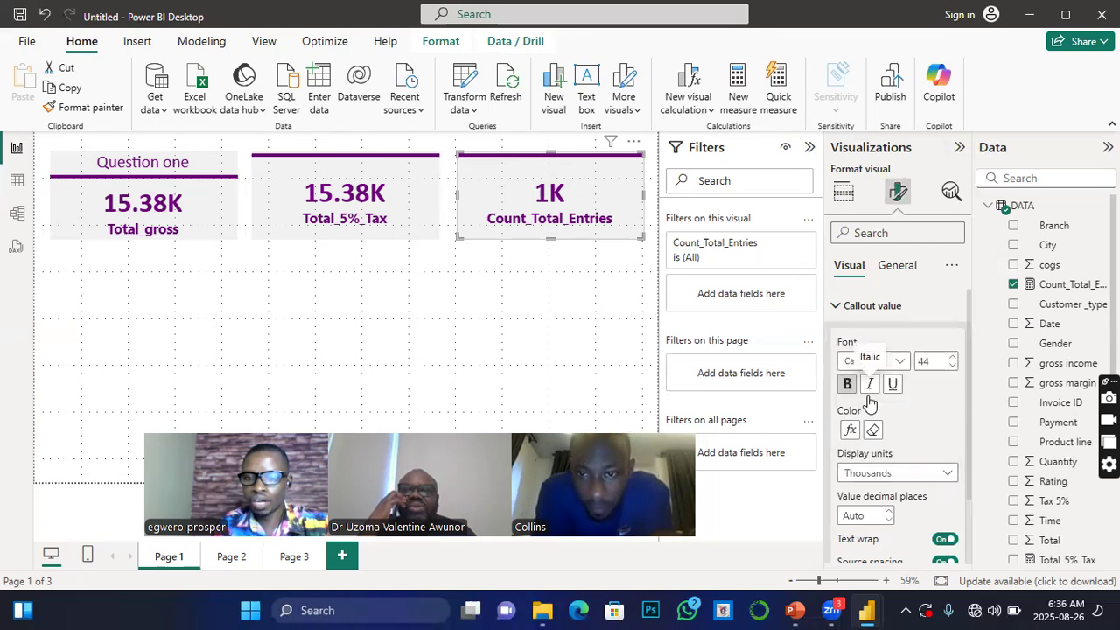
pyautogui.click(945, 472)
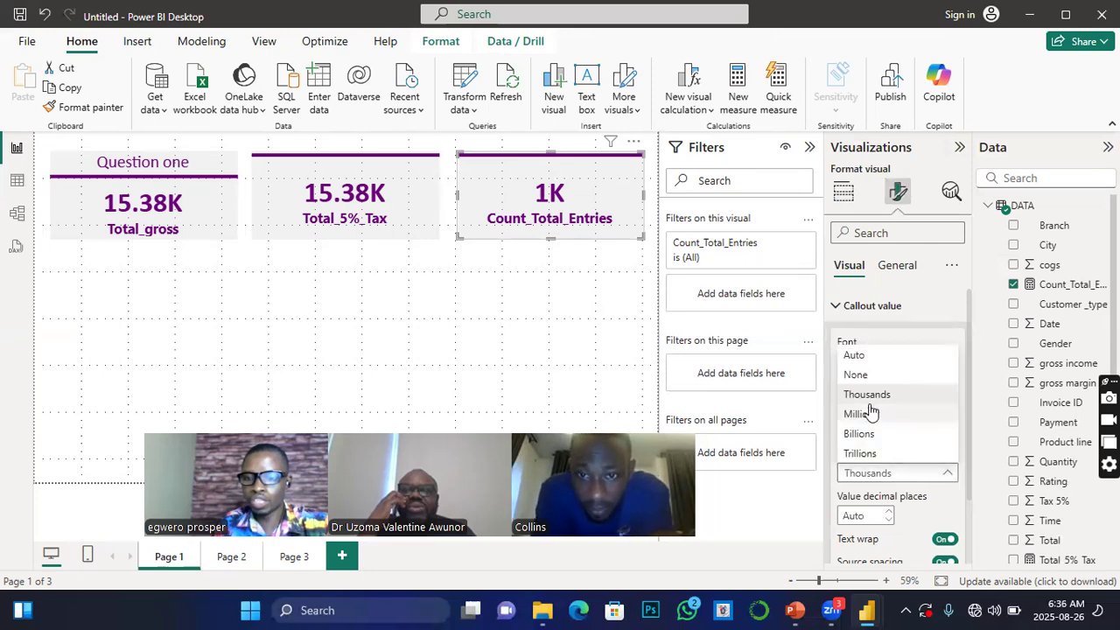
pyautogui.click(856, 358)
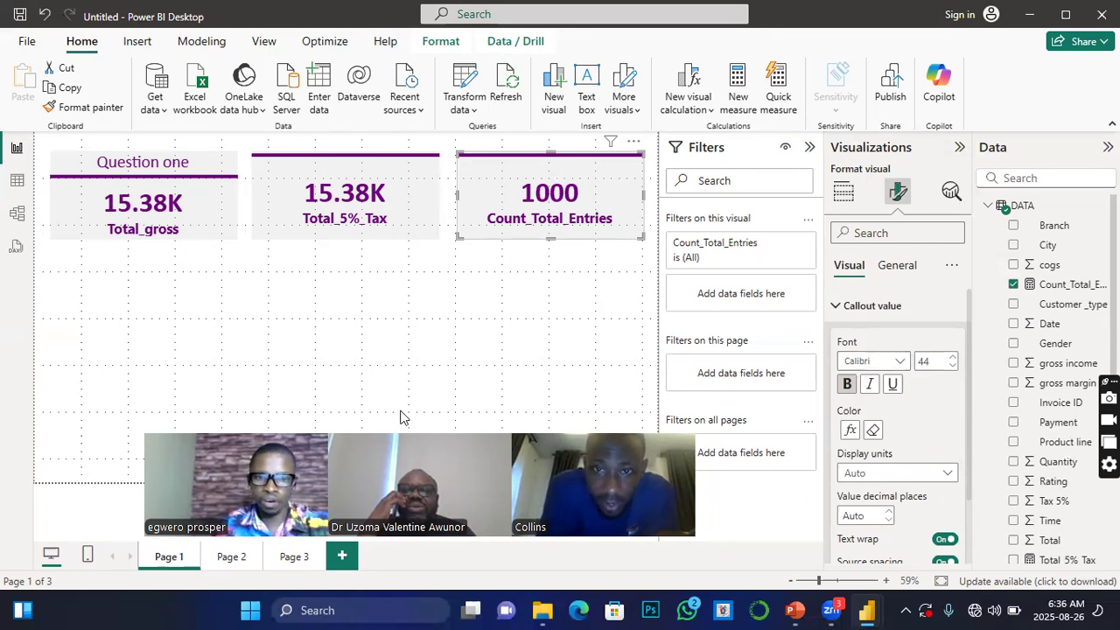
pyautogui.click(348, 302)
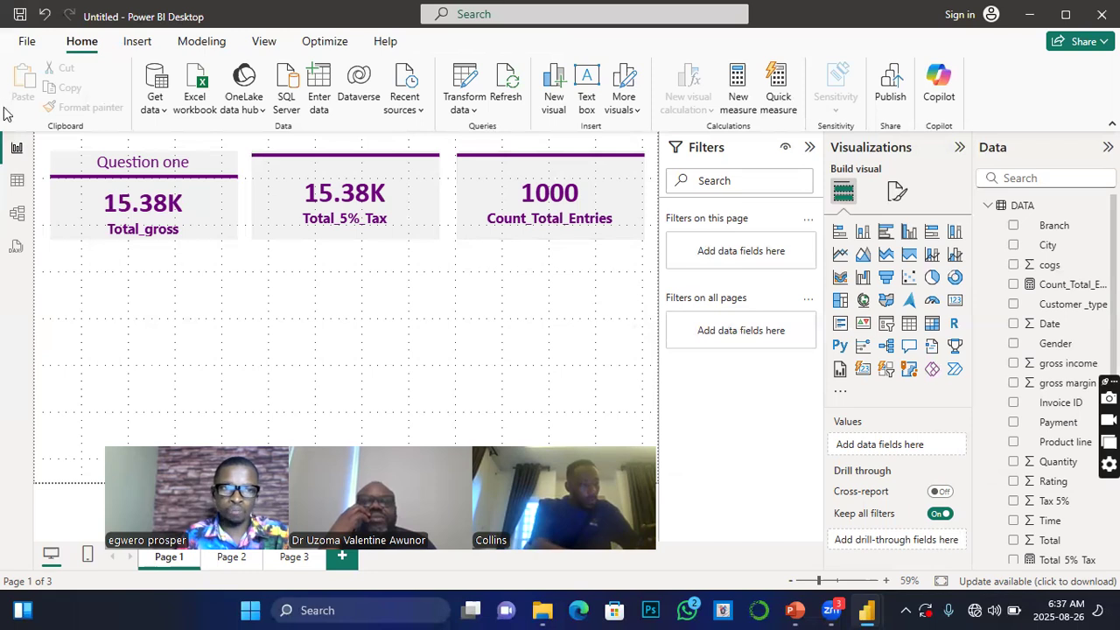
# Check the DATA table's columns, add an empty table visual below the Total_gross card and make it slightly taller.
pyautogui.click(16, 181)
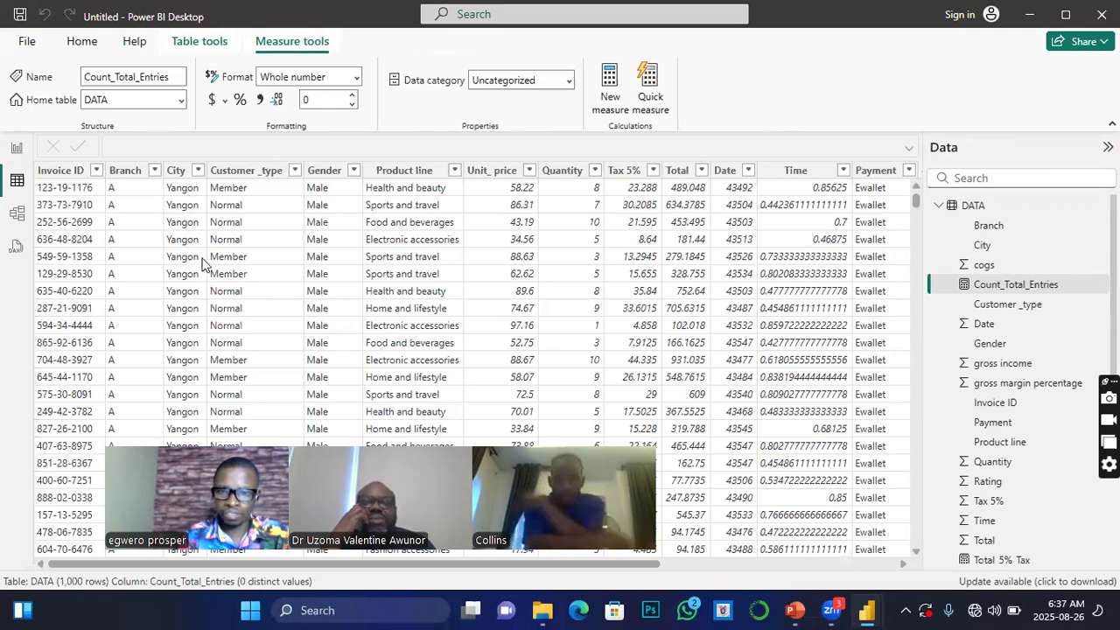
pyautogui.click(16, 151)
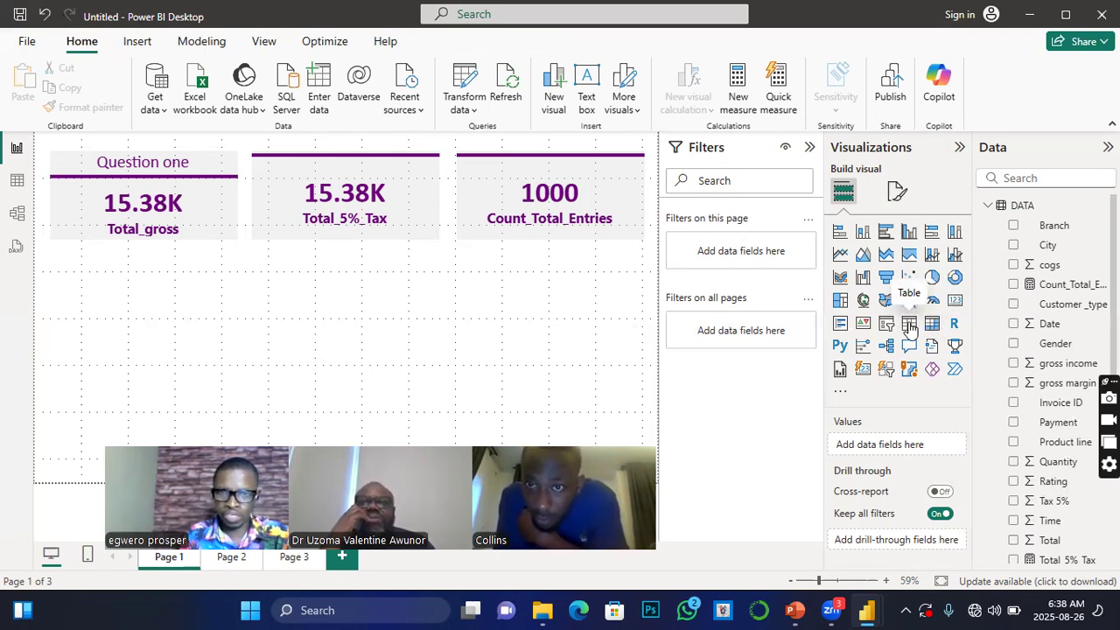
pyautogui.click(910, 326)
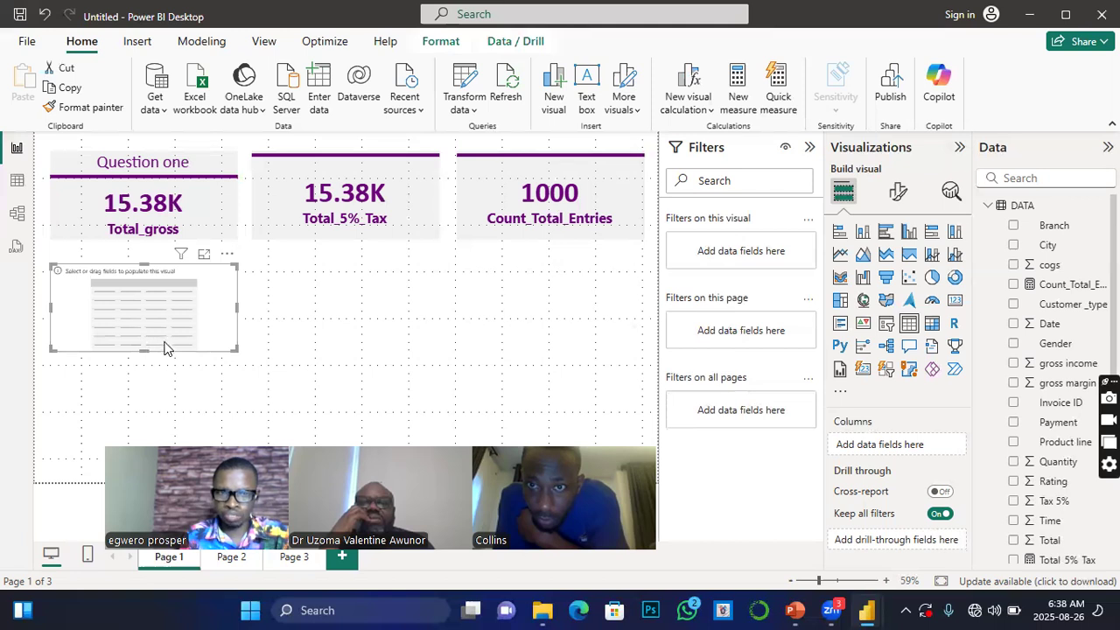
pyautogui.moveTo(144, 351); pyautogui.dragTo(146, 381)
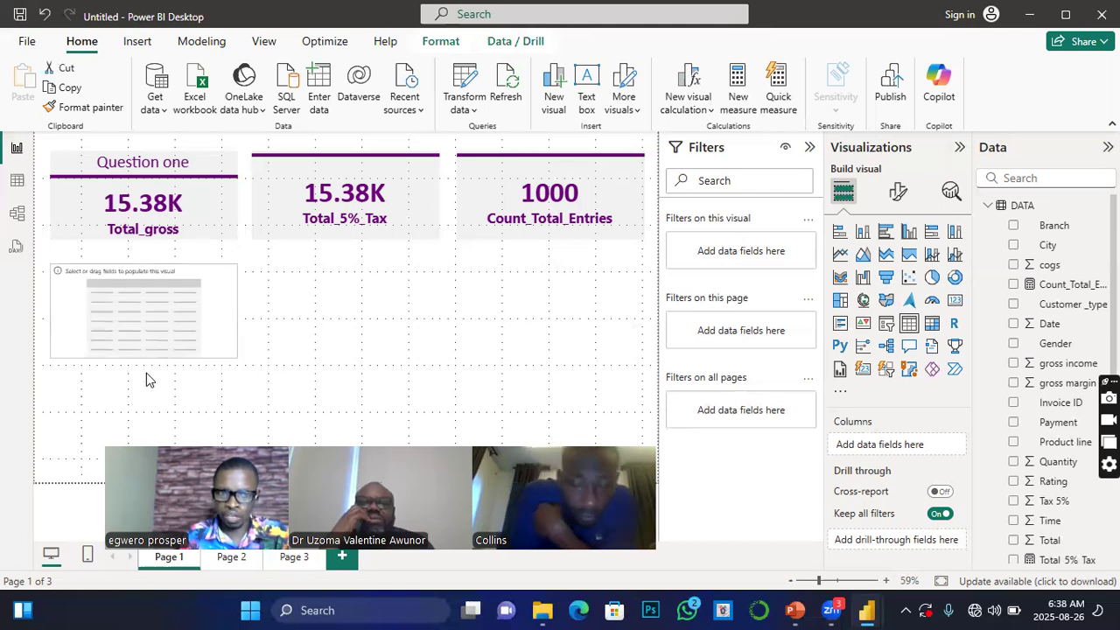
pyautogui.click(150, 372)
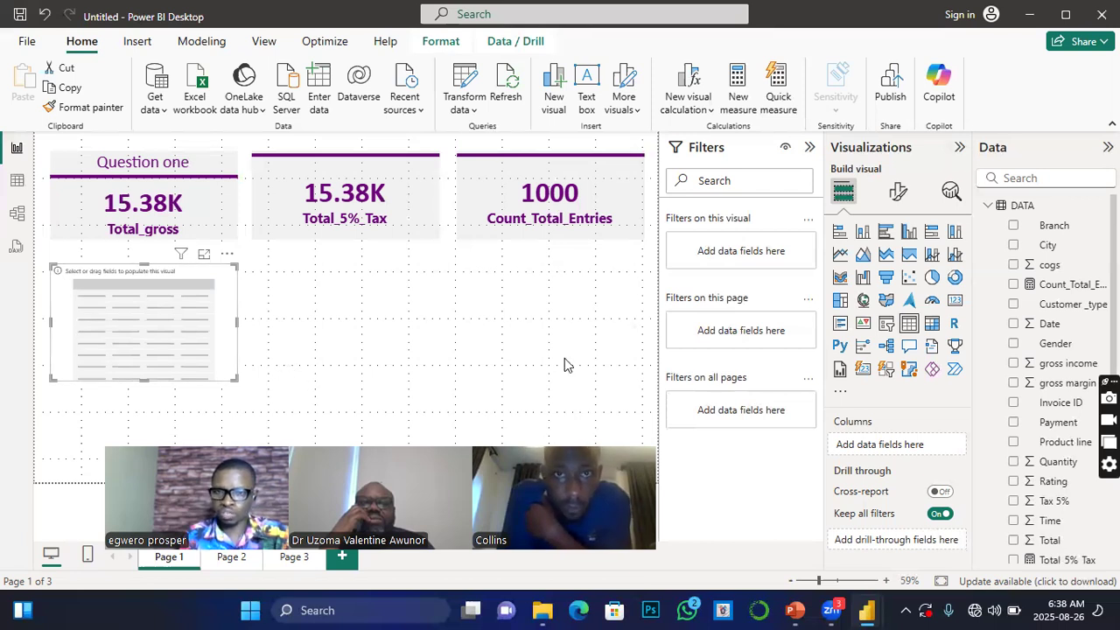
# Review the DATA table's rows and fill the table visual with the City and Tax 5% fields.
pyautogui.click(17, 181)
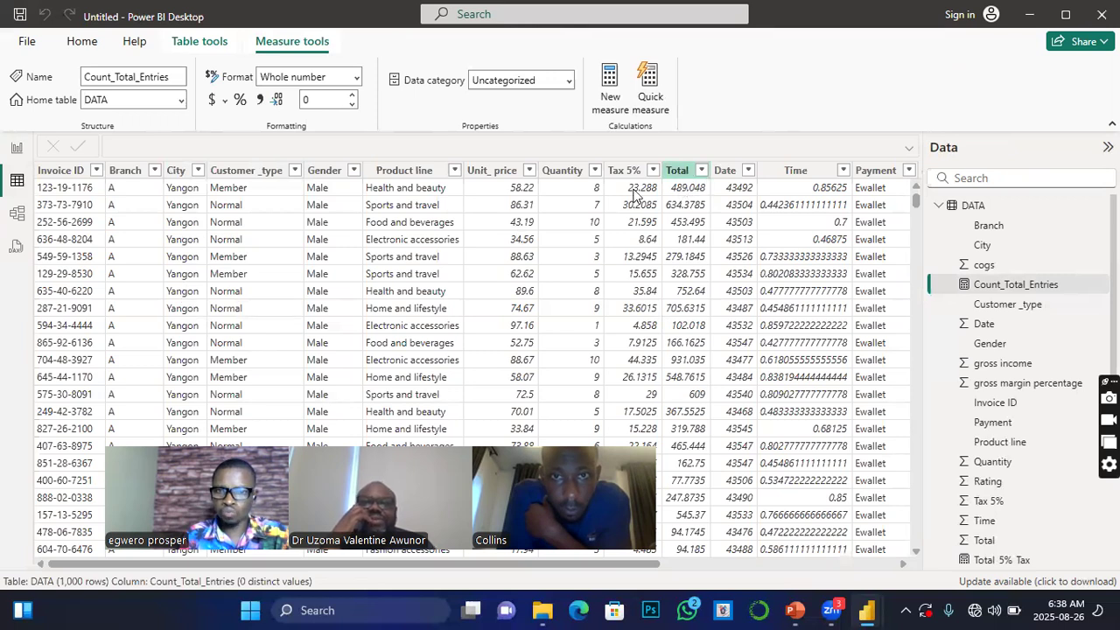
pyautogui.click(18, 155)
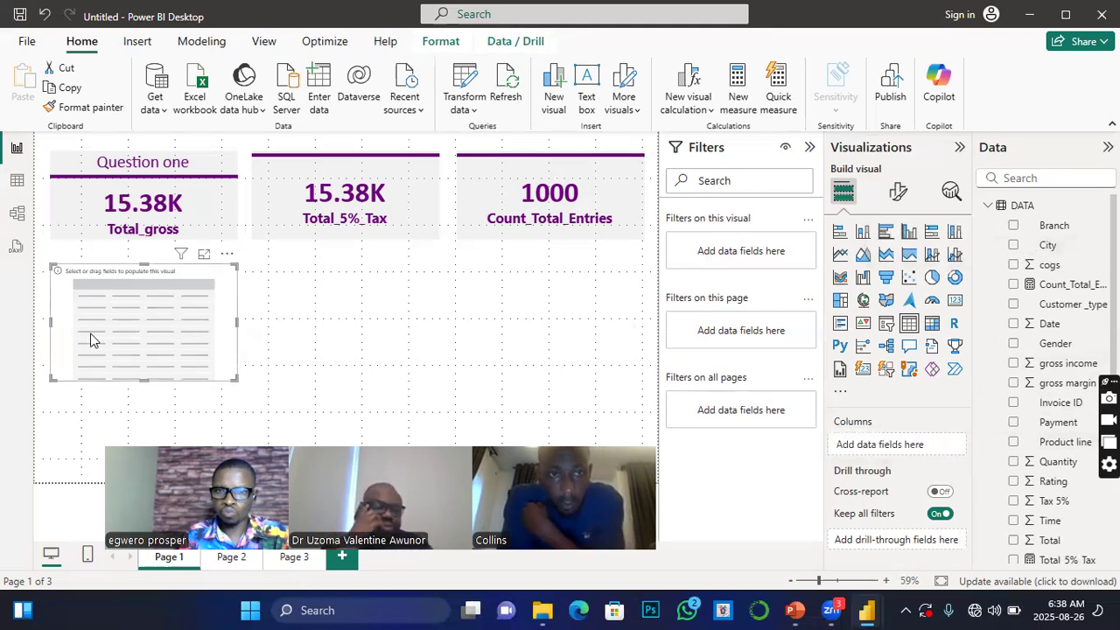
pyautogui.click(1015, 246)
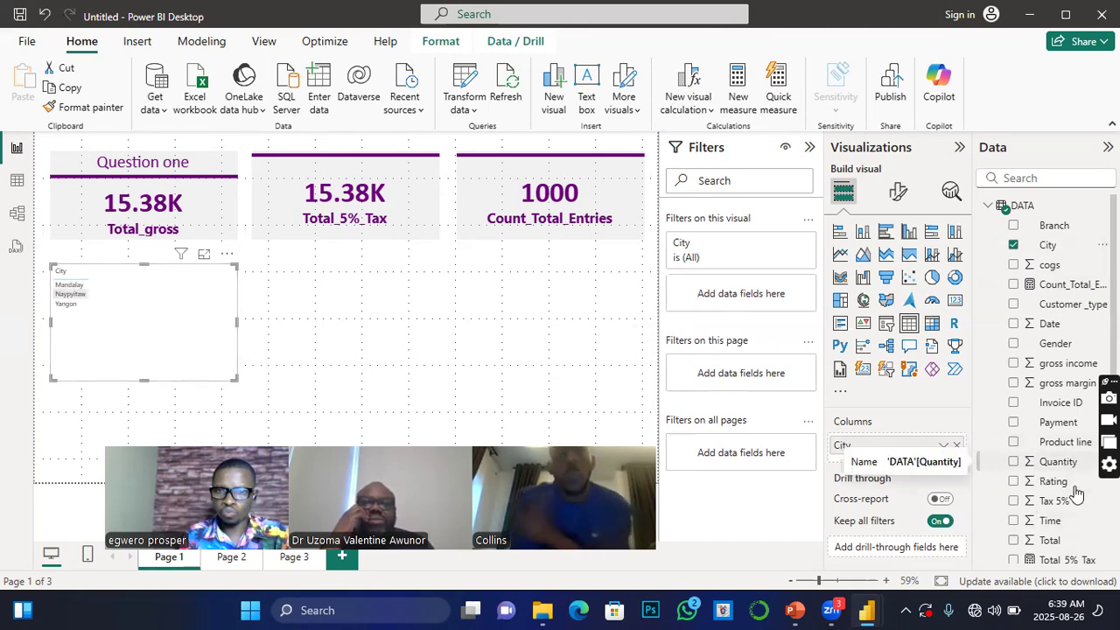
pyautogui.click(1015, 502)
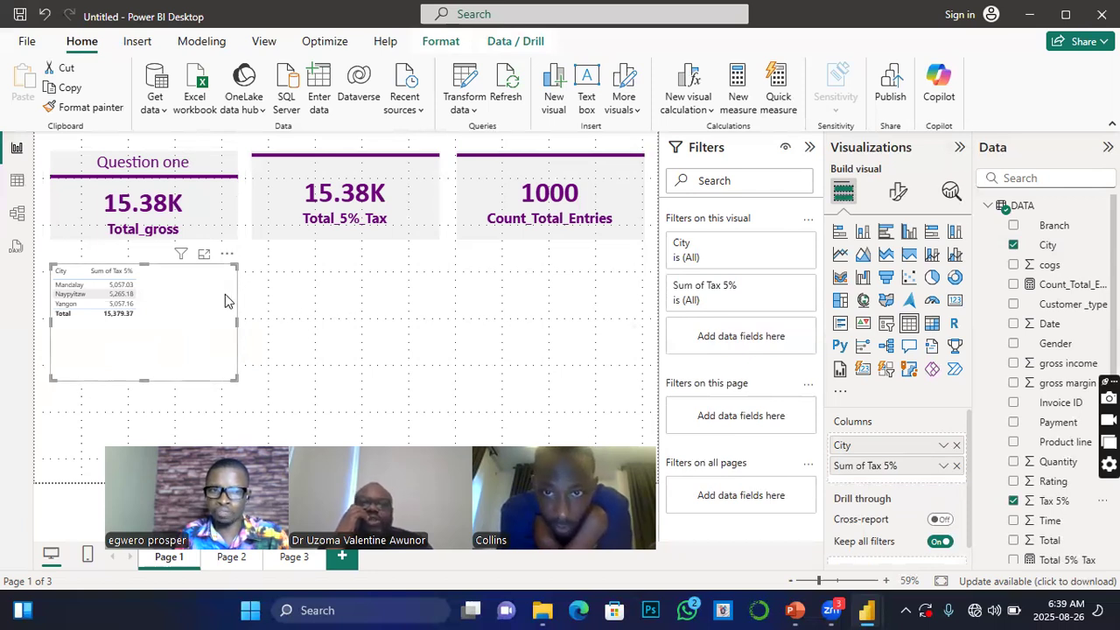
# Make the table visual's values bold and set their font size to 22.
pyautogui.click(899, 195)
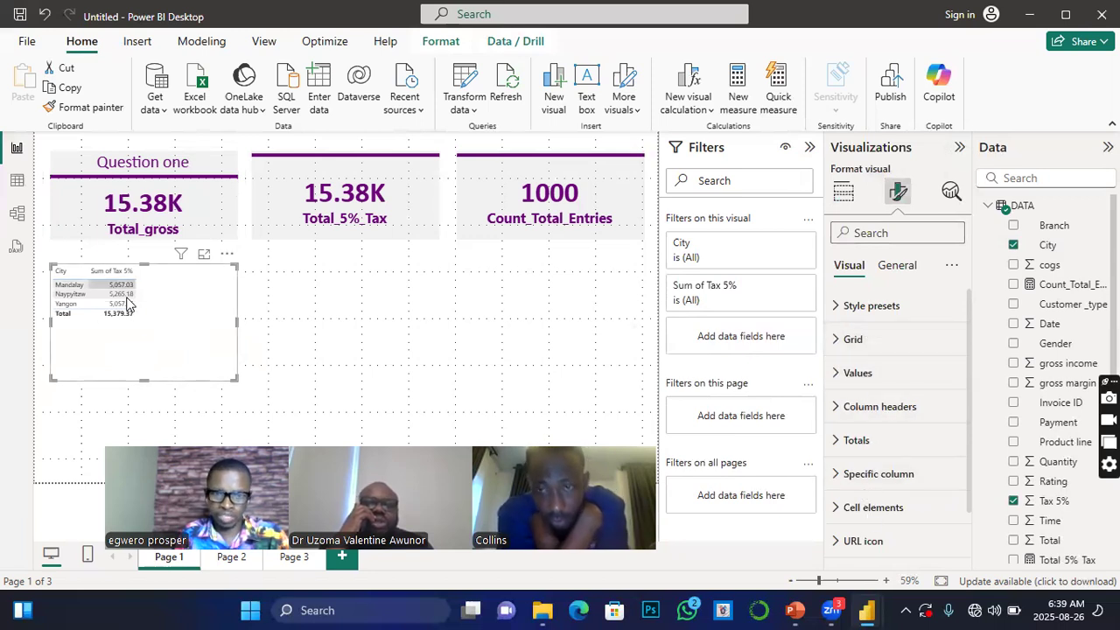
pyautogui.click(854, 378)
pyautogui.click(847, 479)
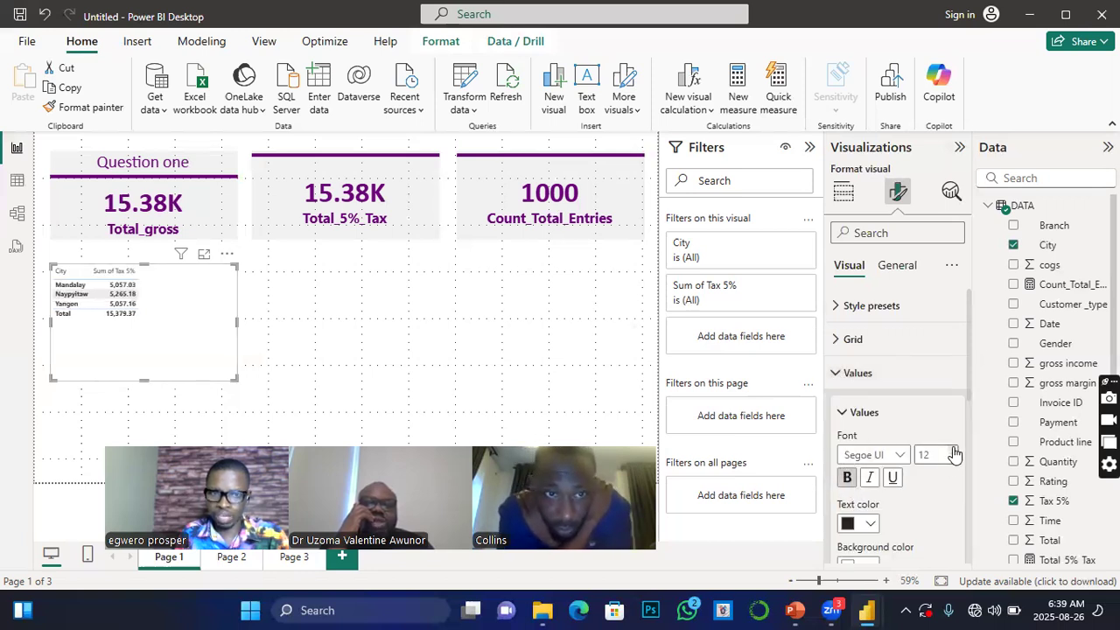
pyautogui.click(955, 453)
pyautogui.click(955, 452)
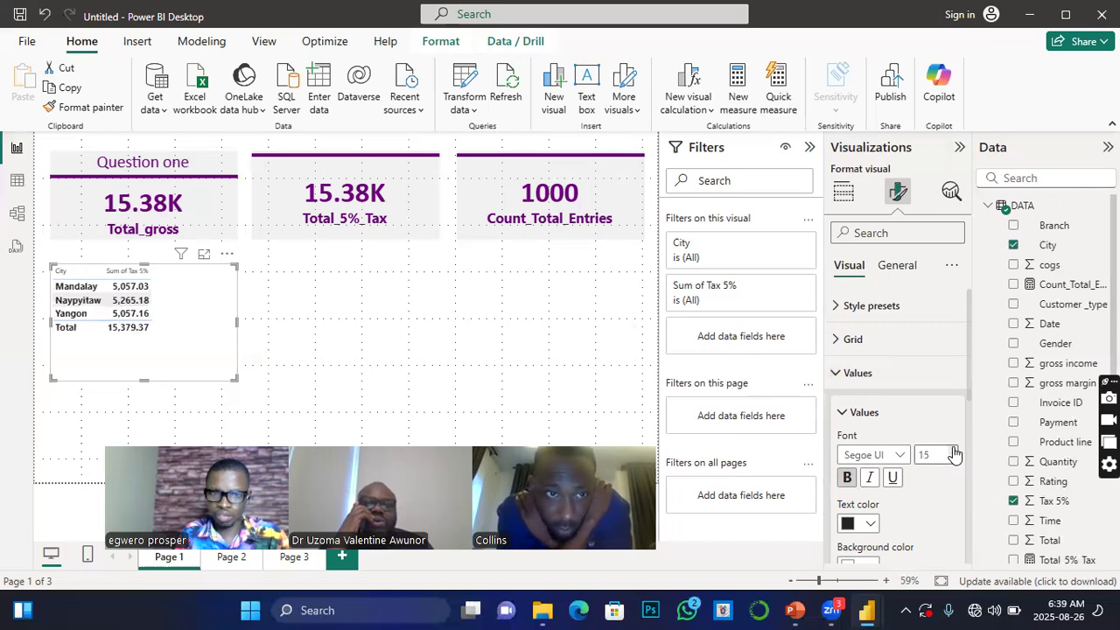
pyautogui.click(955, 452)
pyautogui.click(954, 452)
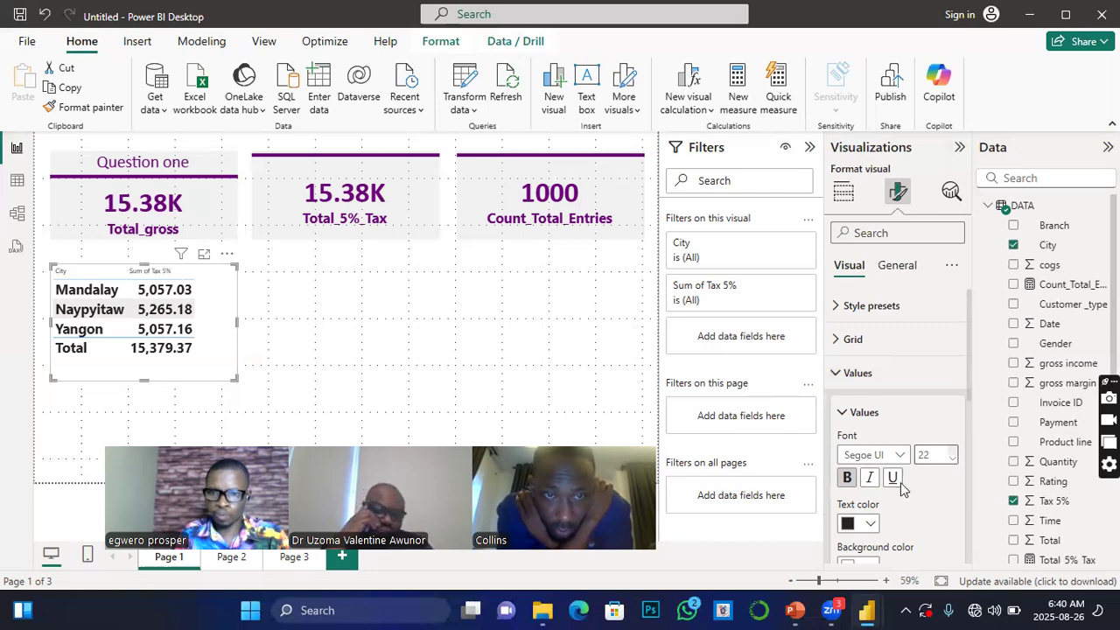
# Set both the text color and the alternate text color of the table's values to the cards' dark purple.
pyautogui.click(861, 524)
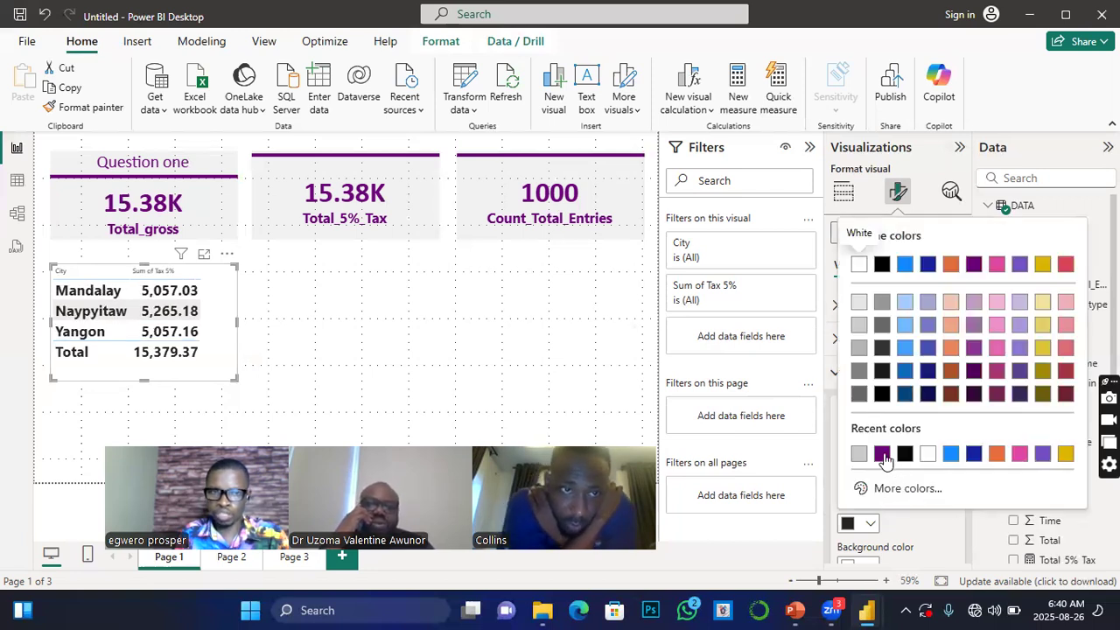
pyautogui.click(882, 453)
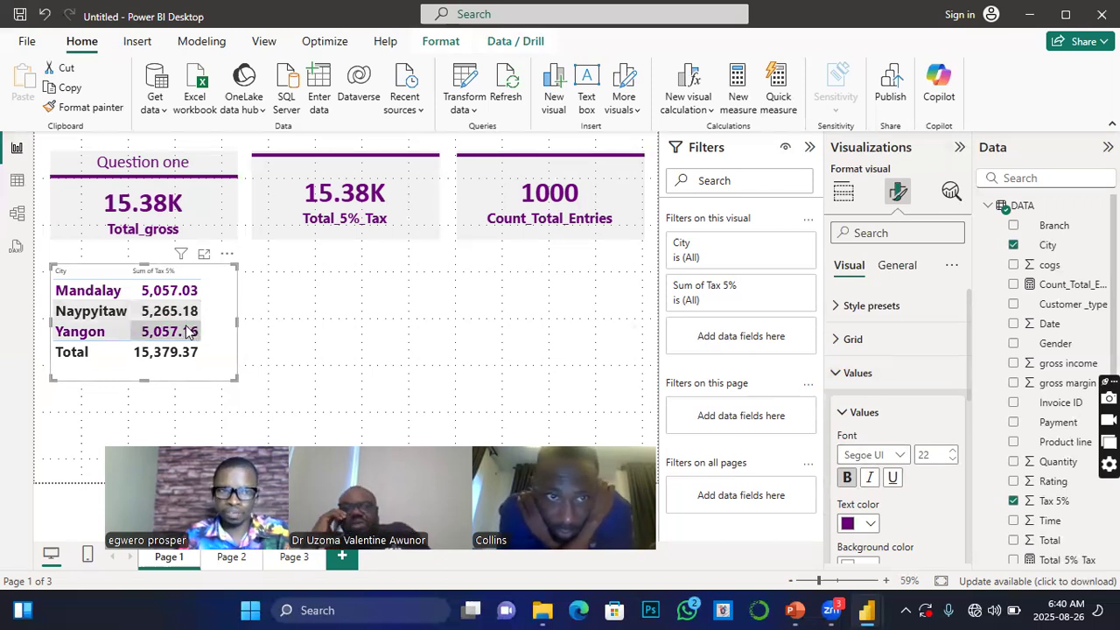
pyautogui.scroll(-2, 898, 482)
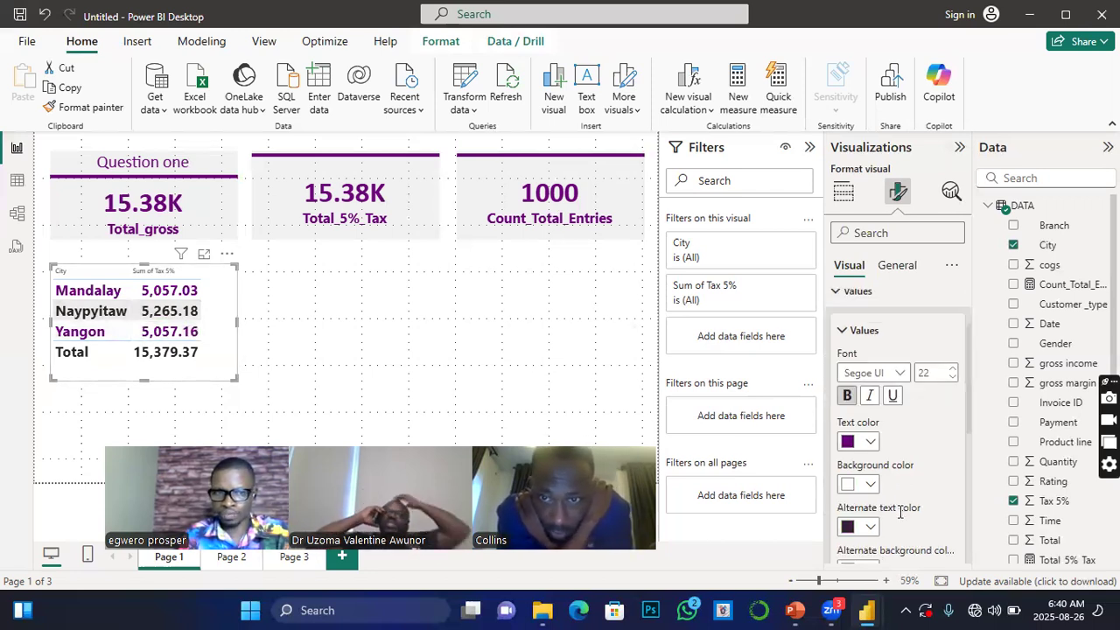
pyautogui.click(872, 526)
pyautogui.click(858, 458)
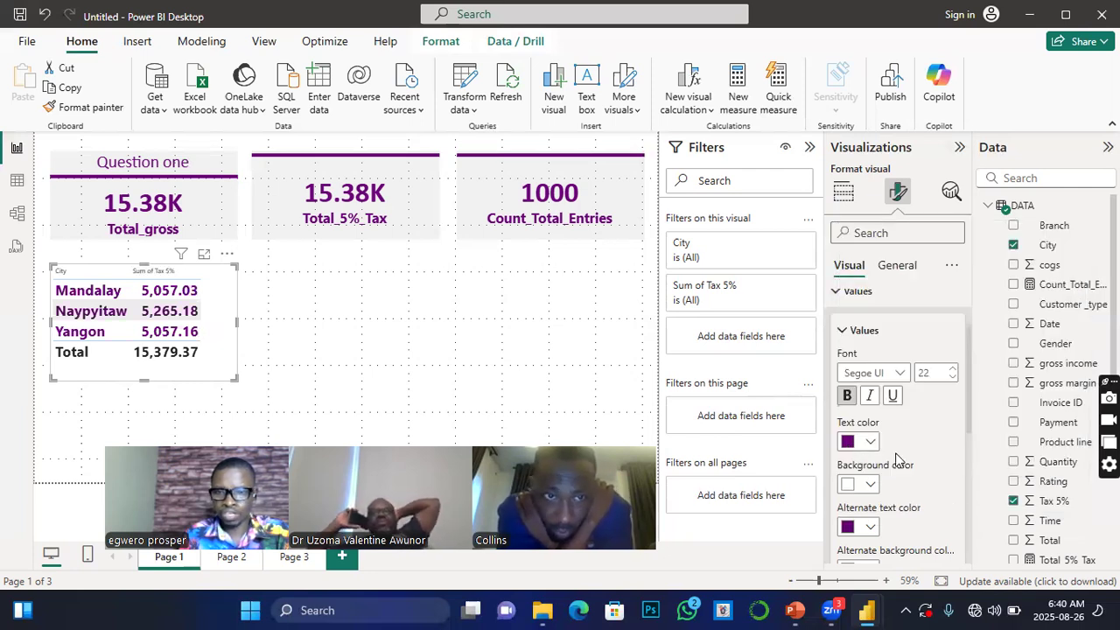
# Set the text color of the table's totals row to the same dark purple.
pyautogui.scroll(-4, 910, 480)
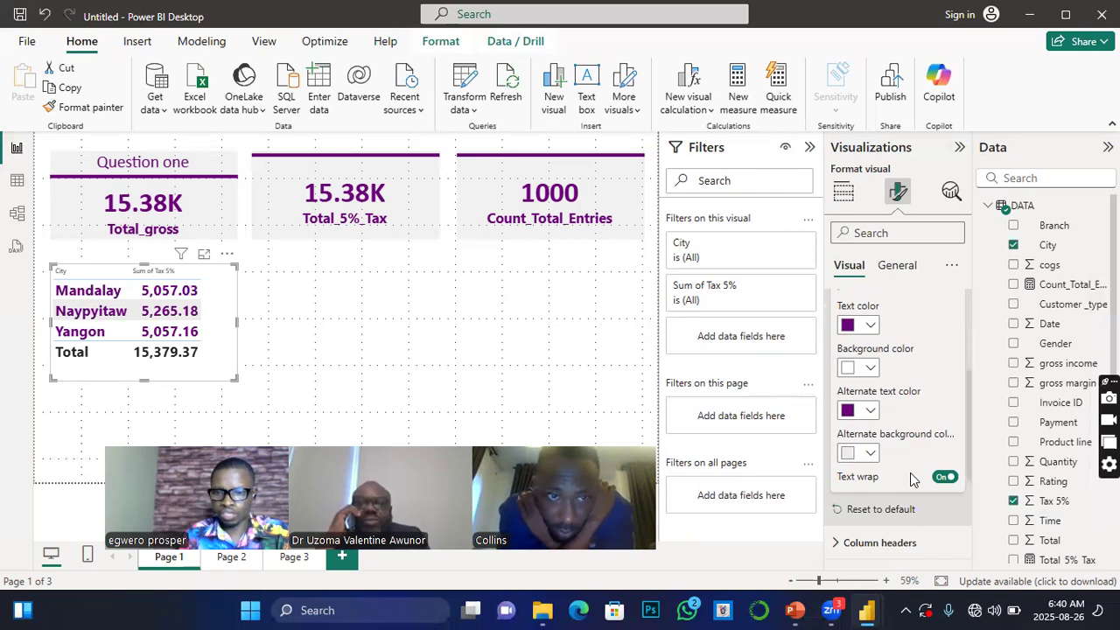
pyautogui.click(833, 447)
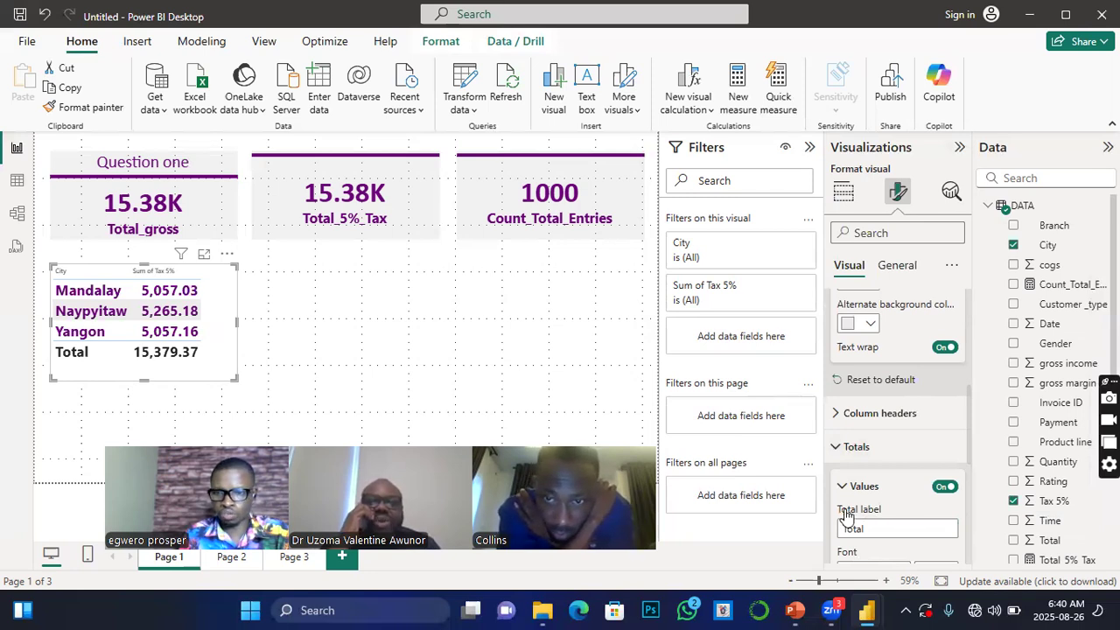
pyautogui.scroll(-1, 905, 505)
pyautogui.scroll(-3, 888, 504)
pyautogui.click(871, 394)
pyautogui.click(860, 324)
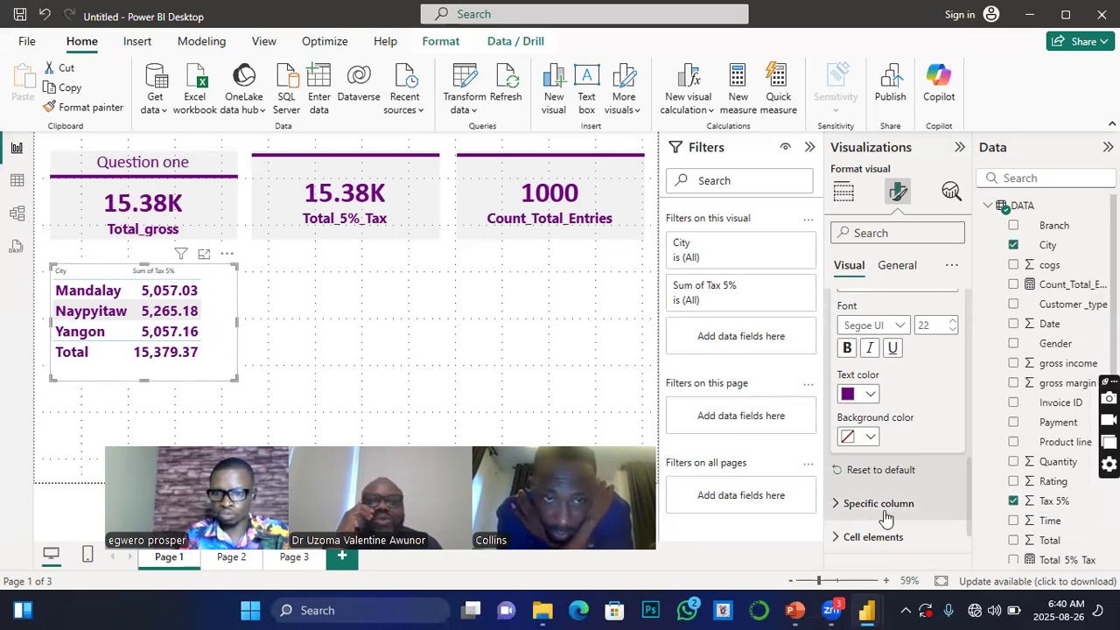
# Make the table's column headers bold, dark purple and font size 19, and enlarge the table visual slightly to fit.
pyautogui.scroll(3, 882, 501)
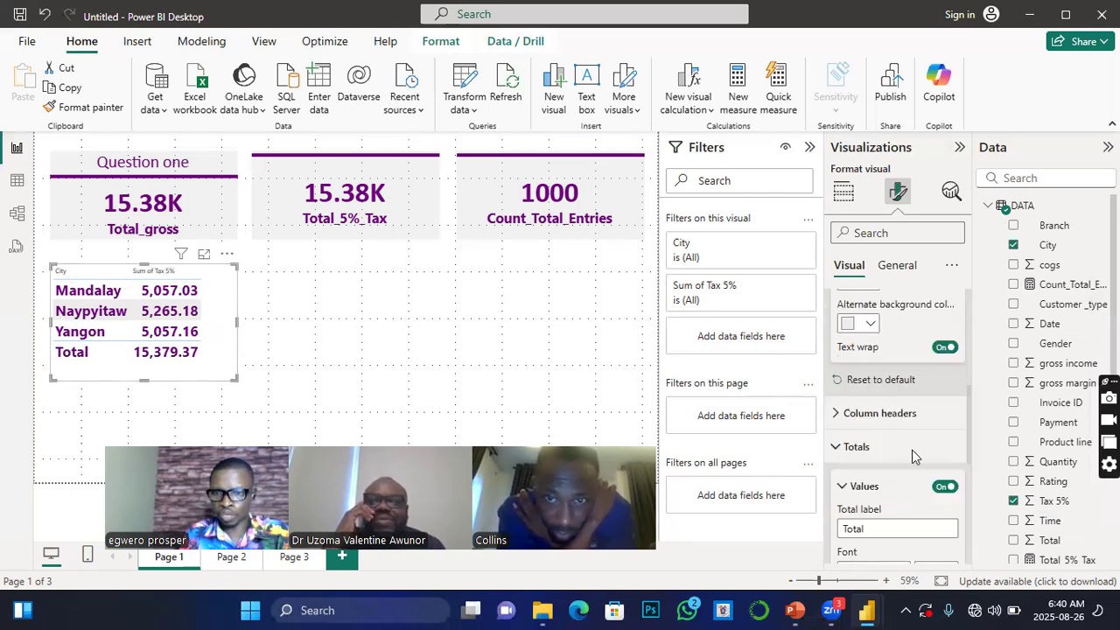
pyautogui.click(836, 417)
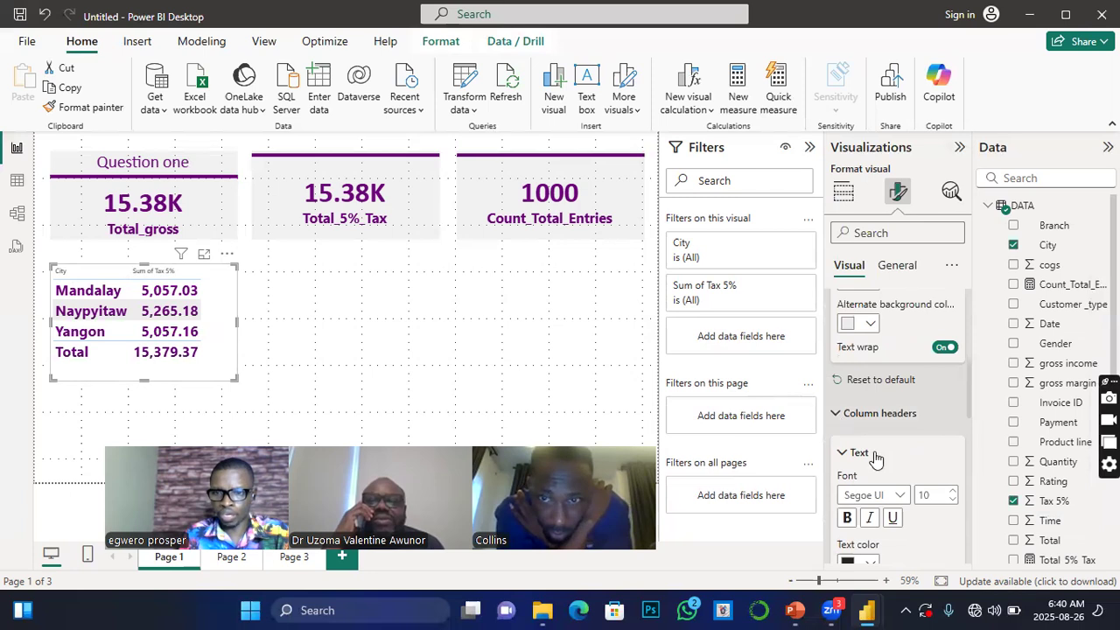
pyautogui.click(848, 518)
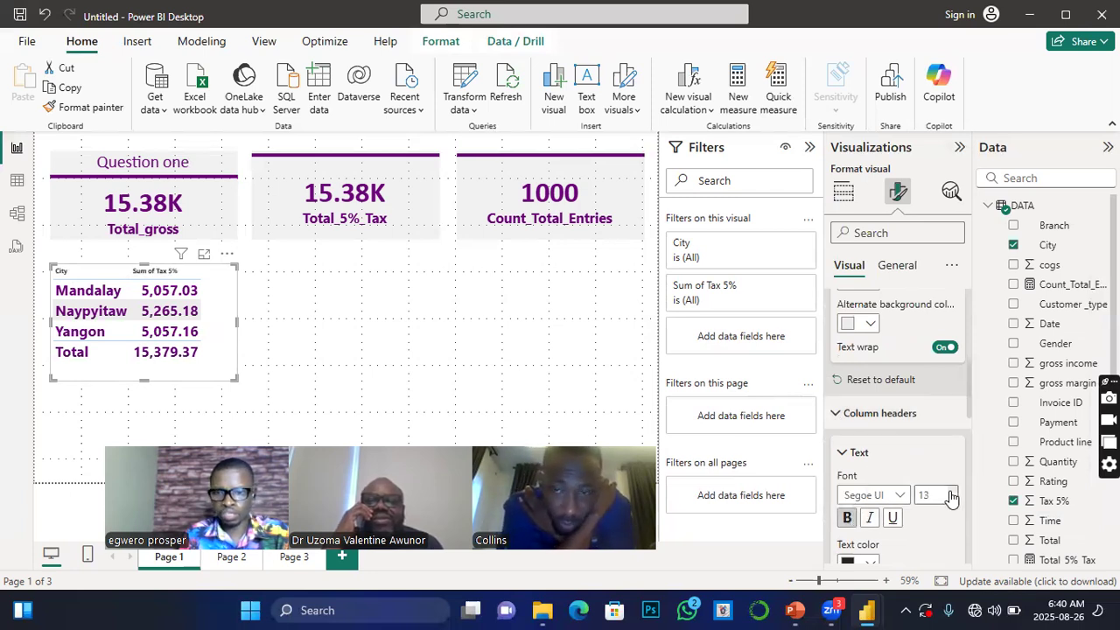
pyautogui.click(952, 492)
pyautogui.click(867, 561)
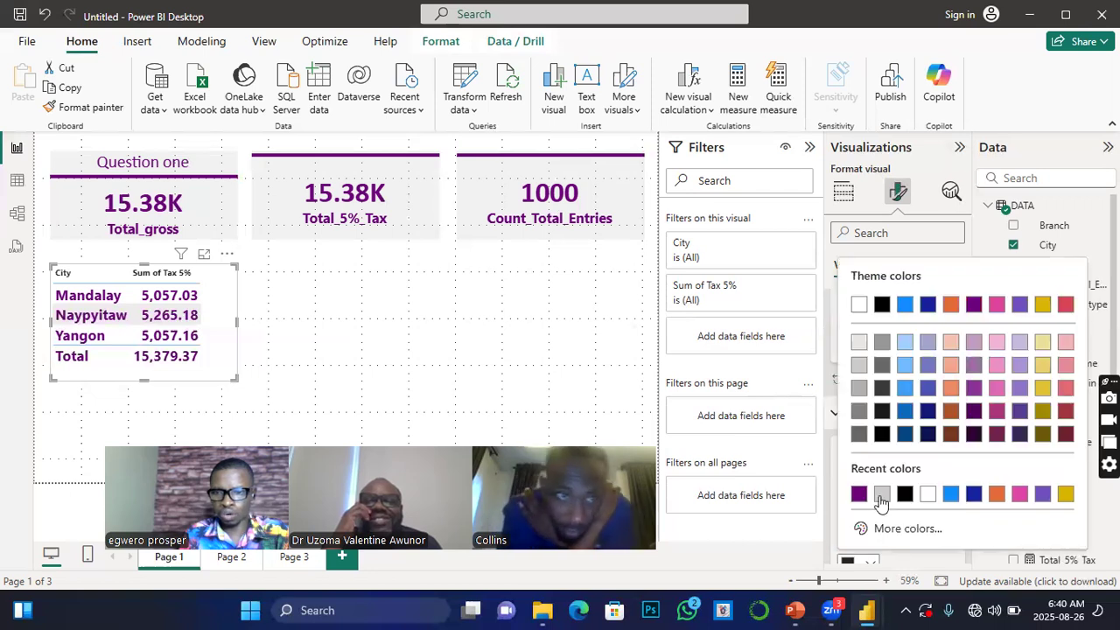
pyautogui.click(859, 496)
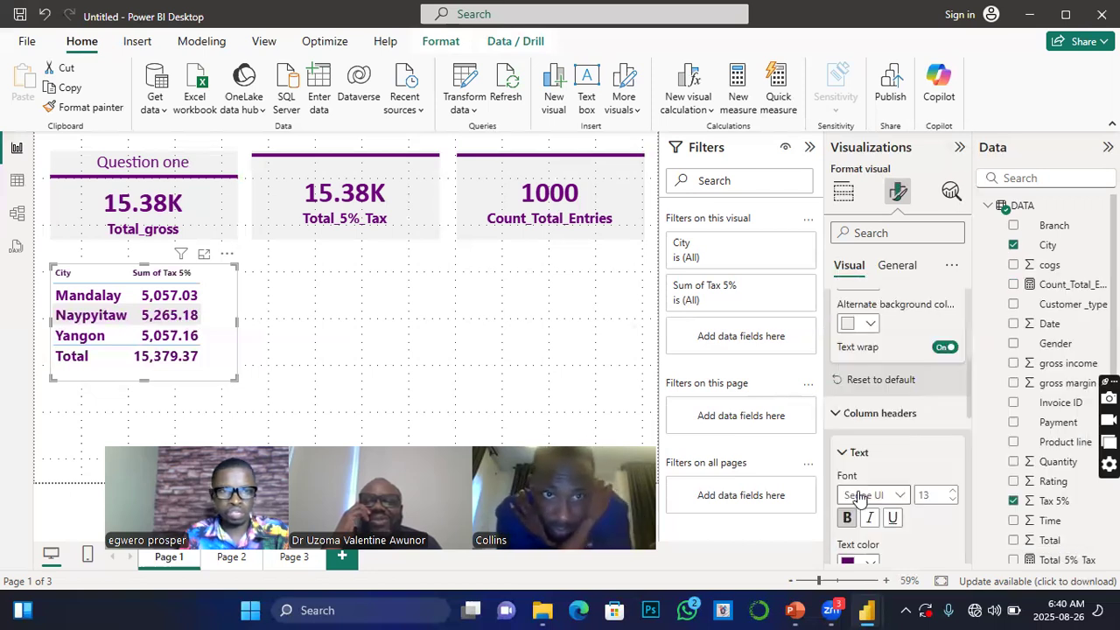
pyautogui.click(958, 496)
pyautogui.click(958, 492)
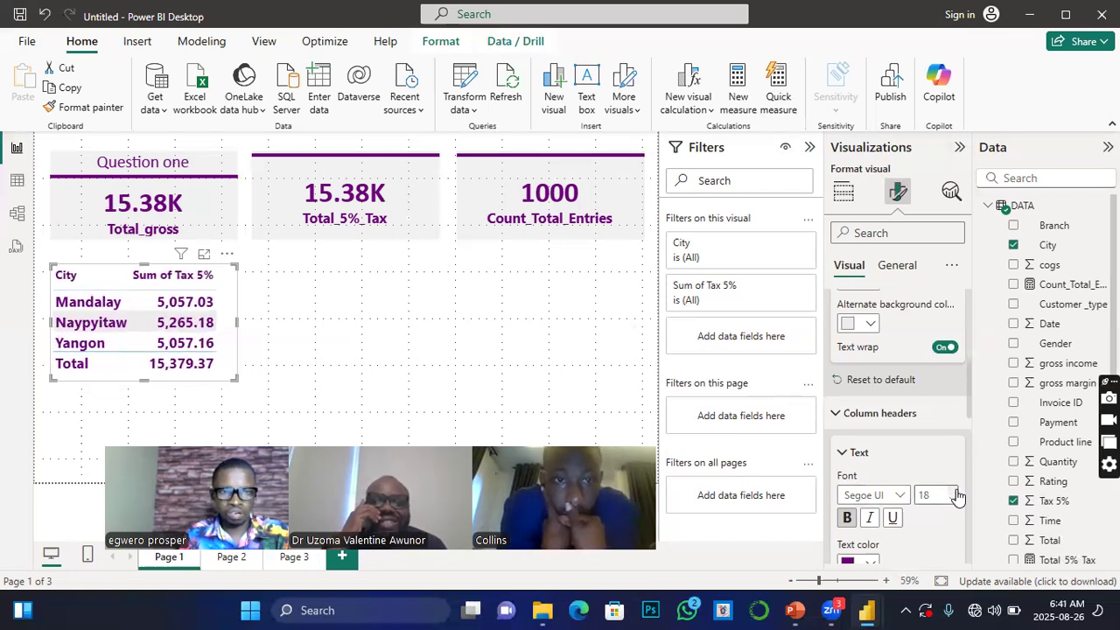
pyautogui.moveTo(236, 385)
pyautogui.mouseDown()
pyautogui.moveTo(250, 400)
pyautogui.moveTo(242, 383)
pyautogui.mouseUp()
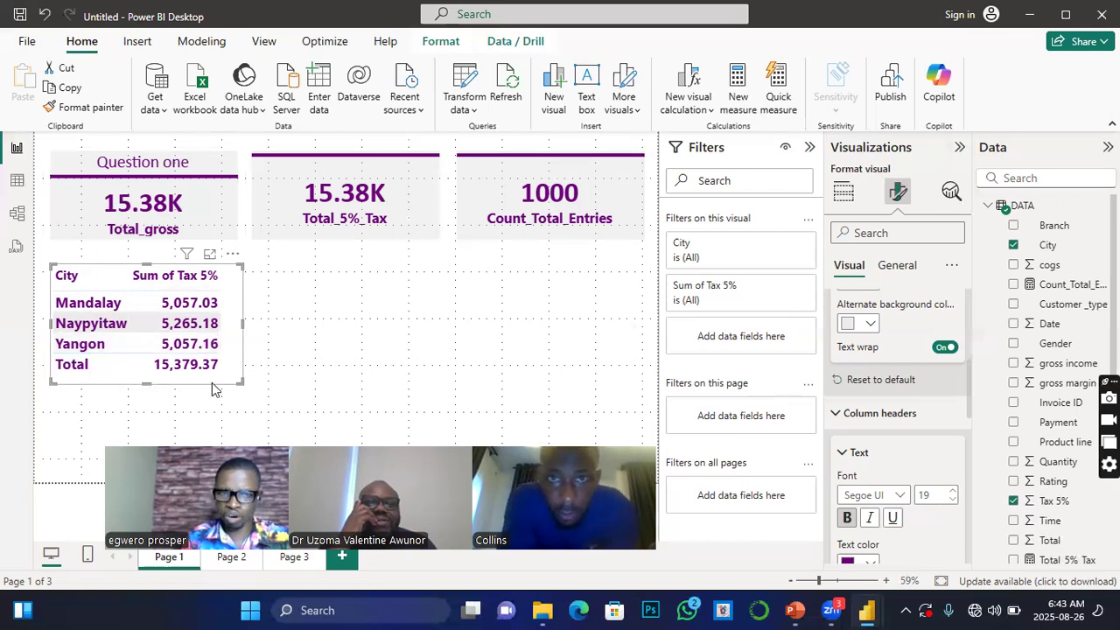
# Duplicate the tax-by-city table visual and place the copy beside the original, aligned with its upper edge.
pyautogui.click(845, 194)
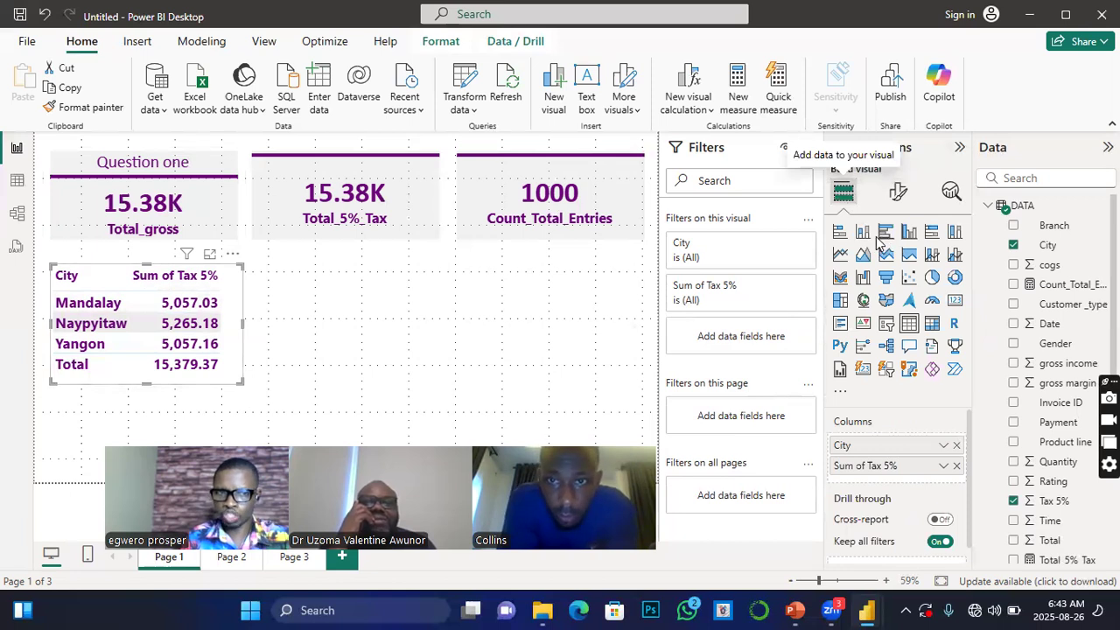
pyautogui.click(244, 305)
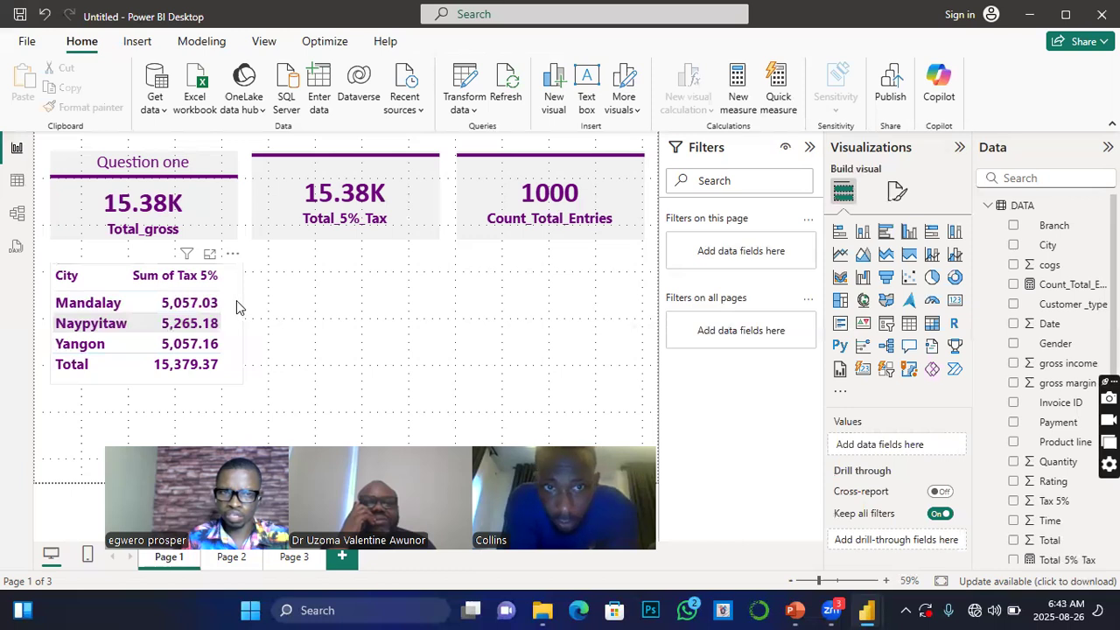
pyautogui.click(237, 303)
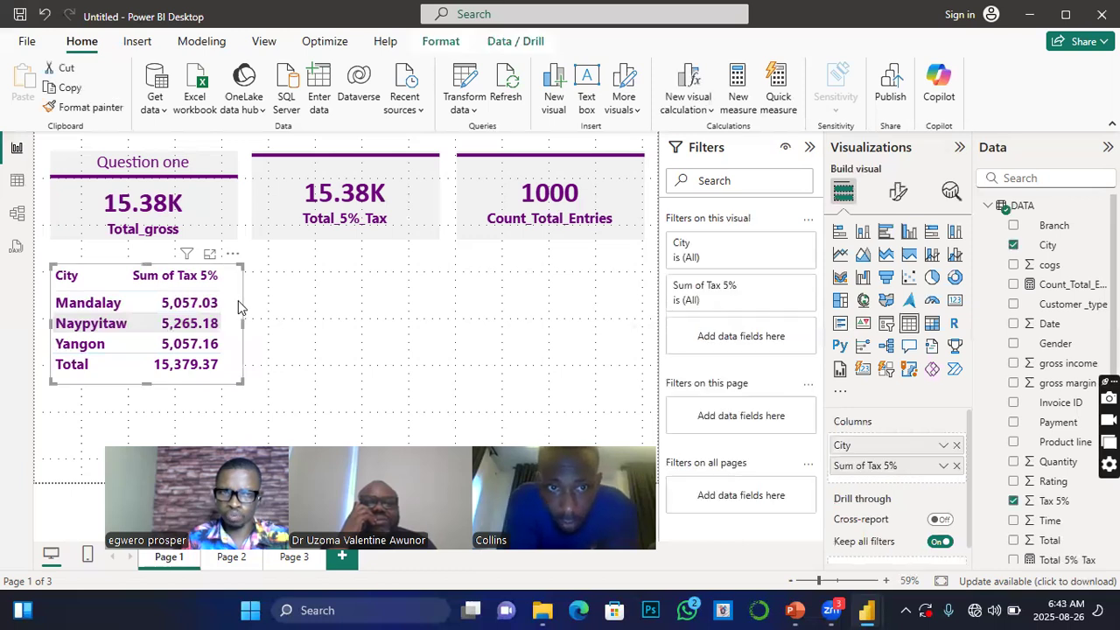
pyautogui.click(69, 89)
pyautogui.click(26, 81)
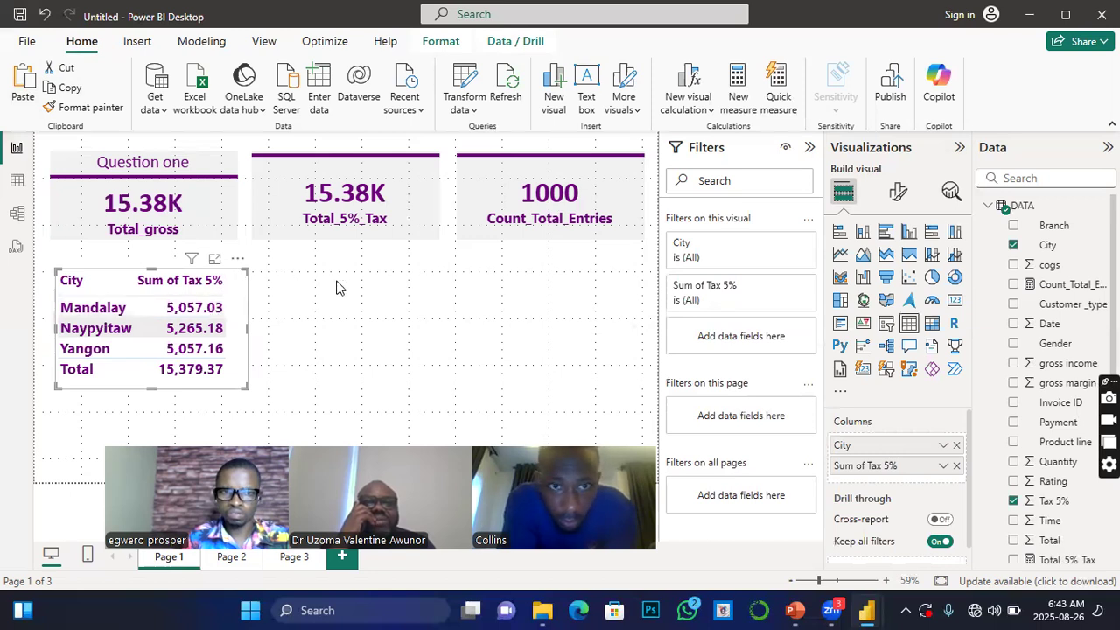
pyautogui.hotkey('ctrl', 'v')
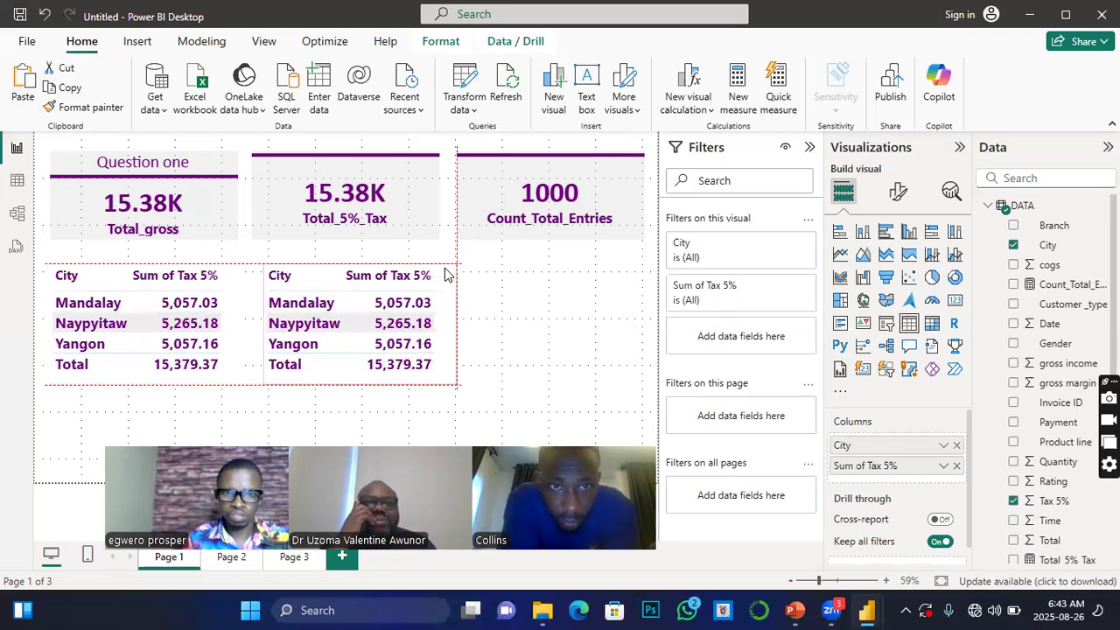
# Convert the copied table into a clustered bar chart of Tax 5% by City and enlarge it slightly.
pyautogui.click(392, 265)
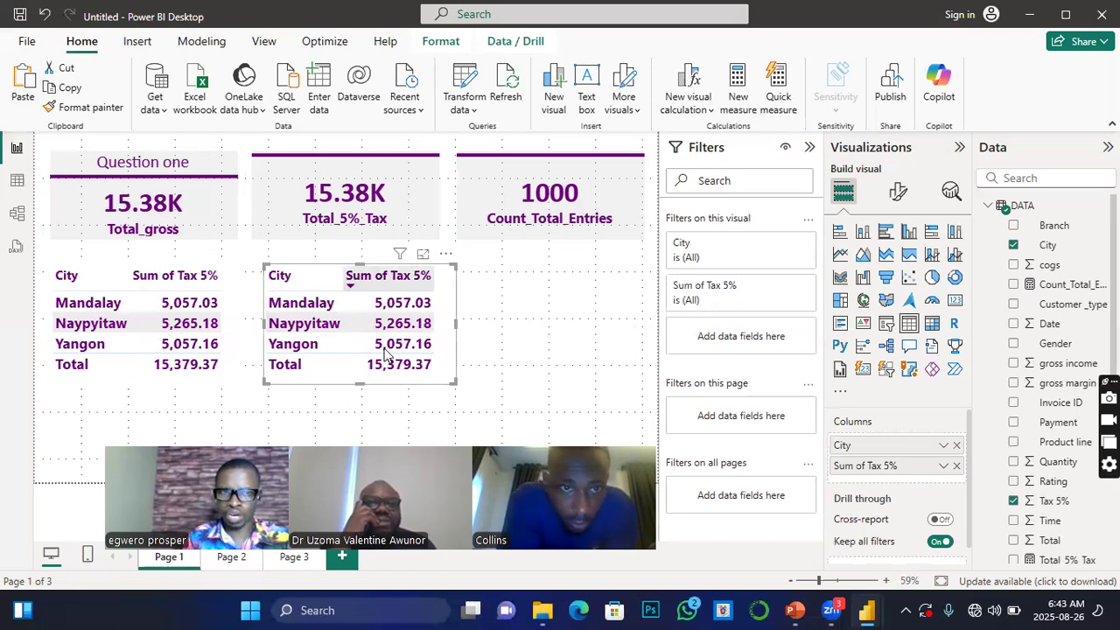
pyautogui.click(887, 233)
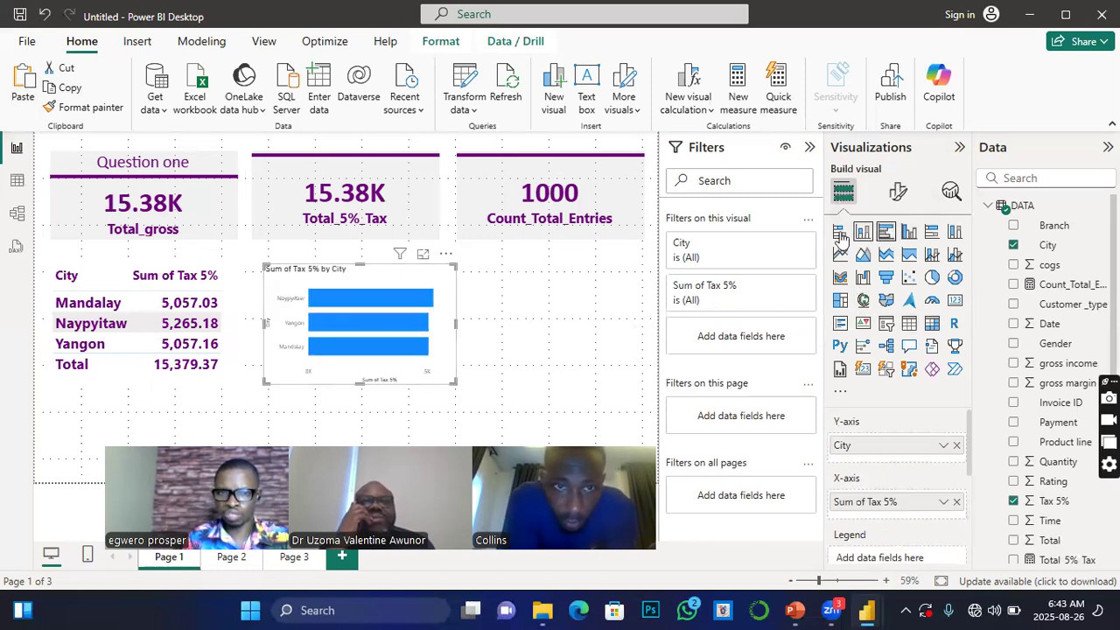
pyautogui.click(863, 231)
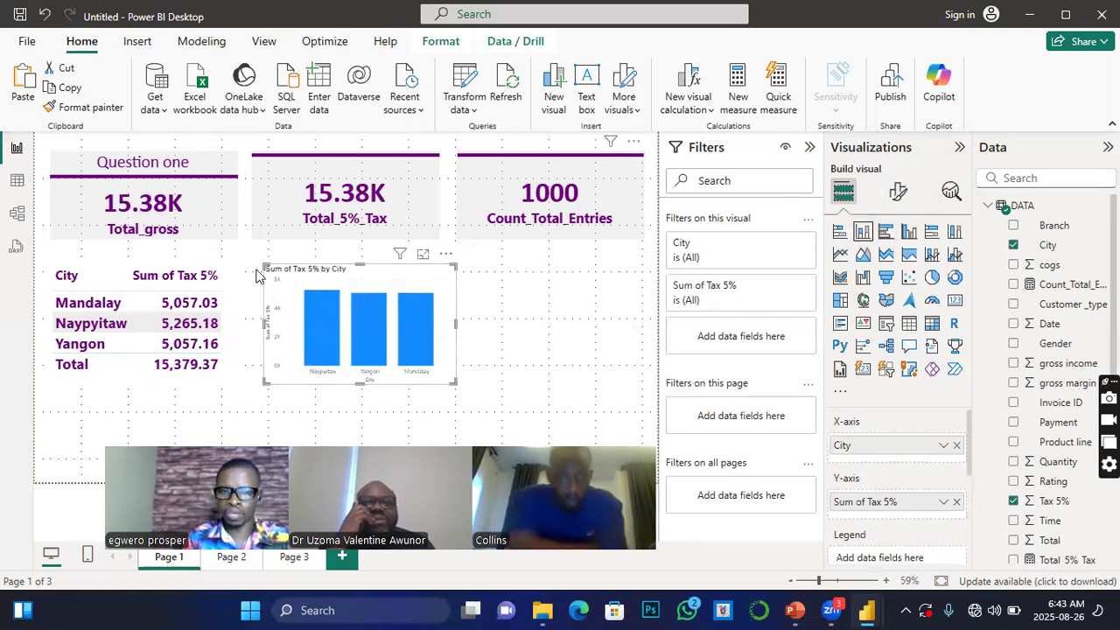
pyautogui.click(886, 232)
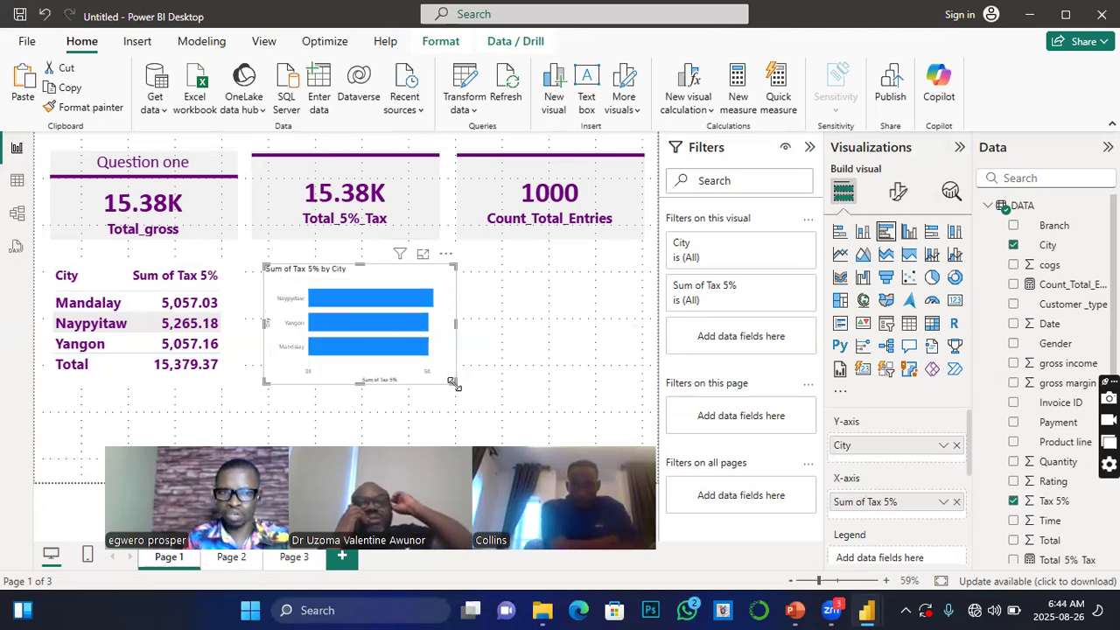
pyautogui.moveTo(452, 382); pyautogui.dragTo(468, 395)
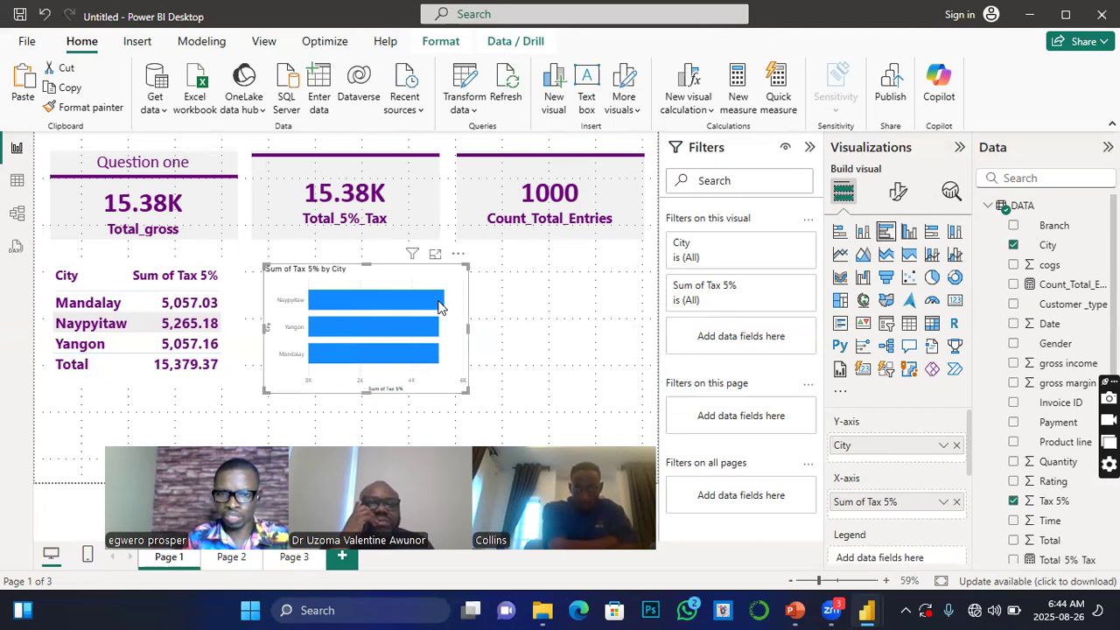
pyautogui.moveTo(442, 308)
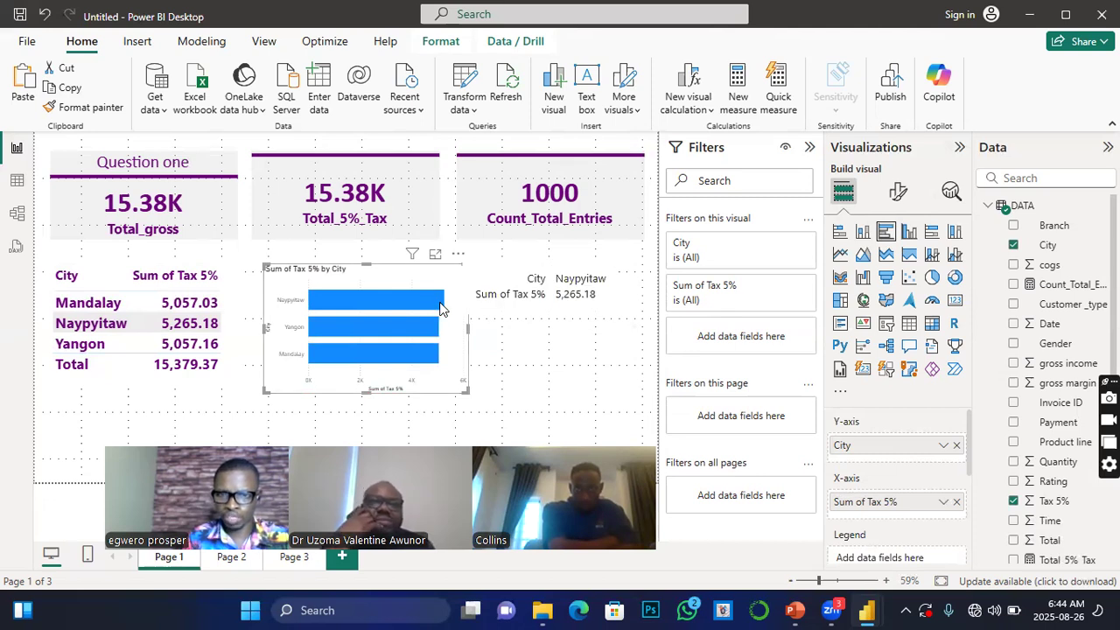
pyautogui.moveTo(435, 331)
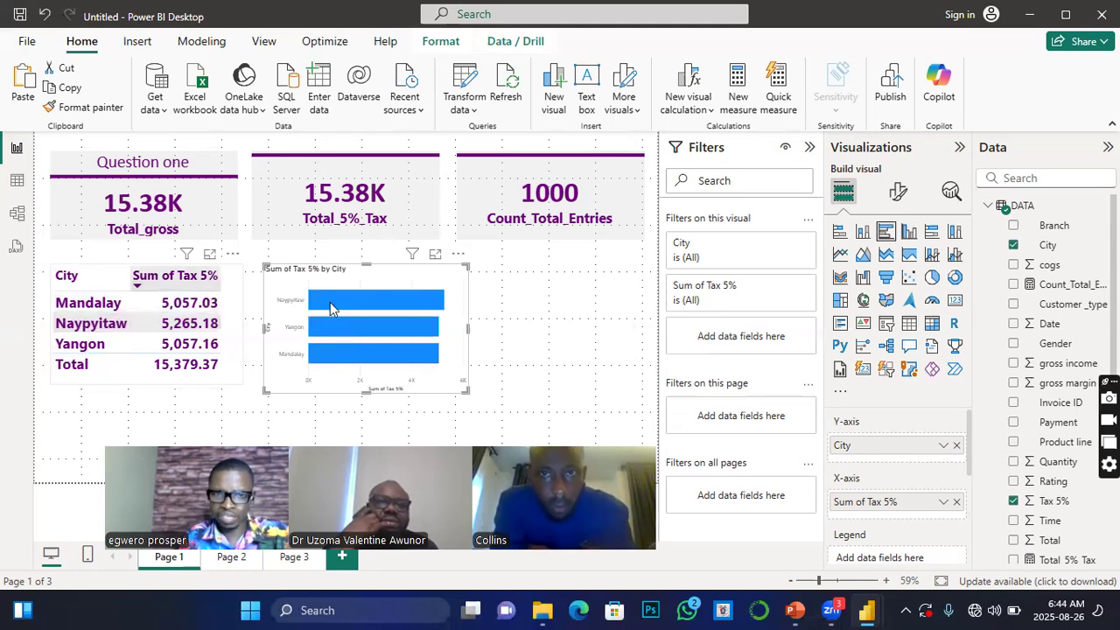
pyautogui.moveTo(391, 328)
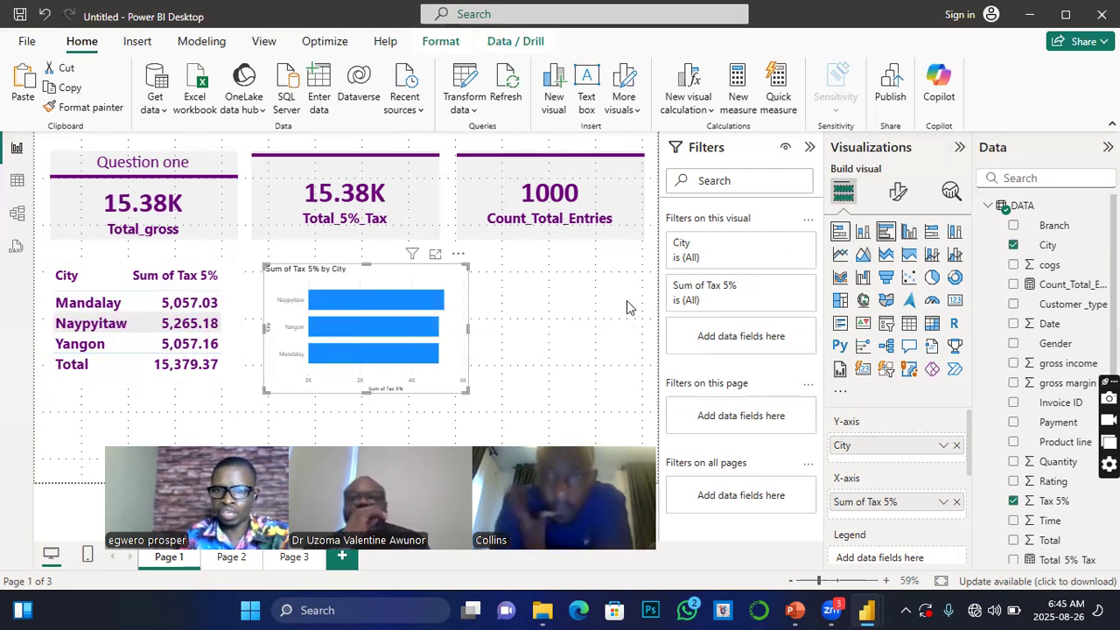
# Make the bar chart's Y-axis values bold, font size 20 and the cards' dark purple.
pyautogui.click(898, 193)
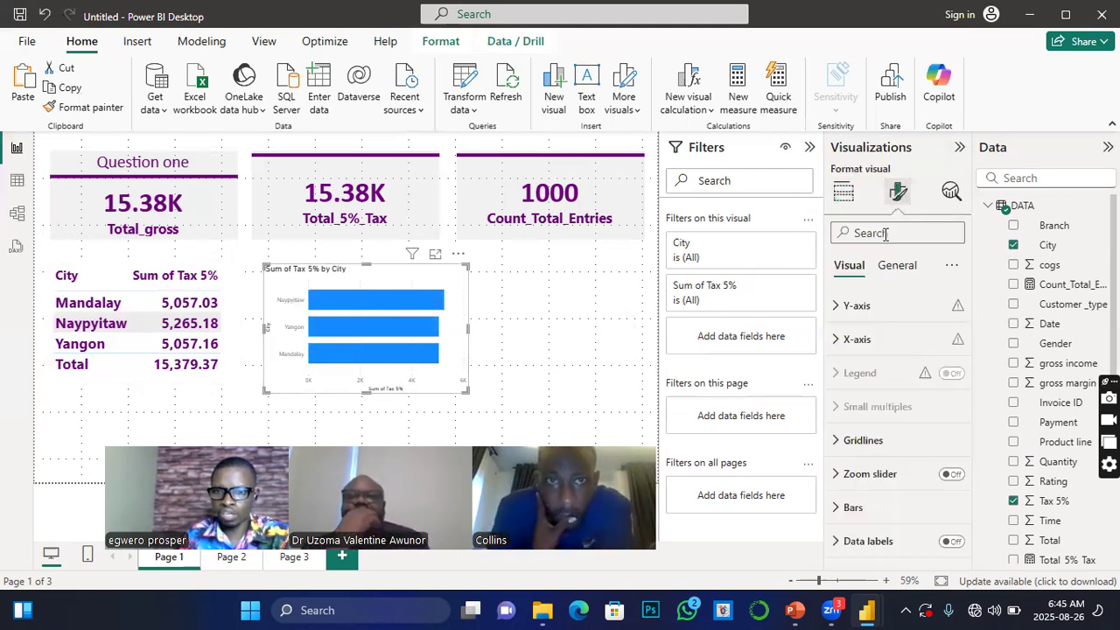
pyautogui.click(838, 307)
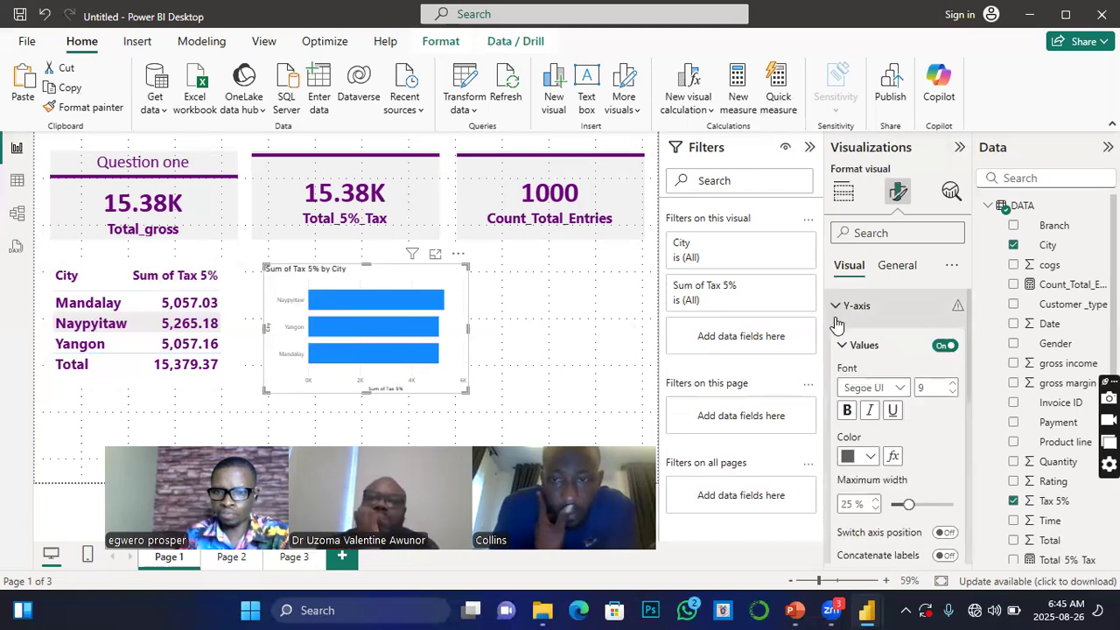
pyautogui.click(847, 411)
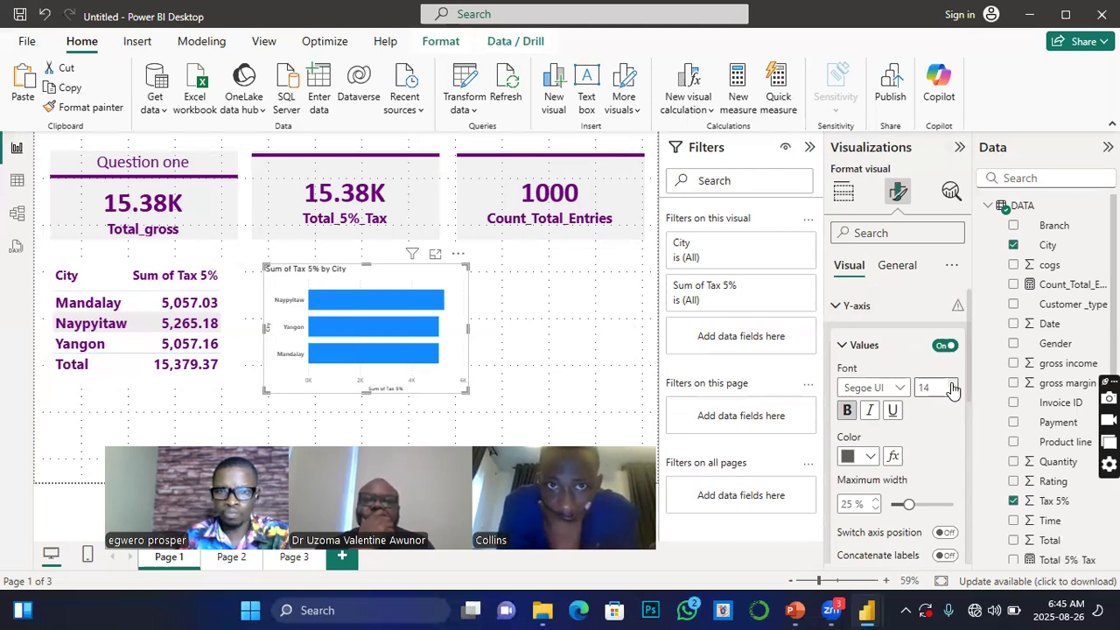
pyautogui.click(952, 383)
pyautogui.click(953, 383)
pyautogui.click(870, 457)
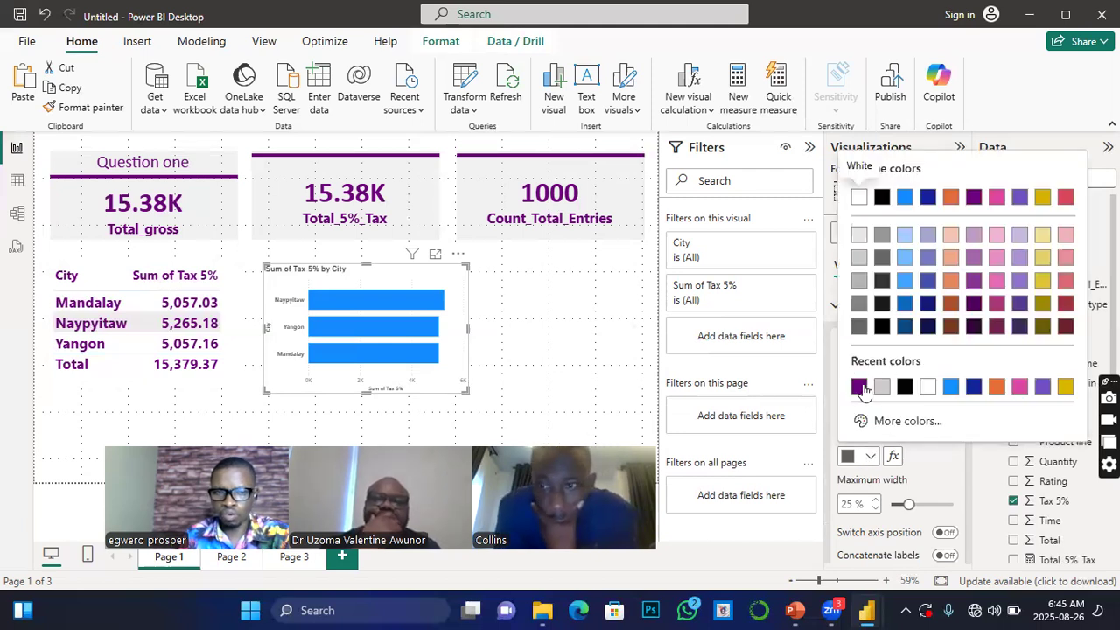
pyautogui.click(858, 385)
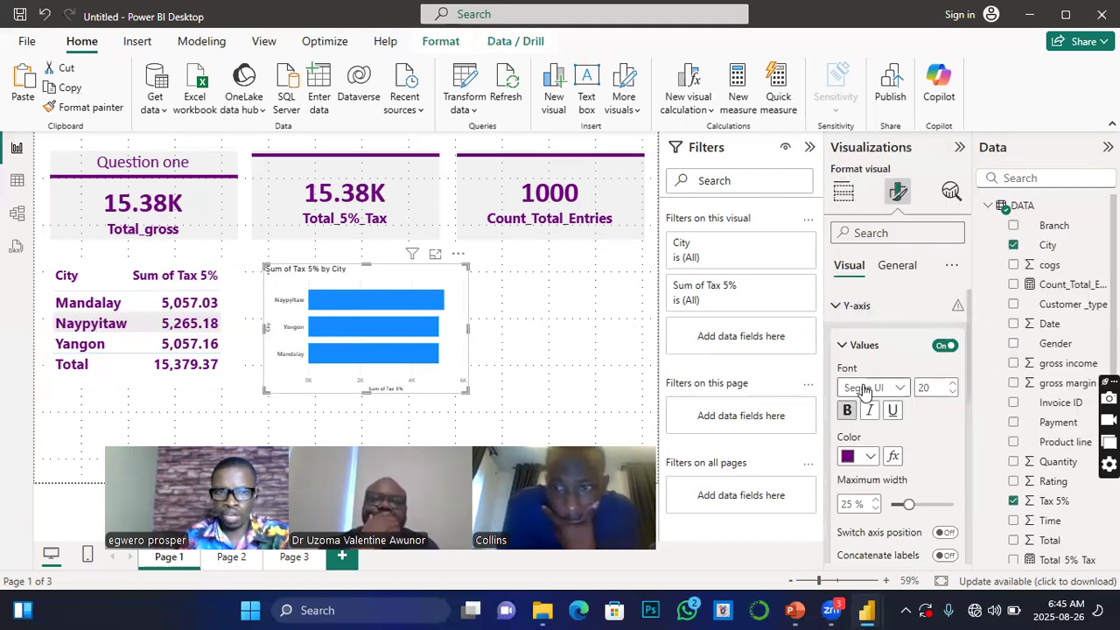
# Increase the font size of the bar chart's Y-axis values to 27.
pyautogui.click(952, 383)
pyautogui.click(953, 384)
pyautogui.click(952, 383)
pyautogui.click(952, 383)
pyautogui.click(952, 383)
pyautogui.click(952, 383)
pyautogui.click(952, 383)
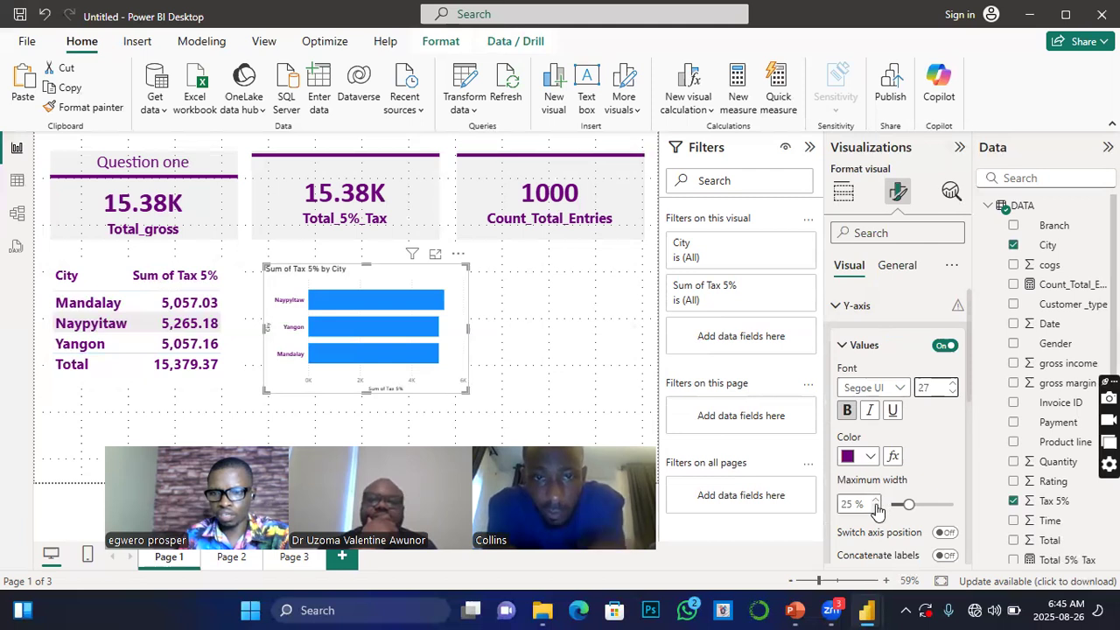
# Make the bar chart's X-axis values bold, font size 20 and the same dark purple.
pyautogui.scroll(-2, 878, 511)
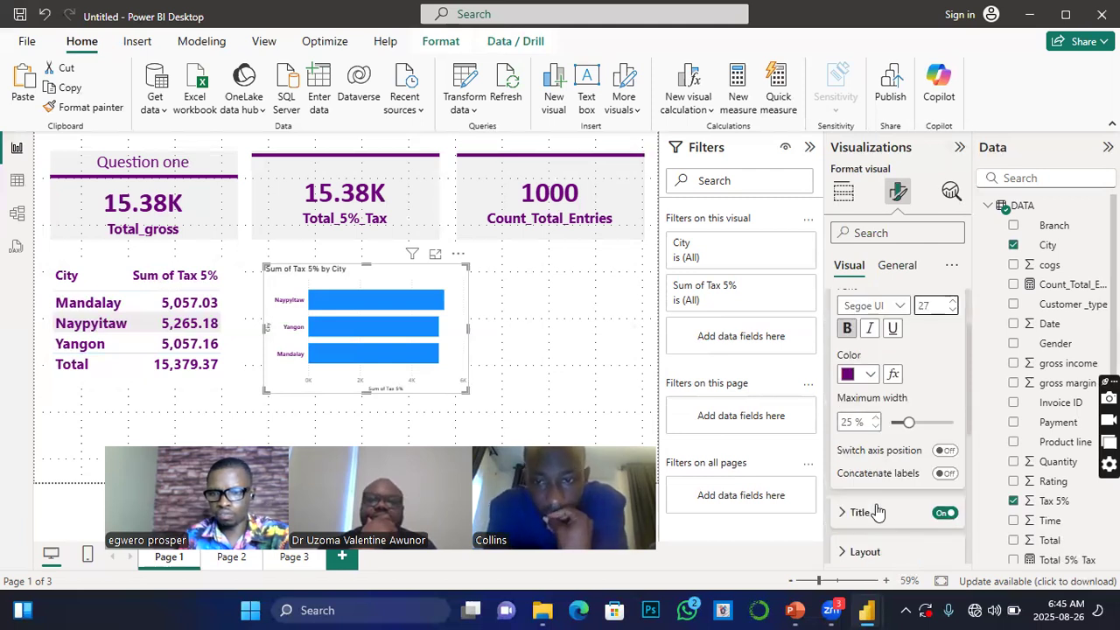
pyautogui.scroll(-2, 867, 486)
pyautogui.click(845, 471)
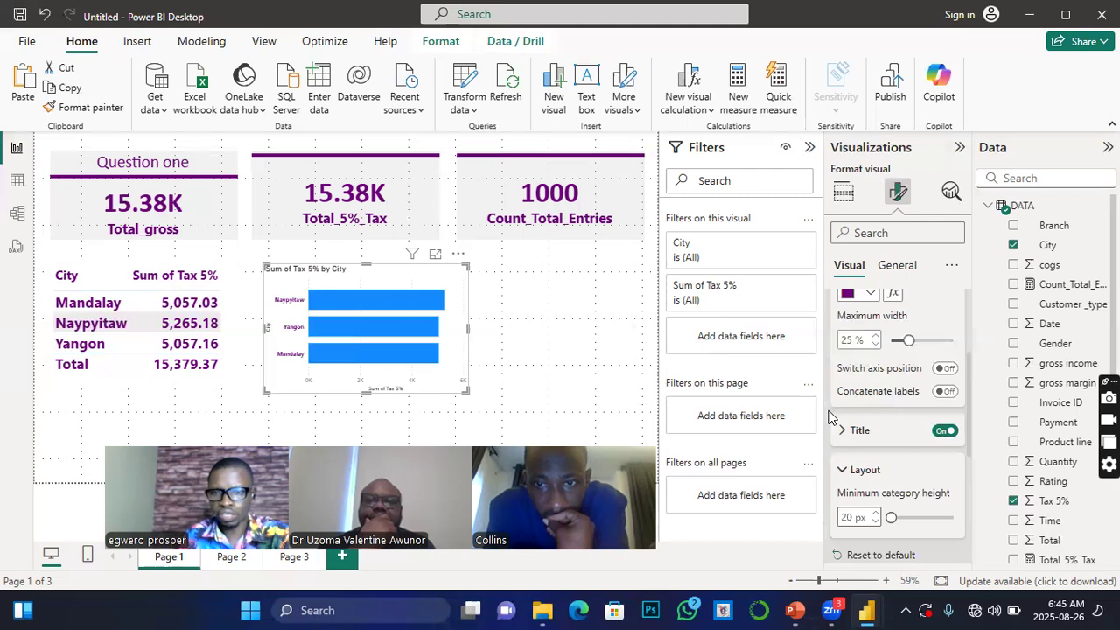
pyautogui.scroll(-2, 858, 482)
pyautogui.click(857, 507)
pyautogui.scroll(-5, 858, 499)
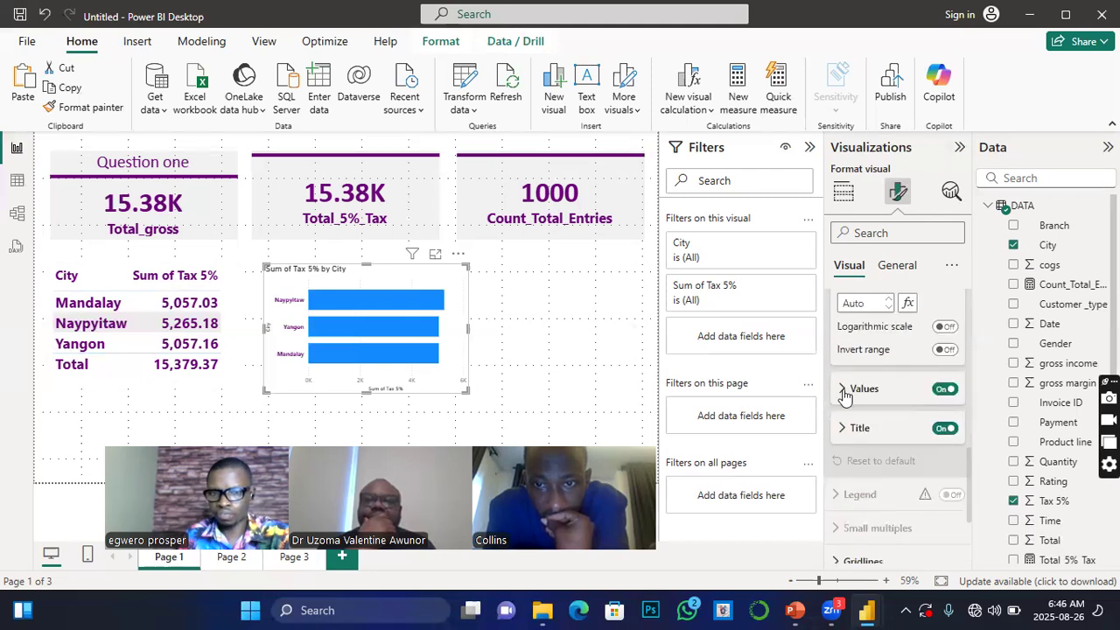
pyautogui.click(845, 390)
pyautogui.click(847, 453)
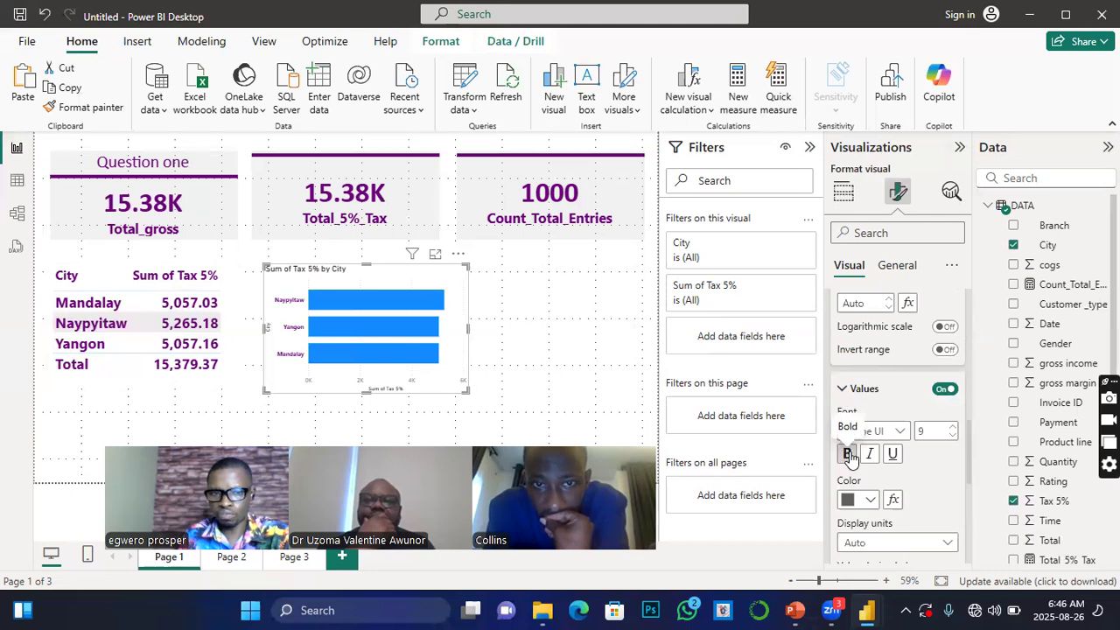
pyautogui.click(951, 428)
pyautogui.click(953, 428)
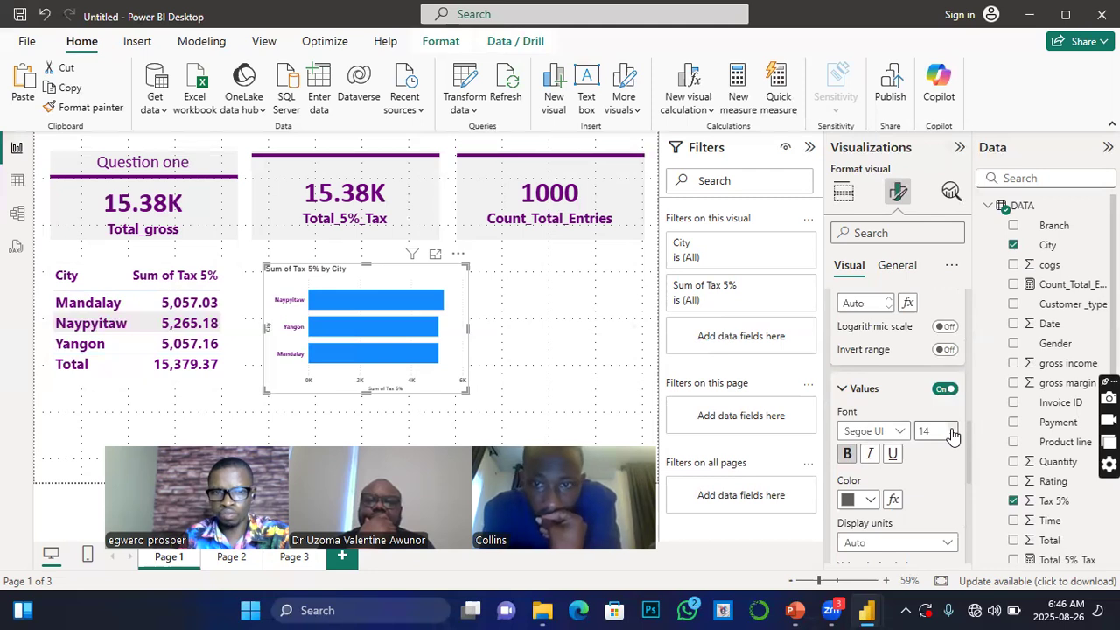
pyautogui.click(952, 435)
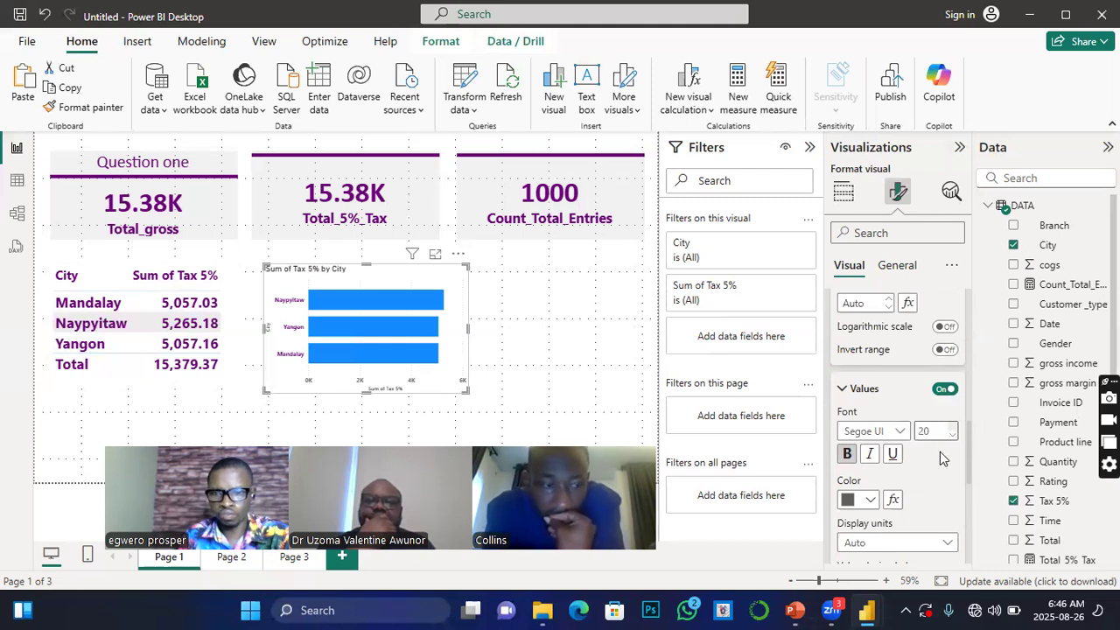
pyautogui.click(866, 499)
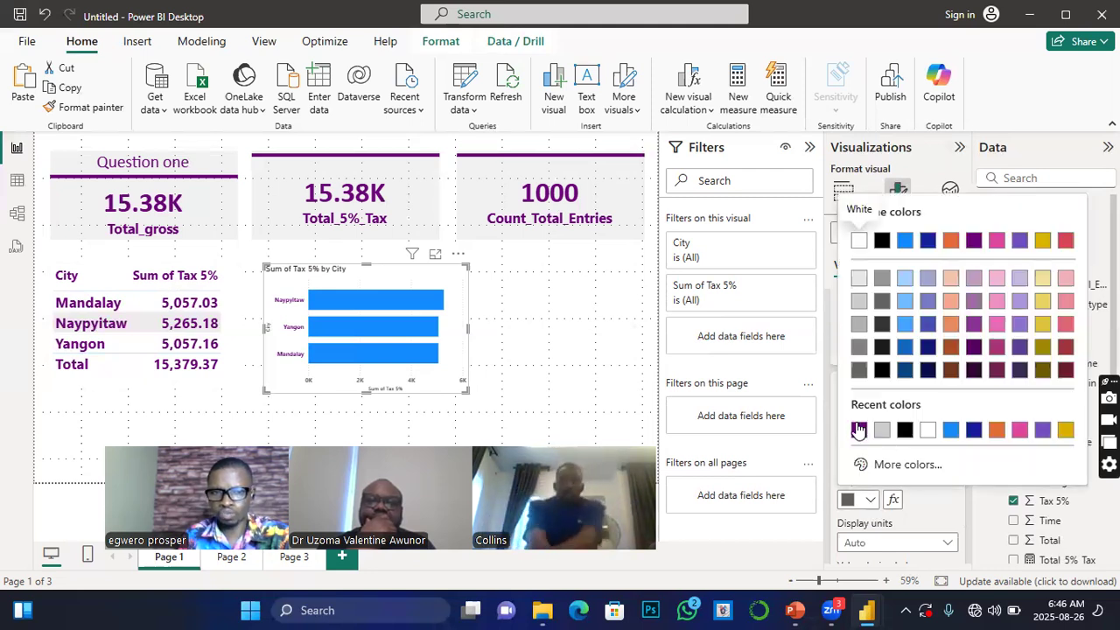
pyautogui.click(859, 430)
pyautogui.scroll(-5, 861, 517)
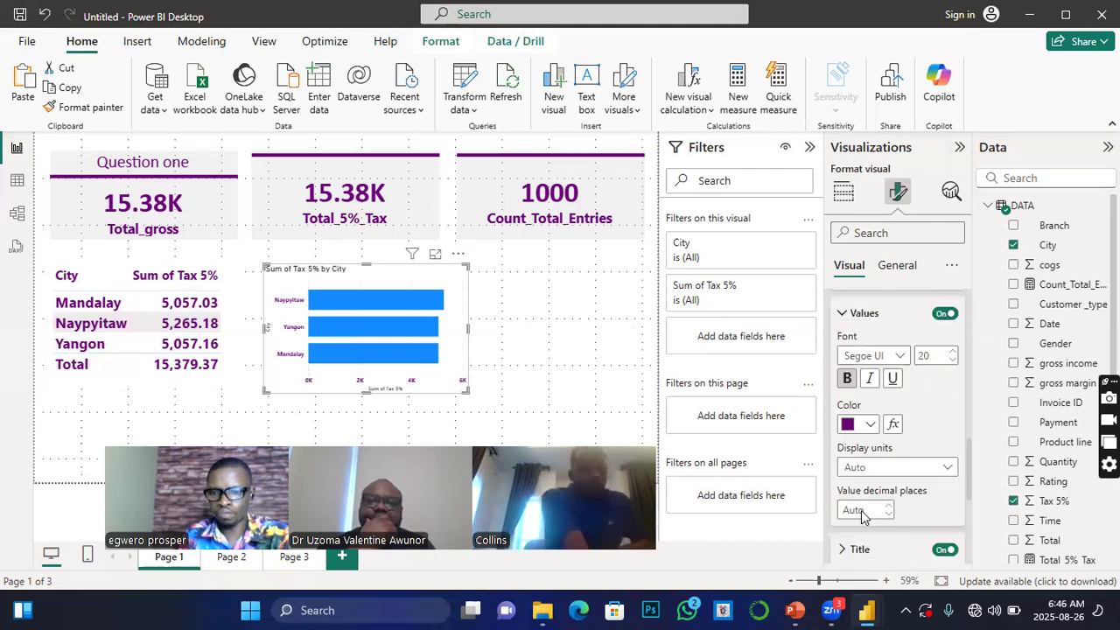
pyautogui.scroll(-1, 861, 517)
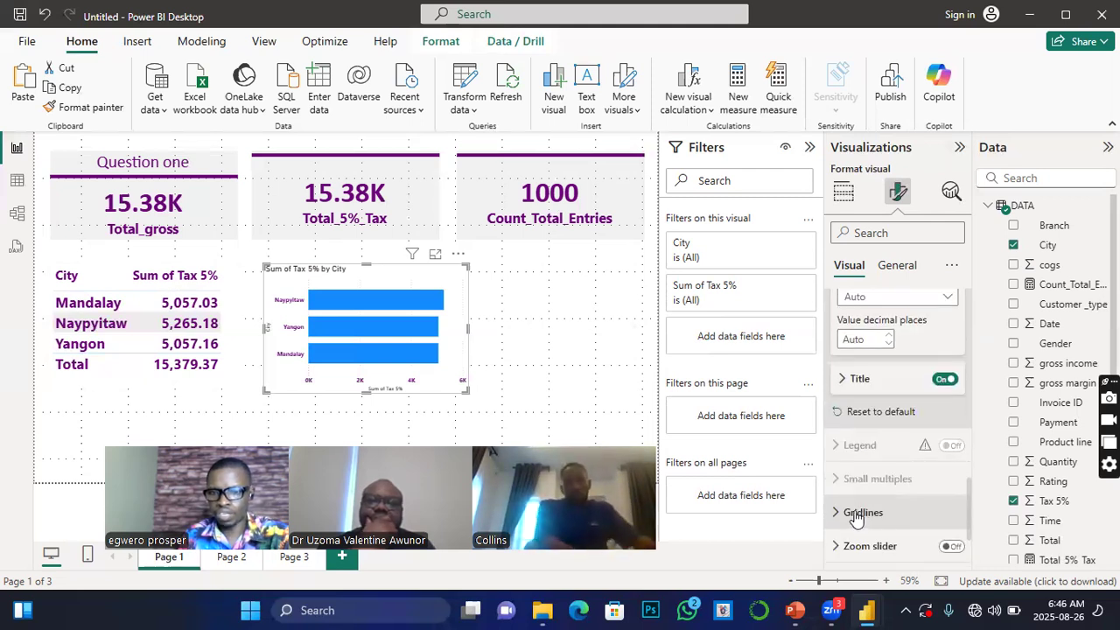
# Make the bar chart's vertical gridlines the cards' dark purple and set their width to 3 px.
pyautogui.click(834, 518)
pyautogui.scroll(-3, 840, 490)
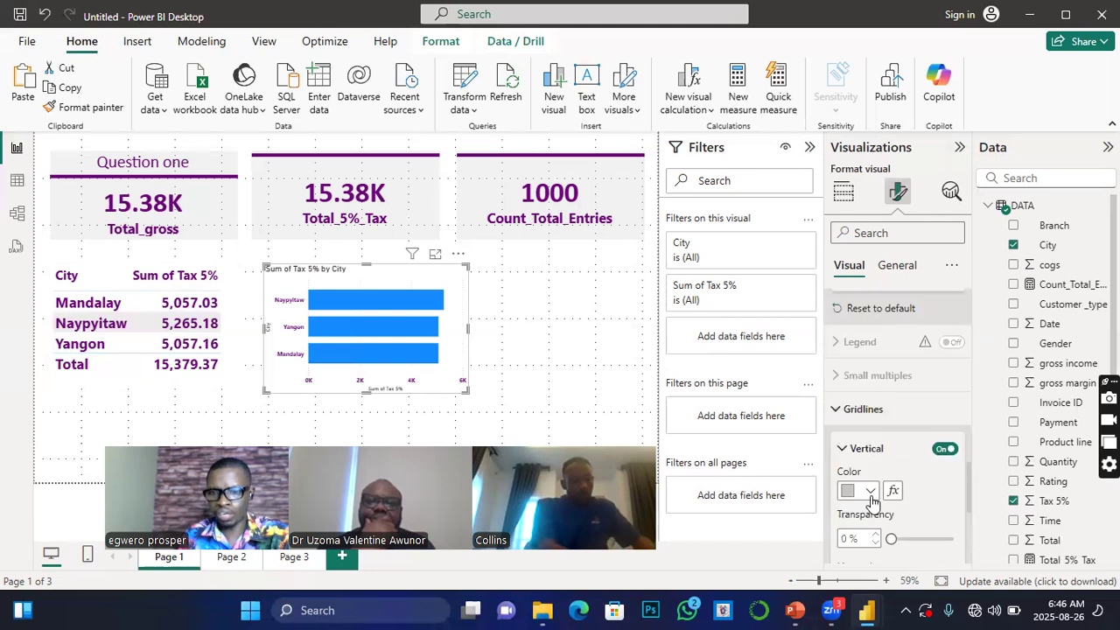
pyautogui.click(873, 435)
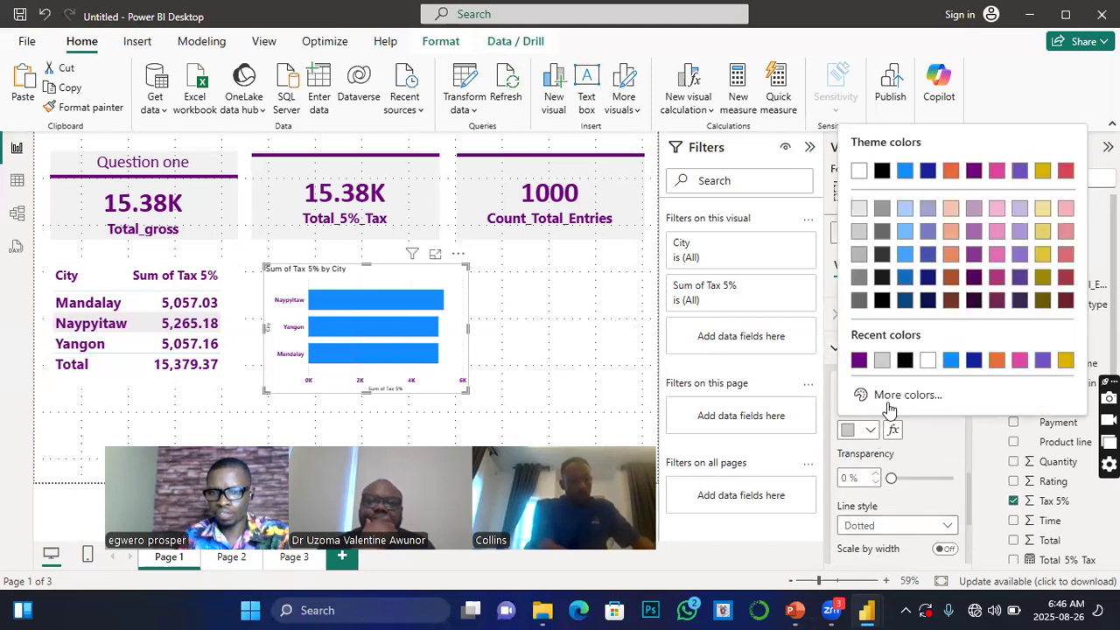
pyautogui.click(859, 360)
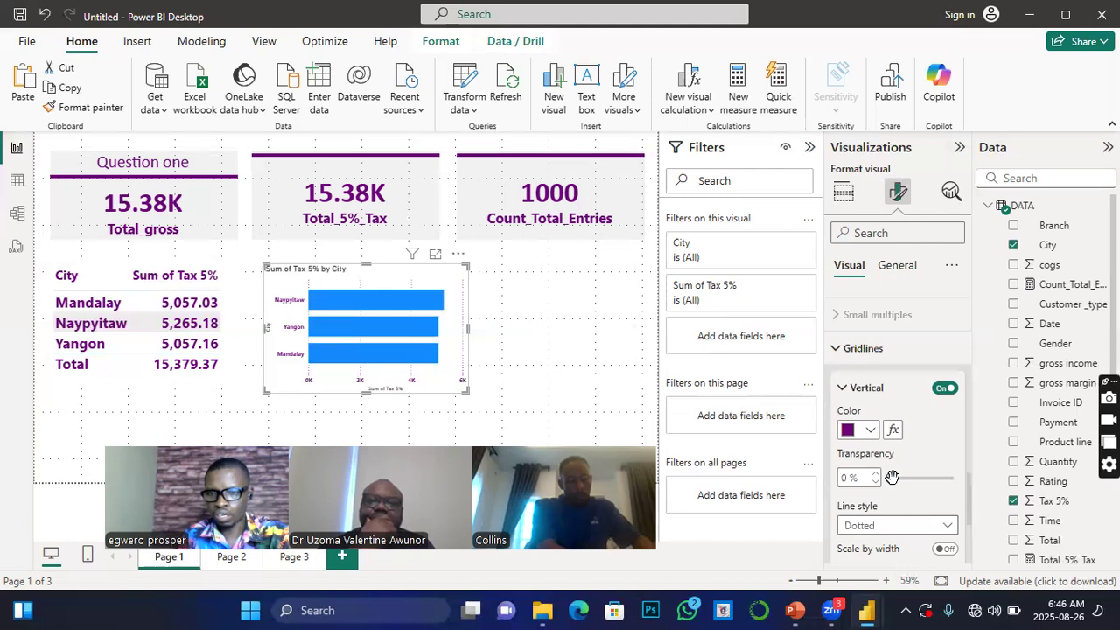
pyautogui.scroll(-2, 892, 479)
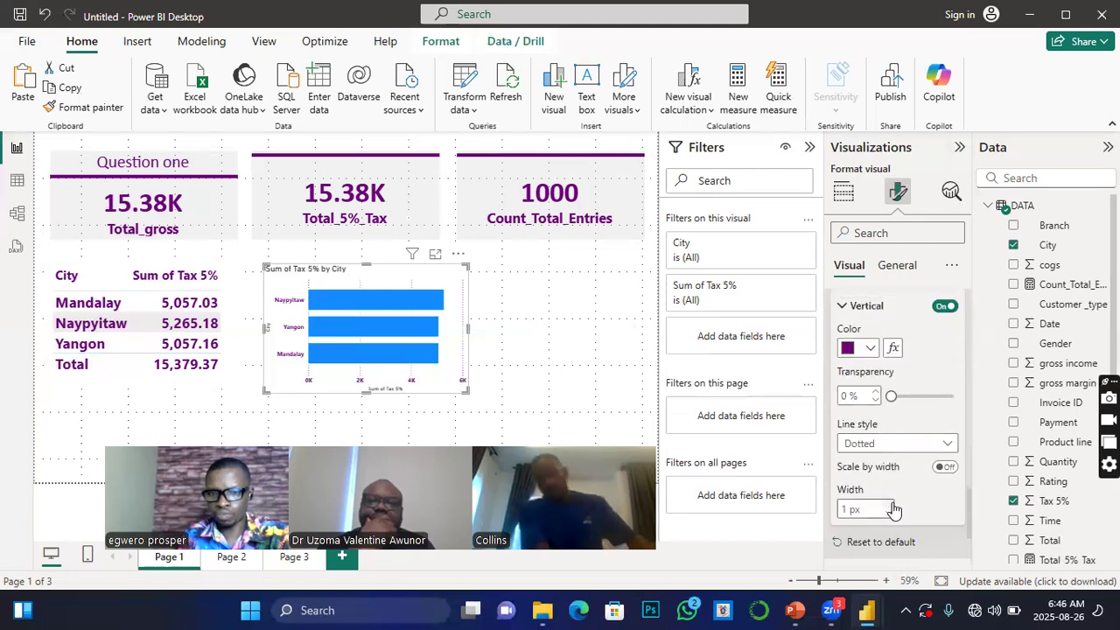
pyautogui.click(892, 506)
pyautogui.click(892, 505)
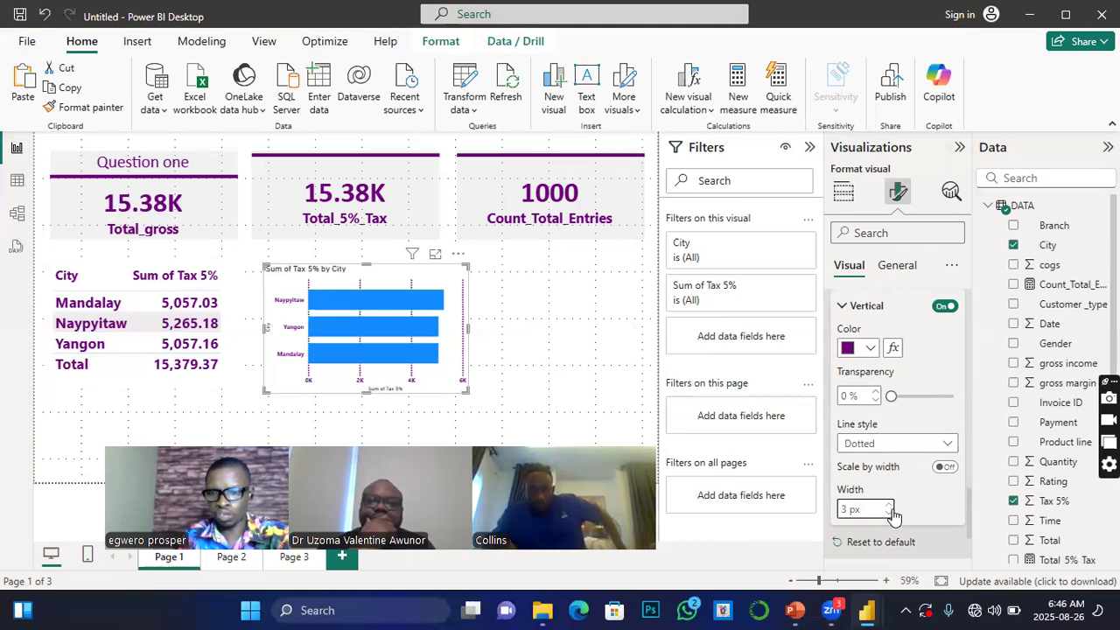
# Recolor all the bars of the Tax 5% by City chart in the cards' dark purple.
pyautogui.scroll(-2, 893, 516)
pyautogui.click(847, 480)
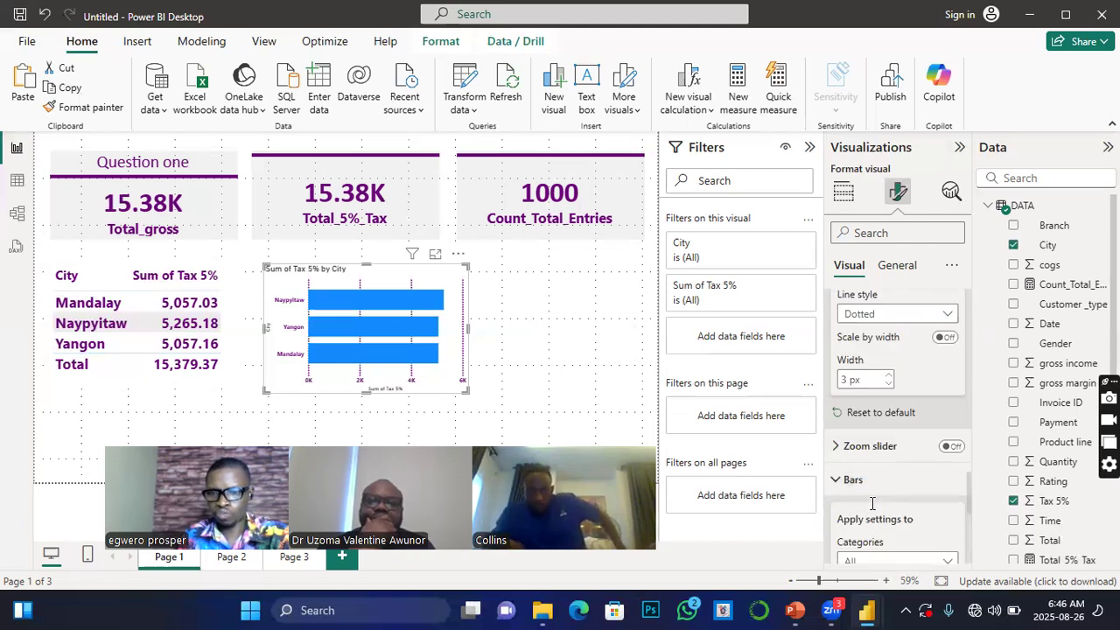
pyautogui.scroll(-3, 876, 504)
pyautogui.click(870, 480)
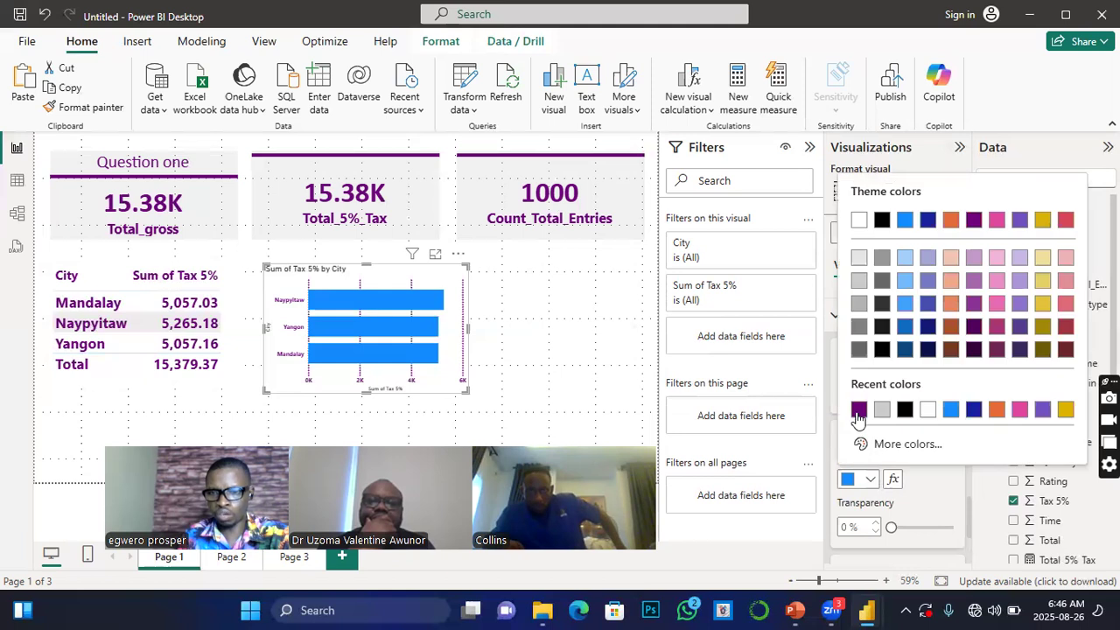
pyautogui.click(856, 407)
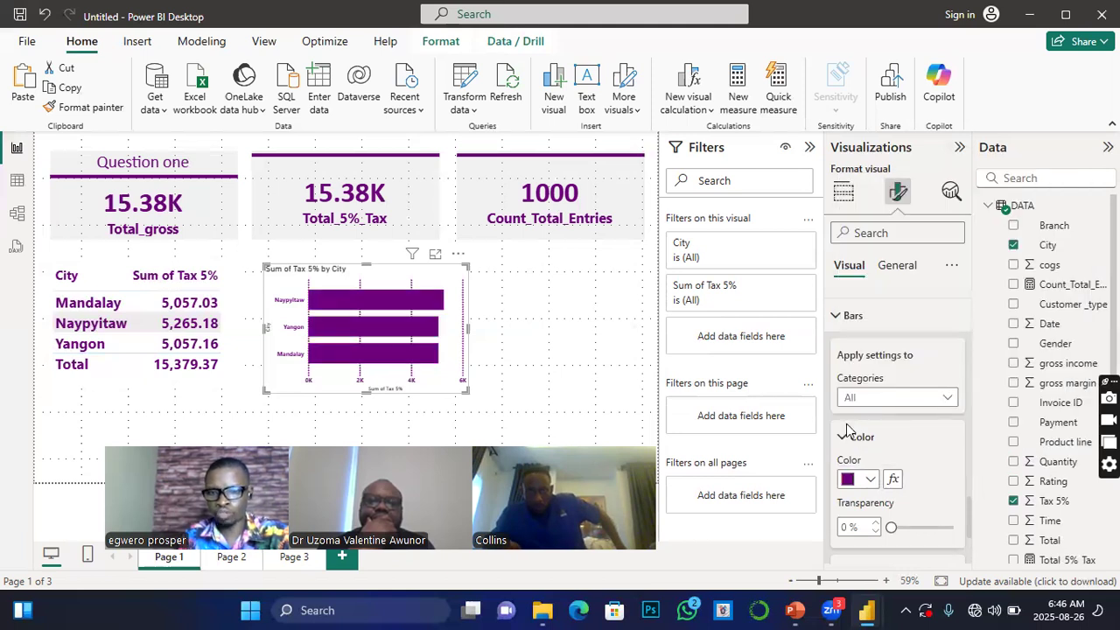
pyautogui.scroll(-2, 851, 435)
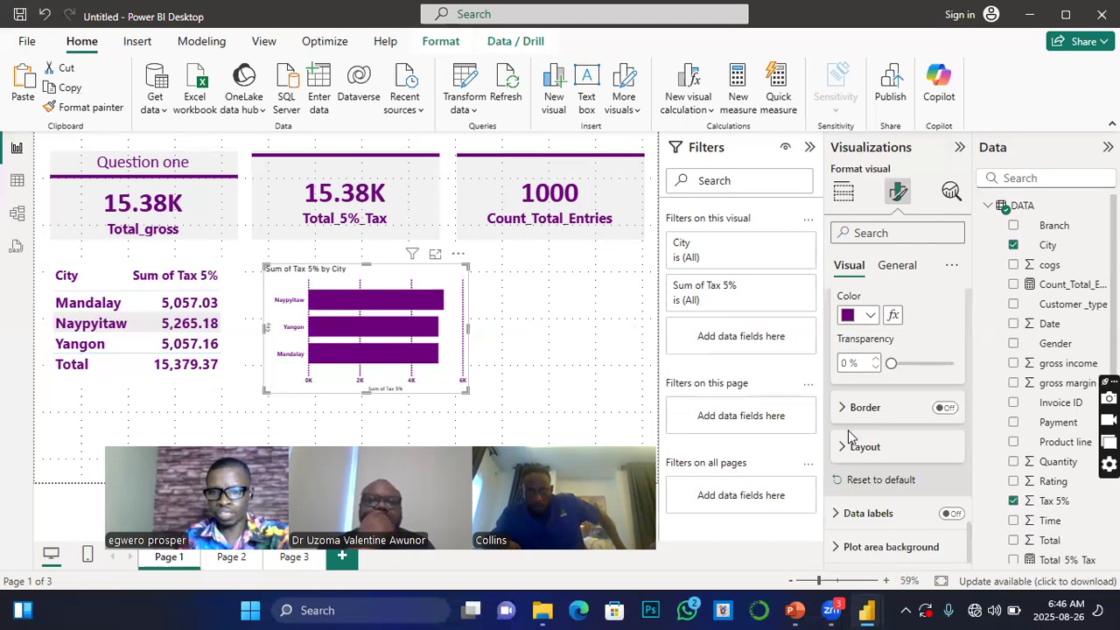
# Test cross-filtering of the page with the chart's Naypyitaw bar, and clear the filter.
pyautogui.click(505, 332)
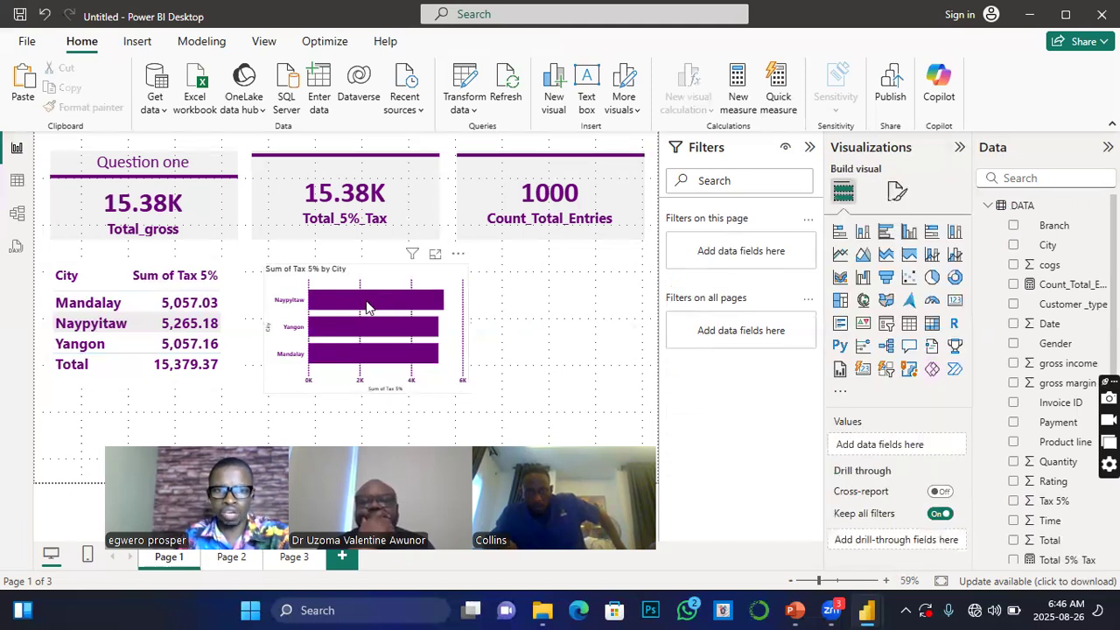
pyautogui.click(371, 305)
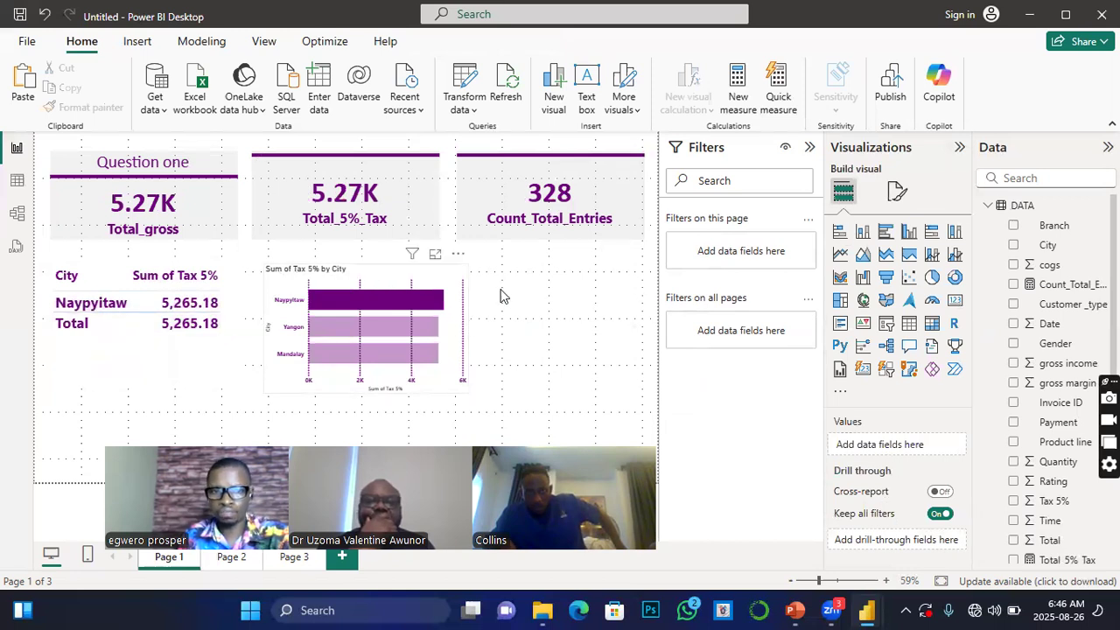
pyautogui.click(455, 328)
# Turn on the bar chart's data labels and make their values bold and dark purple.
pyautogui.click(897, 191)
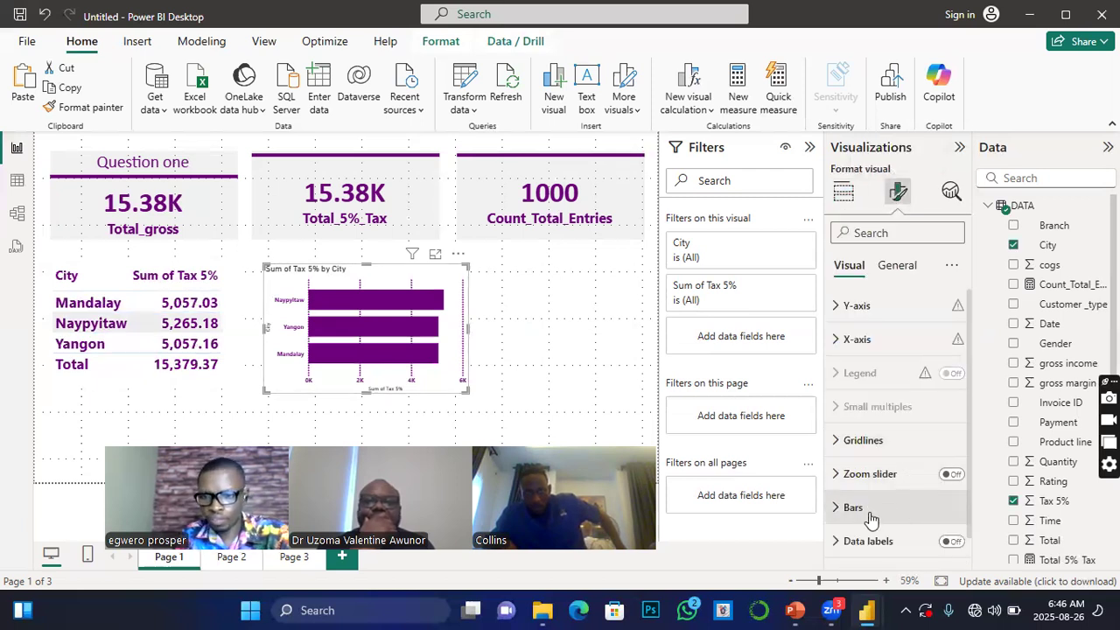
pyautogui.click(951, 542)
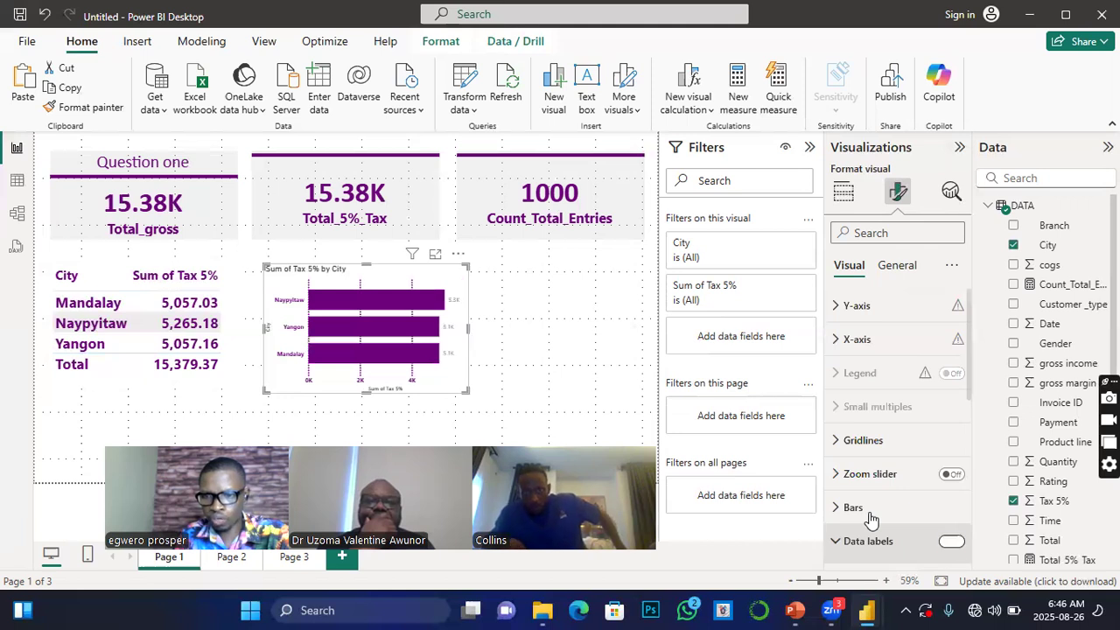
pyautogui.scroll(-3, 934, 520)
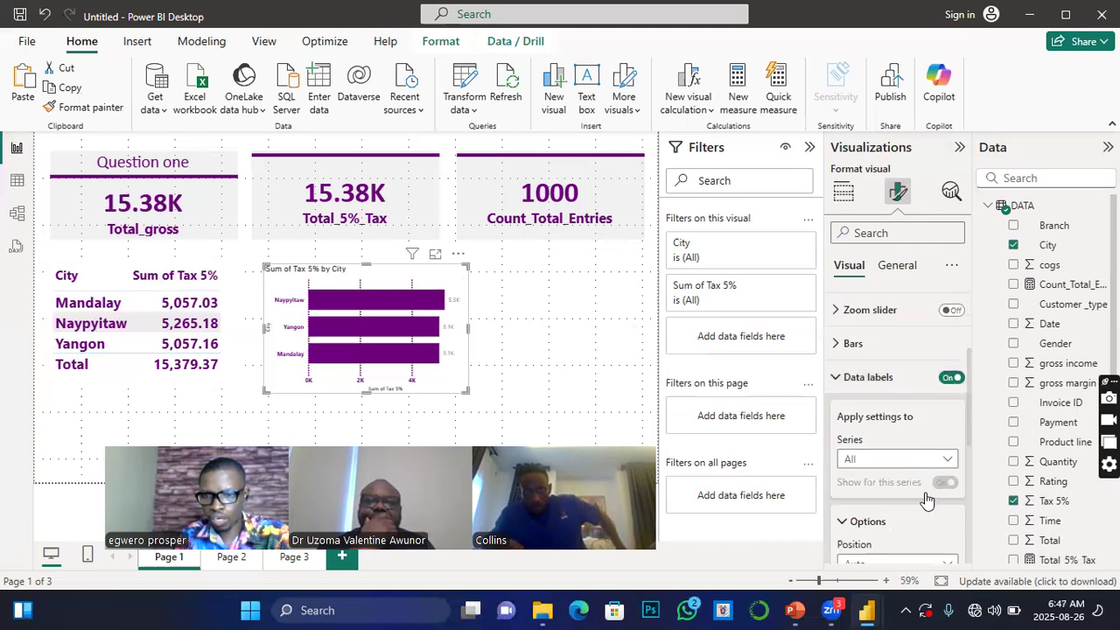
pyautogui.scroll(-5, 932, 505)
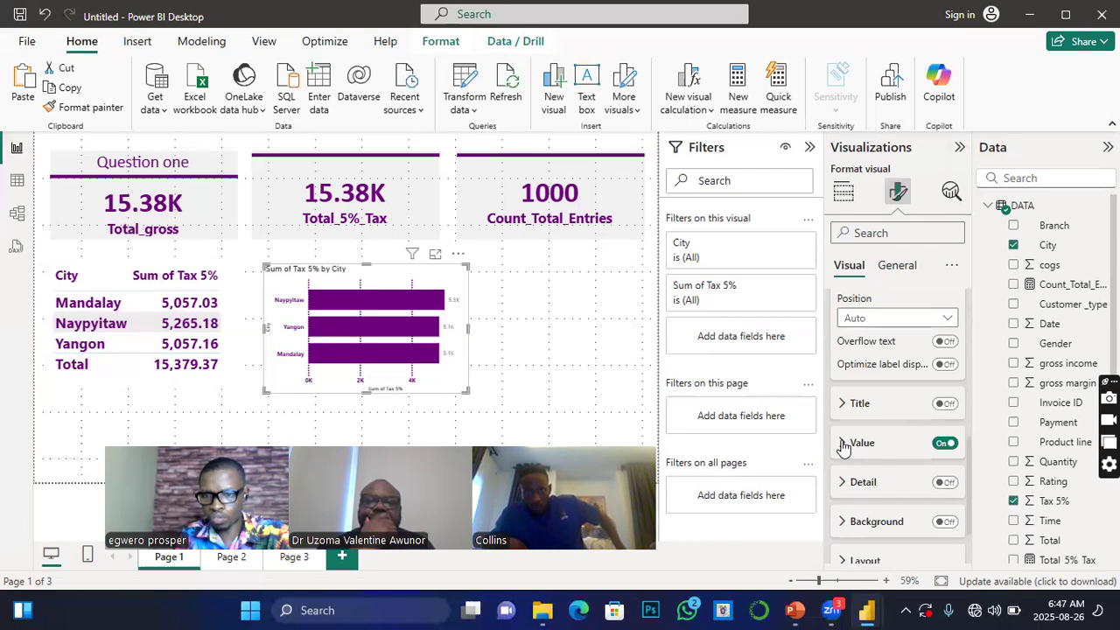
pyautogui.click(863, 444)
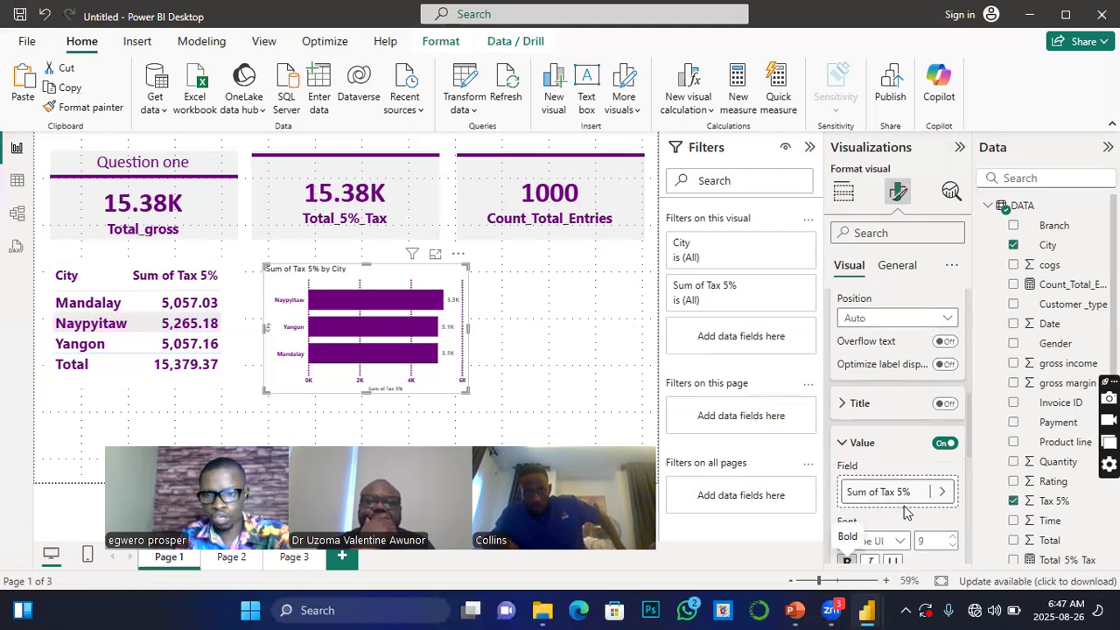
pyautogui.scroll(-2, 869, 507)
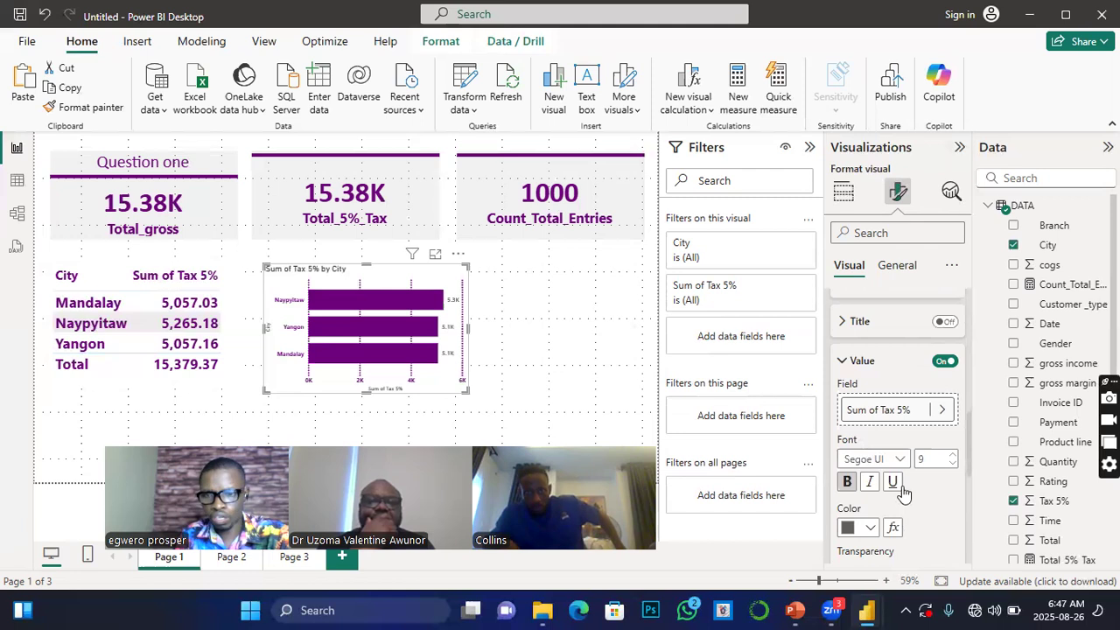
pyautogui.click(870, 527)
pyautogui.click(859, 458)
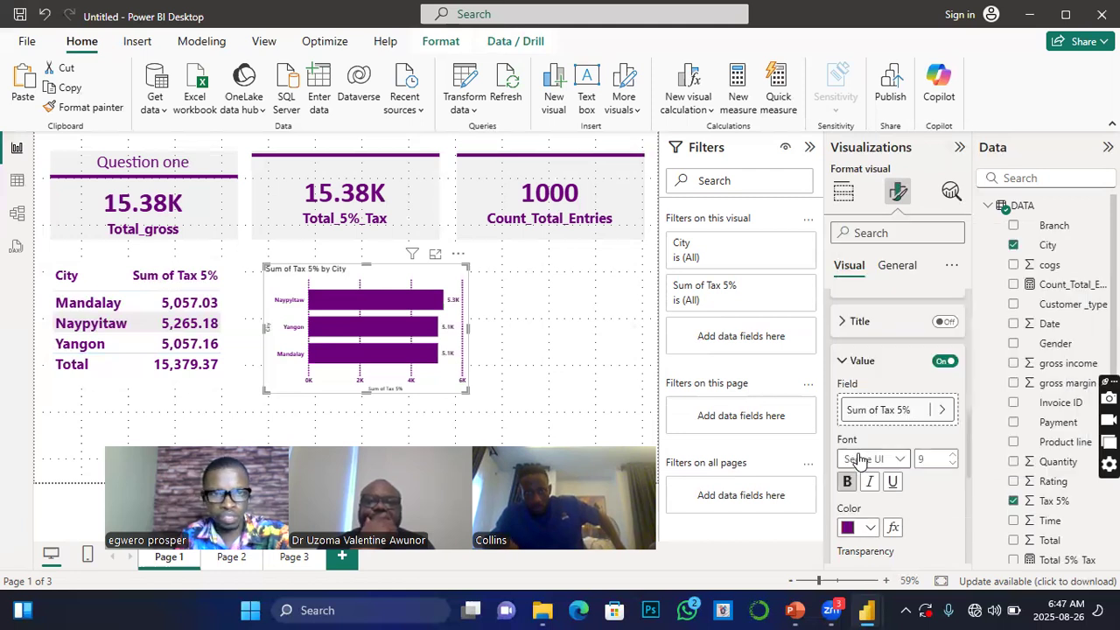
# Turn on the data labels' Detail option with bold, size 12 text in the cards' dark purple.
pyautogui.scroll(-4, 902, 516)
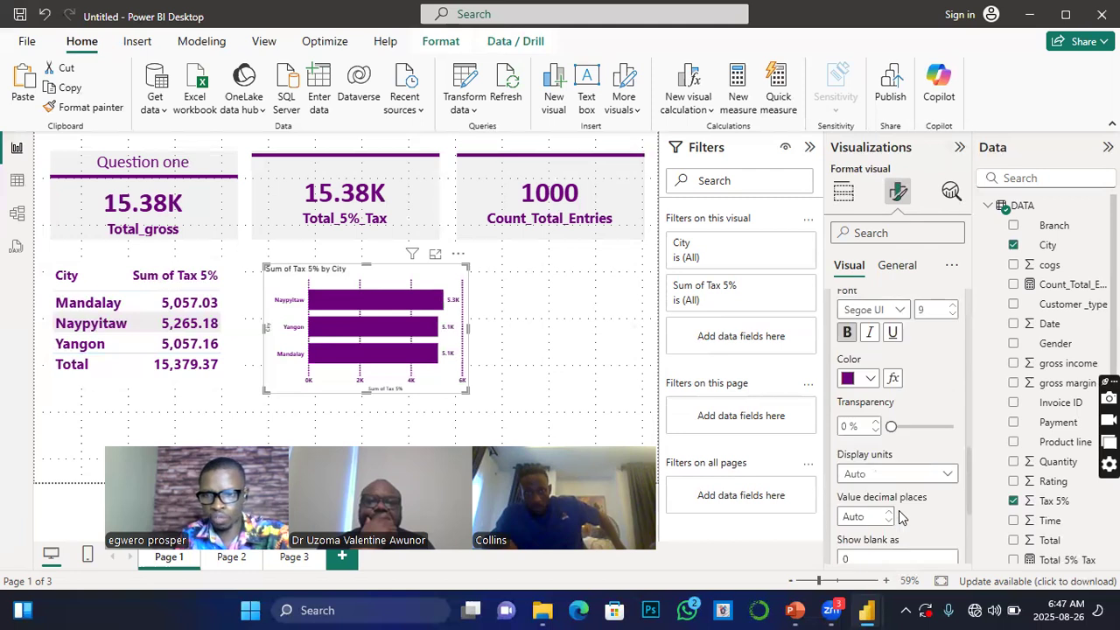
pyautogui.scroll(-3, 904, 505)
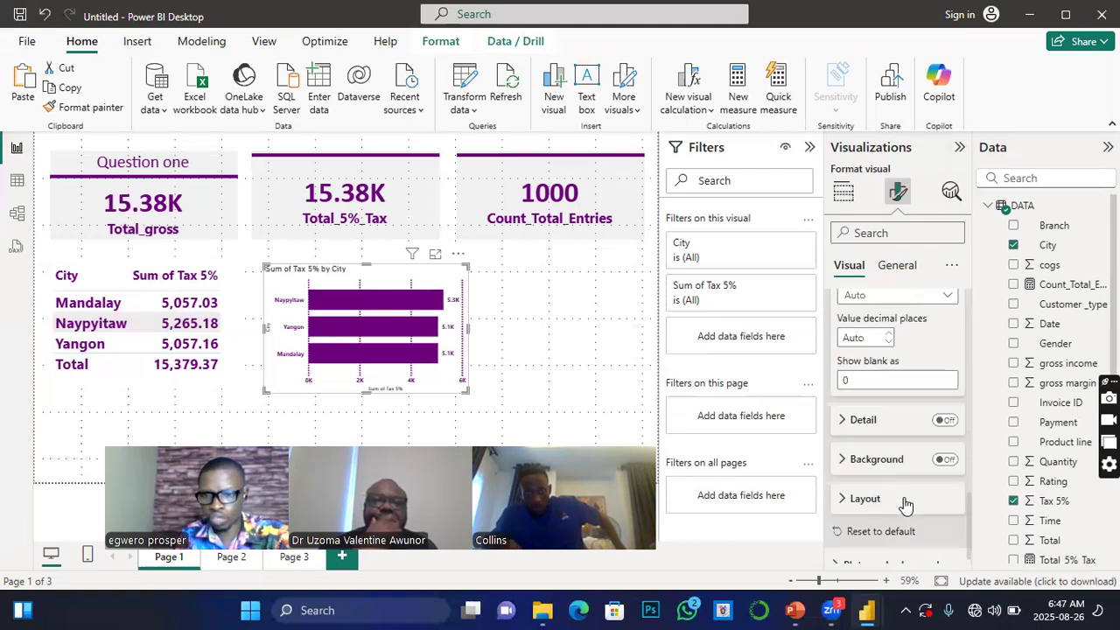
pyautogui.scroll(-1, 919, 421)
pyautogui.click(943, 402)
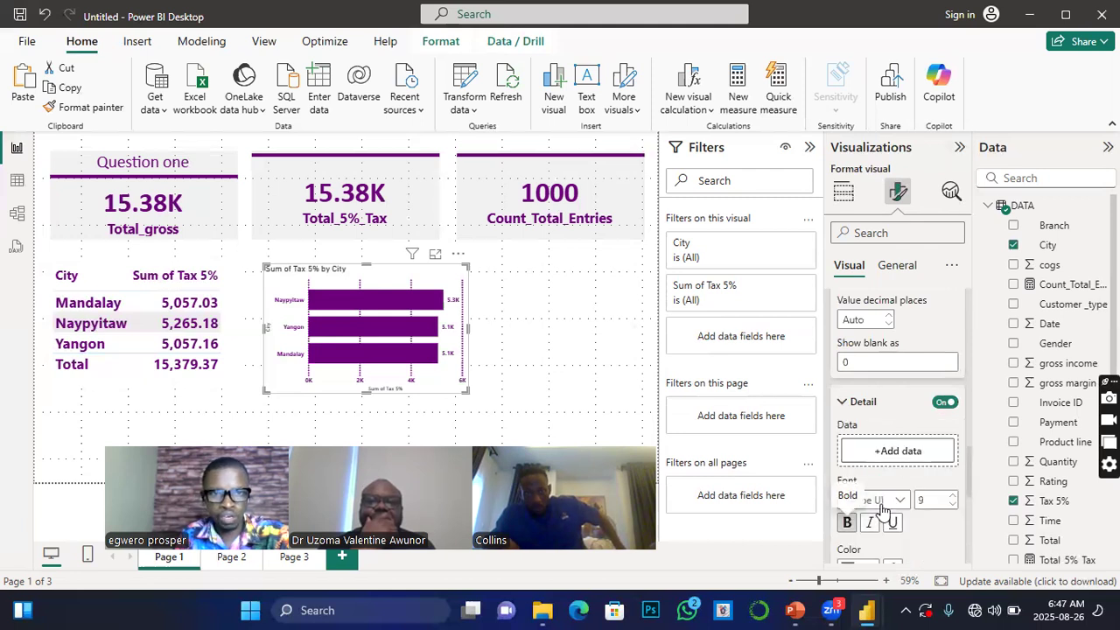
pyautogui.click(955, 497)
pyautogui.click(955, 496)
pyautogui.click(955, 497)
pyautogui.scroll(-4, 877, 504)
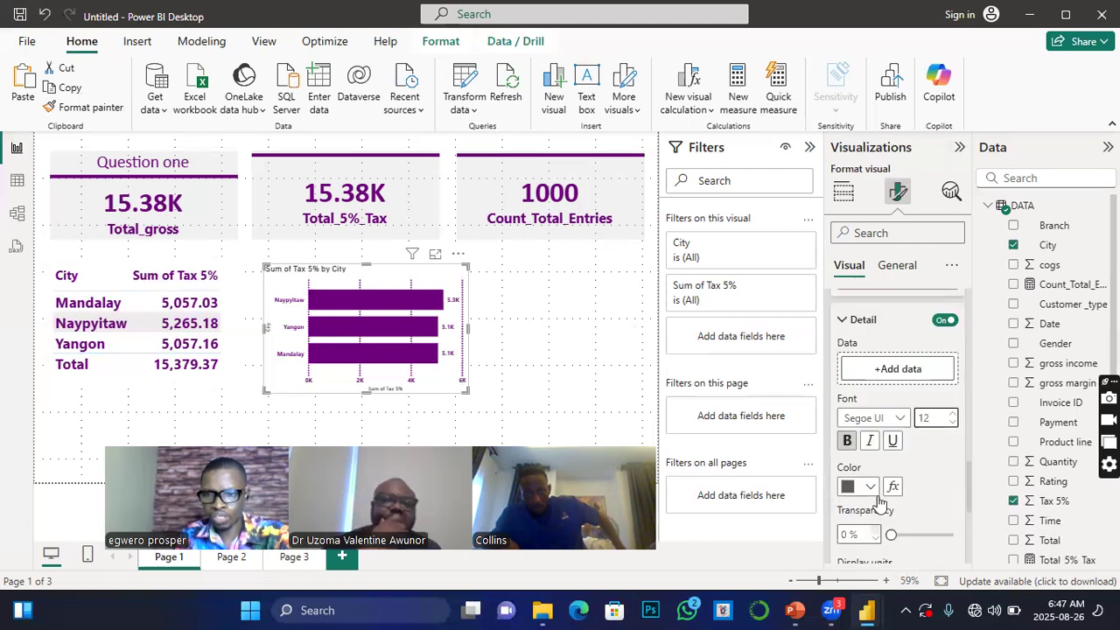
pyautogui.click(871, 405)
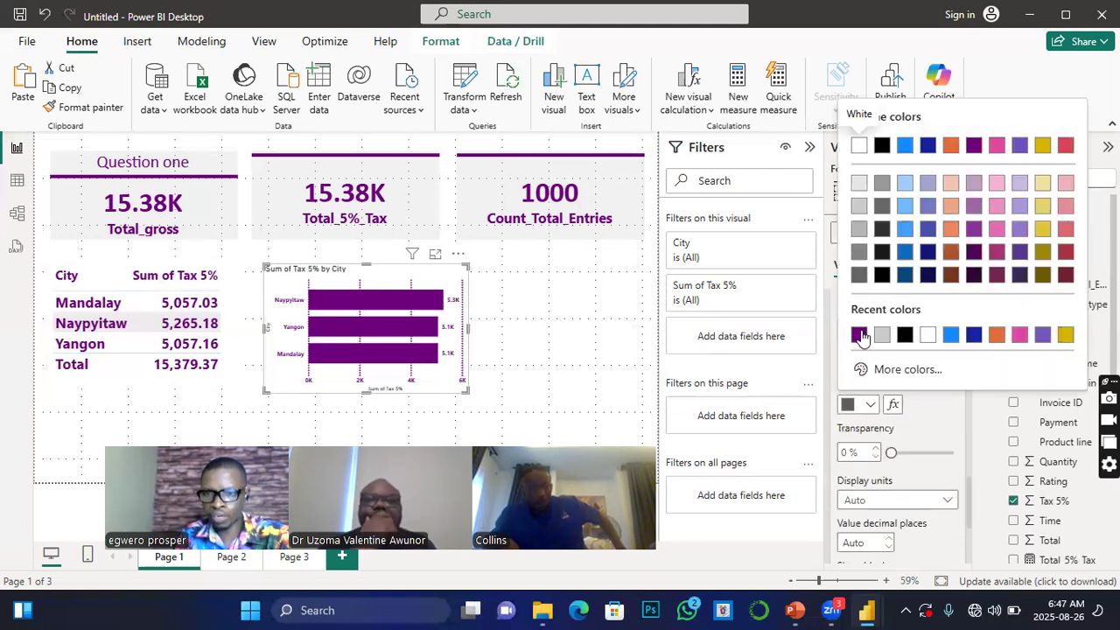
pyautogui.click(858, 333)
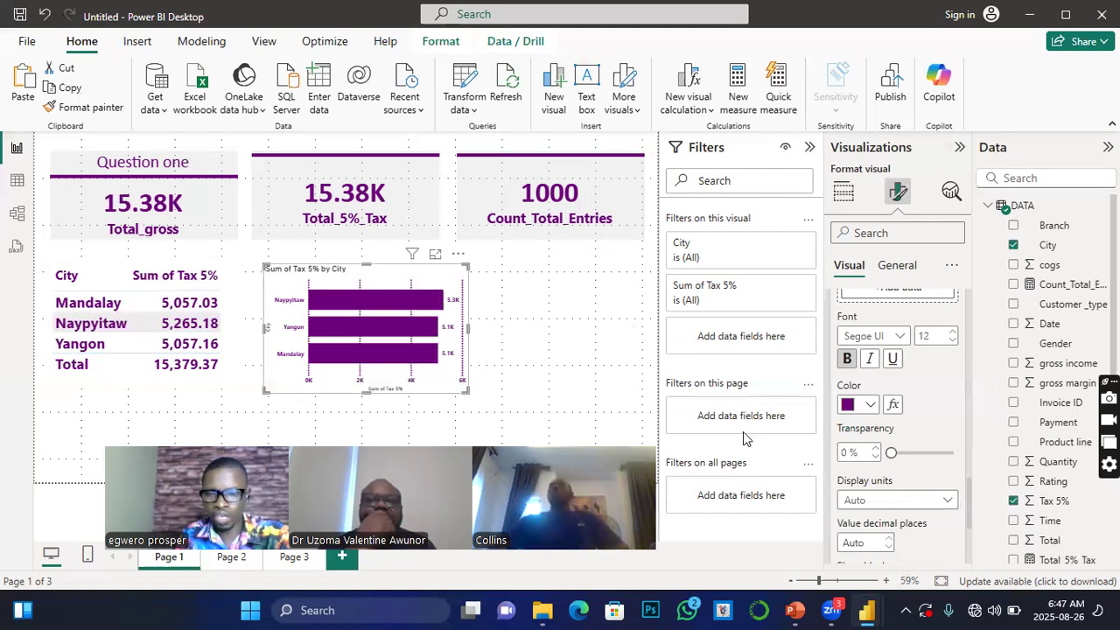
# Turn on the data labels' series name title on the bars, trying dark purple before setting its color to white.
pyautogui.scroll(5, 884, 477)
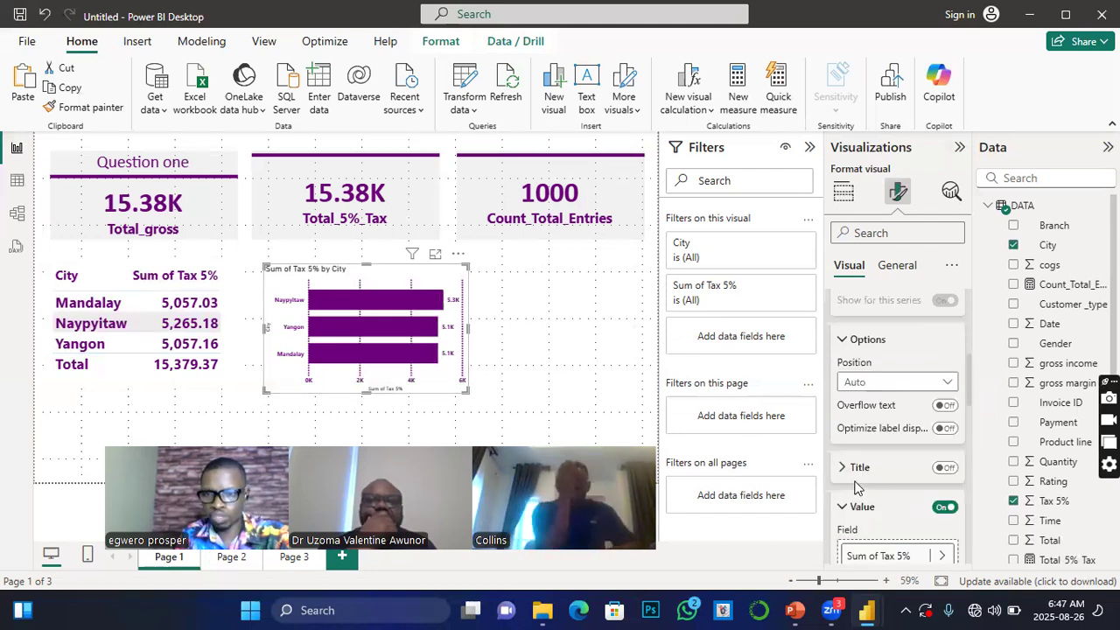
pyautogui.click(944, 468)
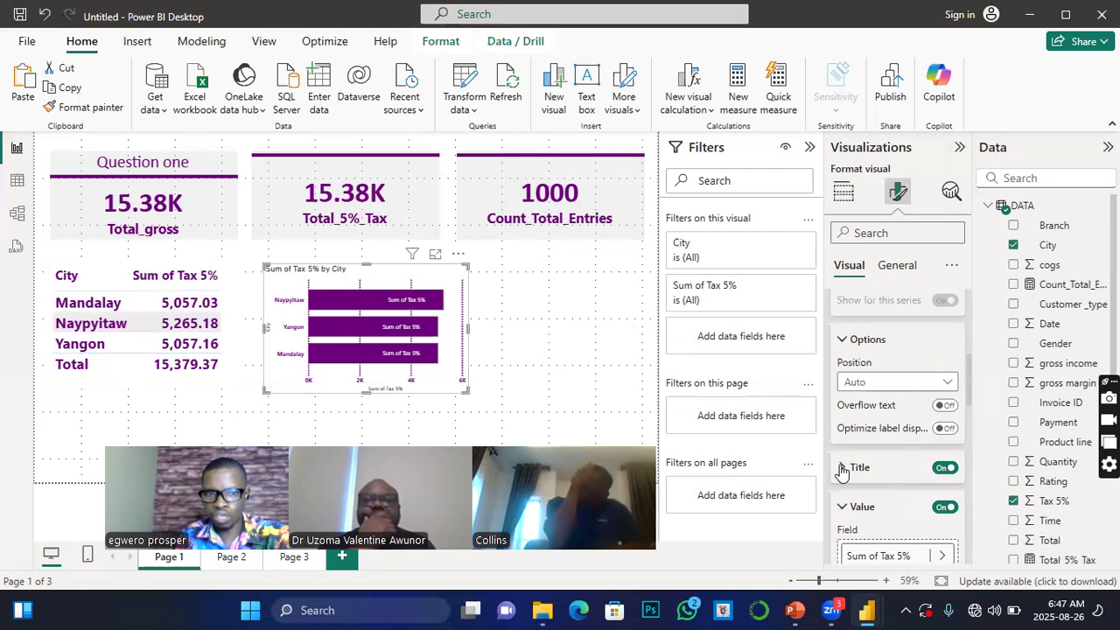
pyautogui.click(842, 468)
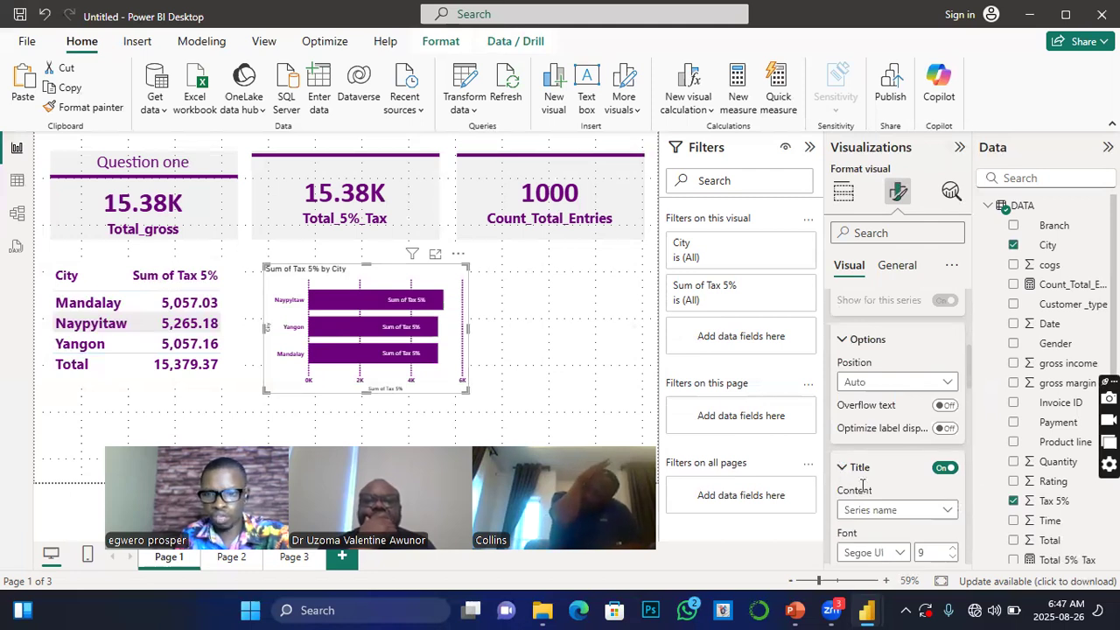
pyautogui.scroll(-3, 878, 490)
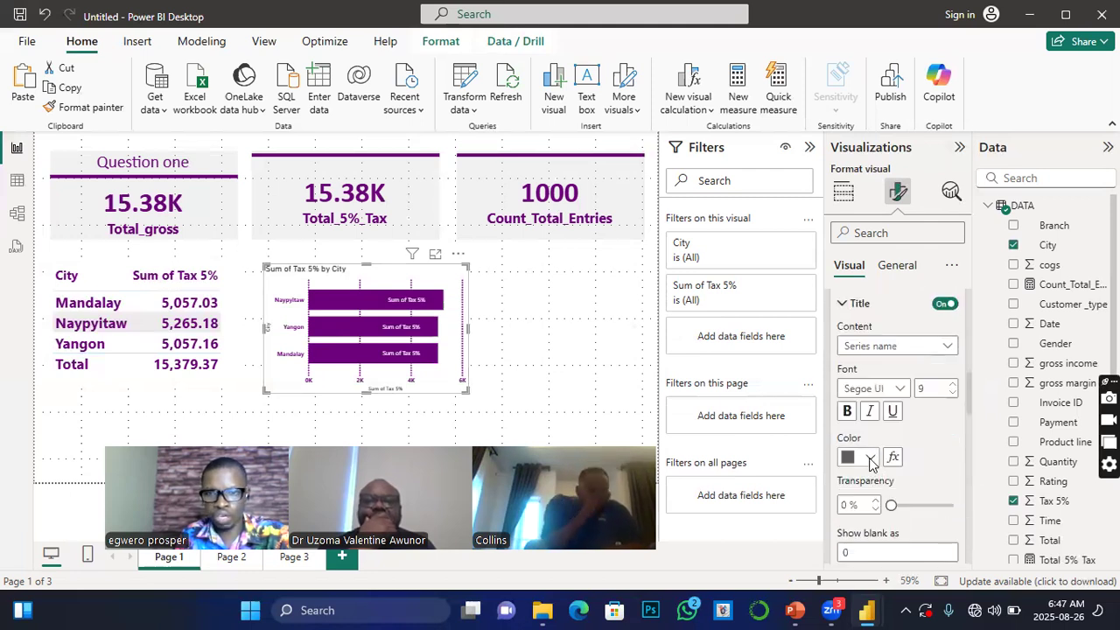
pyautogui.click(871, 458)
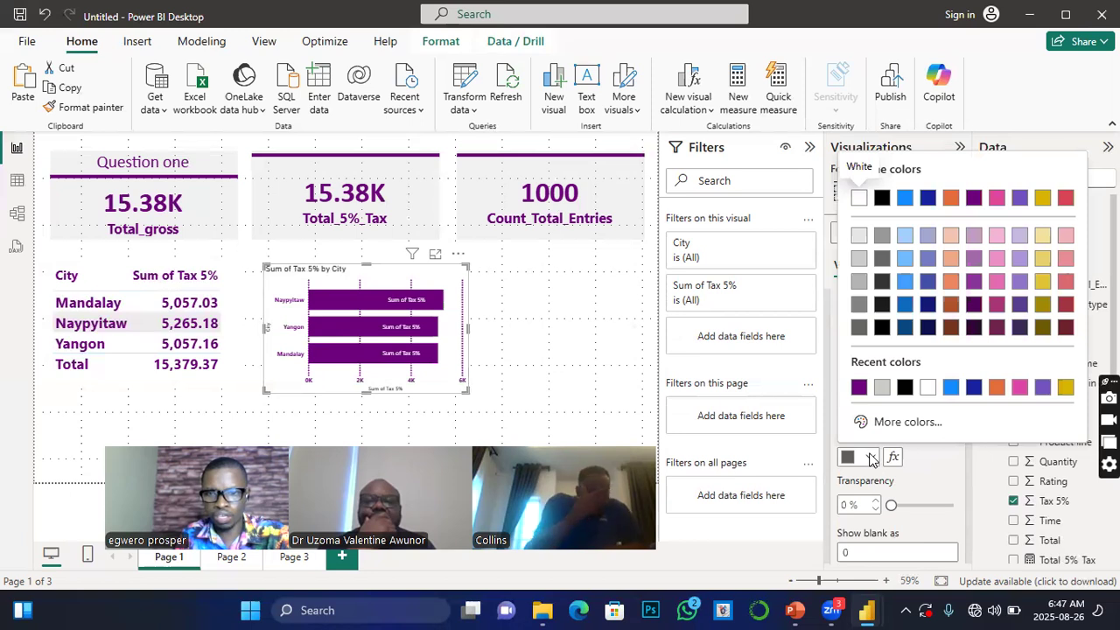
pyautogui.click(859, 389)
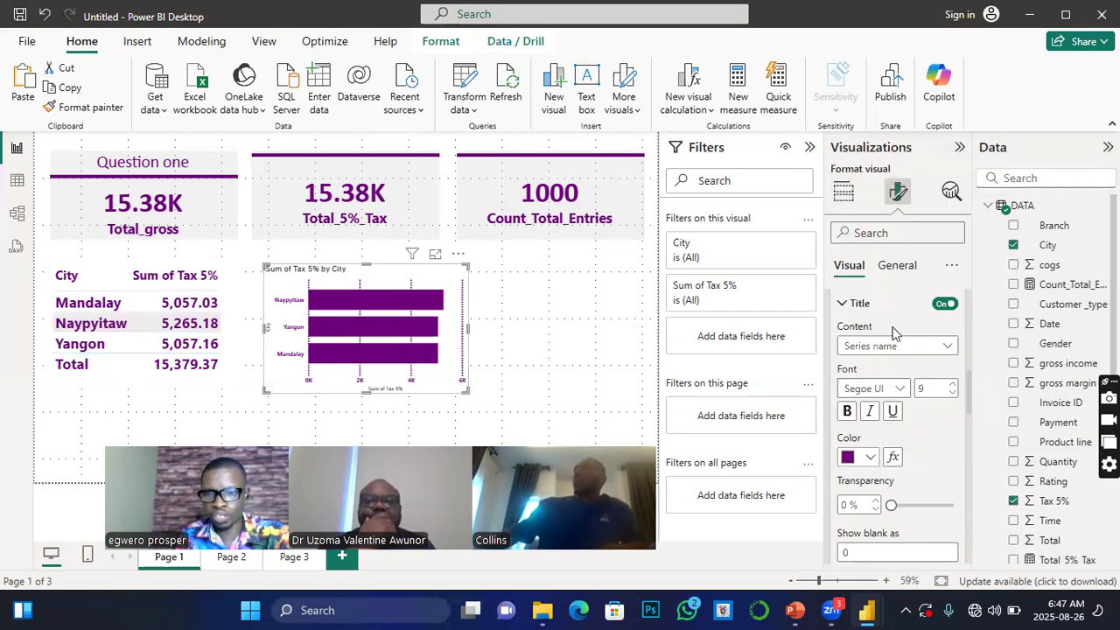
pyautogui.click(871, 457)
pyautogui.click(858, 200)
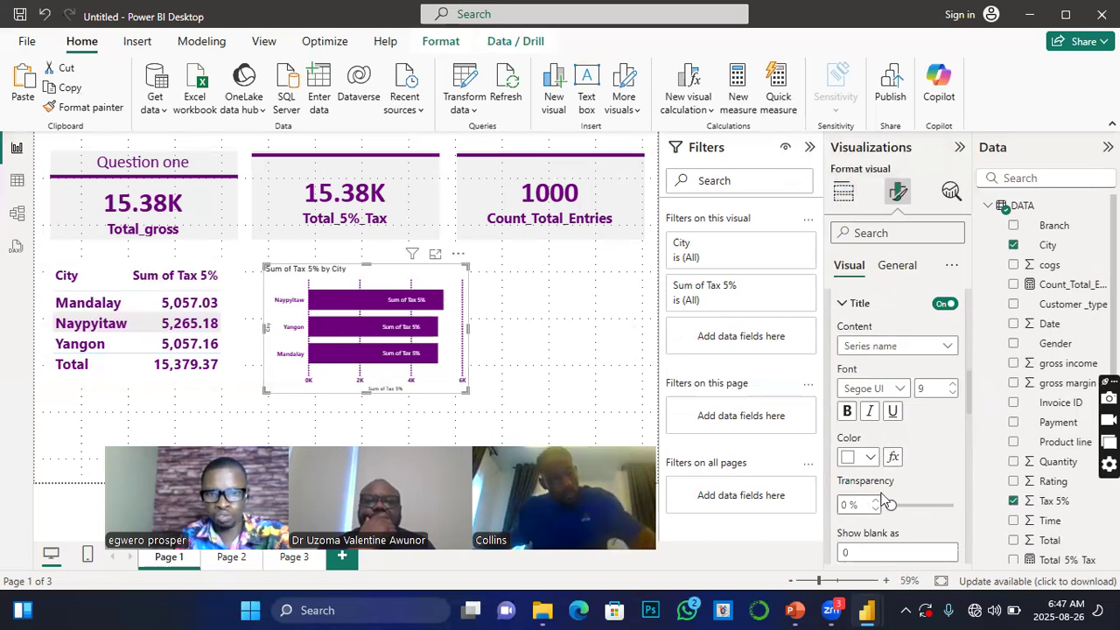
pyautogui.scroll(-5, 889, 506)
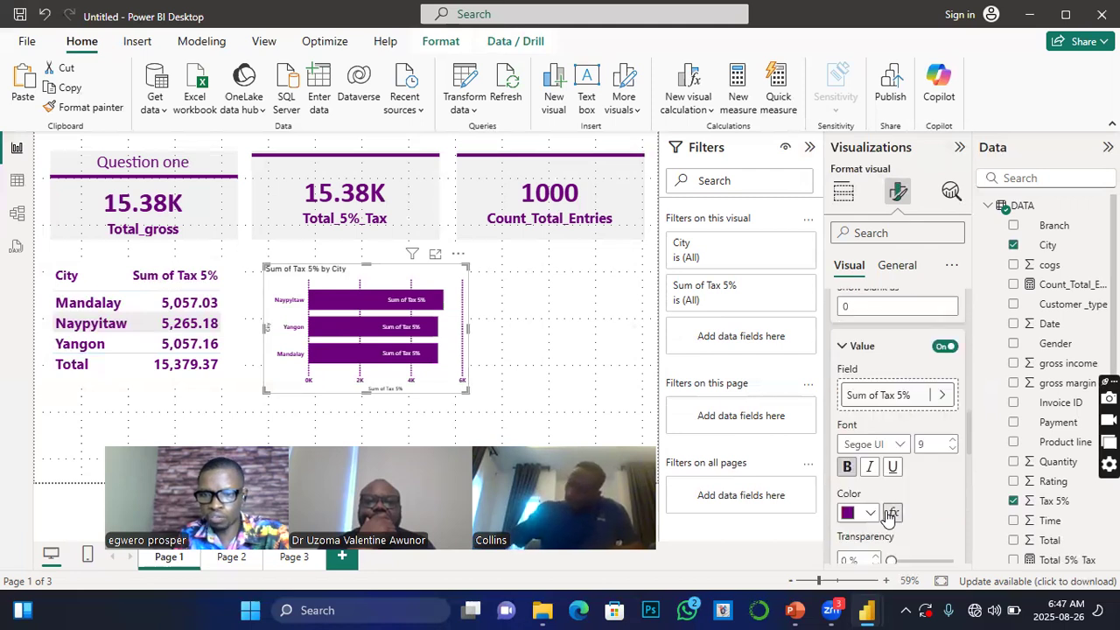
pyautogui.scroll(6, 888, 512)
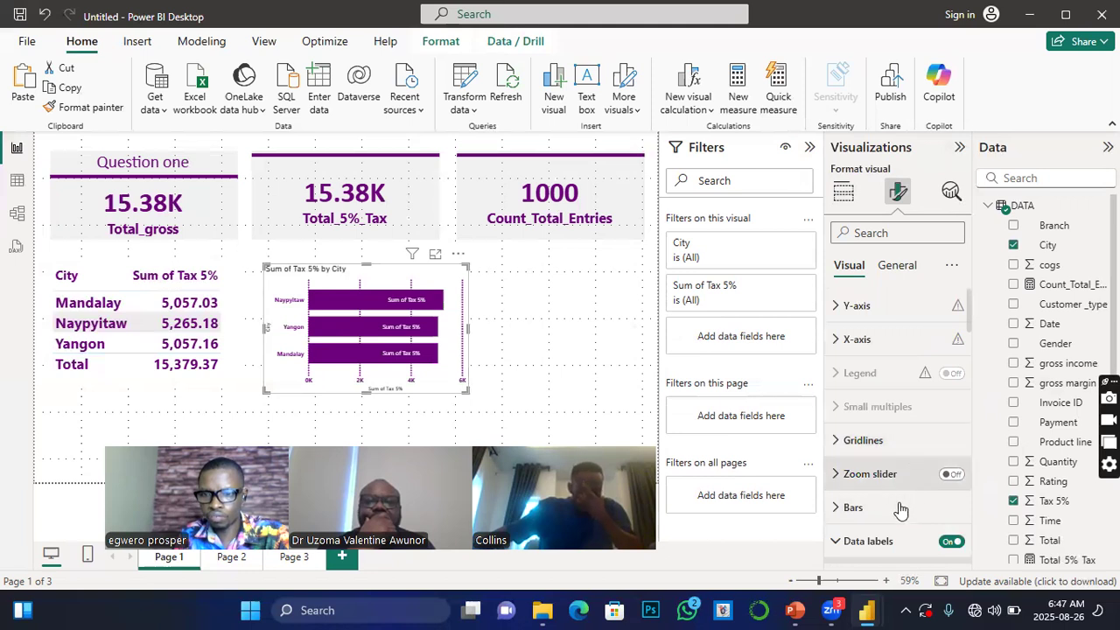
pyautogui.scroll(-4, 911, 500)
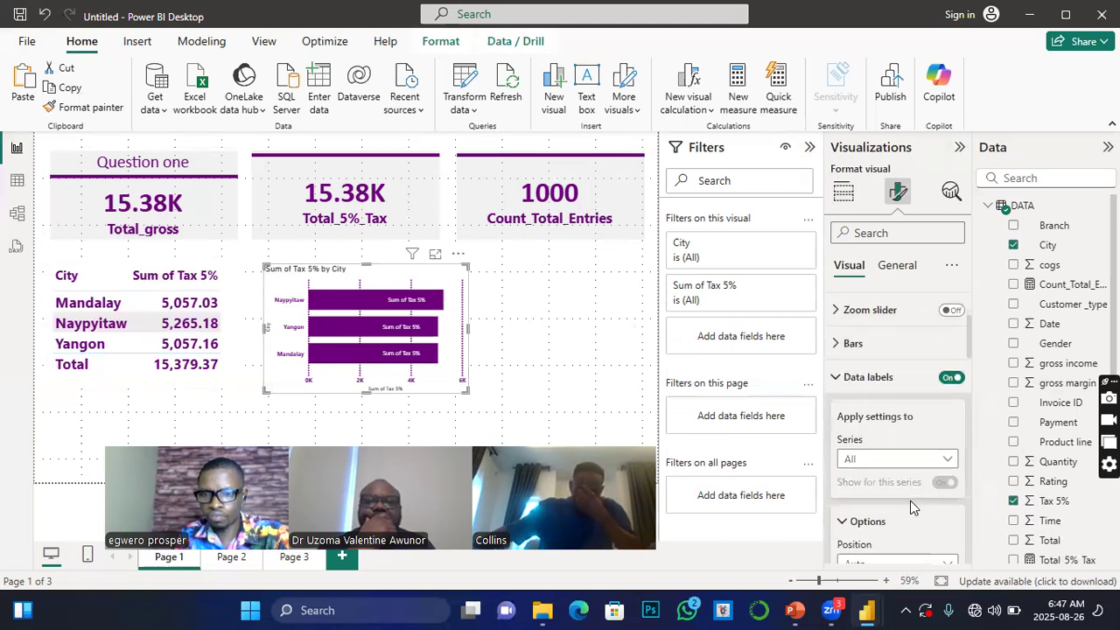
pyautogui.scroll(-3, 910, 505)
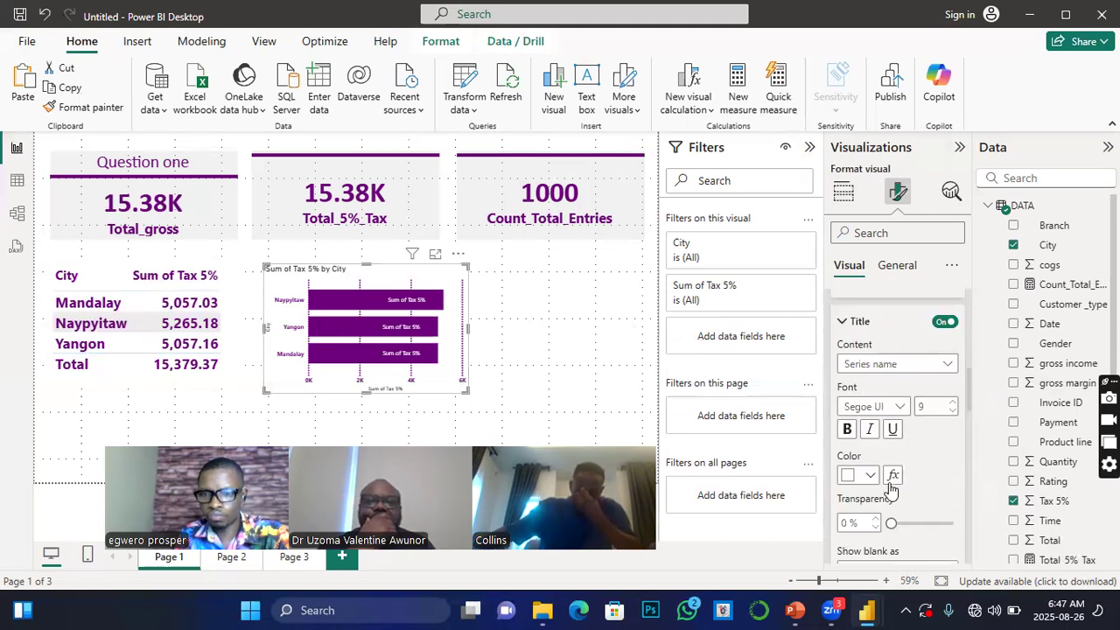
pyautogui.scroll(-6, 865, 446)
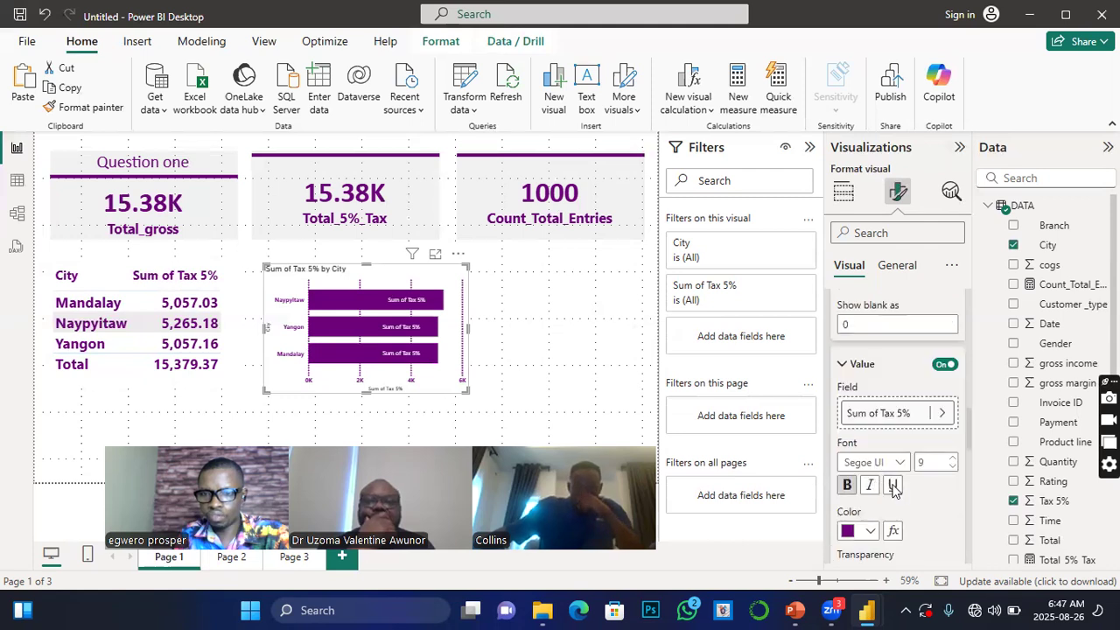
pyautogui.scroll(-6, 876, 505)
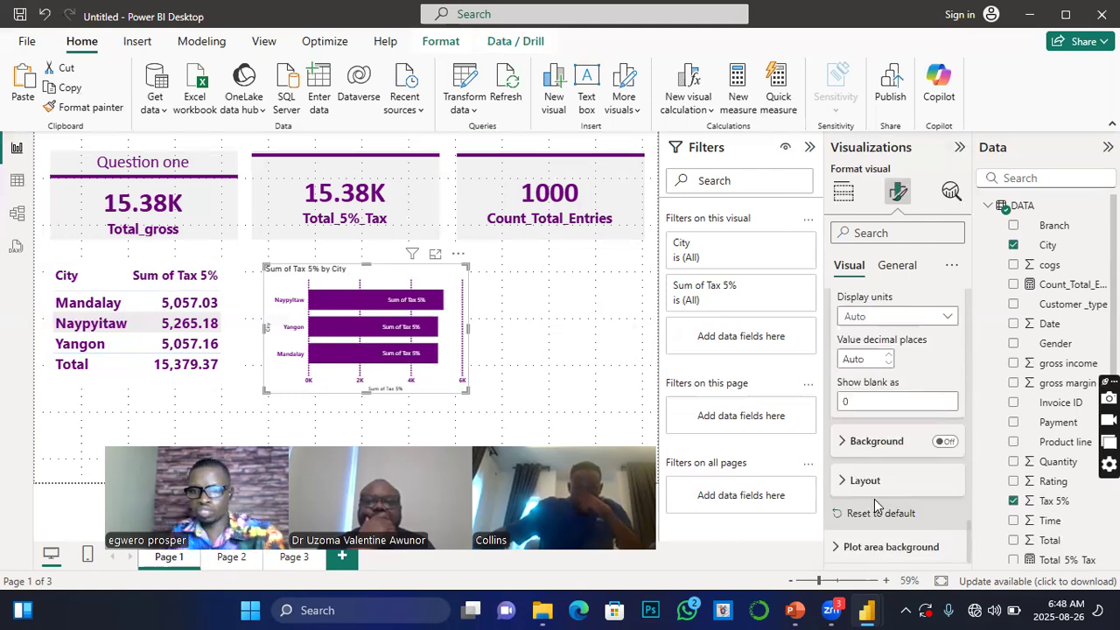
pyautogui.click(494, 313)
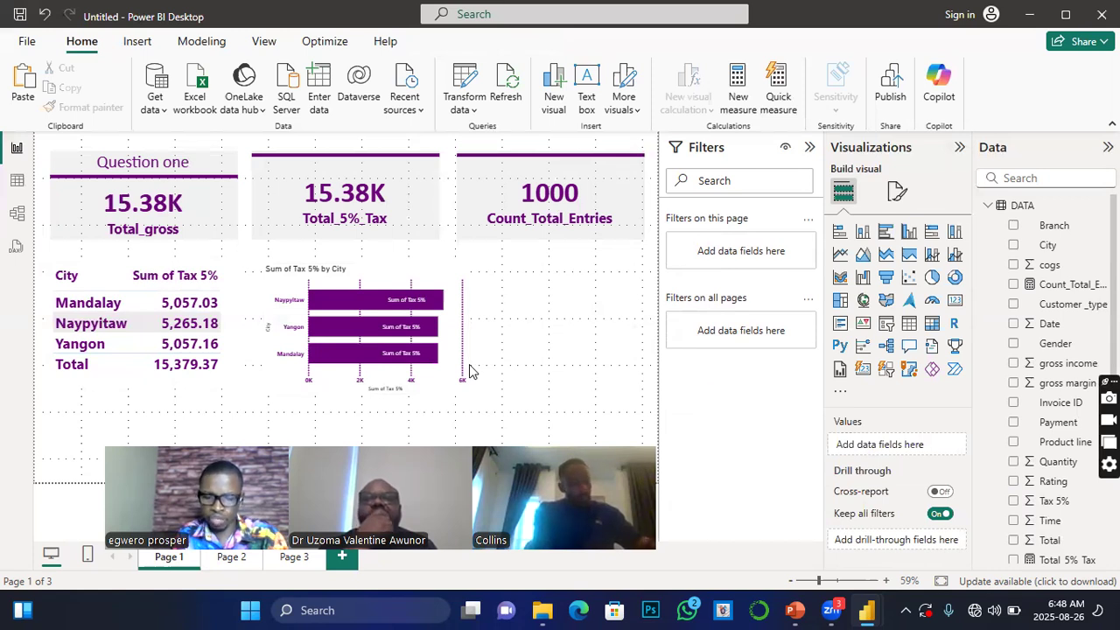
# Duplicate the City and Sum of Tax 5% table and place the copy beside the bar chart, under the Count_Total_Entries card.
pyautogui.moveTo(468, 372)
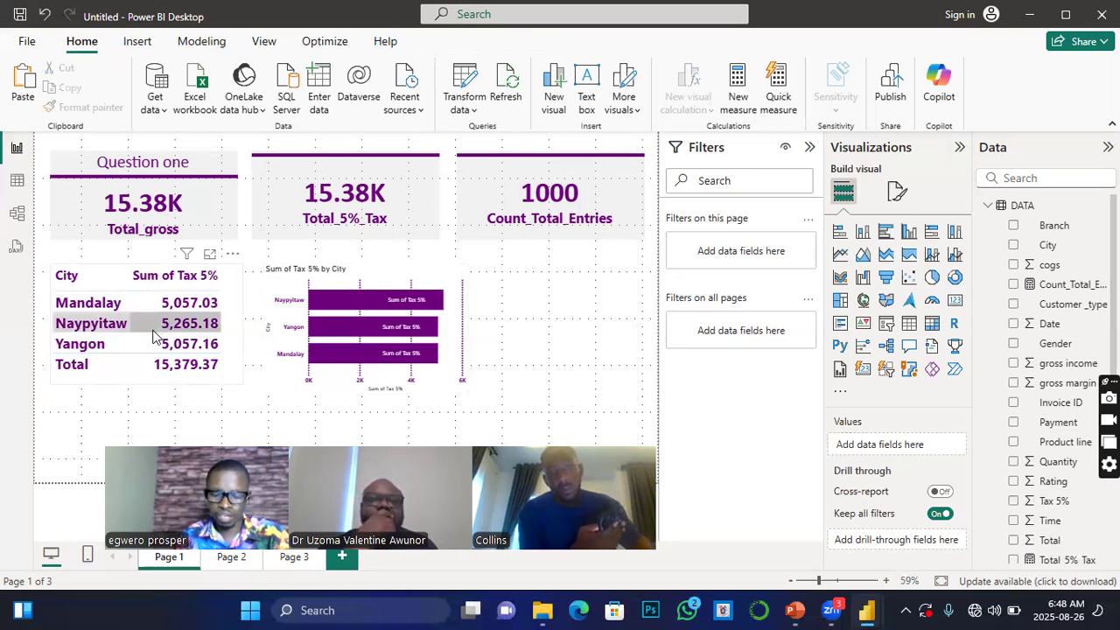
pyautogui.click(149, 376)
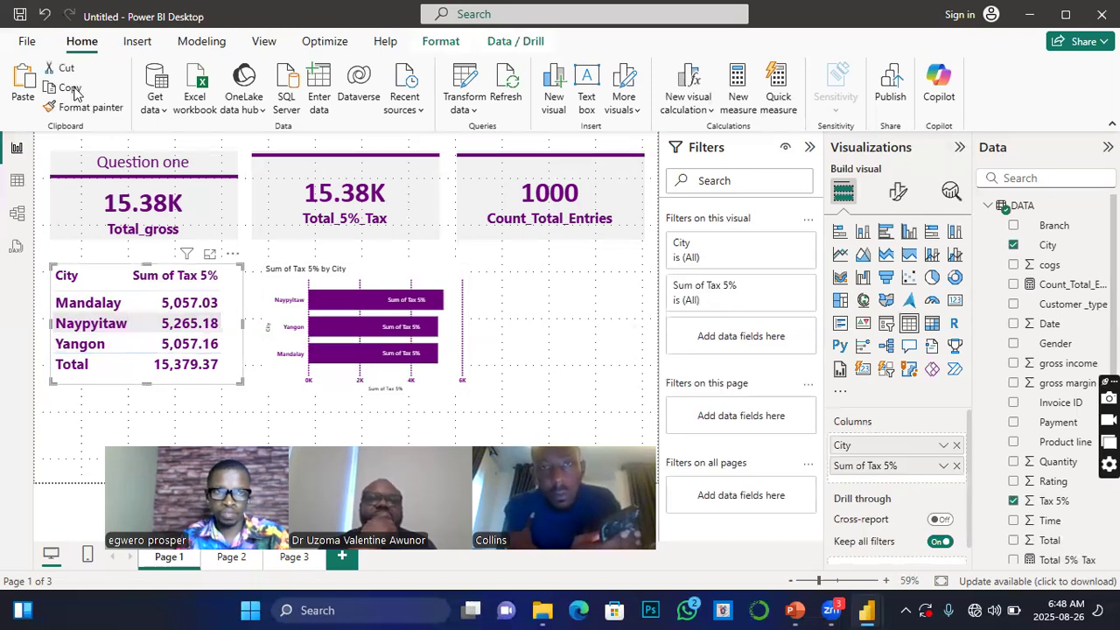
pyautogui.click(20, 81)
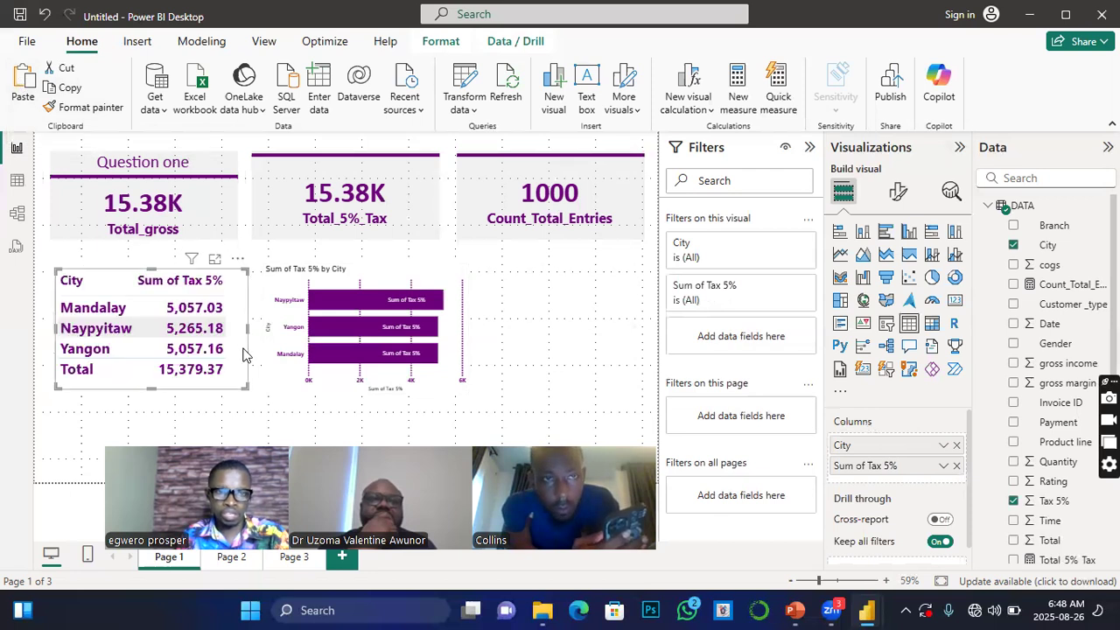
pyautogui.moveTo(246, 356); pyautogui.dragTo(674, 366)
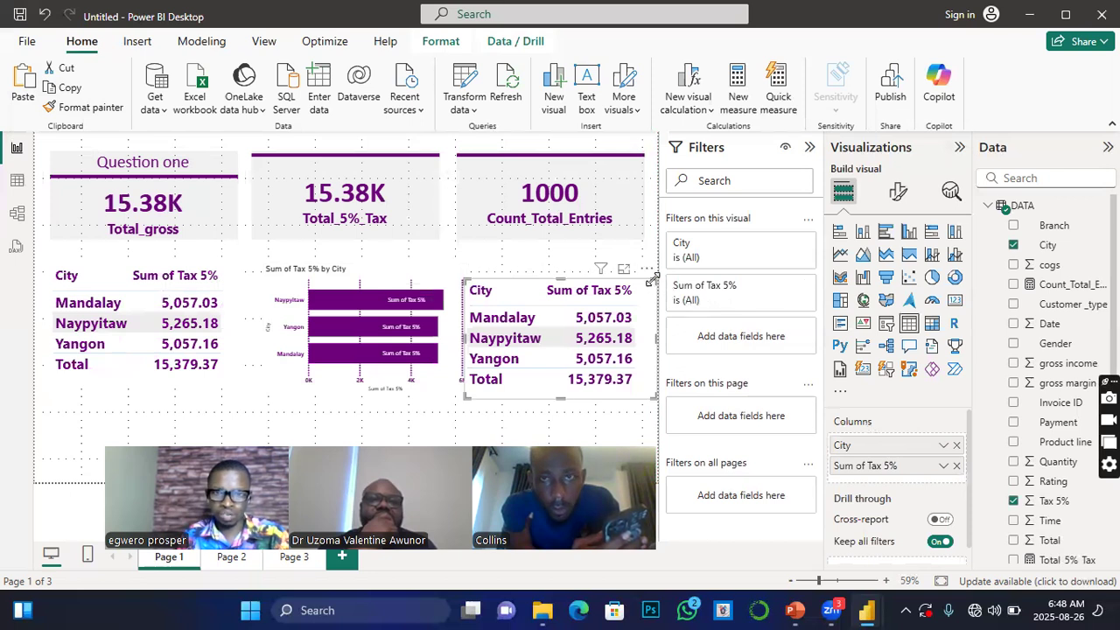
pyautogui.moveTo(638, 302); pyautogui.dragTo(658, 285)
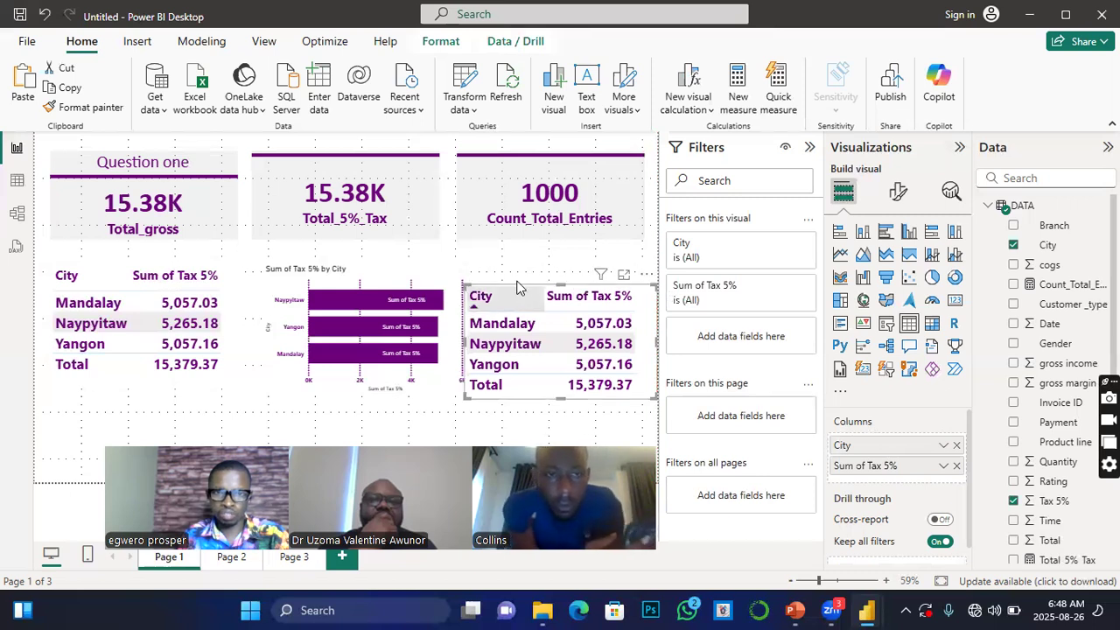
pyautogui.moveTo(552, 291); pyautogui.dragTo(549, 260)
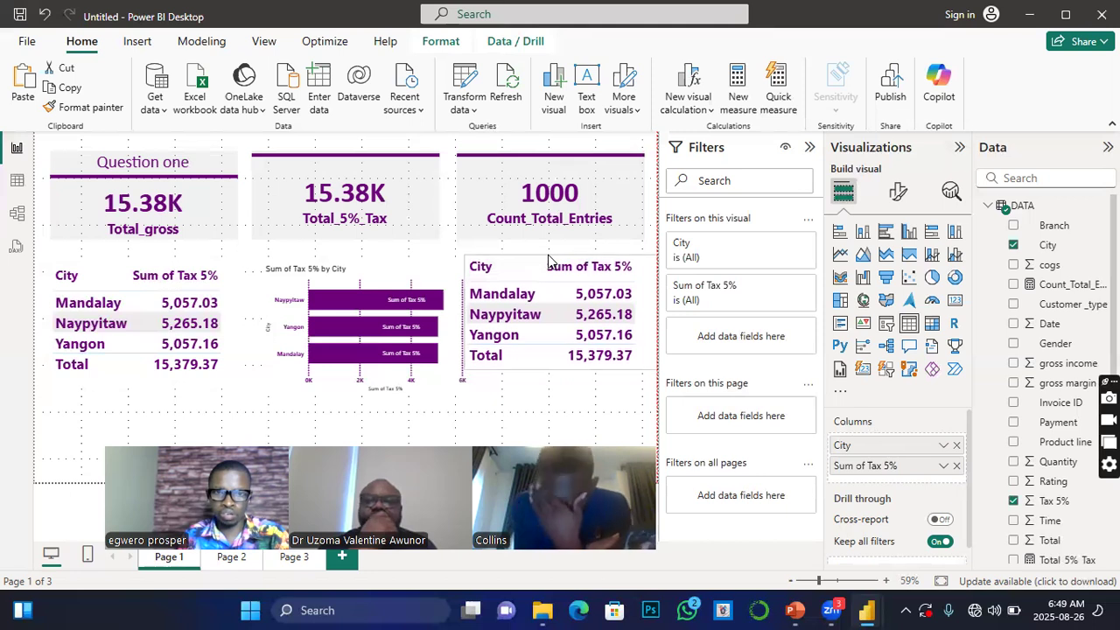
# Test cross-filtering with the chart's Naypyitaw bar, and shrink the bar chart and shift it closer to the original table.
pyautogui.click(424, 302)
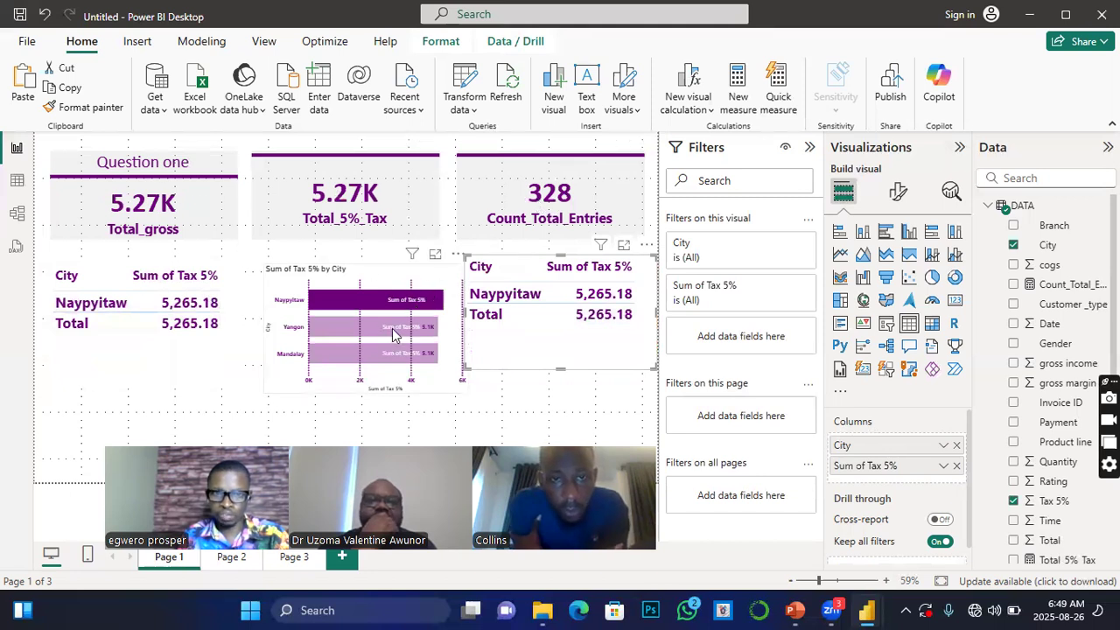
pyautogui.click(395, 333)
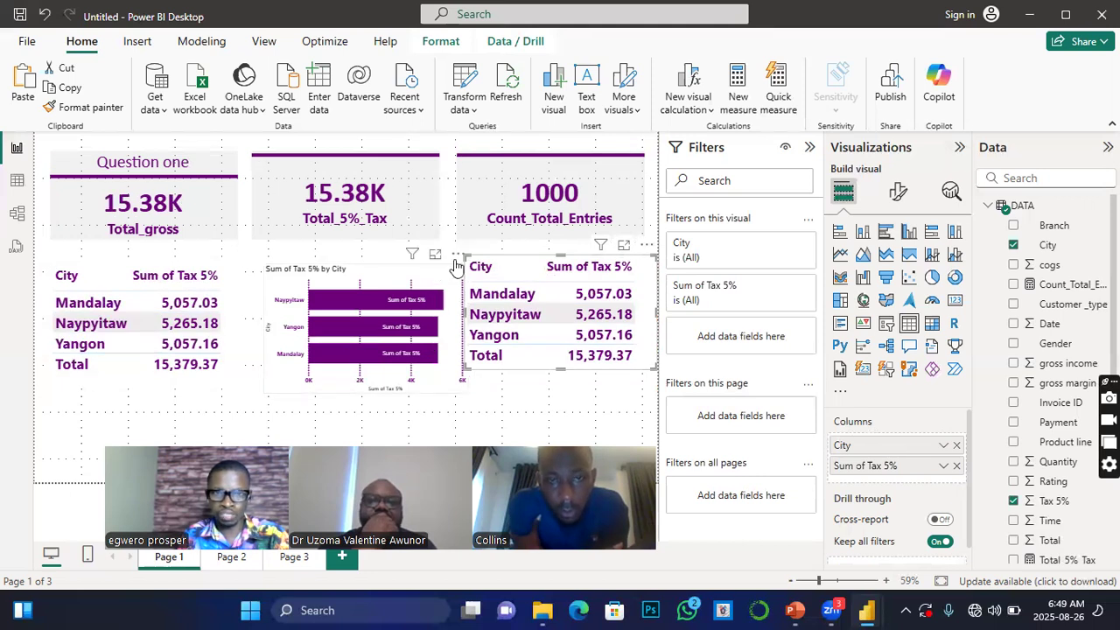
pyautogui.click(265, 291)
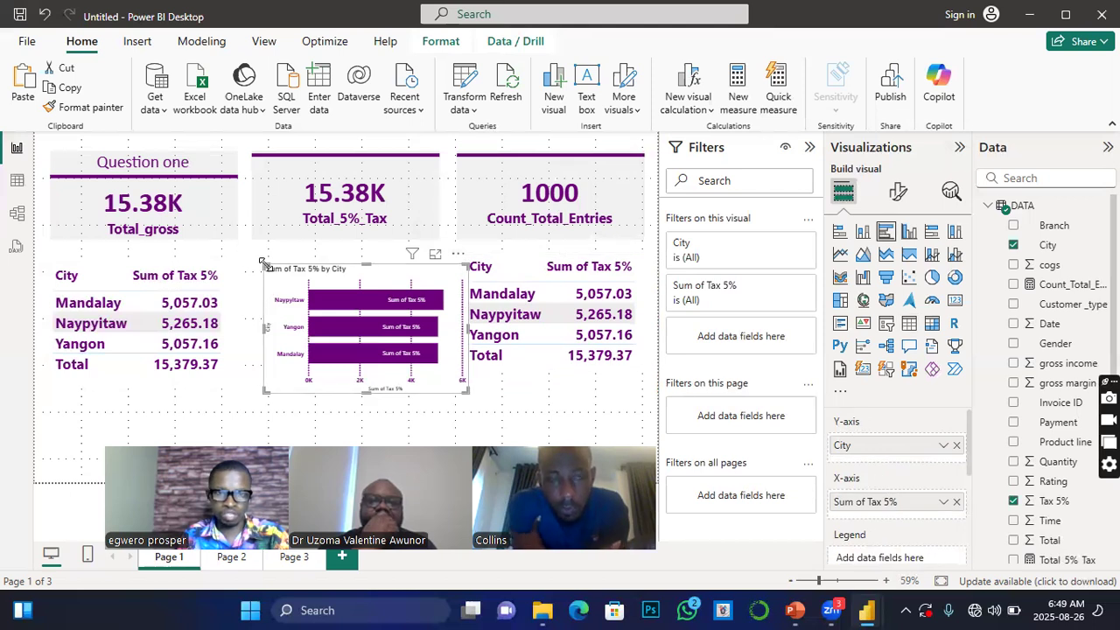
pyautogui.moveTo(266, 266); pyautogui.dragTo(253, 290)
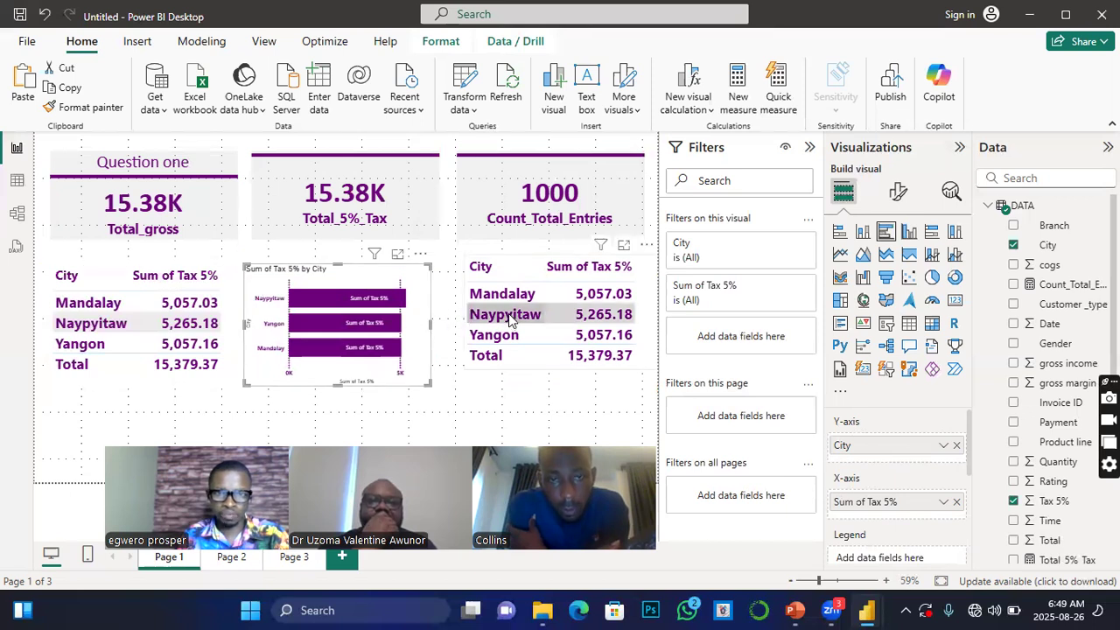
# Test cross-filtering with the Naypyitaw row of the copied table, and move that table level with the original one, clear of the page edge.
pyautogui.click(512, 316)
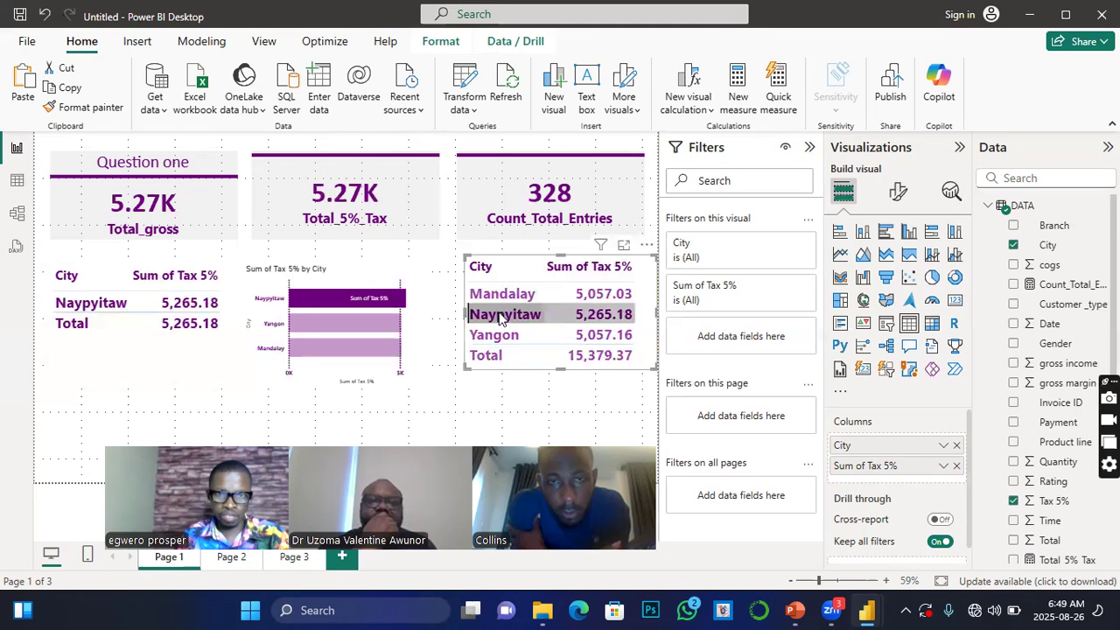
pyautogui.click(504, 315)
pyautogui.click(503, 315)
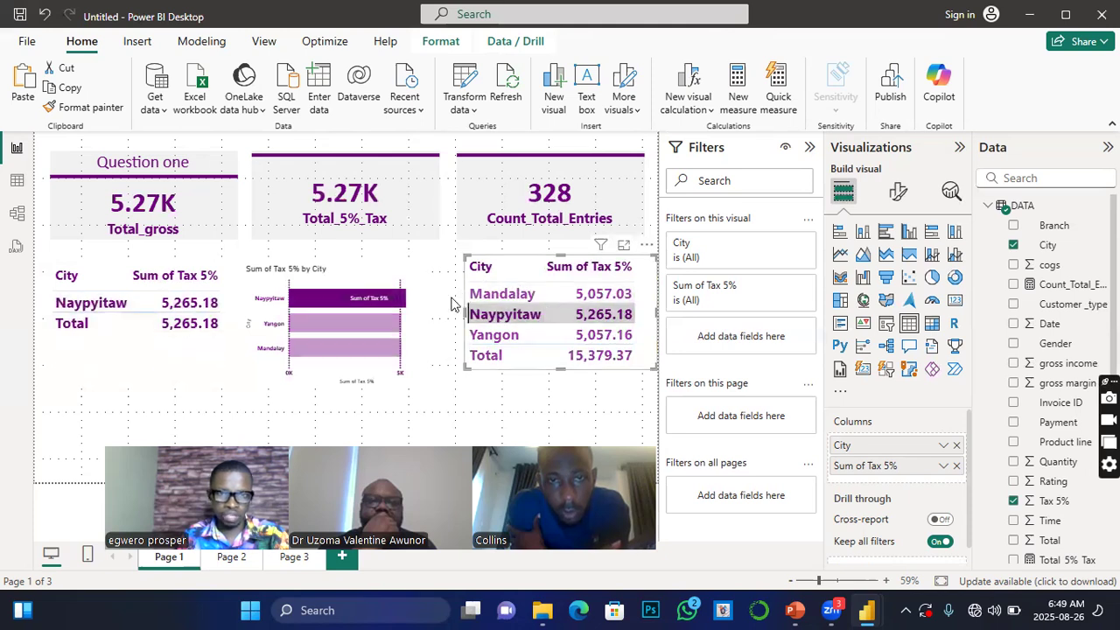
pyautogui.click(452, 303)
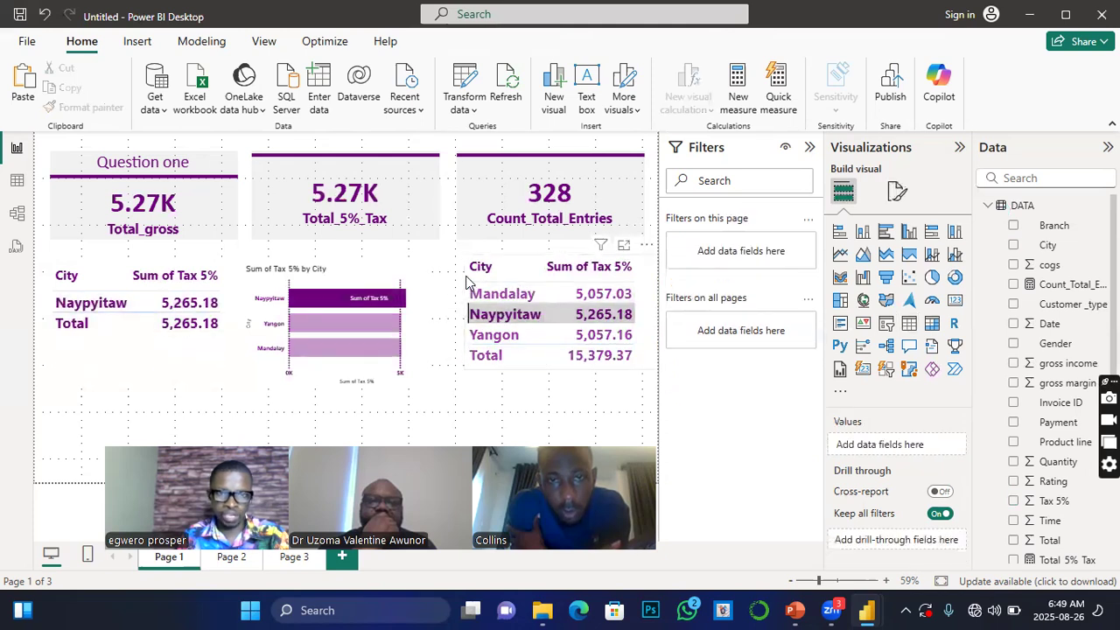
pyautogui.click(466, 282)
pyautogui.moveTo(460, 282); pyautogui.dragTo(433, 287)
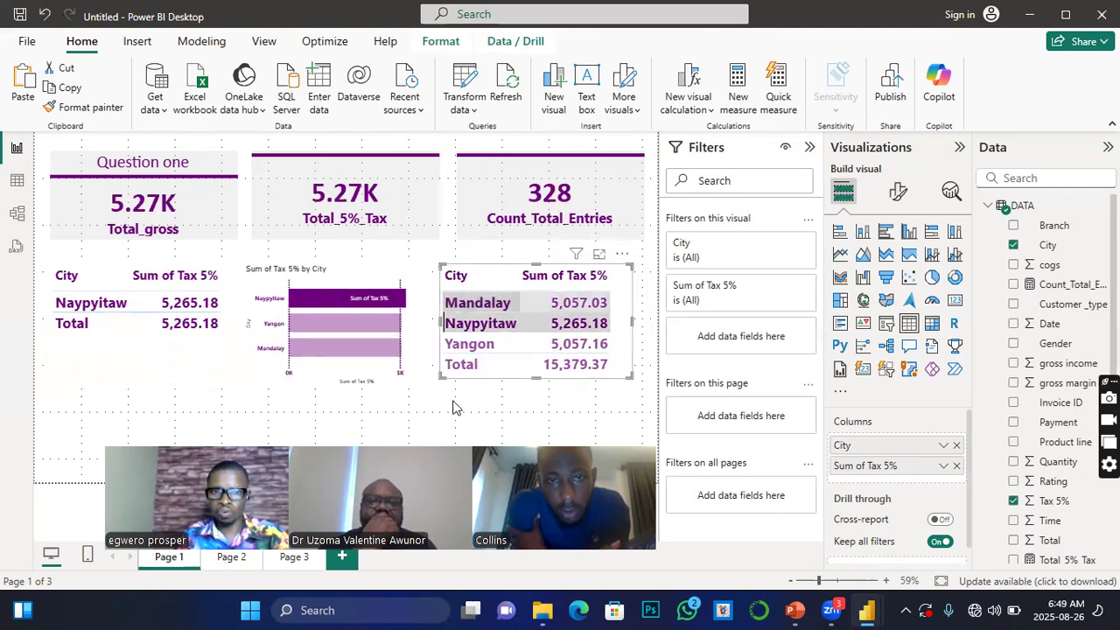
pyautogui.click(490, 325)
pyautogui.click(494, 325)
pyautogui.click(494, 325)
pyautogui.click(495, 325)
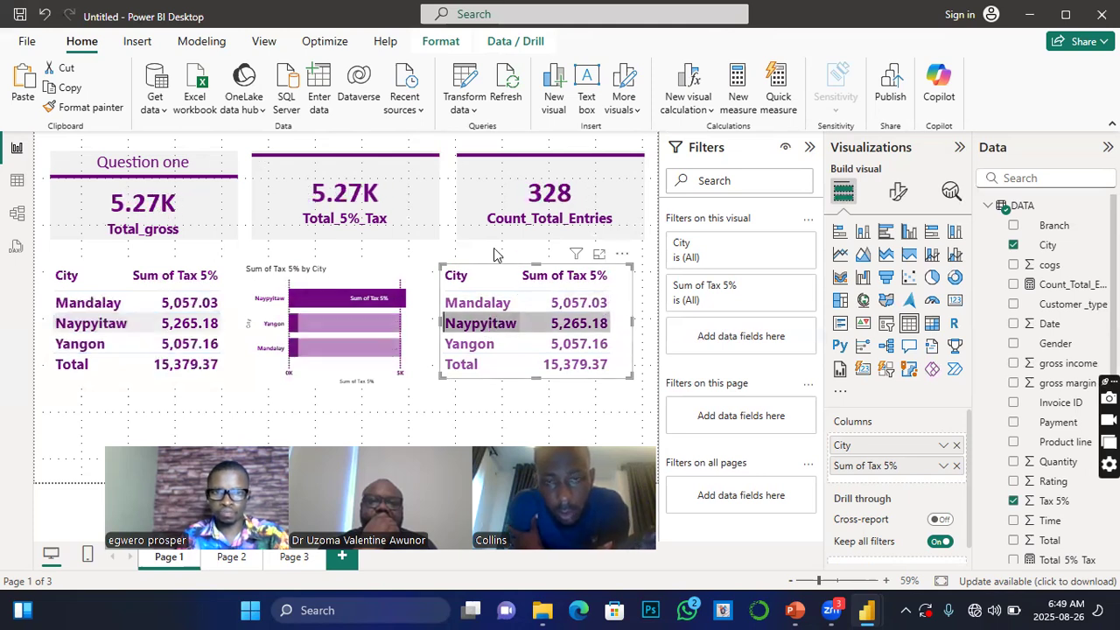
# Clear the copied table's Naypyitaw selection and change its Tax 5% column from Sum to Count.
pyautogui.click(498, 308)
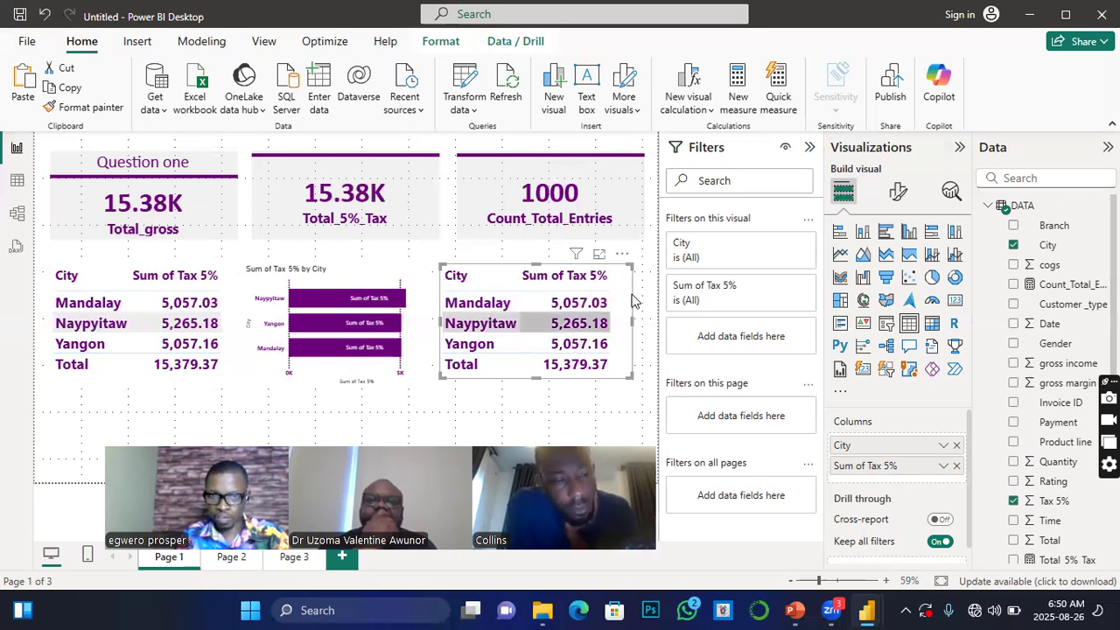
pyautogui.rightClick(887, 470)
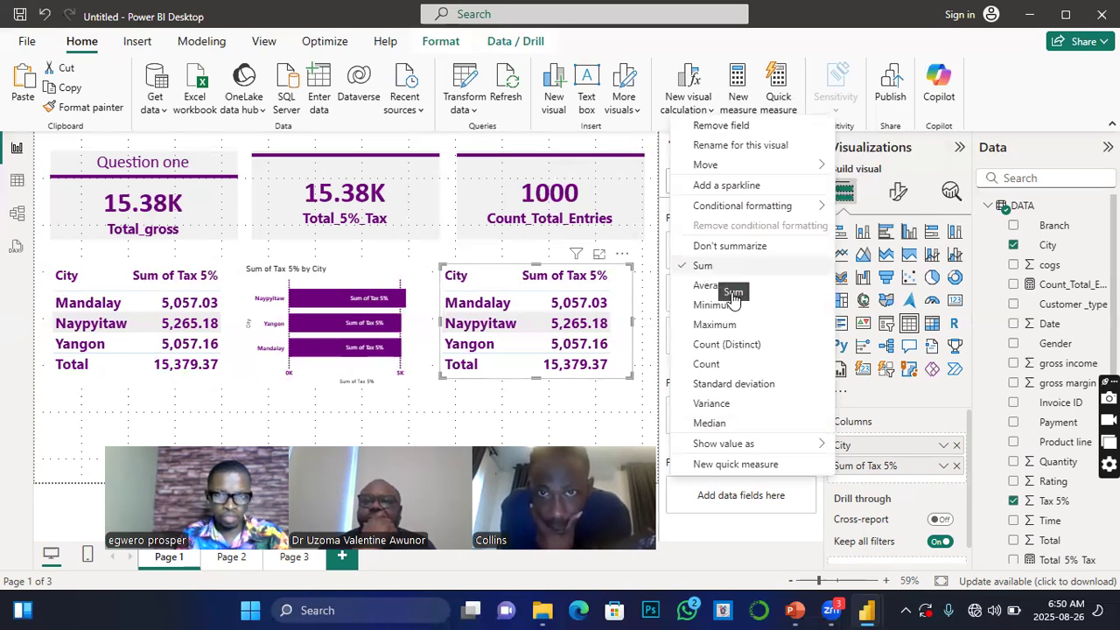
pyautogui.click(706, 365)
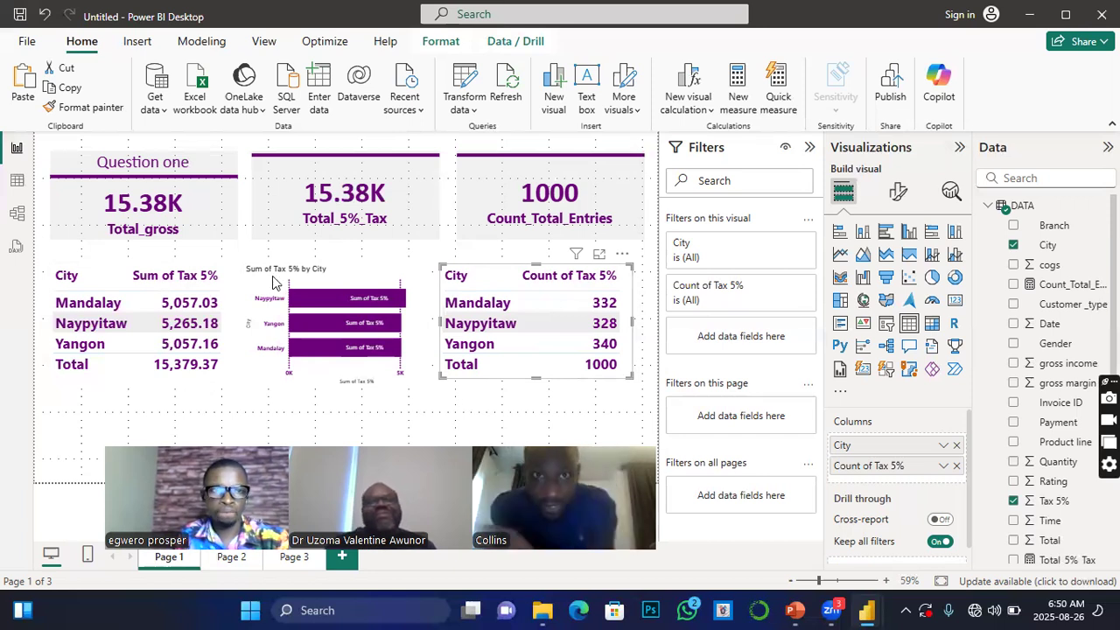
pyautogui.click(24, 46)
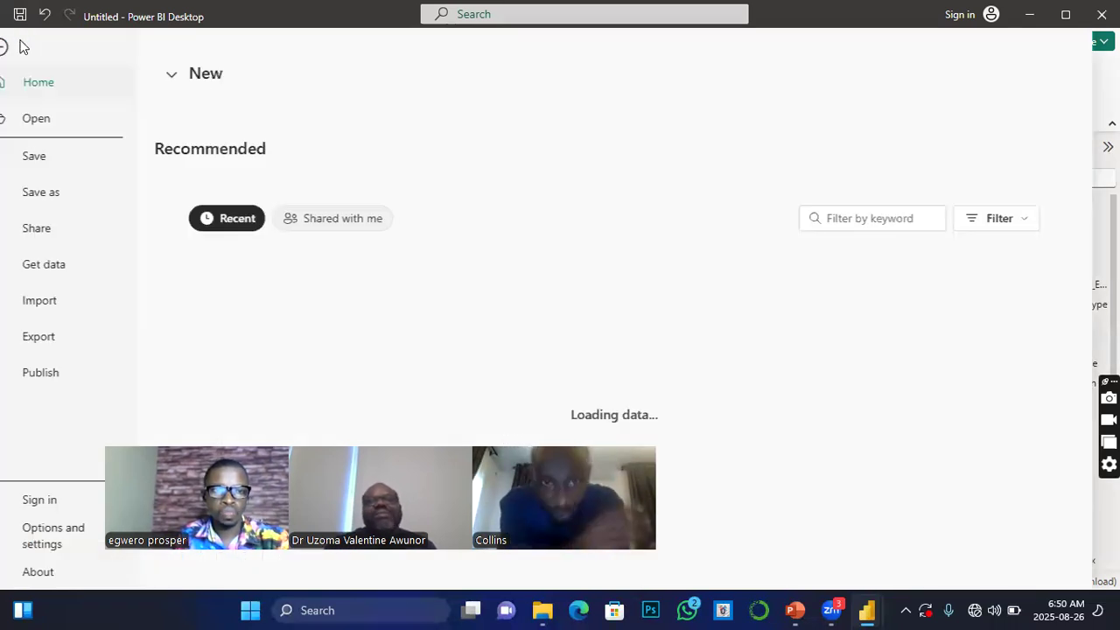
pyautogui.click(69, 193)
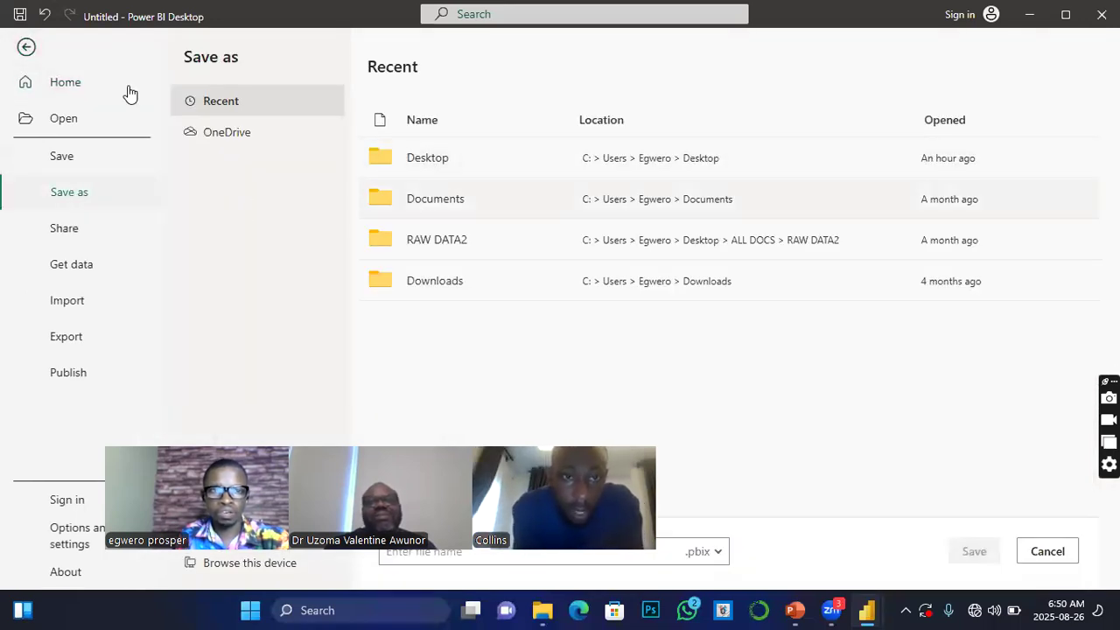
pyautogui.press('Escape')
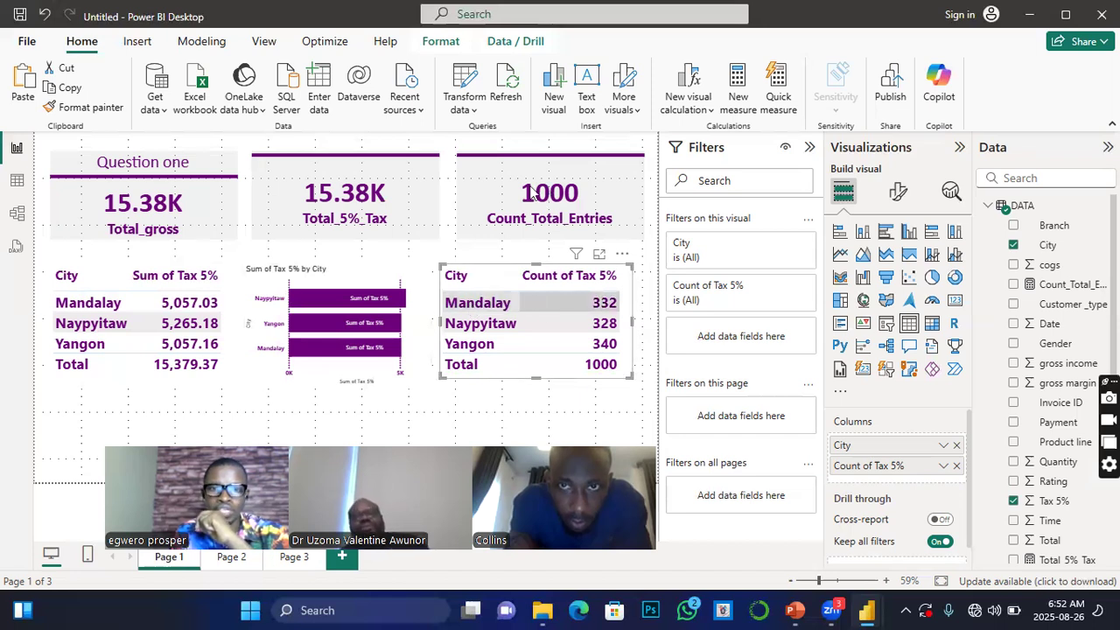
# Test cross-filtering with the count table's Mandalay, Naypyitaw and Yangon rows in turn, and clear the filter.
pyautogui.click(487, 307)
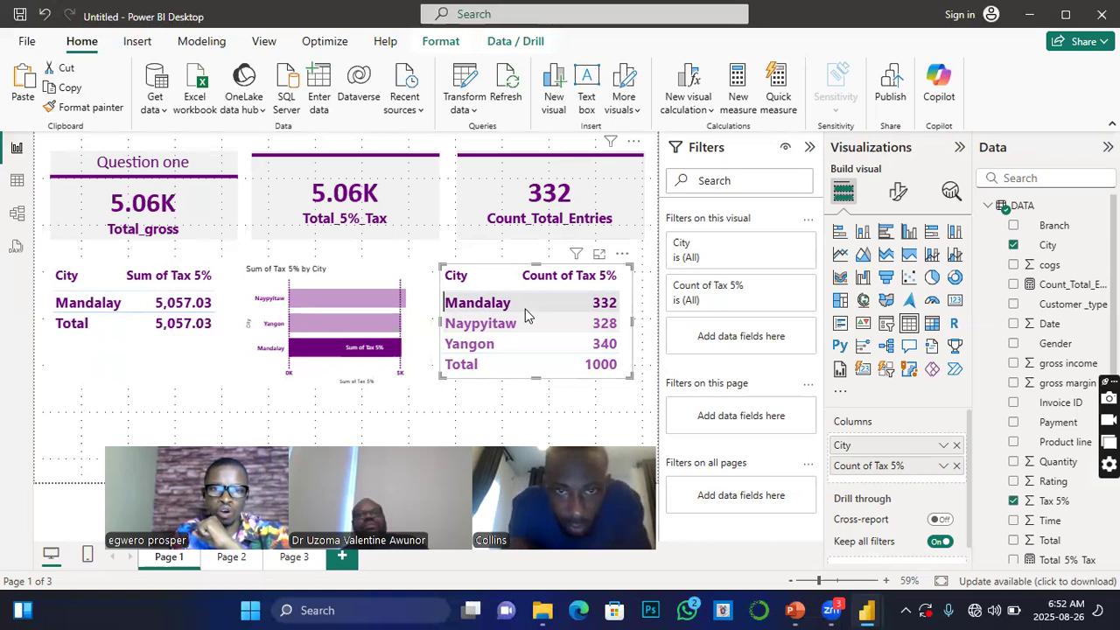
pyautogui.click(481, 330)
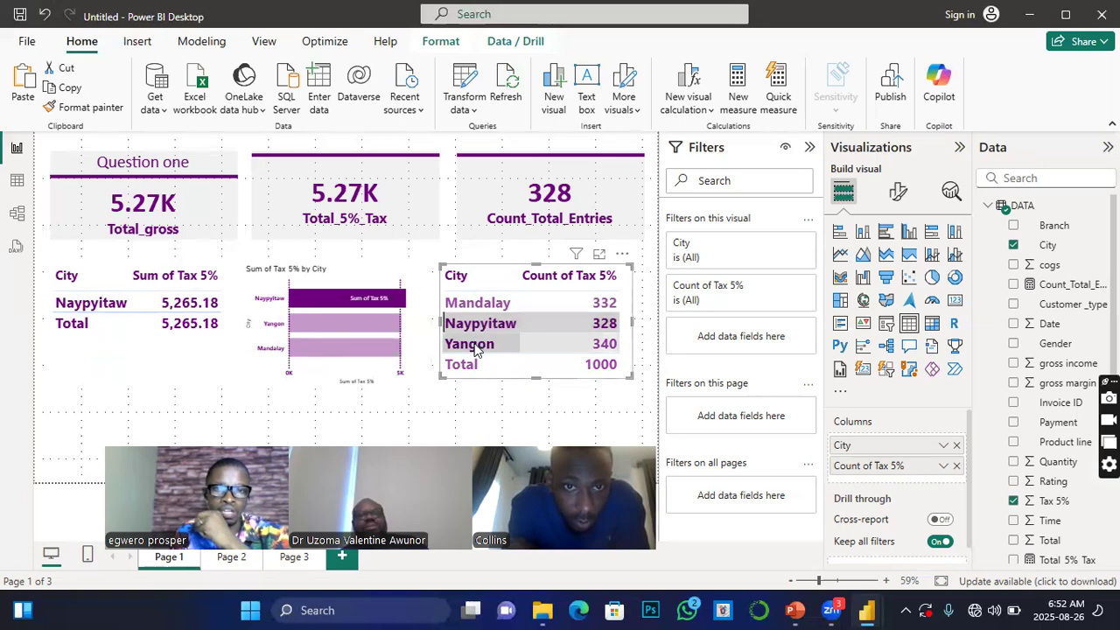
pyautogui.click(474, 348)
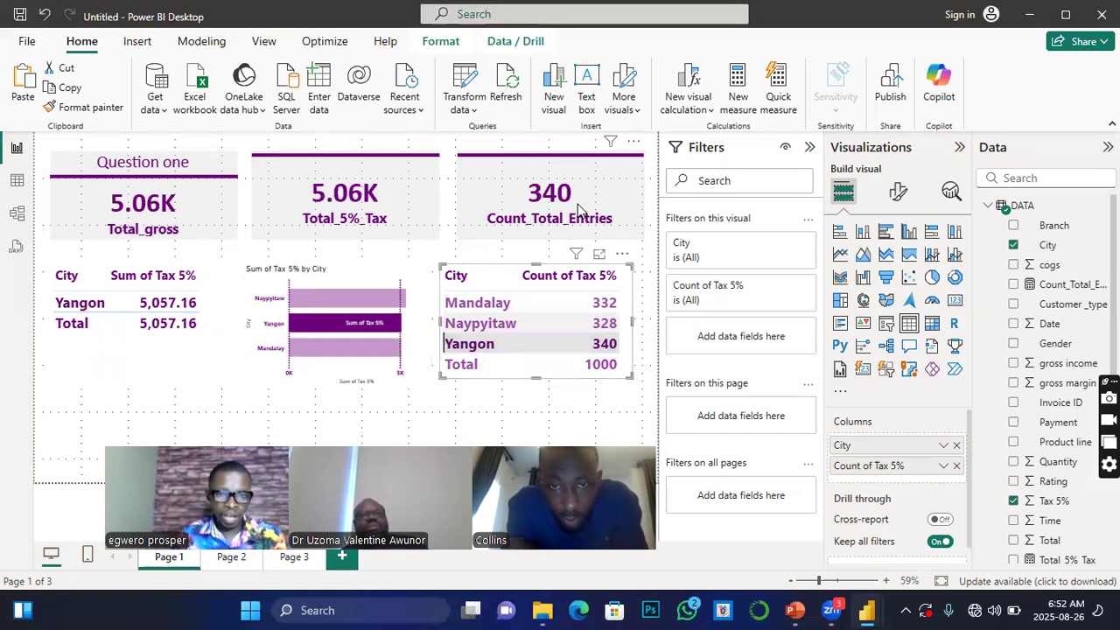
pyautogui.click(478, 305)
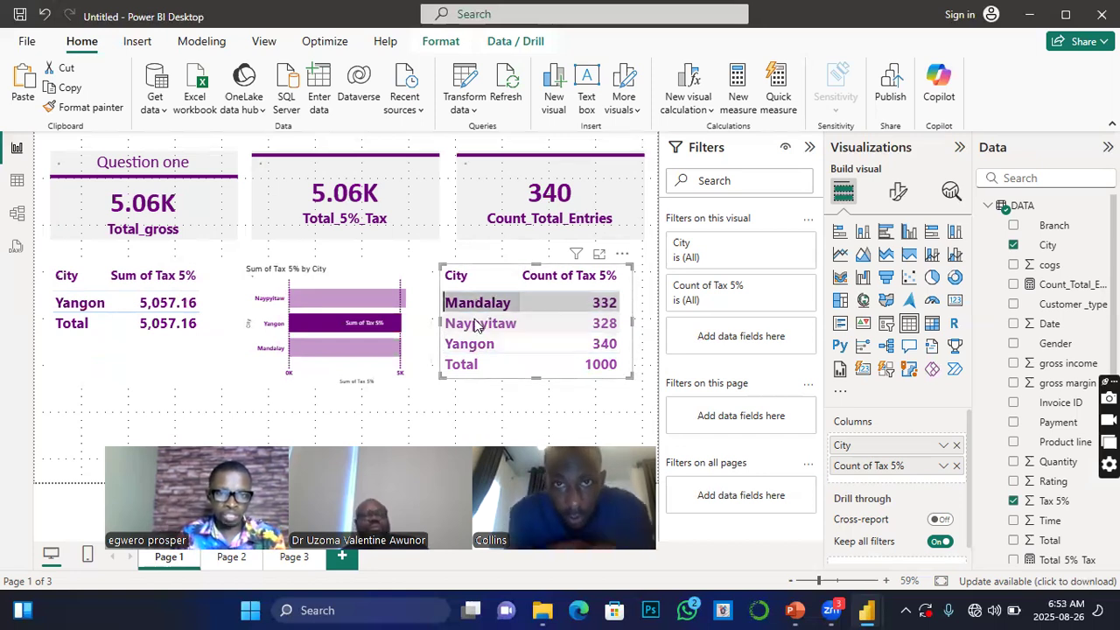
pyautogui.click(488, 324)
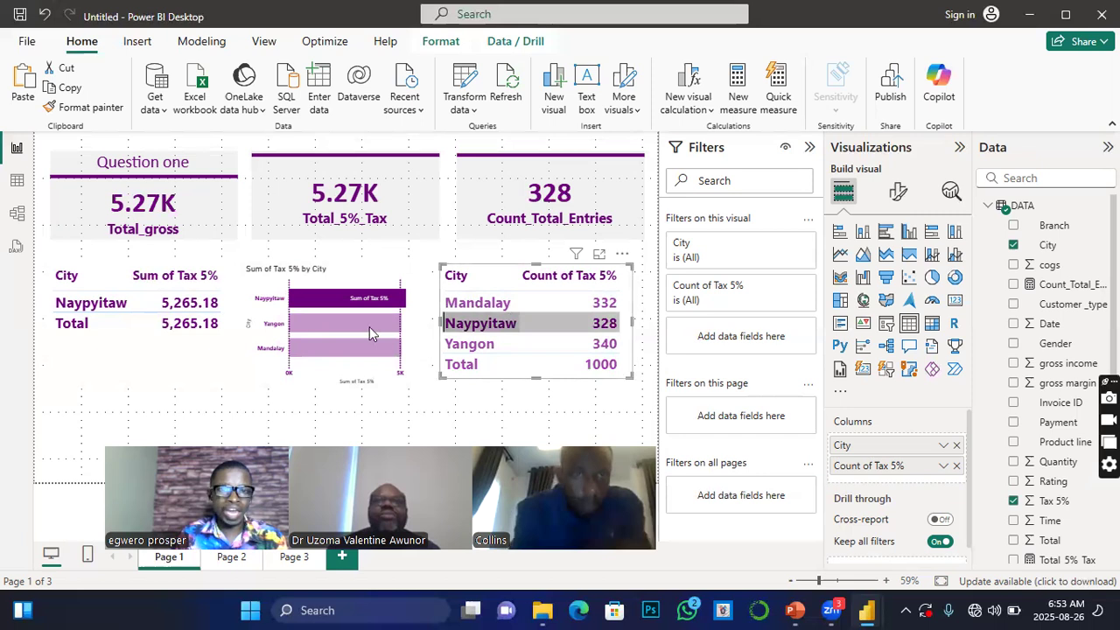
pyautogui.doubleClick(477, 304)
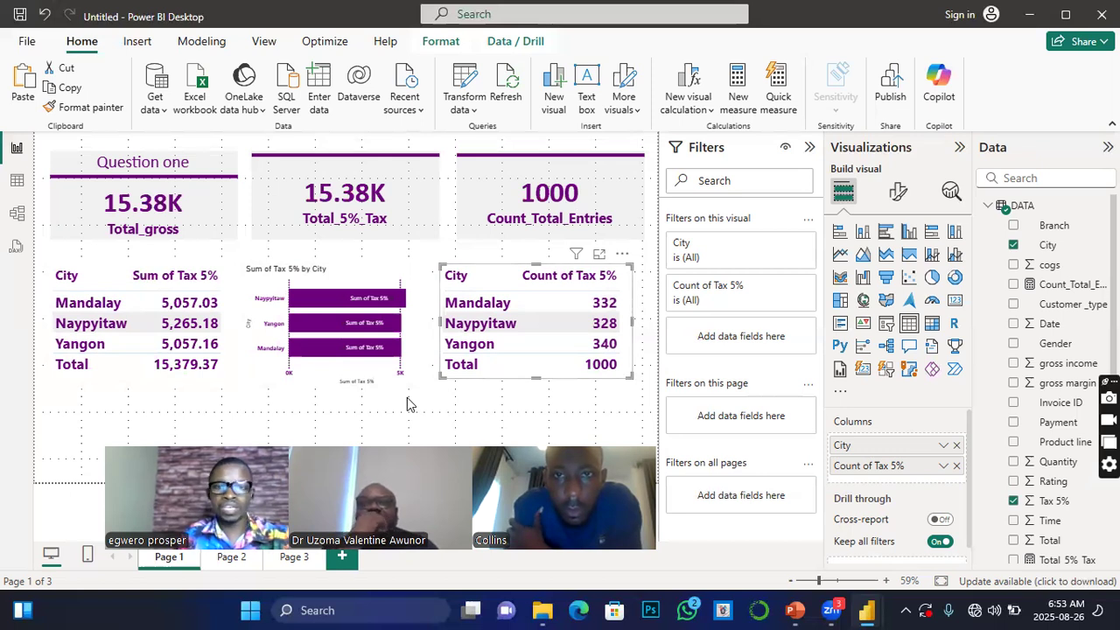
# Insert an empty text box on Page 2, and return to Page 1.
pyautogui.click(226, 558)
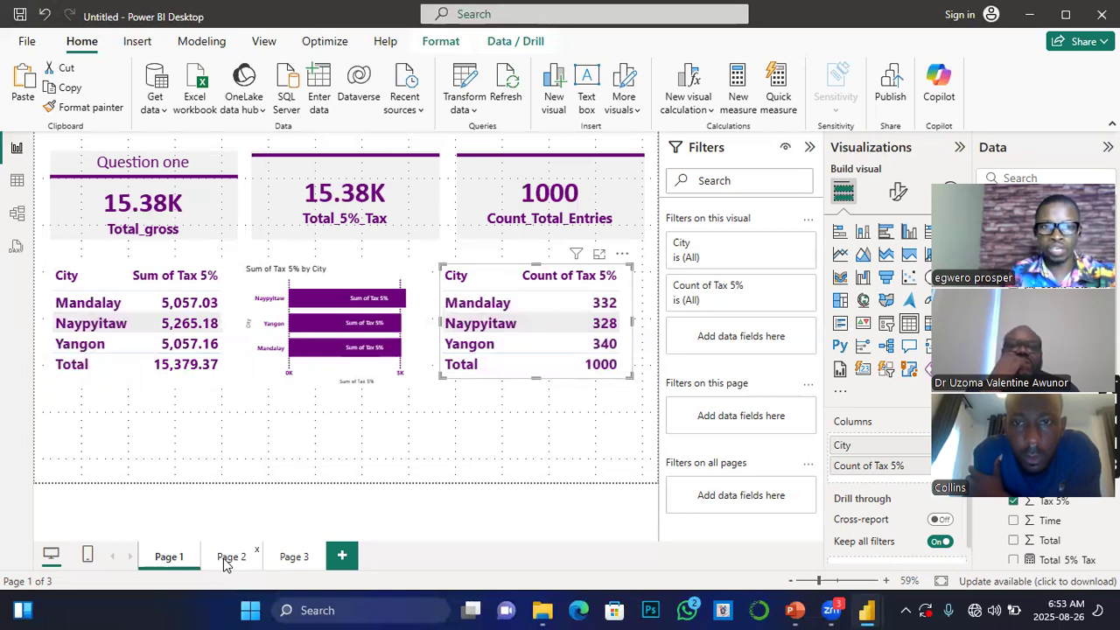
pyautogui.click(136, 43)
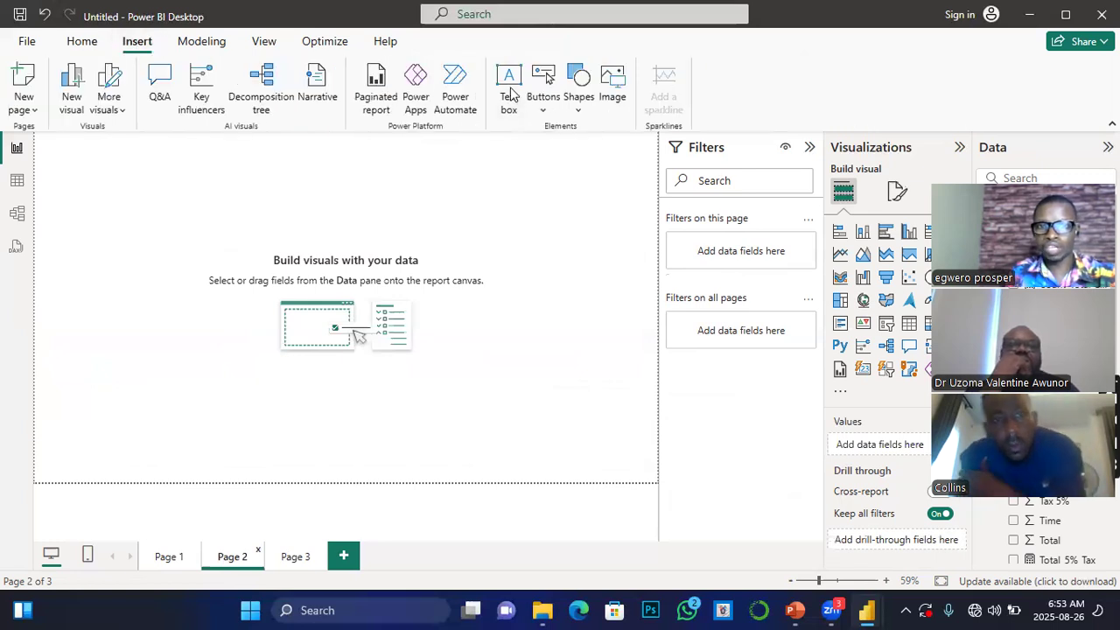
pyautogui.click(511, 90)
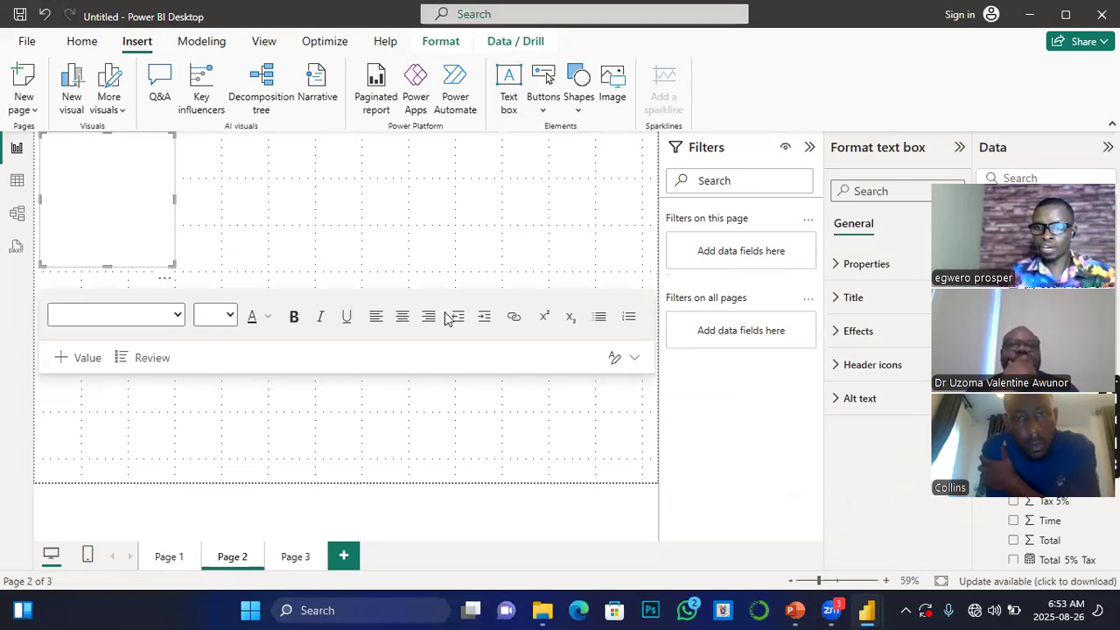
pyautogui.click(168, 558)
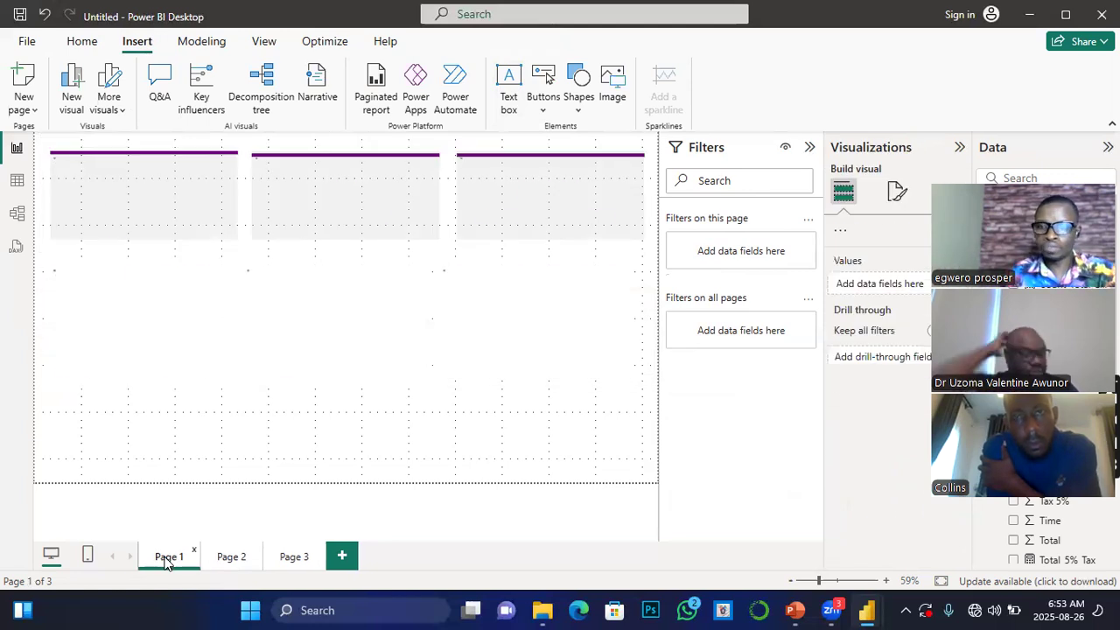